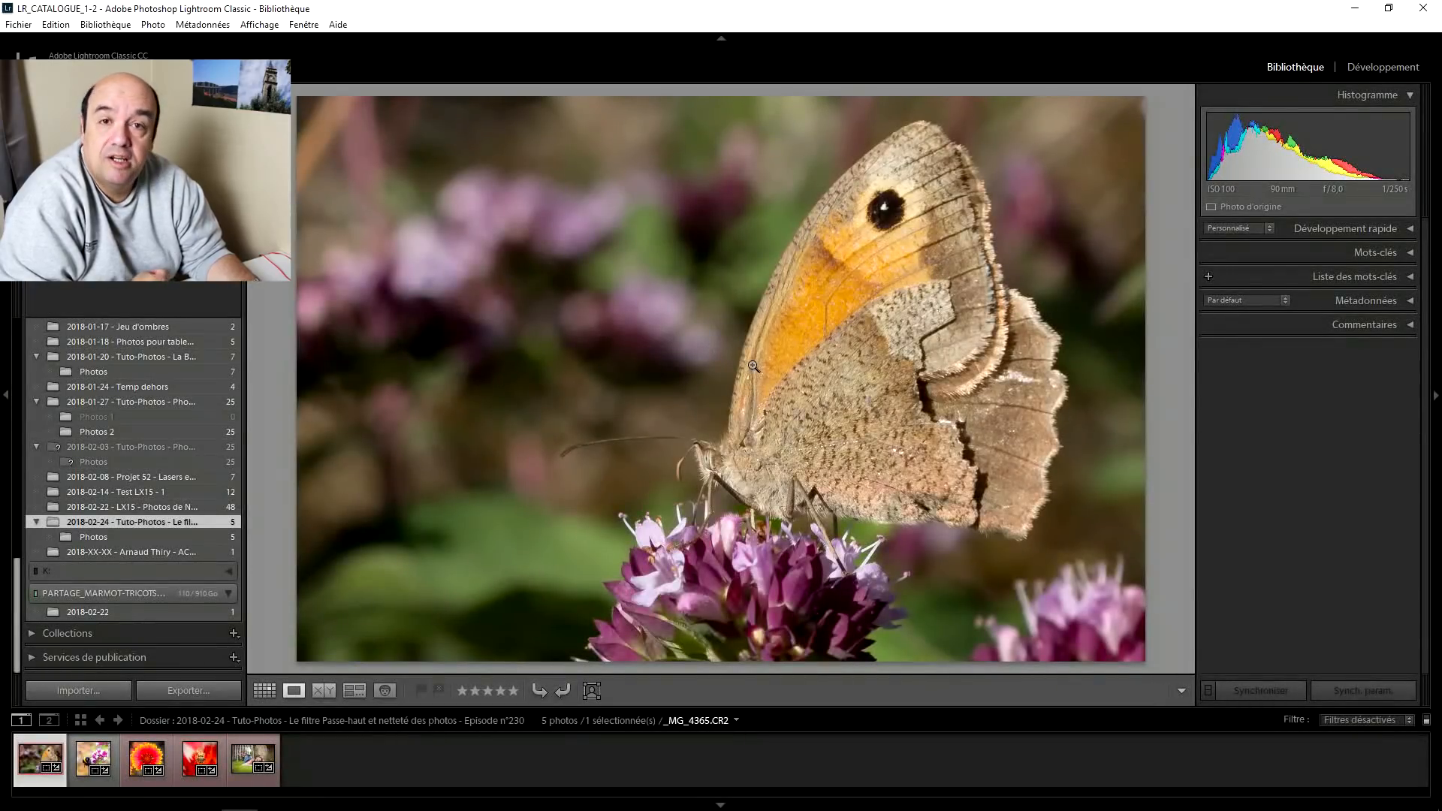
- Examine the fine detail of the butterfly photo and the petals of the red and yellow flower photo _MG_6029.CR2 at high magnification
{"action": "left_click", "coordinate": [712, 469]}
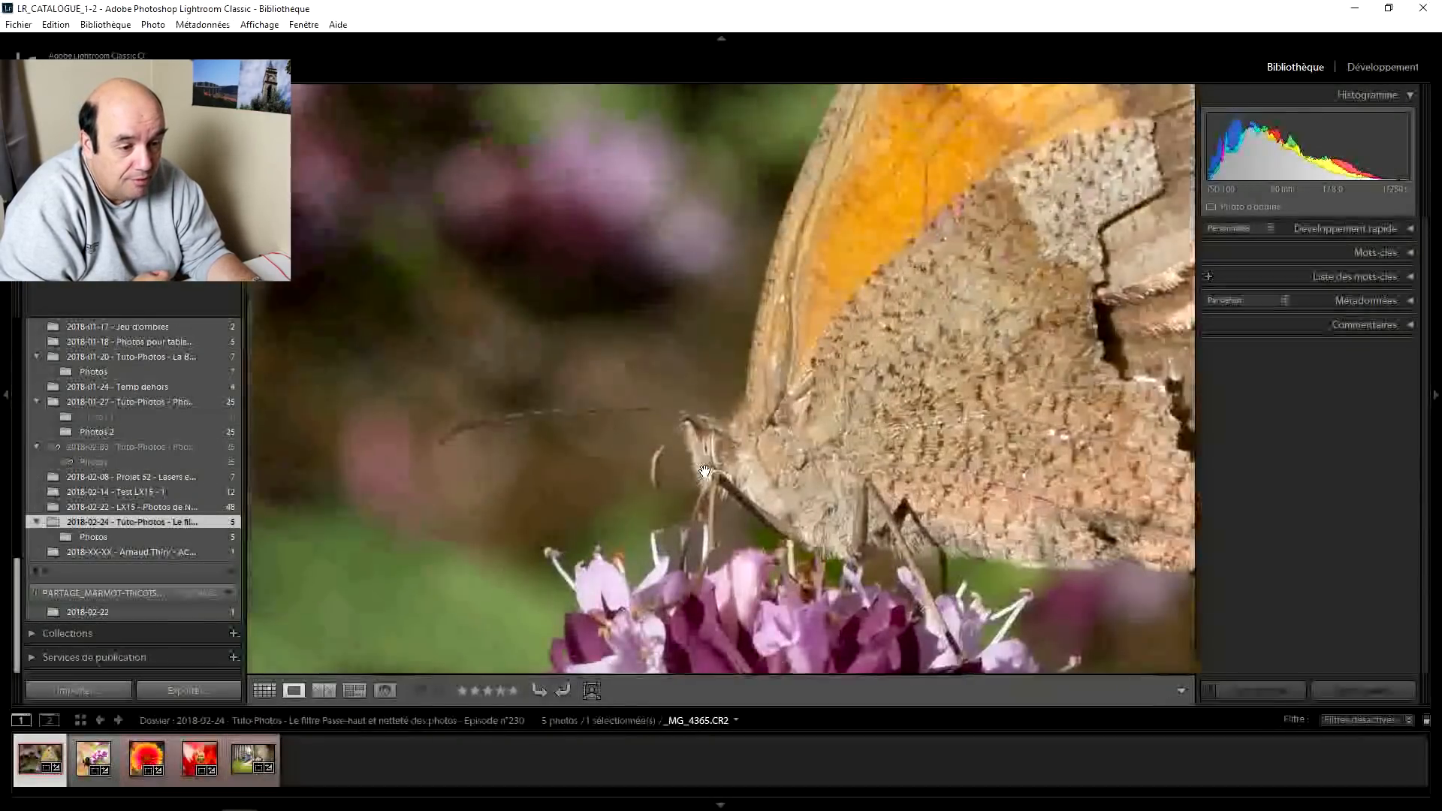
{"action": "left_click", "coordinate": [733, 379]}
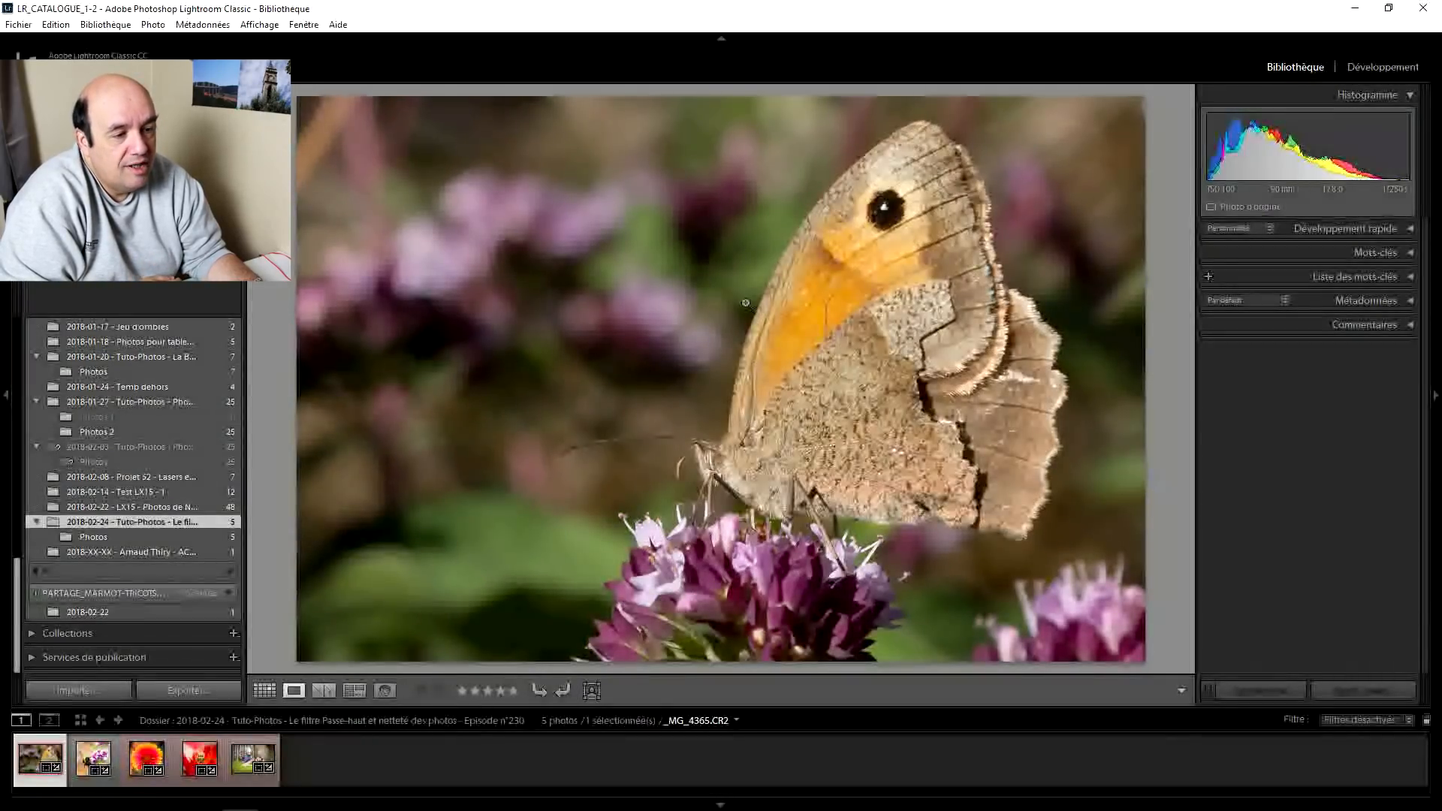
{"action": "left_click", "coordinate": [163, 764]}
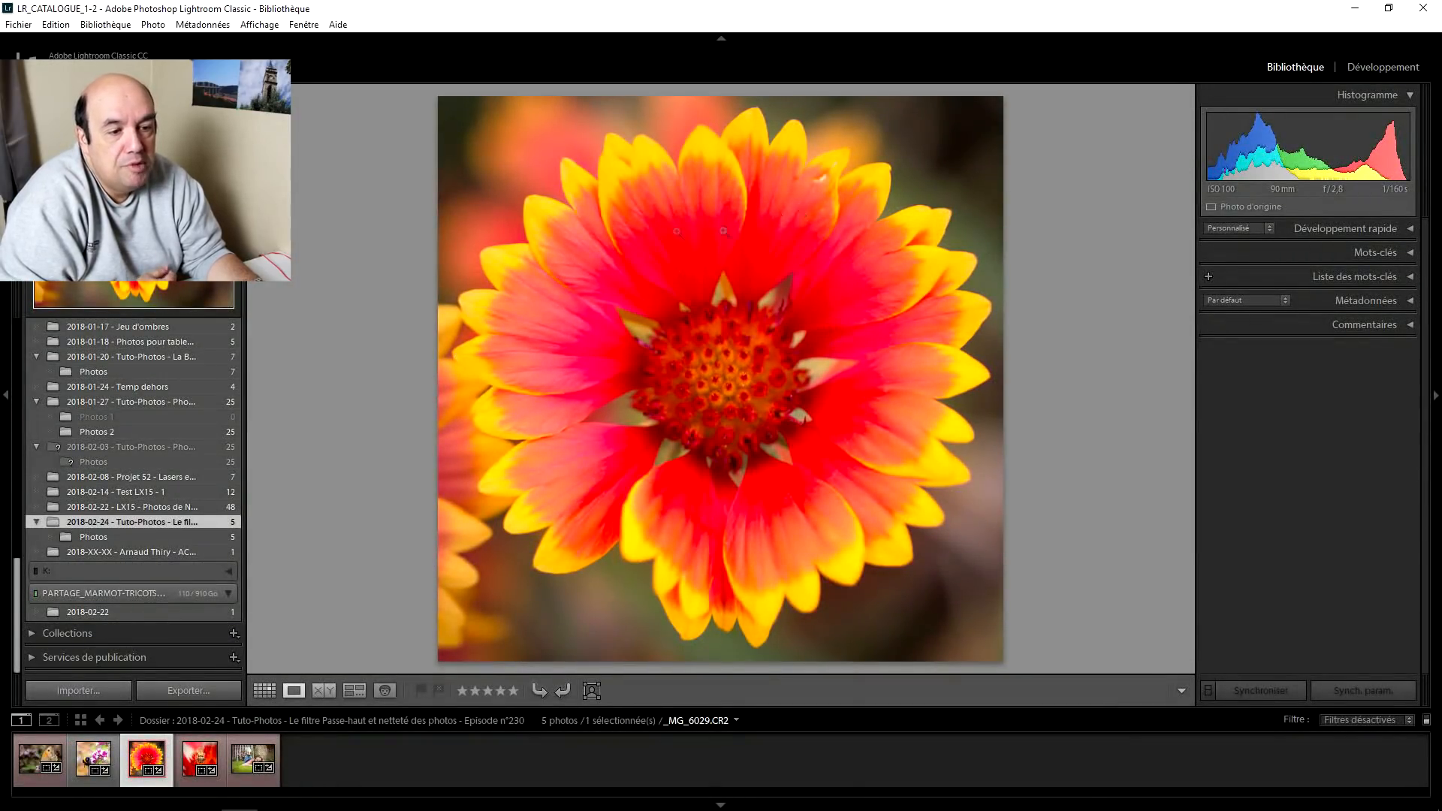
{"action": "left_click", "coordinate": [683, 247]}
{"action": "left_click_drag", "start_coordinate": [805, 268], "coordinate": [848, 607]}
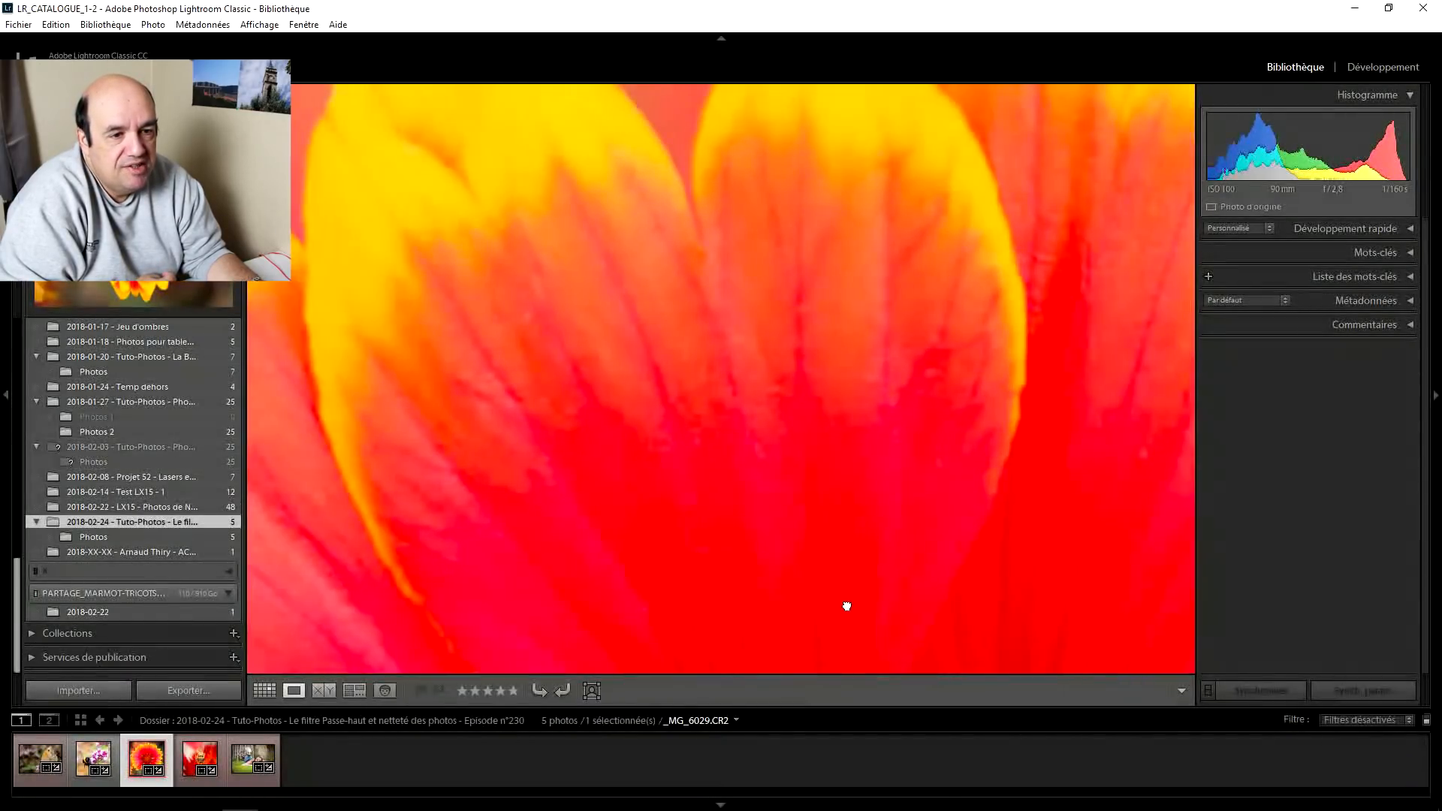
{"action": "left_click_drag", "start_coordinate": [708, 316], "coordinate": [569, 268]}
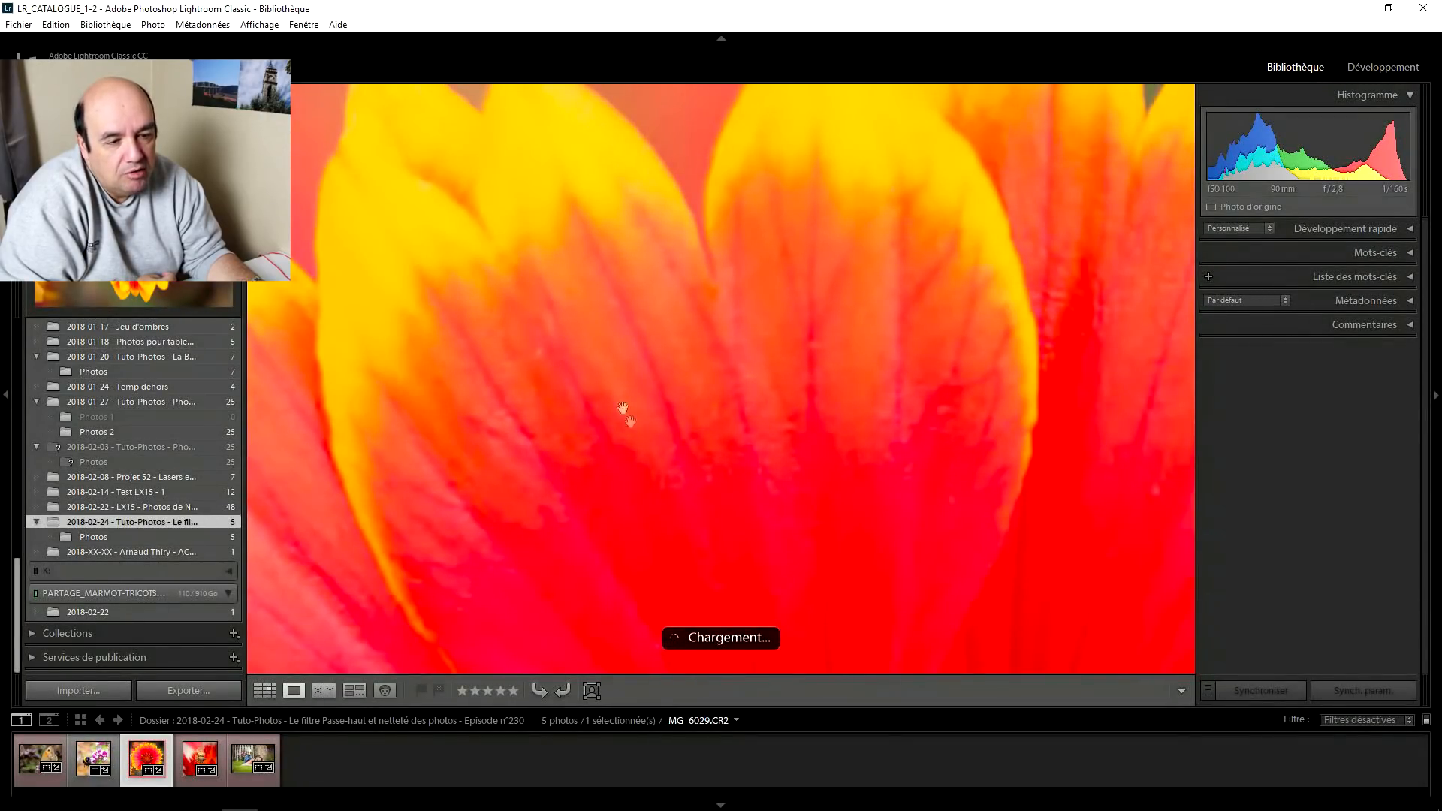
{"action": "left_click_drag", "start_coordinate": [629, 461], "coordinate": [670, 525]}
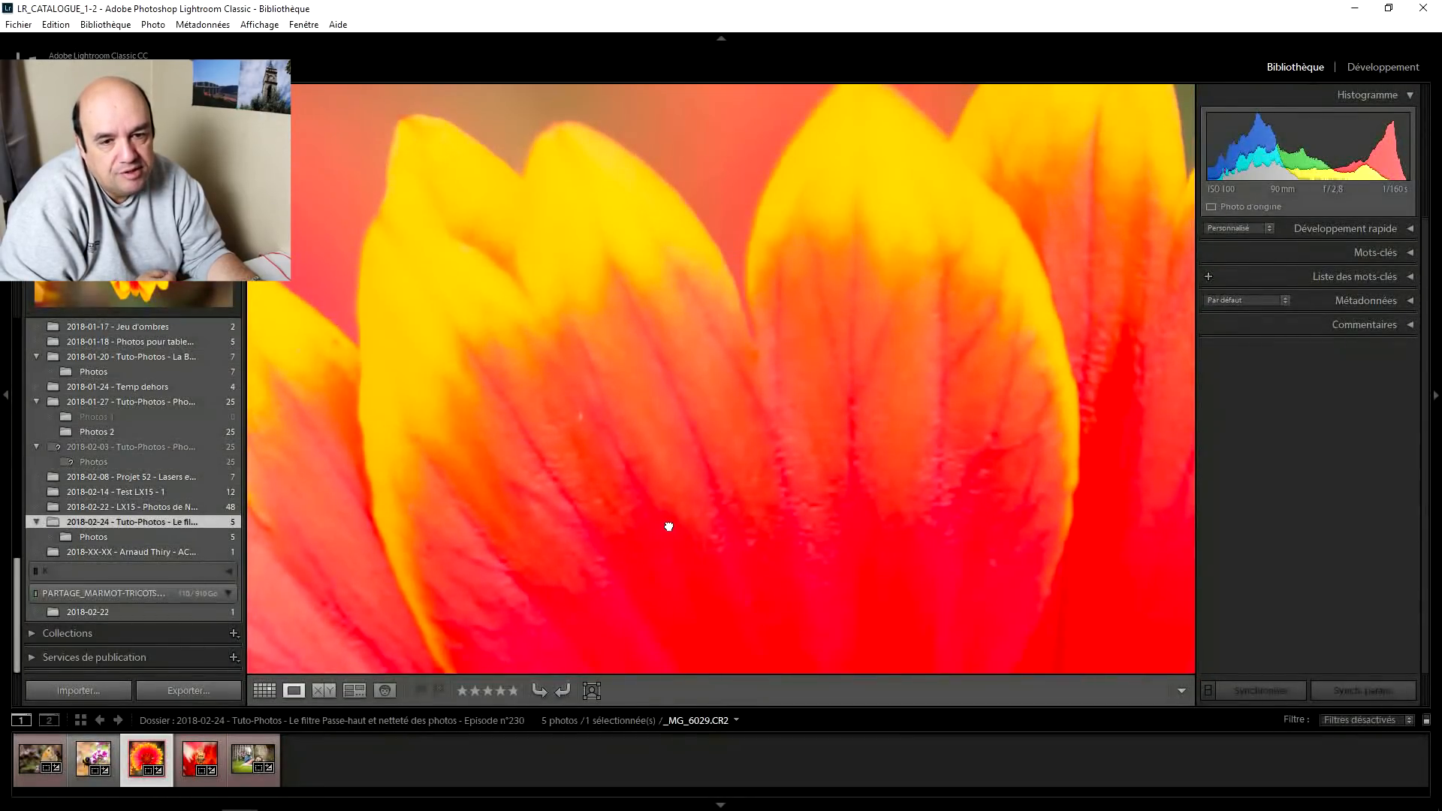
{"action": "left_click", "coordinate": [744, 425]}
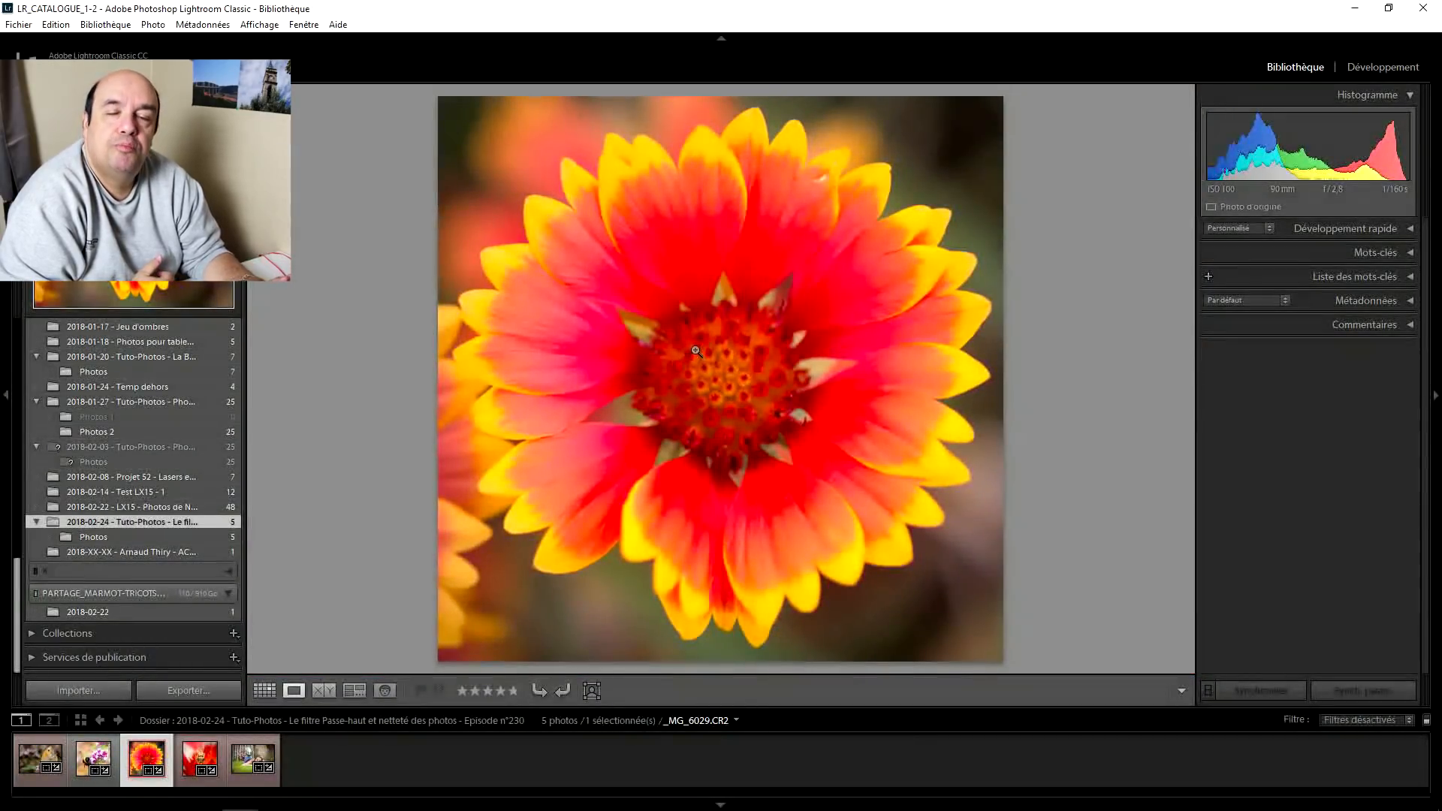
- Develop the flower photo with sharpening Détail 25, Masquage 0 and Gain 0, and check the Clarté setting
{"action": "left_click", "coordinate": [1383, 67]}
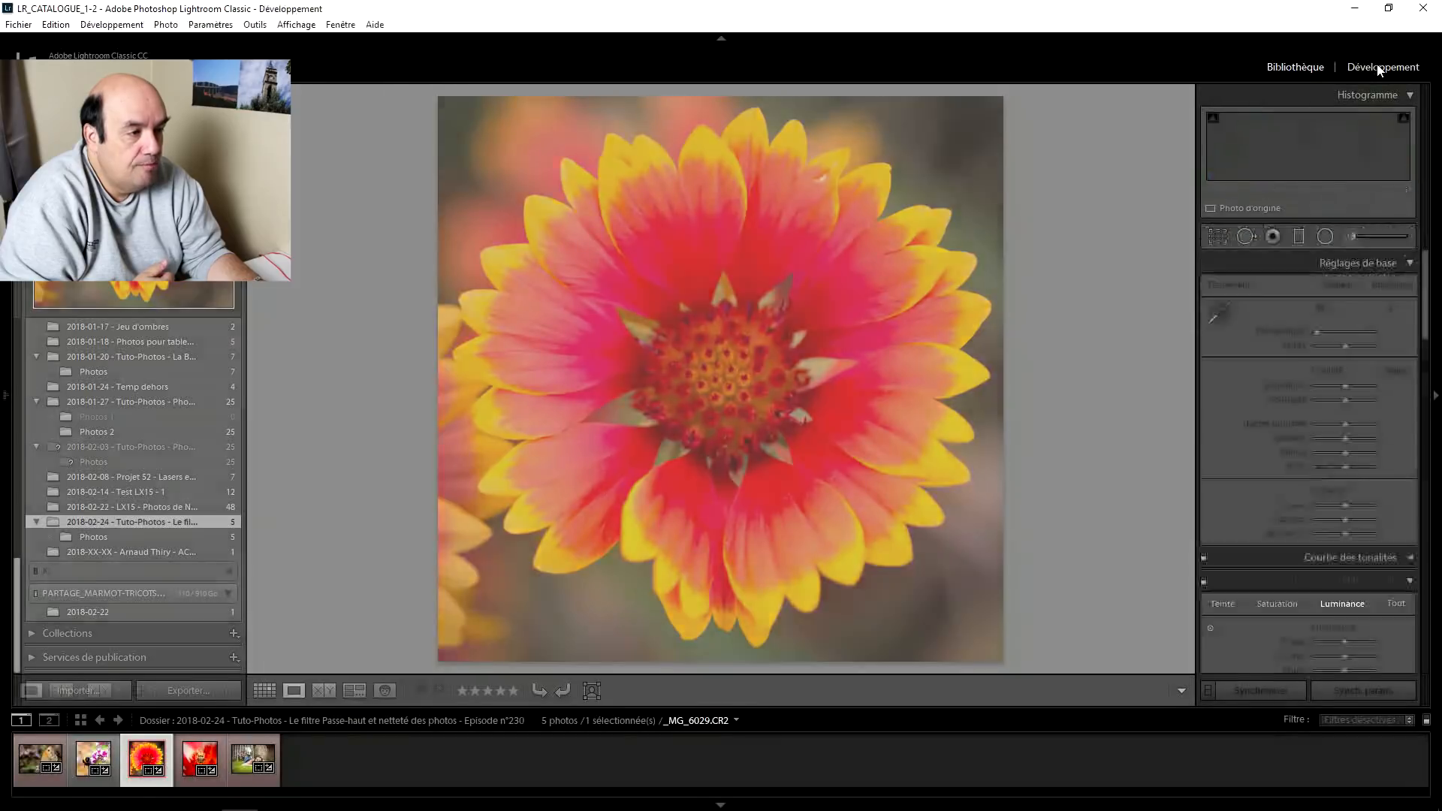
{"action": "double_click", "coordinate": [1329, 439]}
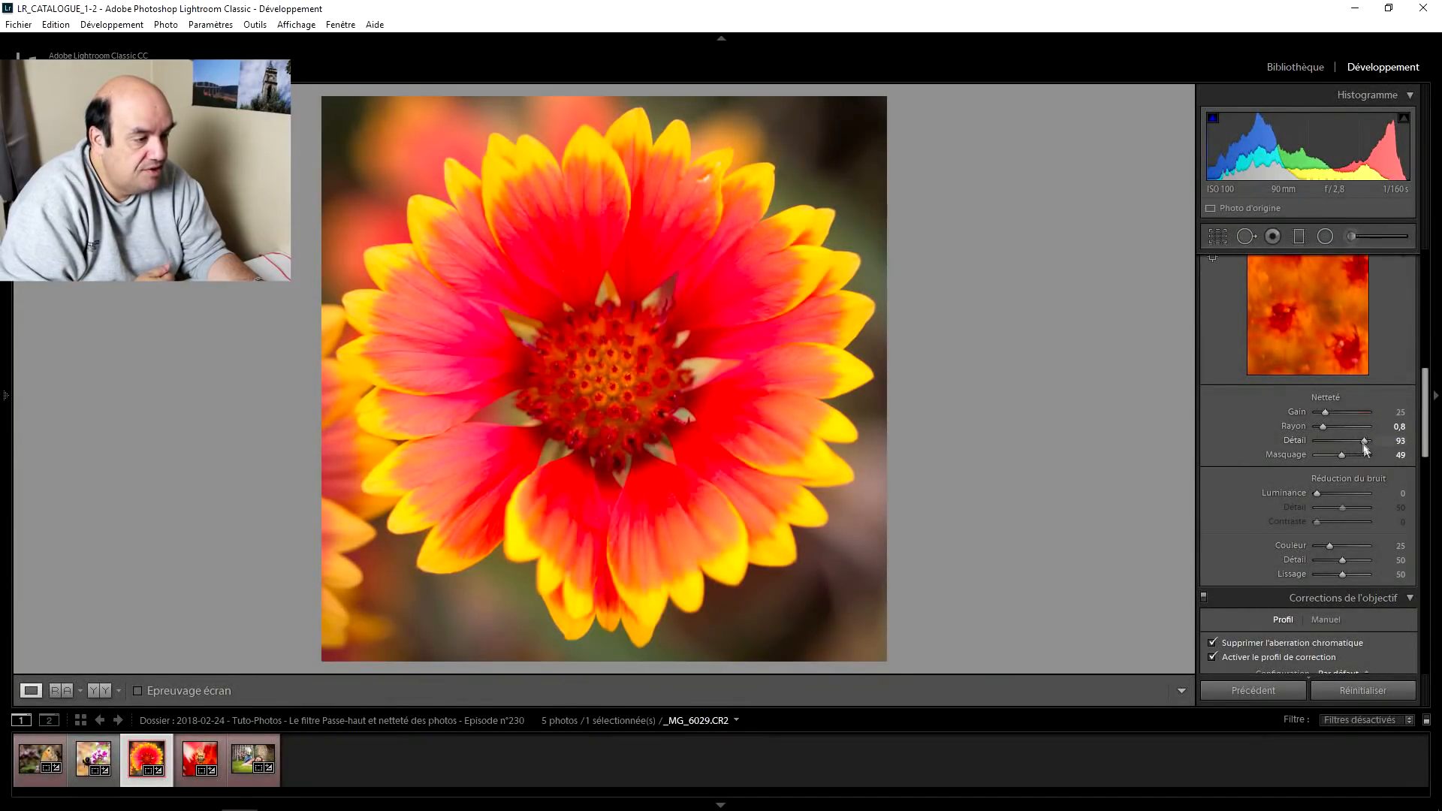
{"action": "double_click", "coordinate": [1343, 455]}
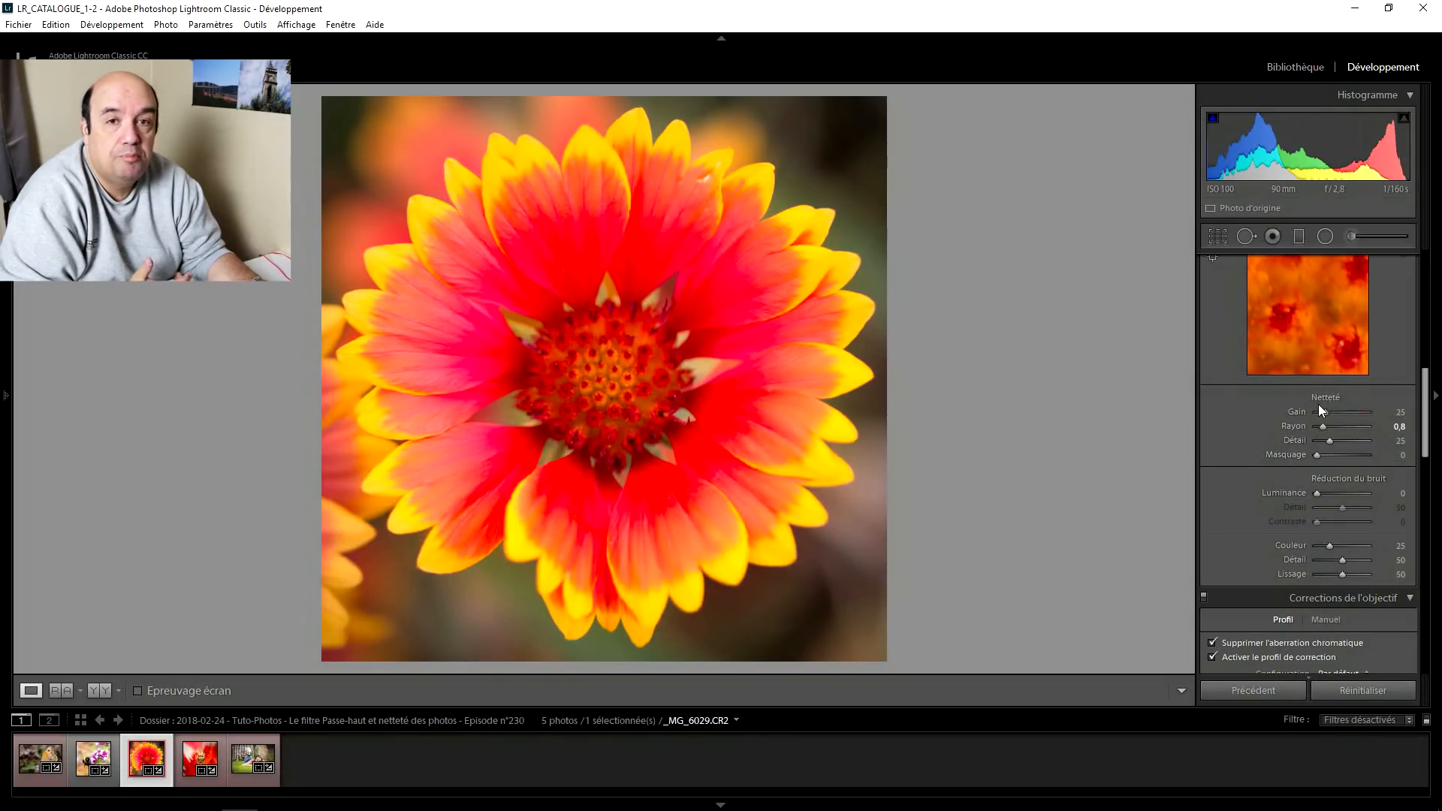
{"action": "left_click_drag", "start_coordinate": [1324, 413], "coordinate": [1300, 413]}
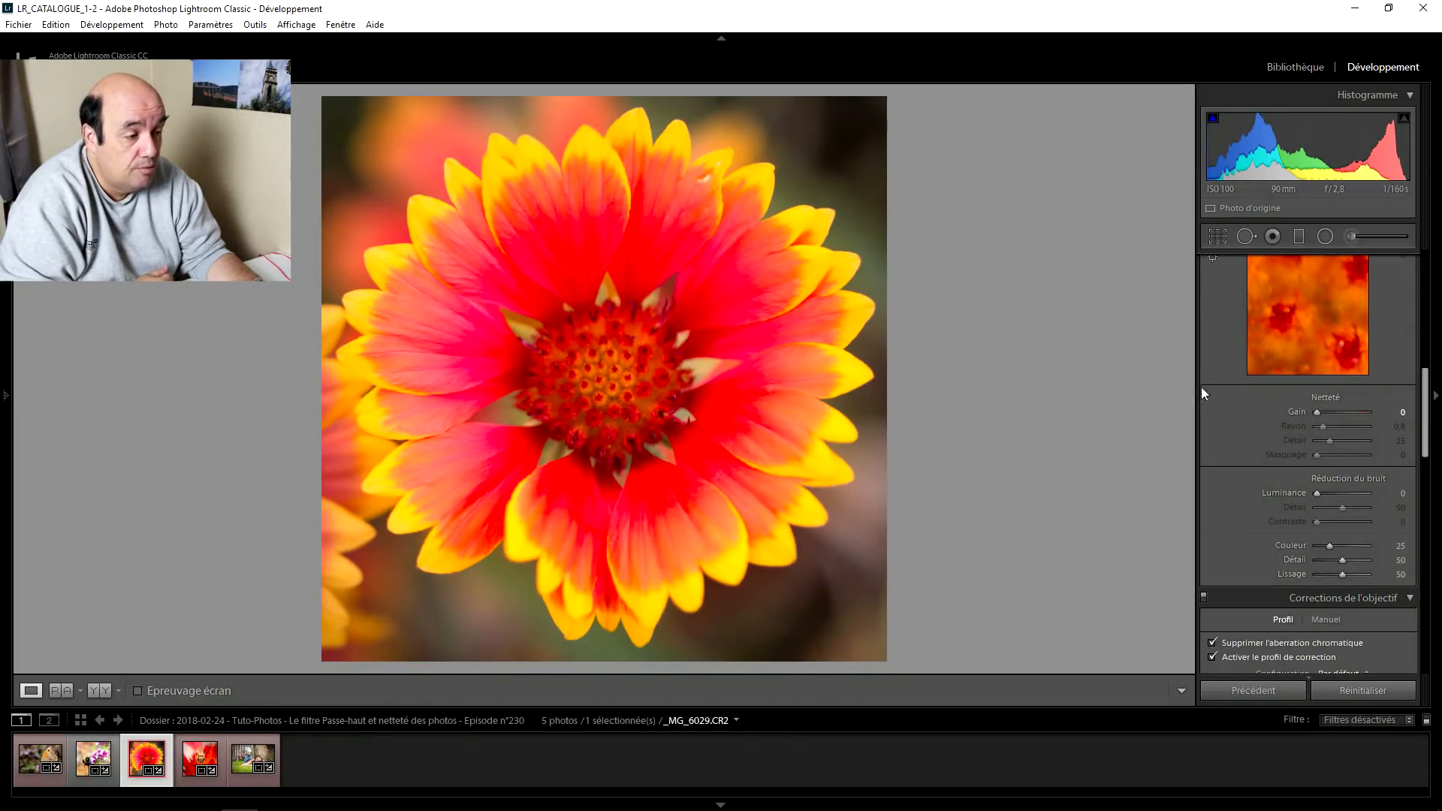
{"action": "scroll", "coordinate": [1201, 387], "scroll_direction": "up", "scroll_amount": 5}
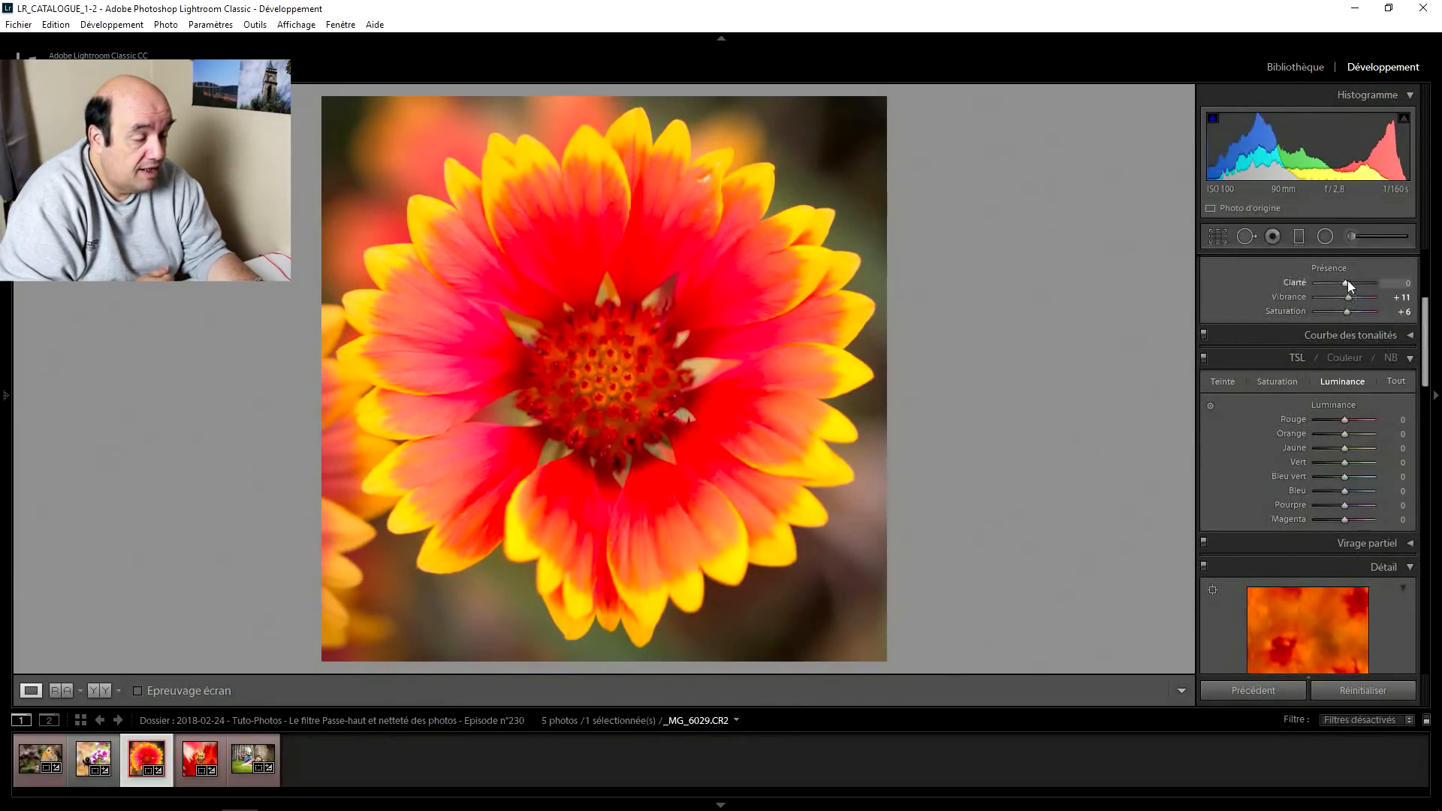
{"action": "scroll", "coordinate": [1242, 412], "scroll_direction": "down", "scroll_amount": 5}
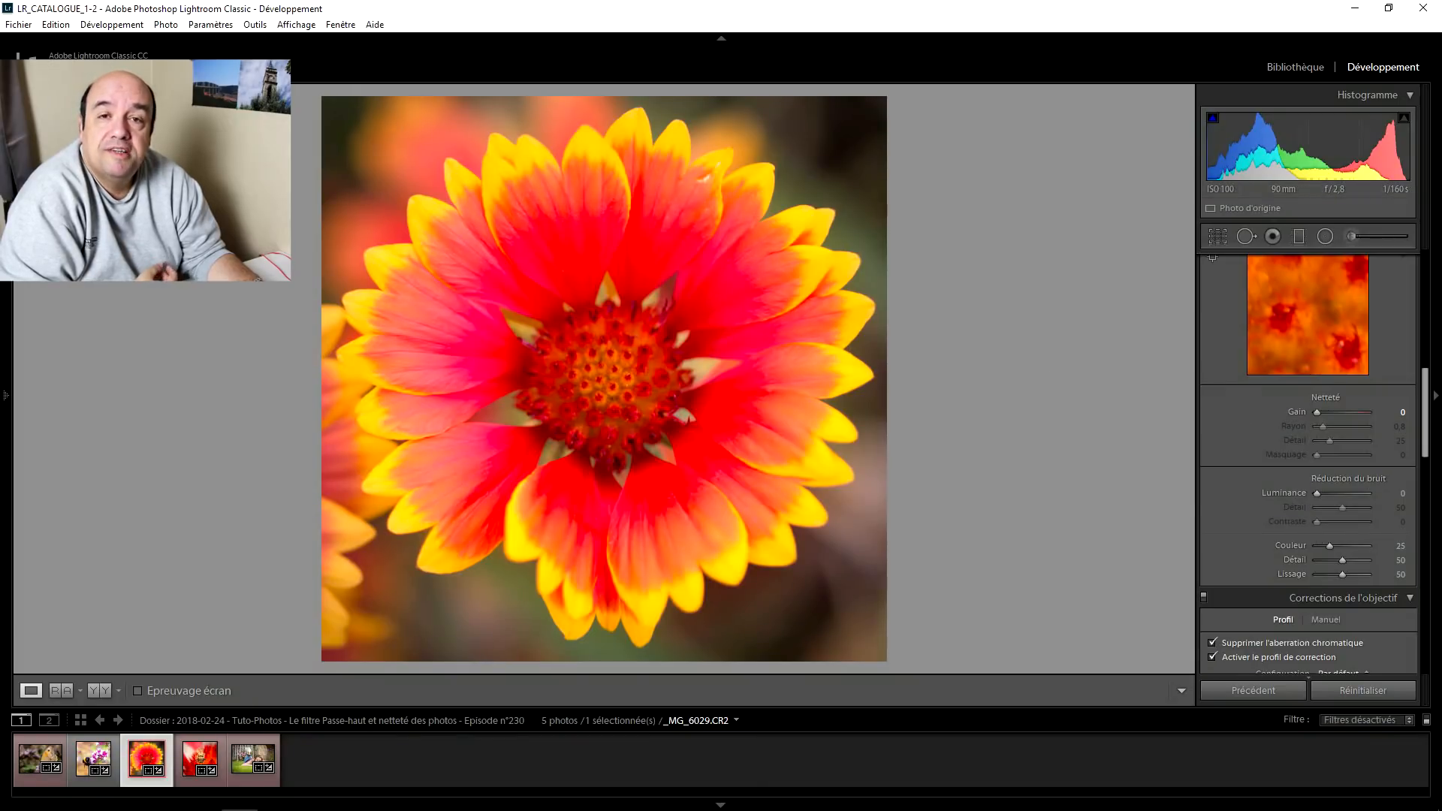
- Send the flower photo from Lightroom to Adobe Photoshop CC 2018 for editing
{"action": "left_click", "coordinate": [166, 24]}
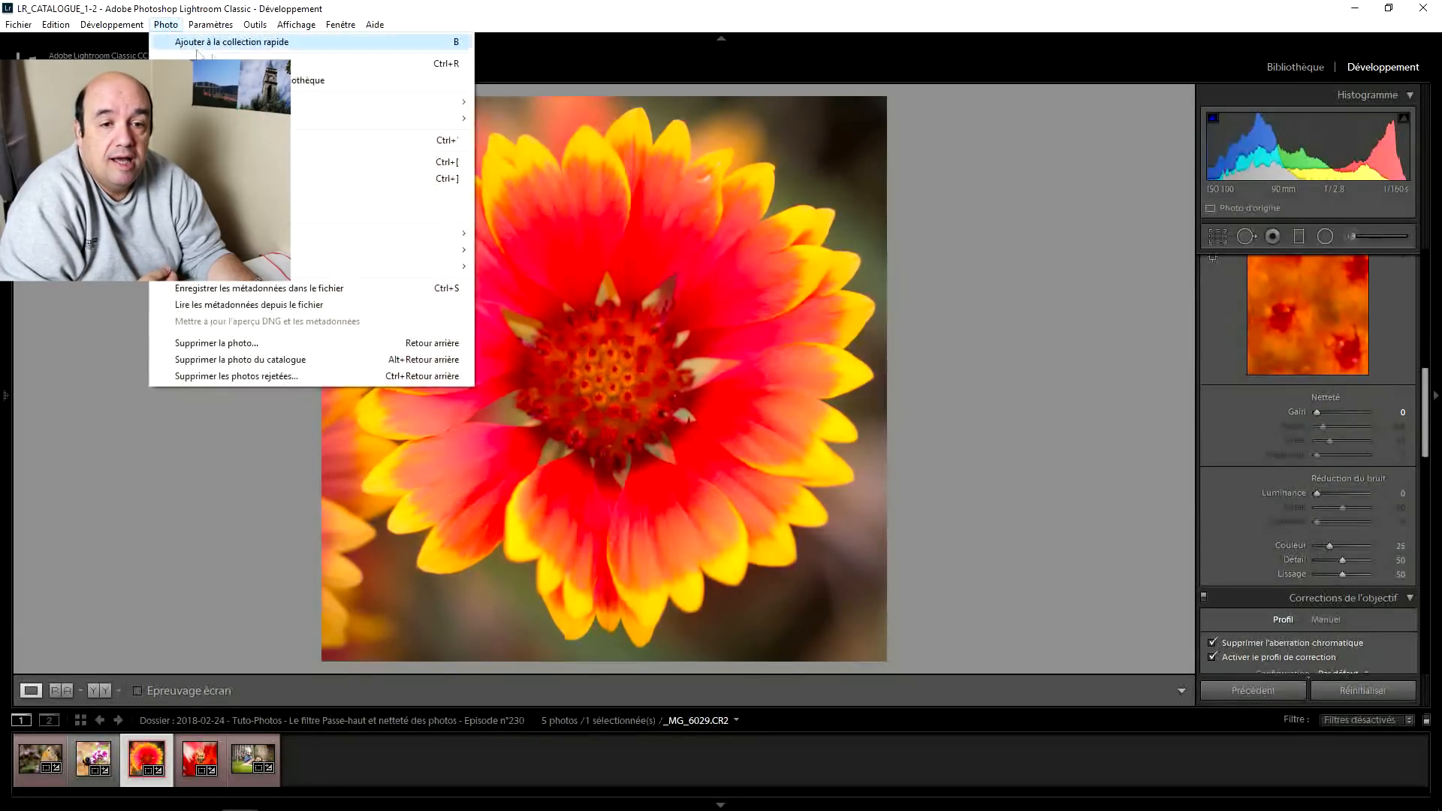
{"action": "mouse_move", "coordinate": [419, 105]}
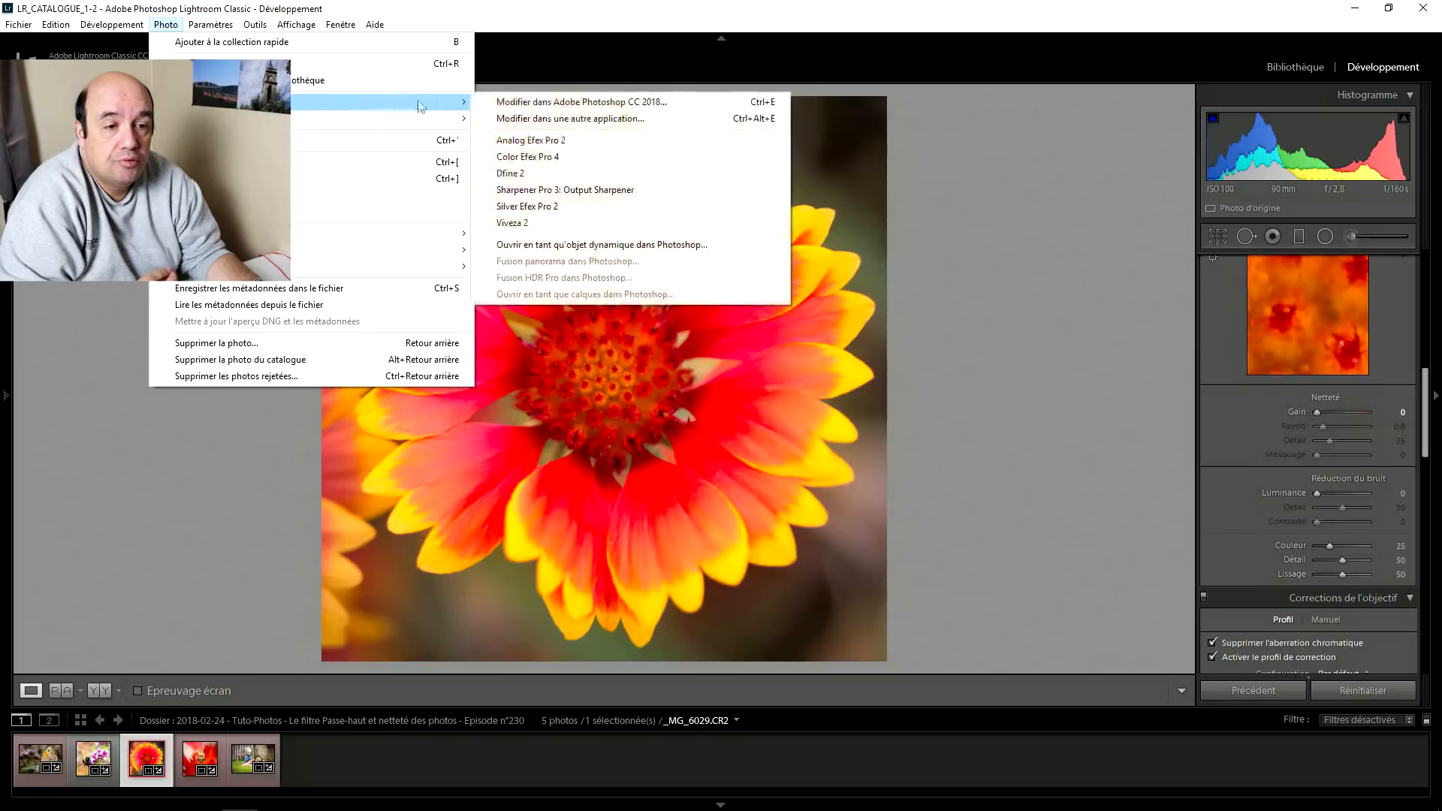
{"action": "left_click", "coordinate": [547, 102]}
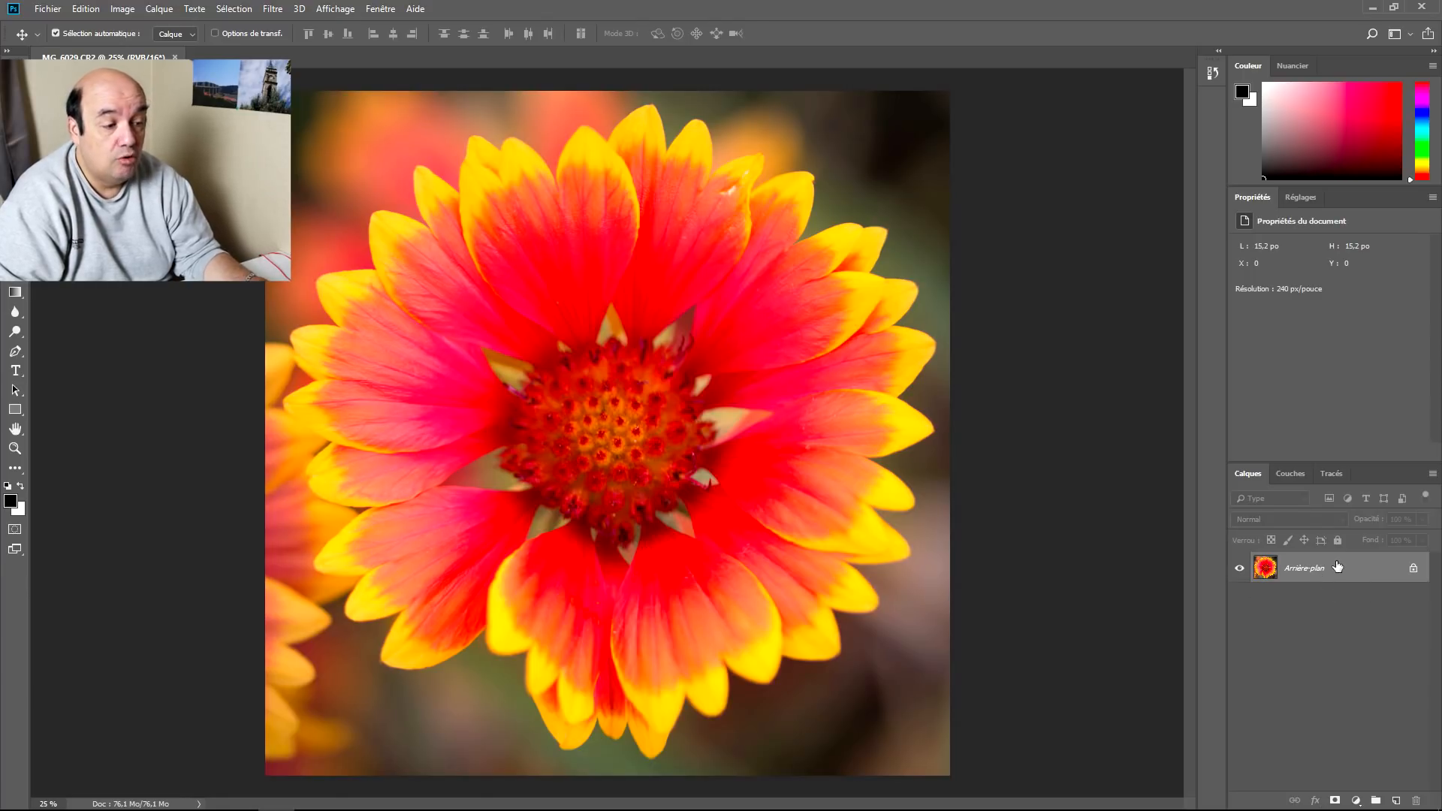
- Duplicate the Arrière-plan layer of the flower photo
{"action": "right_click", "coordinate": [1338, 566]}
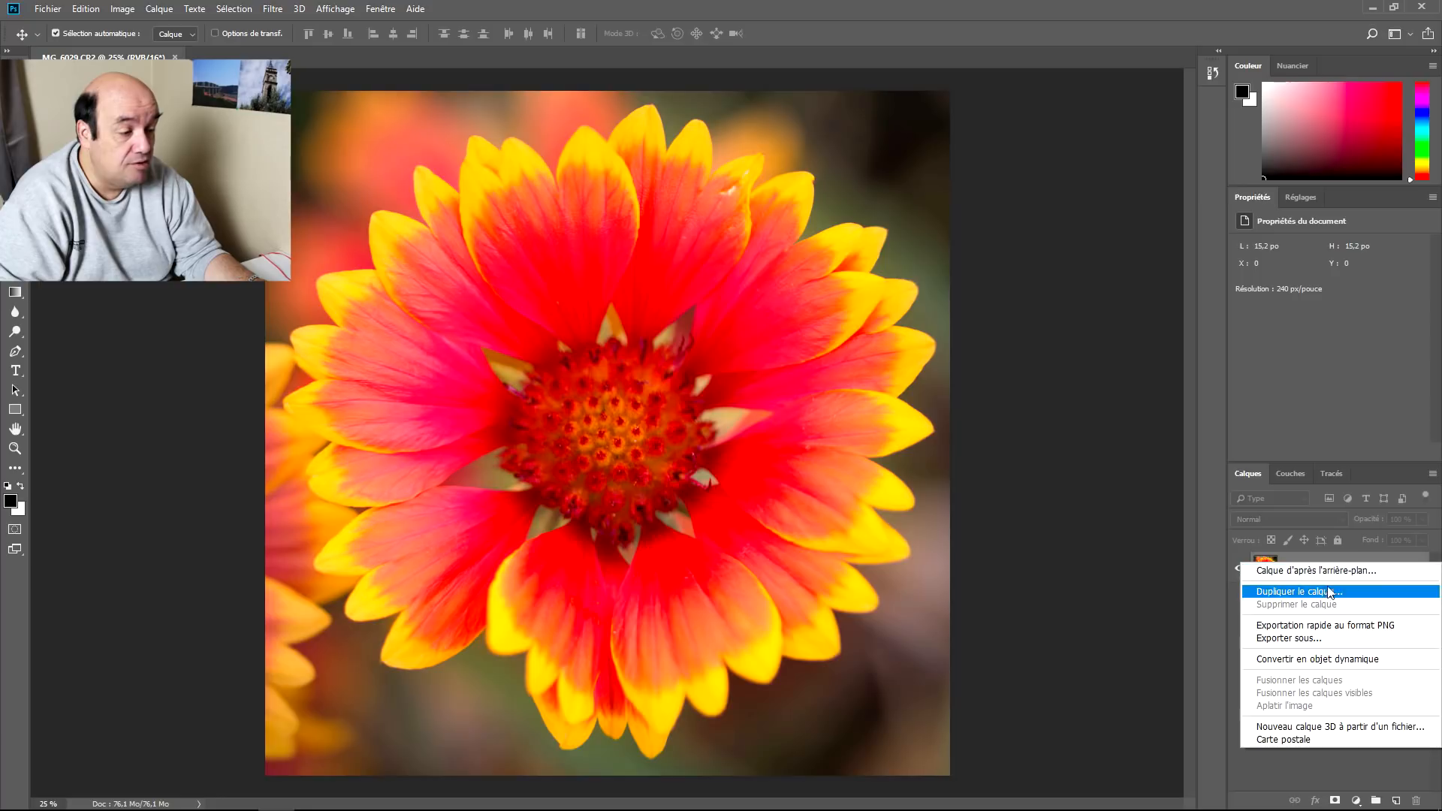
{"action": "left_click", "coordinate": [1155, 556]}
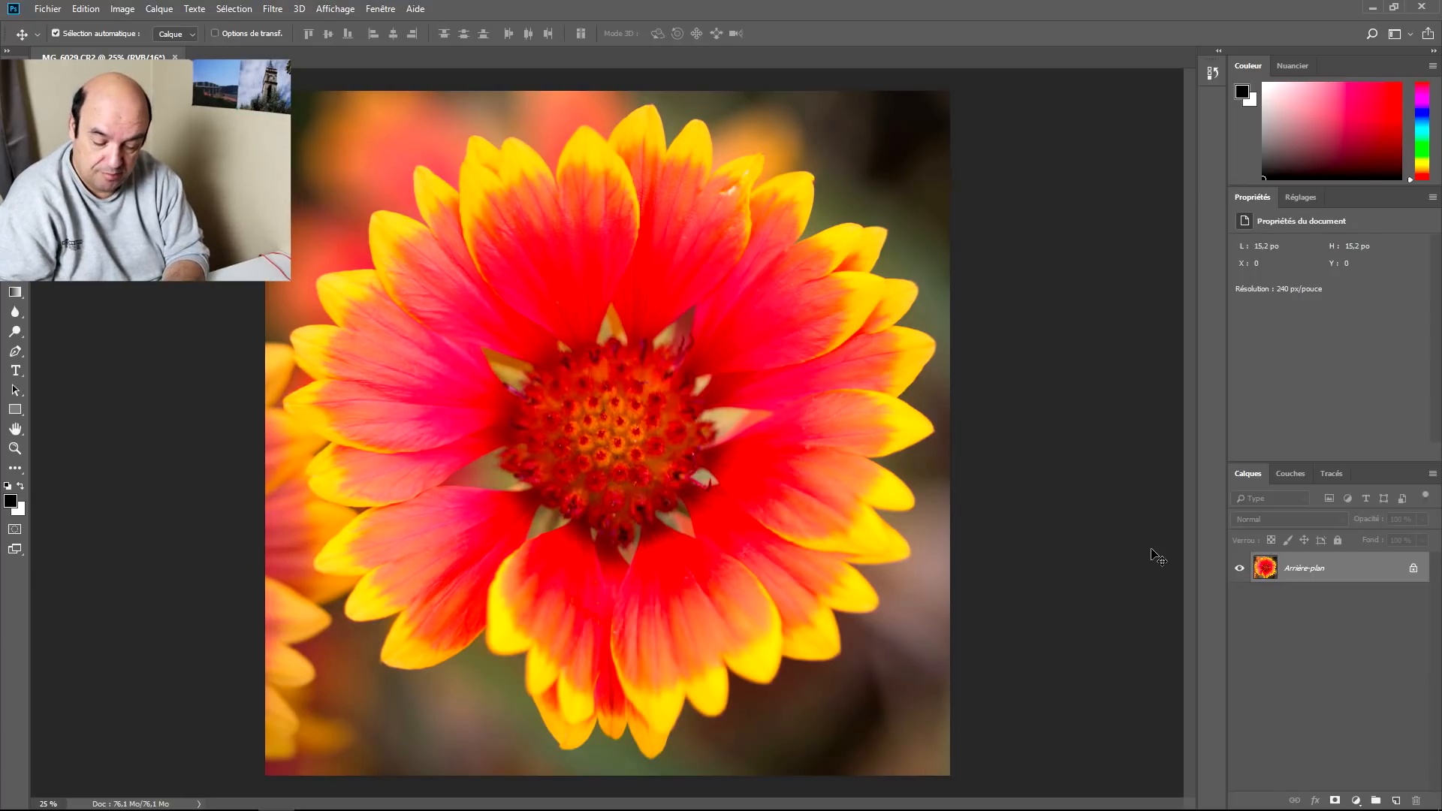
{"action": "key", "text": "ctrl+j"}
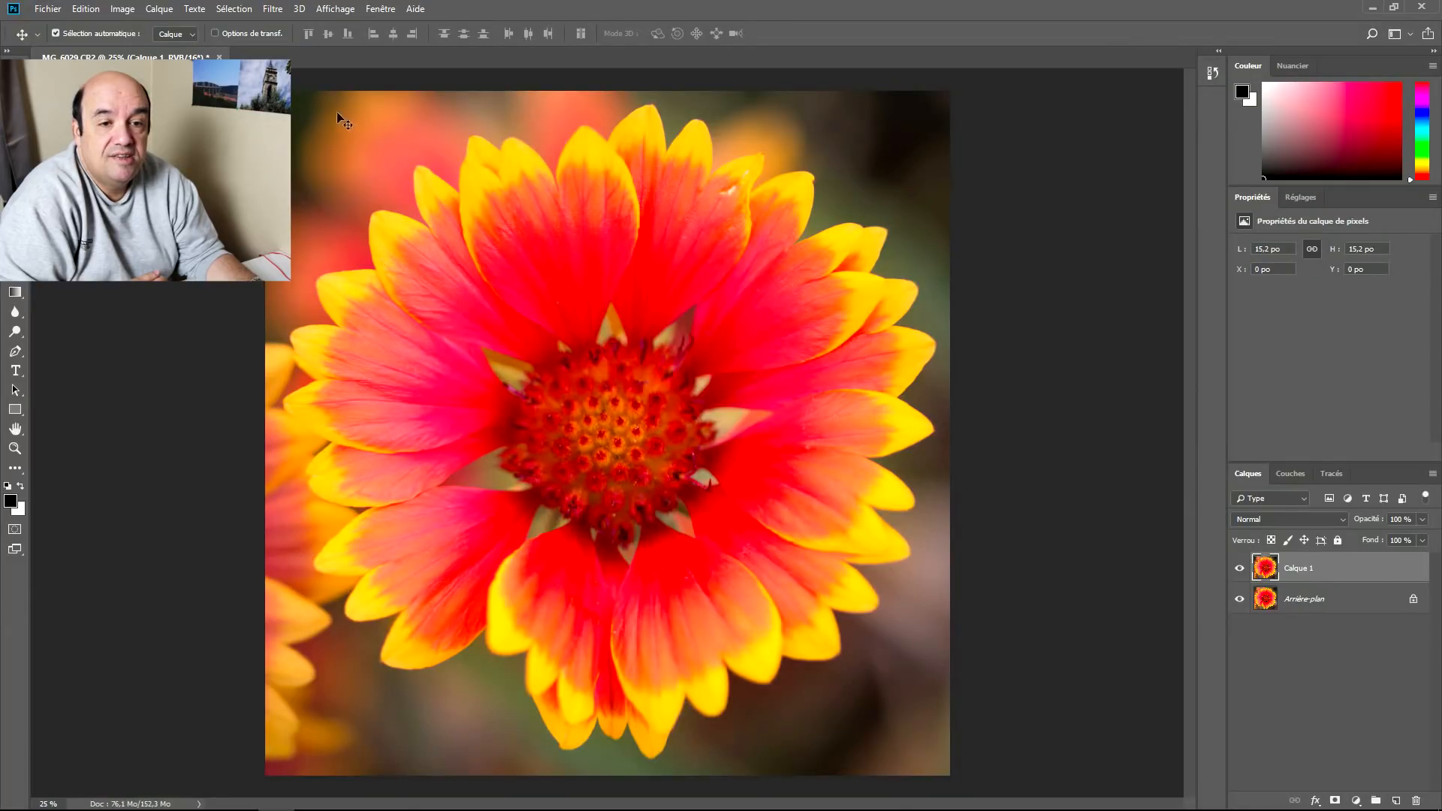
- Apply a Passe-haut filter with a radius of 1,5 pixels to the duplicated flower layer
{"action": "left_click", "coordinate": [273, 9]}
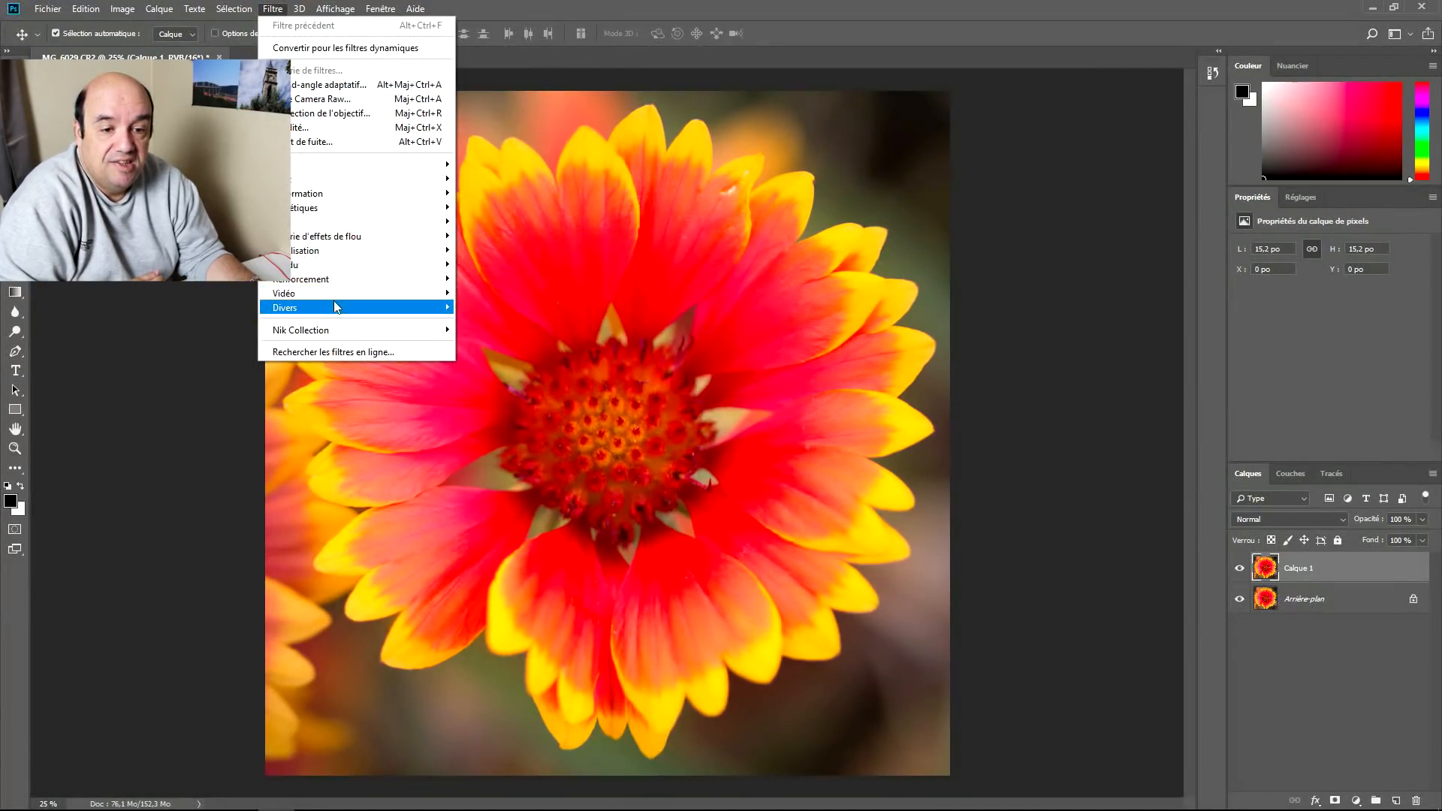
{"action": "mouse_move", "coordinate": [334, 312]}
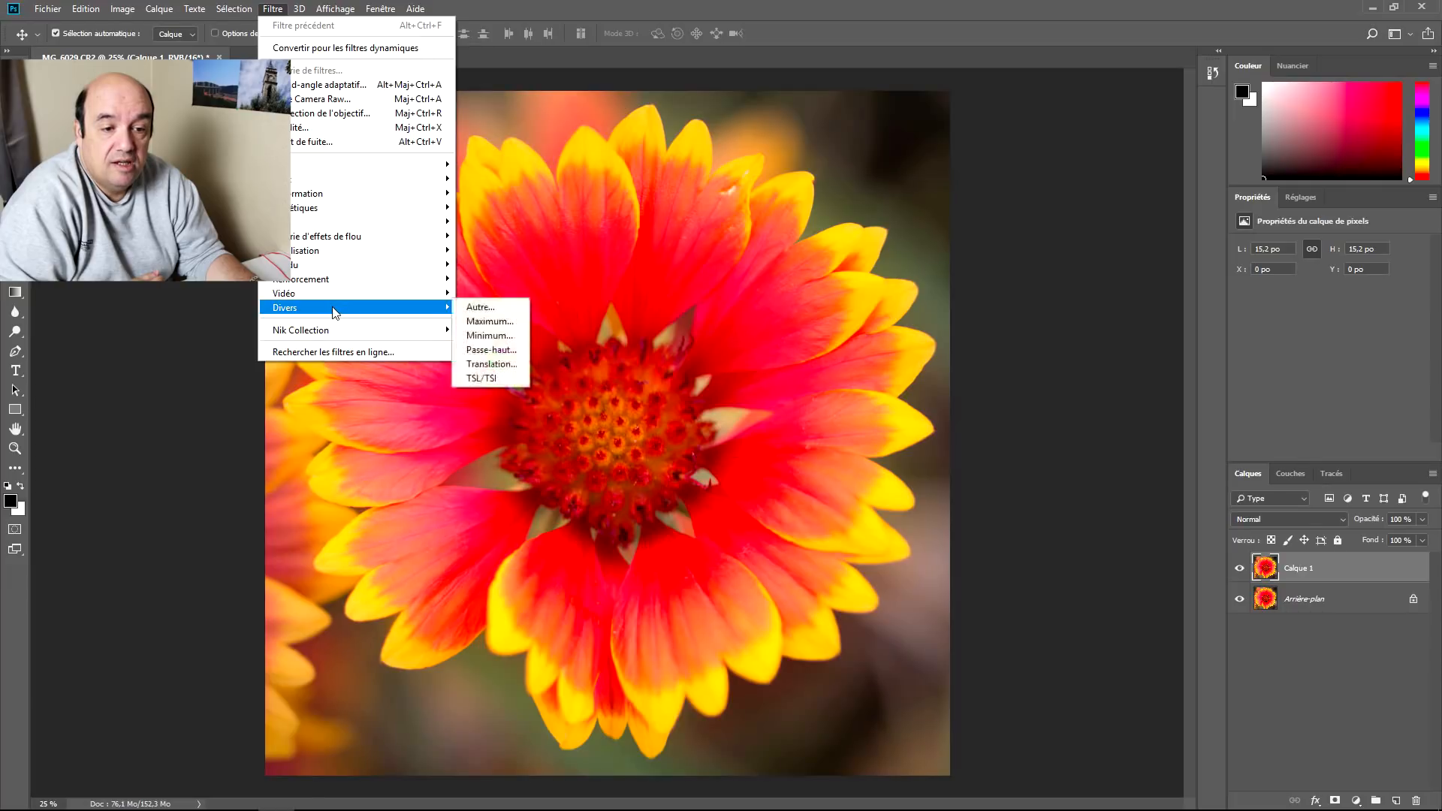
{"action": "left_click", "coordinate": [502, 352]}
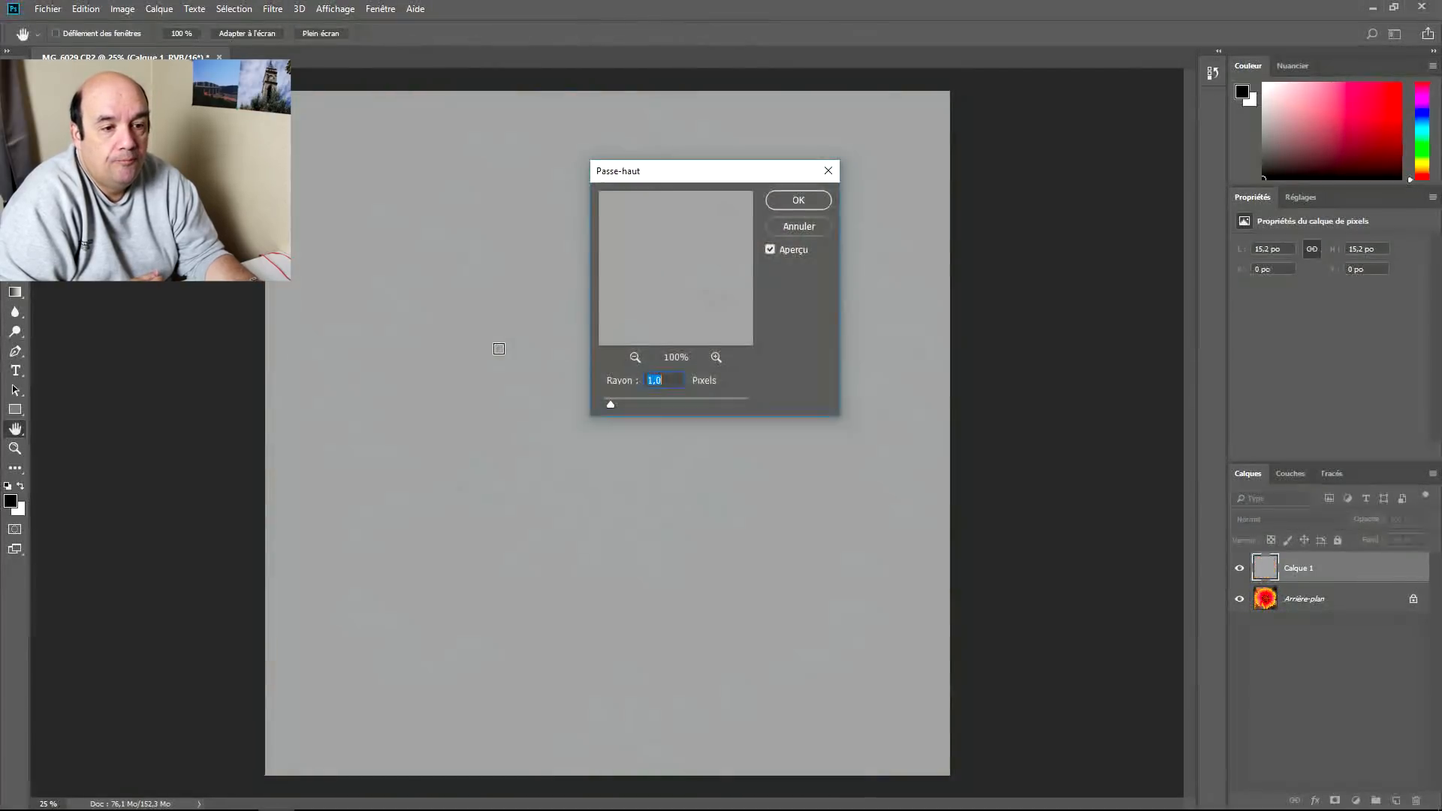
{"action": "left_click_drag", "start_coordinate": [714, 180], "coordinate": [920, 197]}
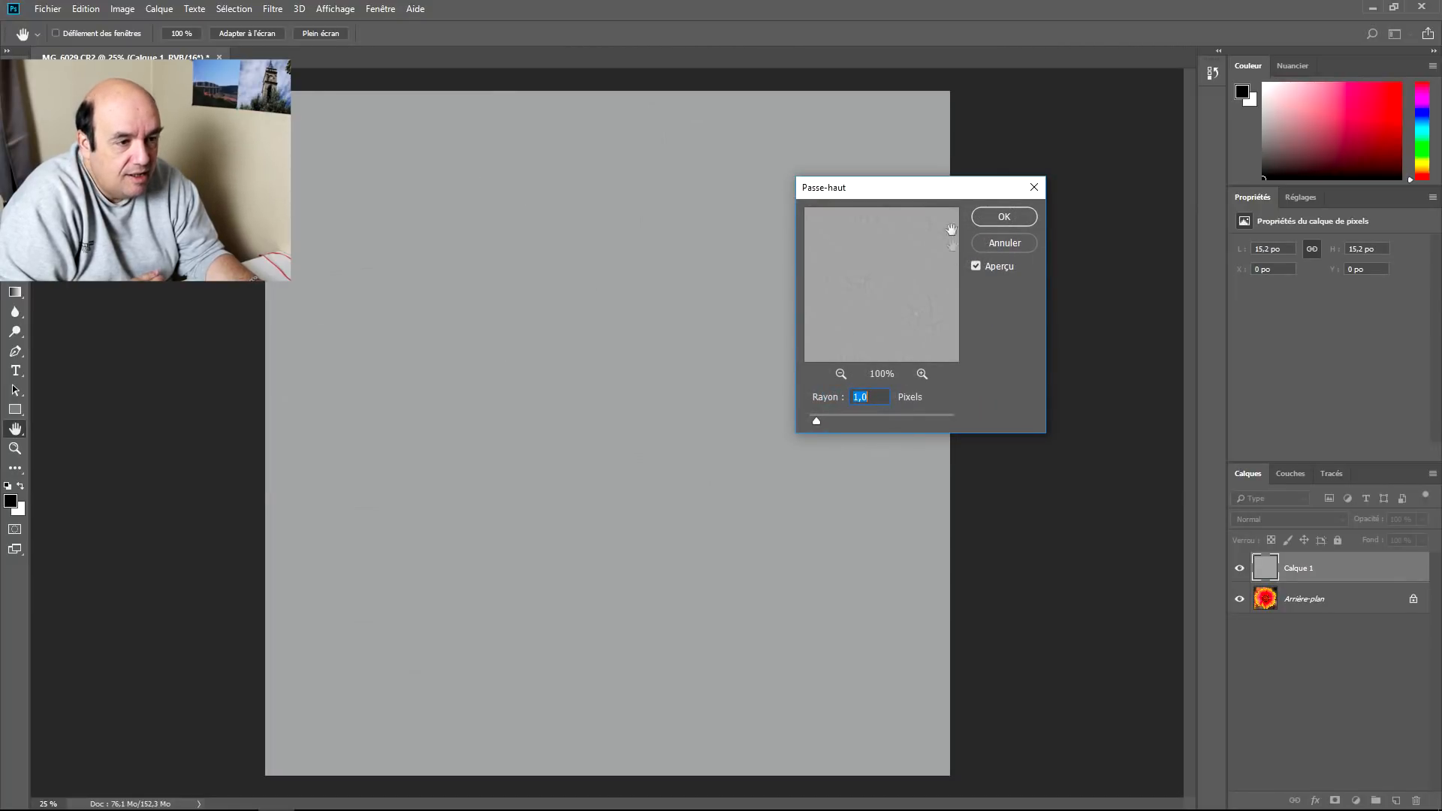
{"action": "left_click_drag", "start_coordinate": [968, 188], "coordinate": [817, 196]}
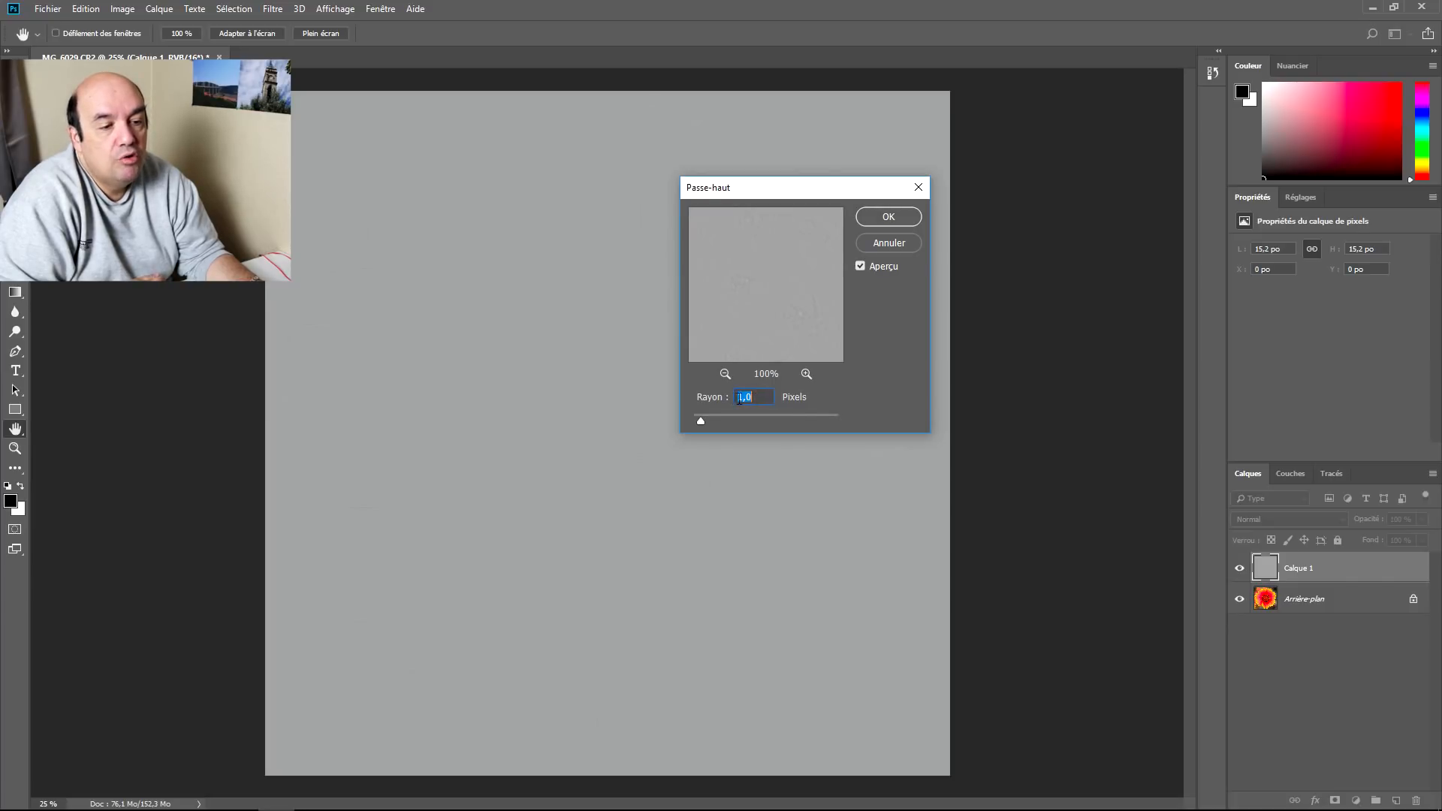
{"action": "type", "text": "1,"}
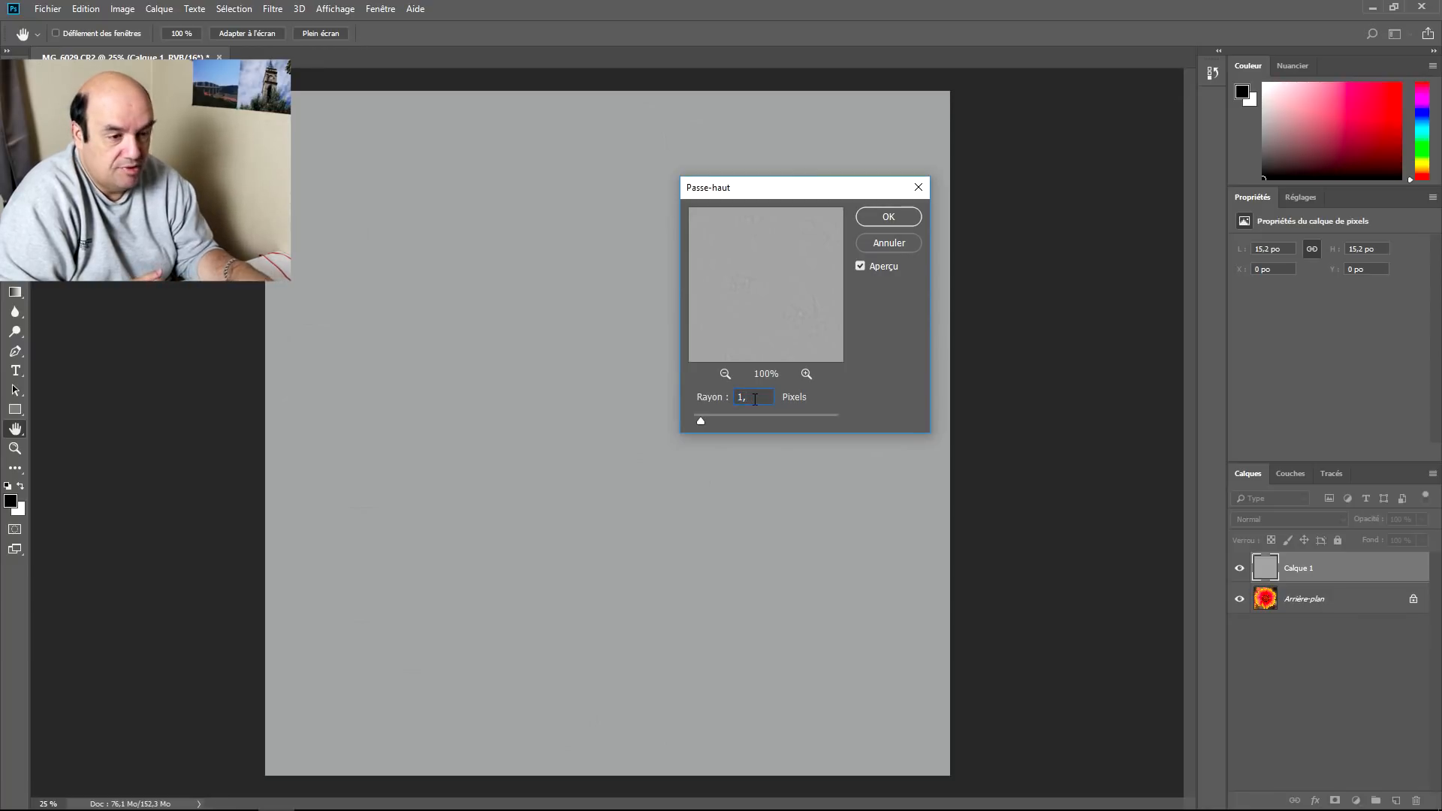
{"action": "type", "text": "5"}
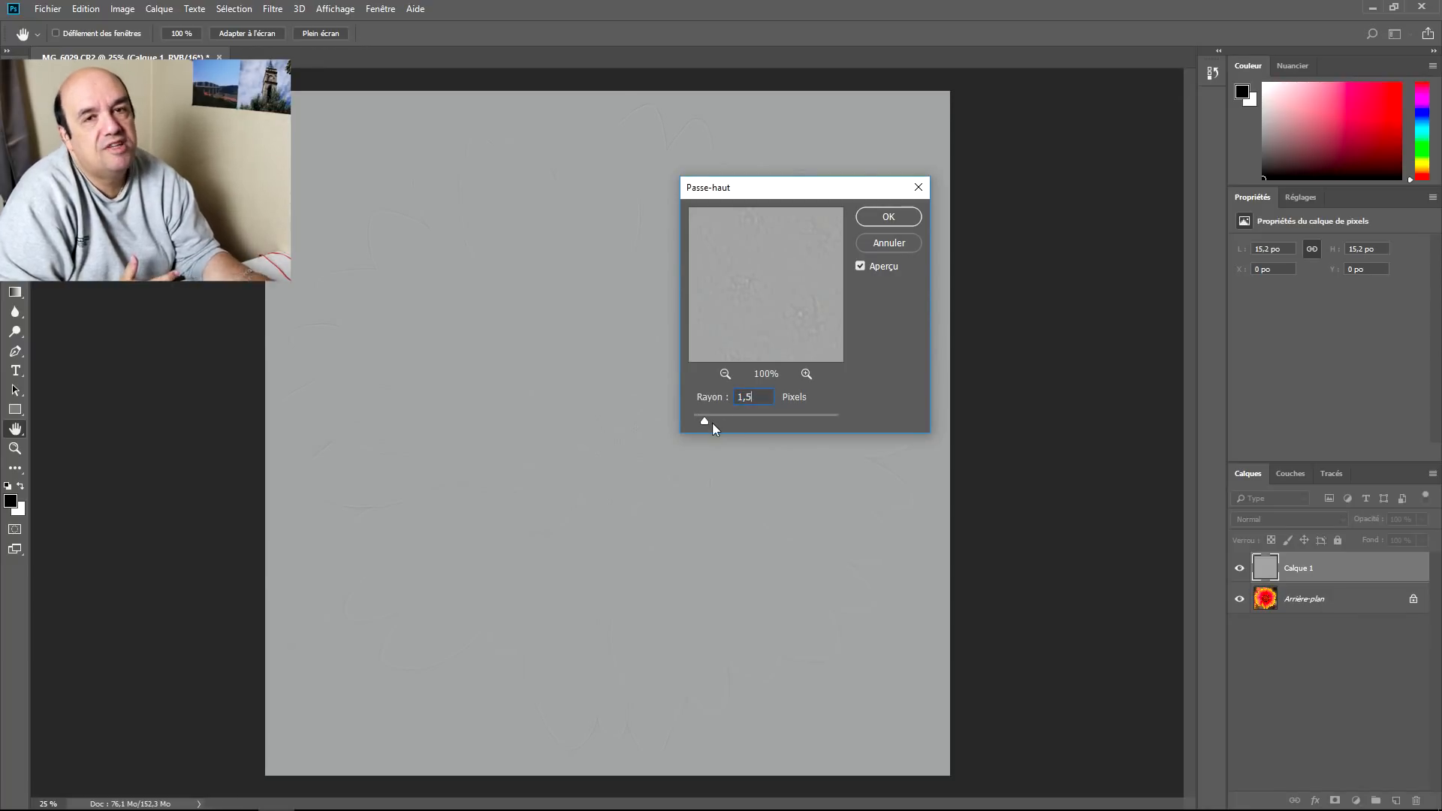
{"action": "left_click", "coordinate": [889, 217]}
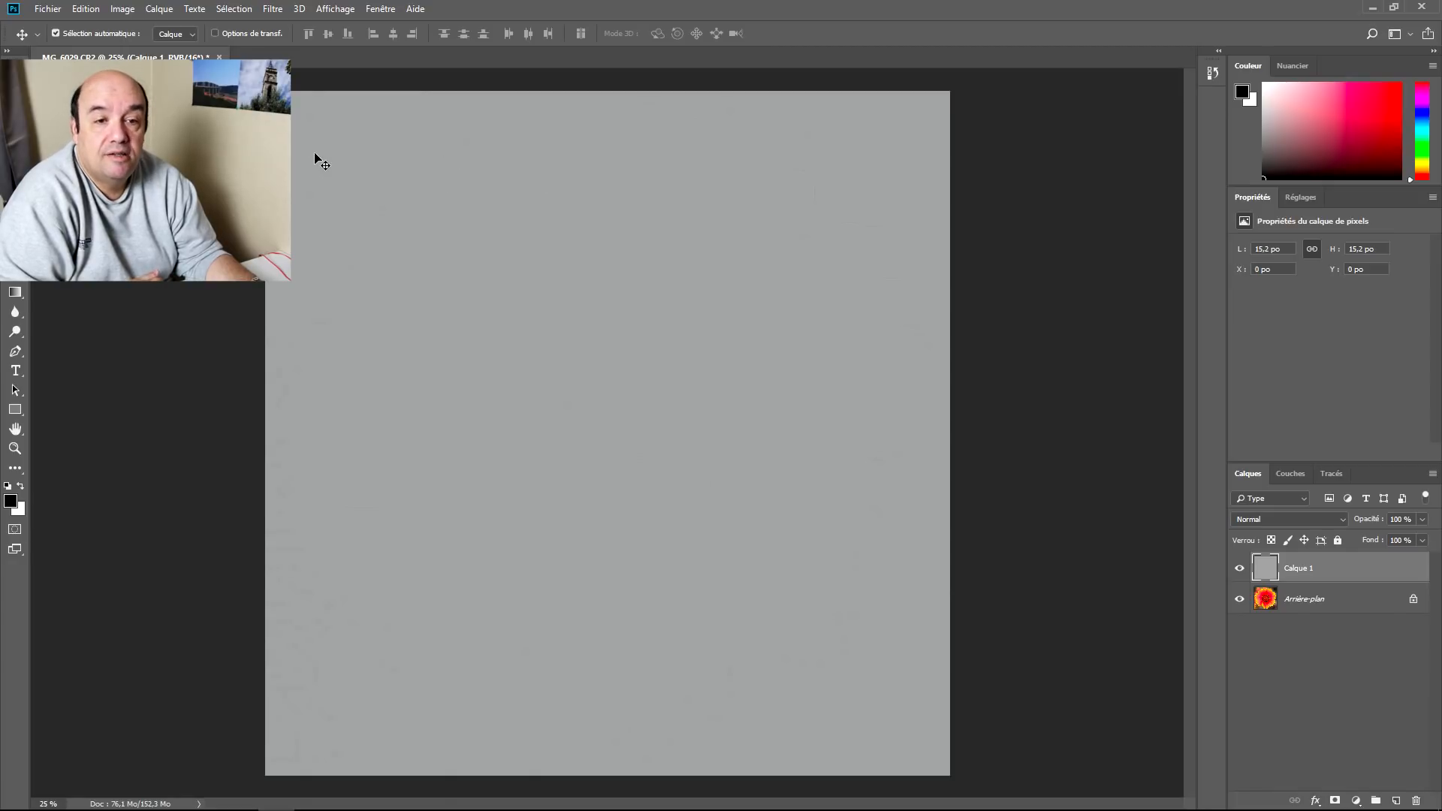
- Desaturate the high-pass layer and set its blending mode to Incrustation
{"action": "left_click", "coordinate": [122, 9]}
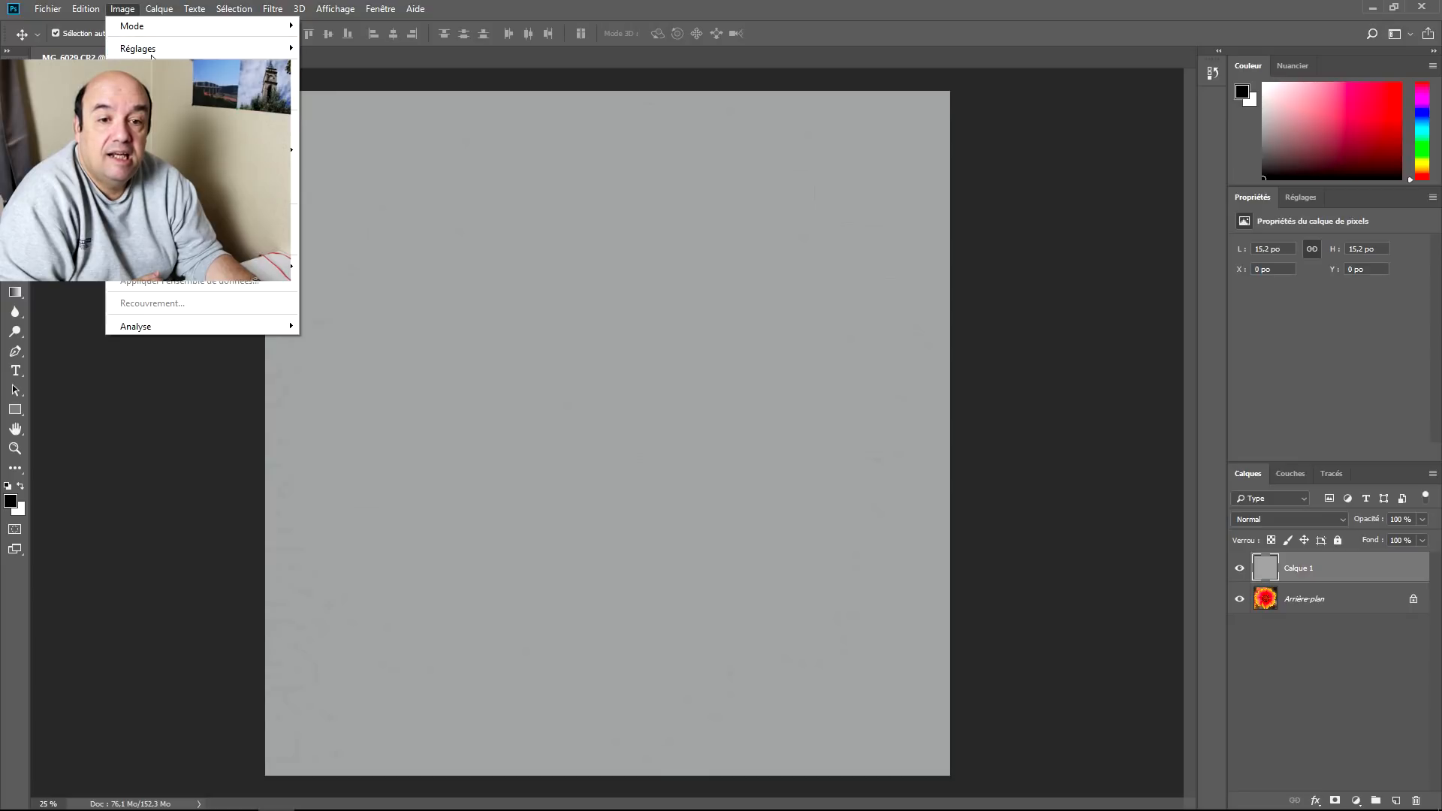
{"action": "mouse_move", "coordinate": [152, 52]}
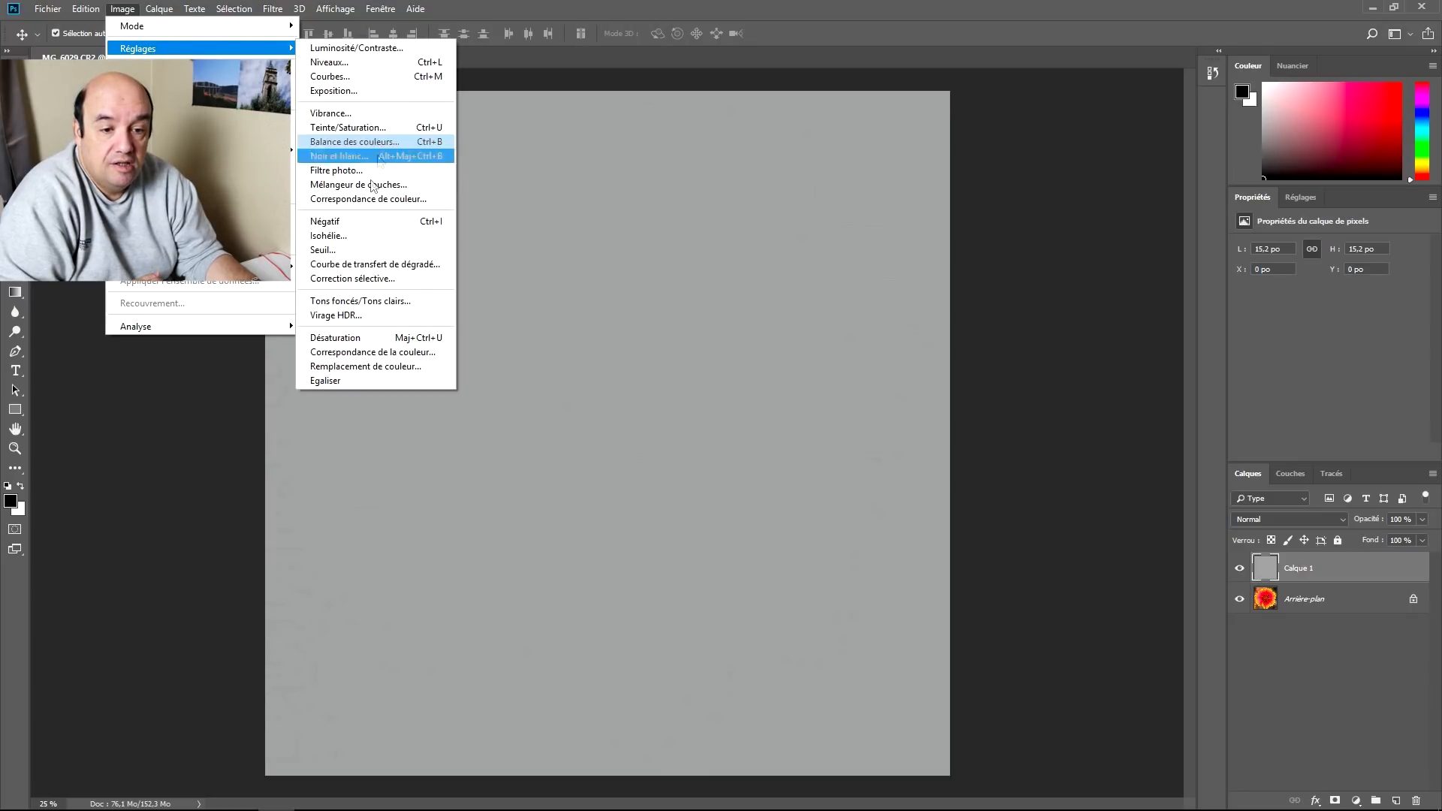
{"action": "left_click", "coordinate": [366, 340]}
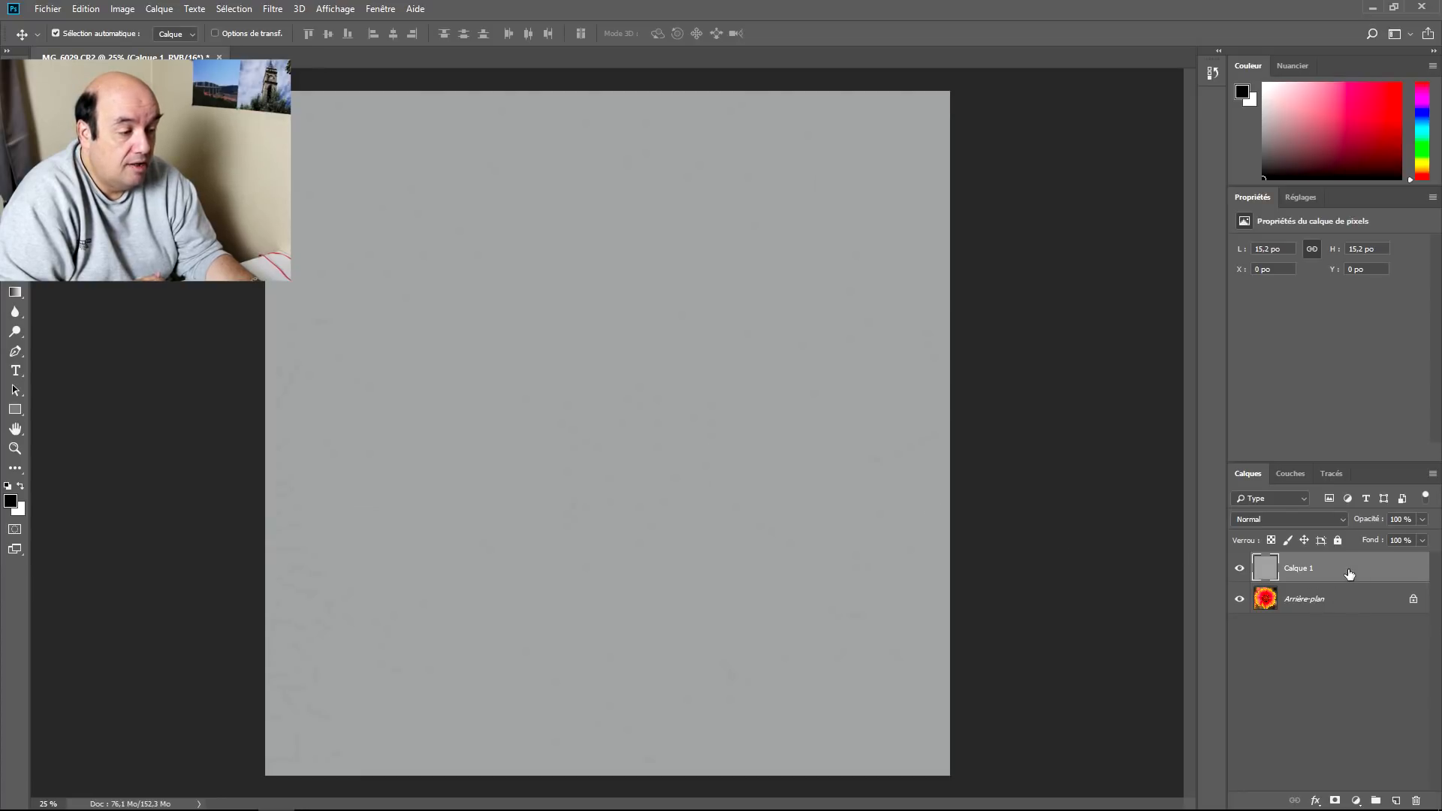
{"action": "left_click", "coordinate": [1342, 521]}
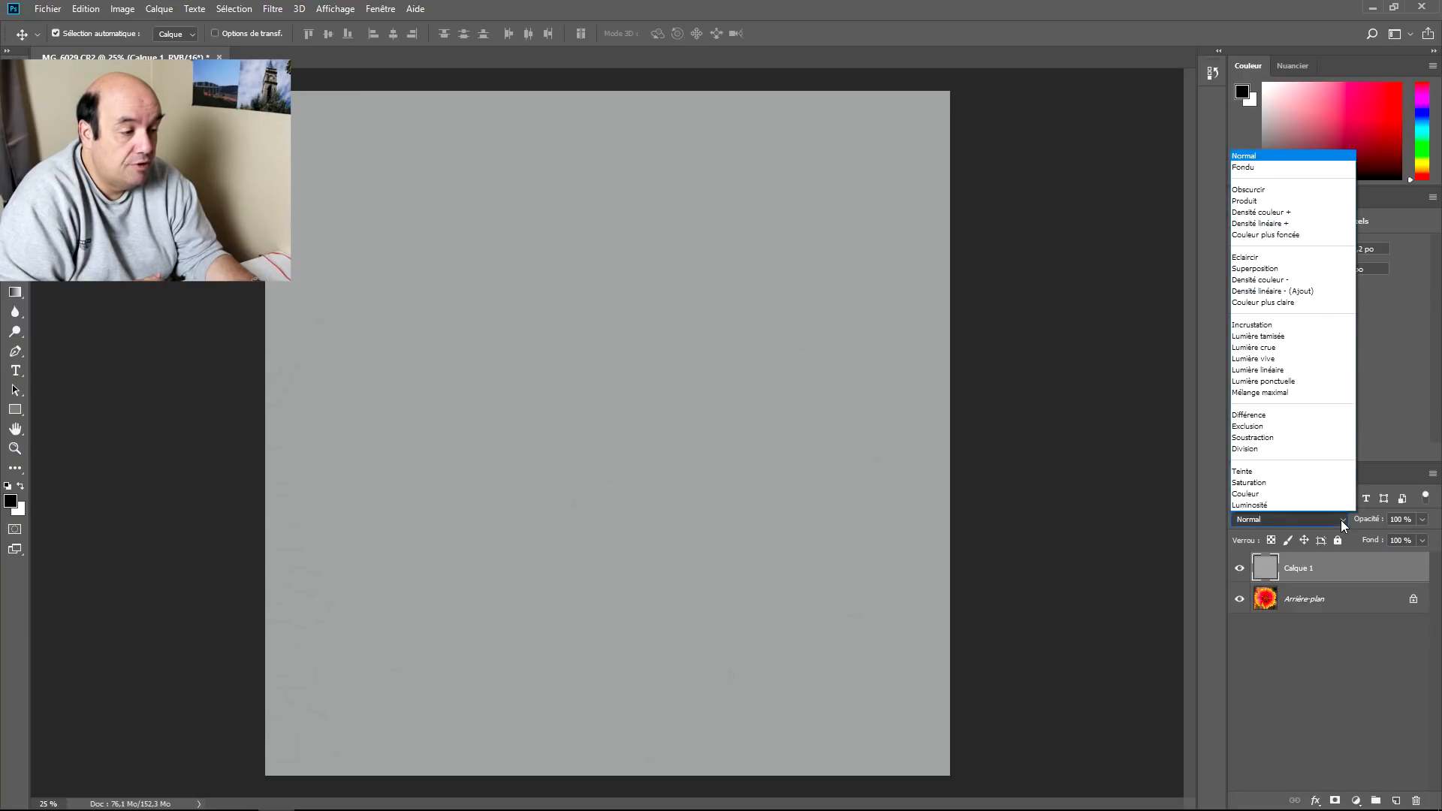
{"action": "left_click", "coordinate": [1255, 325]}
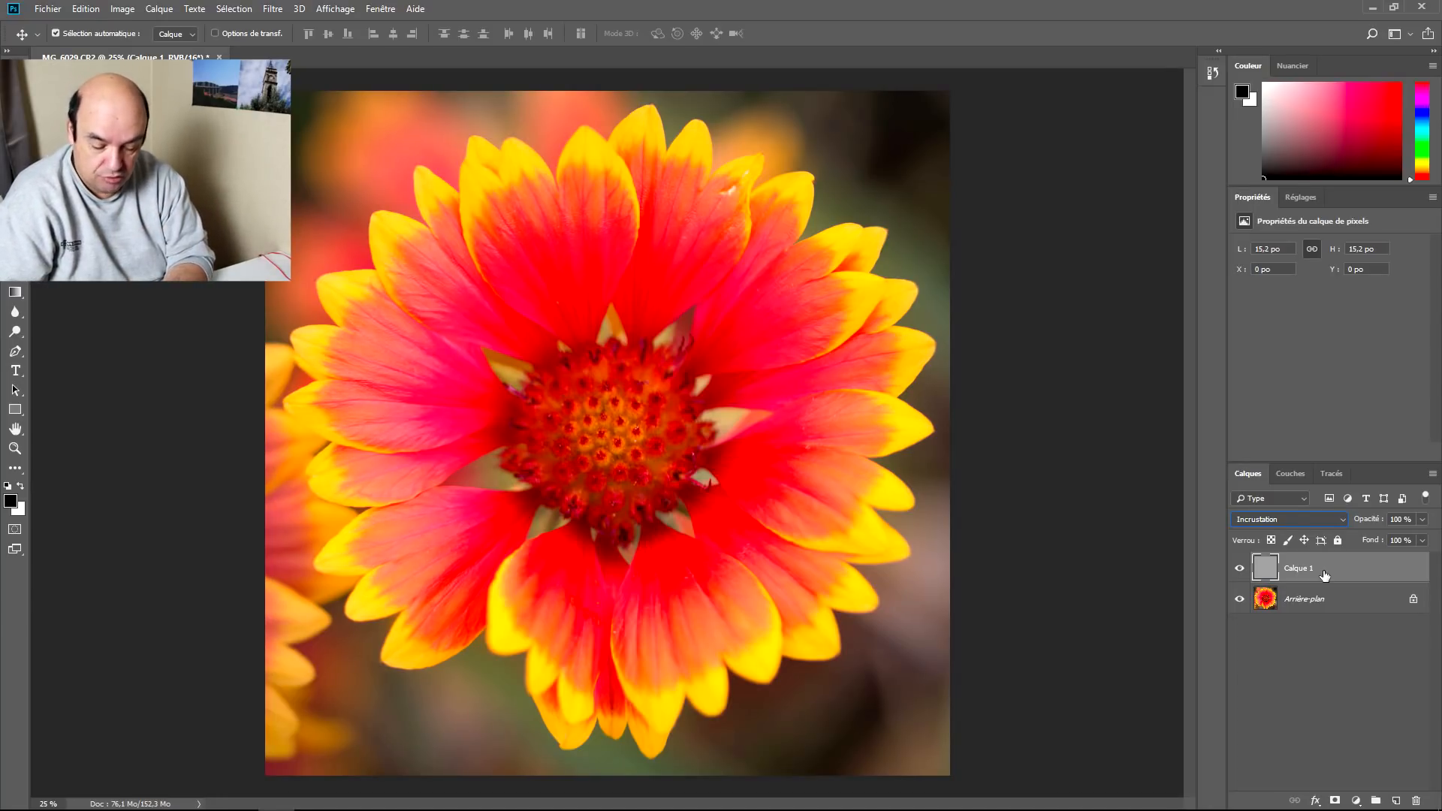
- Duplicate the high-pass layer three times to strengthen the sharpening
{"action": "key", "text": "ctrl+j"}
{"action": "key", "text": "ctrl+j"}
{"action": "key", "text": "ctrl+j"}
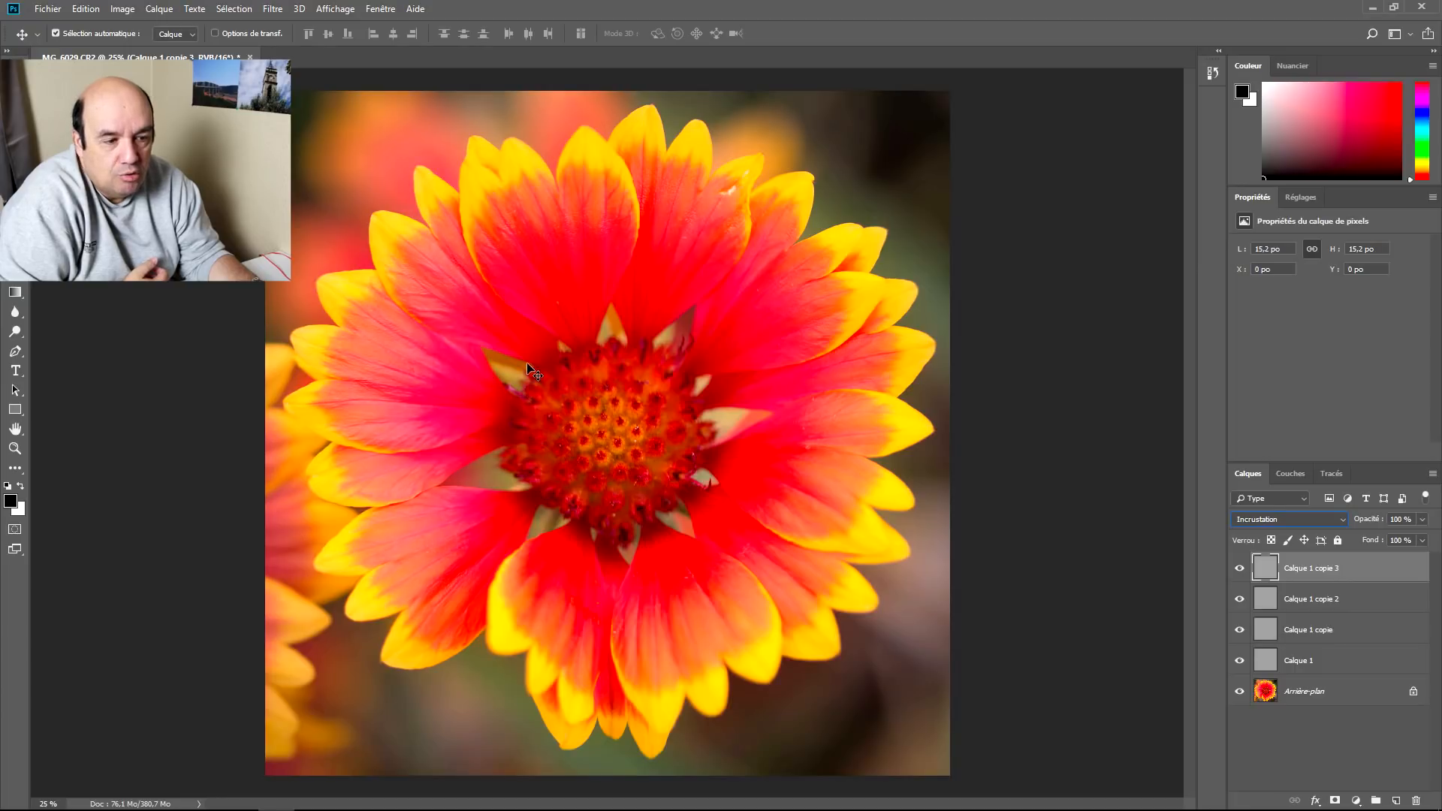
- Create a layer group above the high-pass layers and move all four of them into it
{"action": "left_click", "coordinate": [1377, 801]}
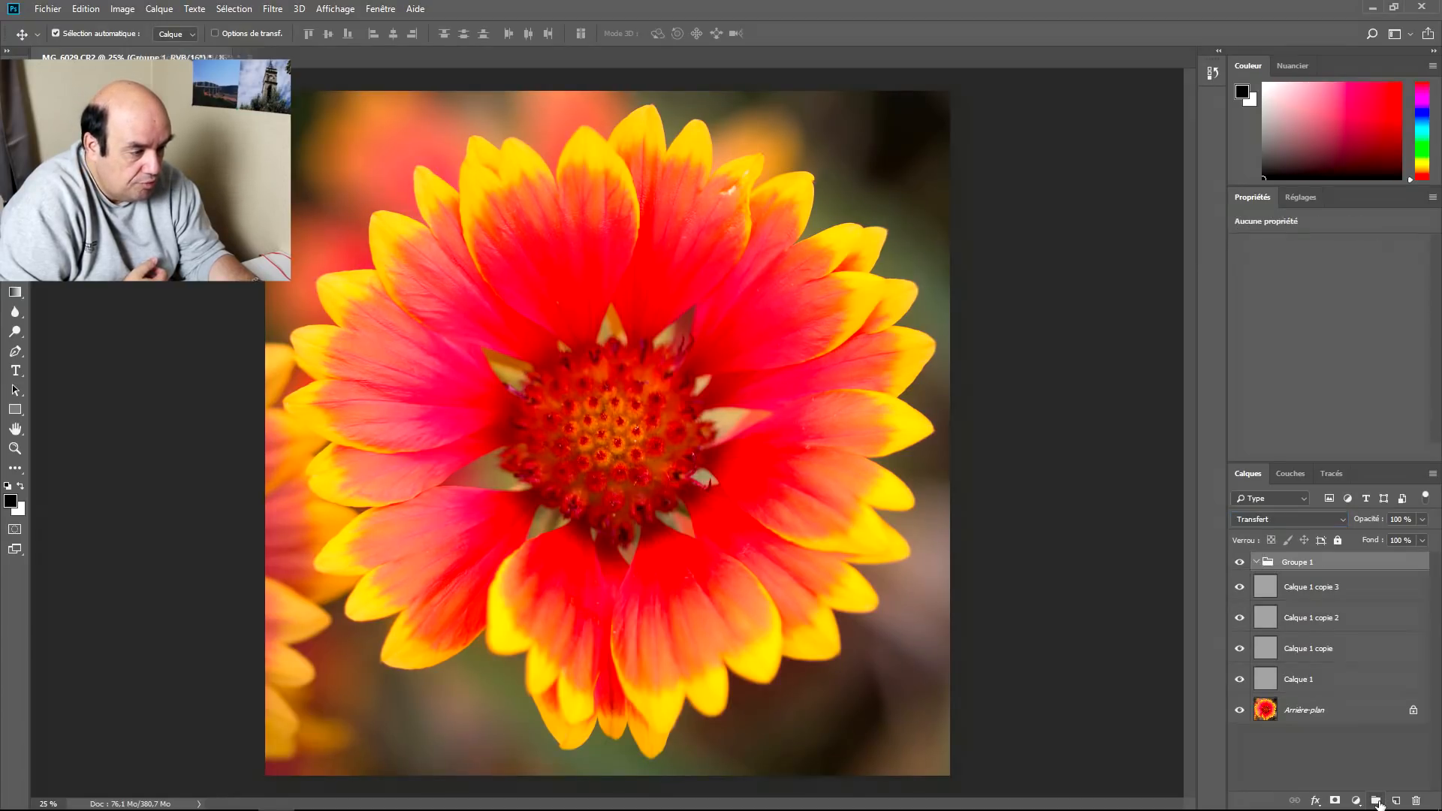
{"action": "left_click_drag", "start_coordinate": [1299, 595], "coordinate": [1307, 568]}
{"action": "left_click_drag", "start_coordinate": [1329, 592], "coordinate": [1329, 592]}
{"action": "left_click_drag", "start_coordinate": [1316, 651], "coordinate": [1324, 619]}
{"action": "left_click_drag", "start_coordinate": [1316, 684], "coordinate": [1337, 639]}
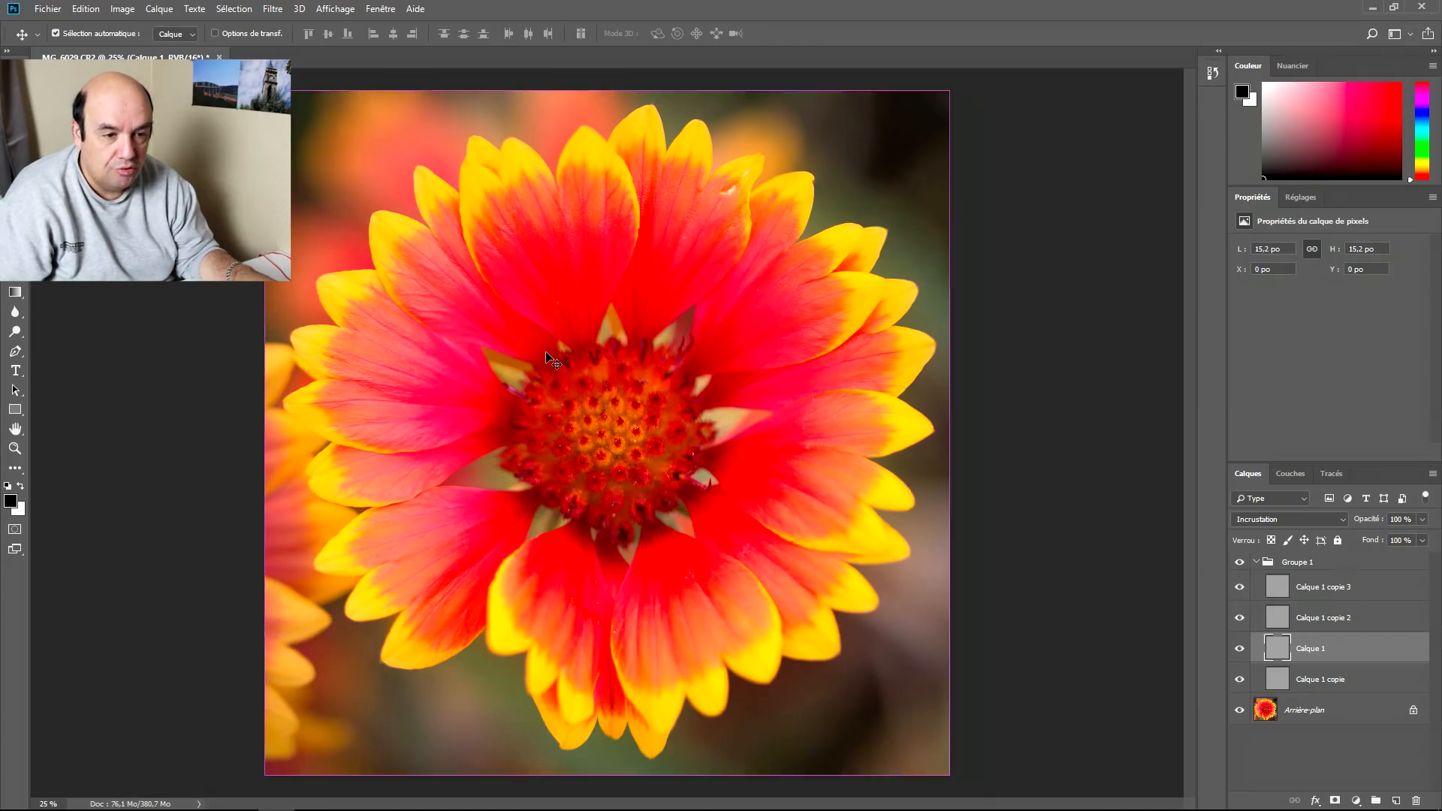
- Examine the upper petals at 100 % with the collapsed sharpening group alternately hidden and shown
{"action": "key", "text": "ctrl+plus"}
{"action": "key", "text": "ctrl+plus"}
{"action": "key", "text": "ctrl+plus"}
{"action": "key", "text": "ctrl+plus"}
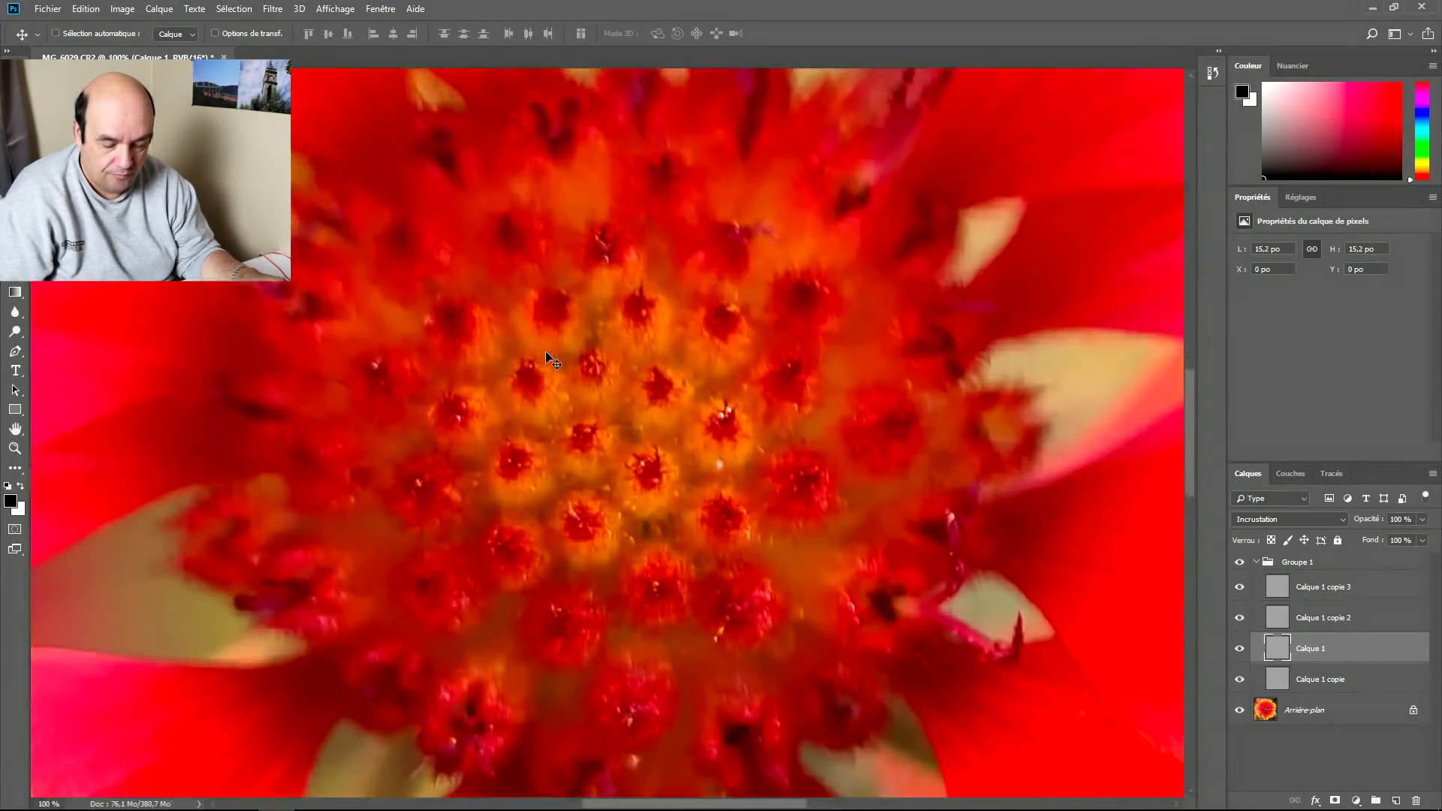
{"action": "left_click_drag", "start_coordinate": [546, 353], "coordinate": [573, 702]}
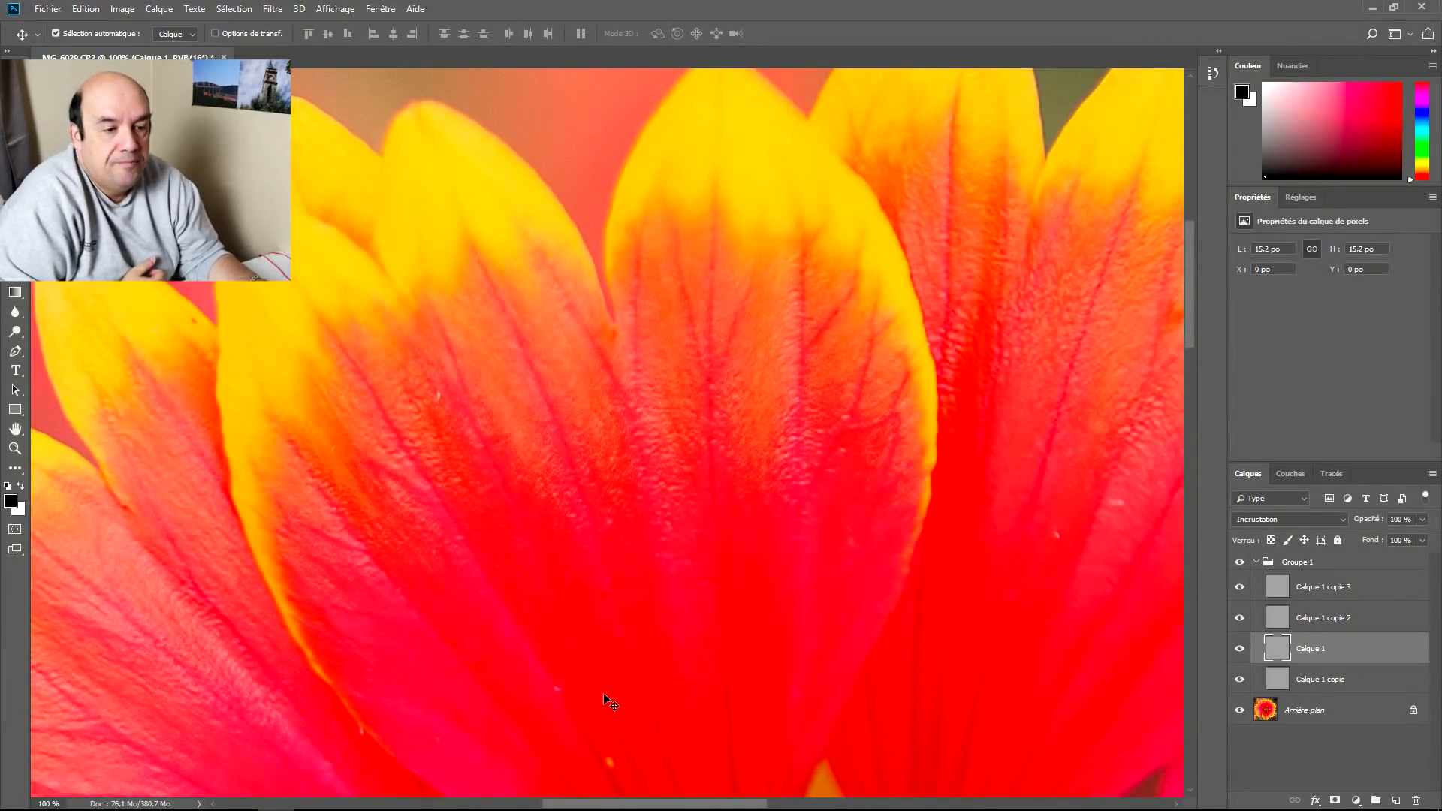
{"action": "left_click", "coordinate": [1258, 564]}
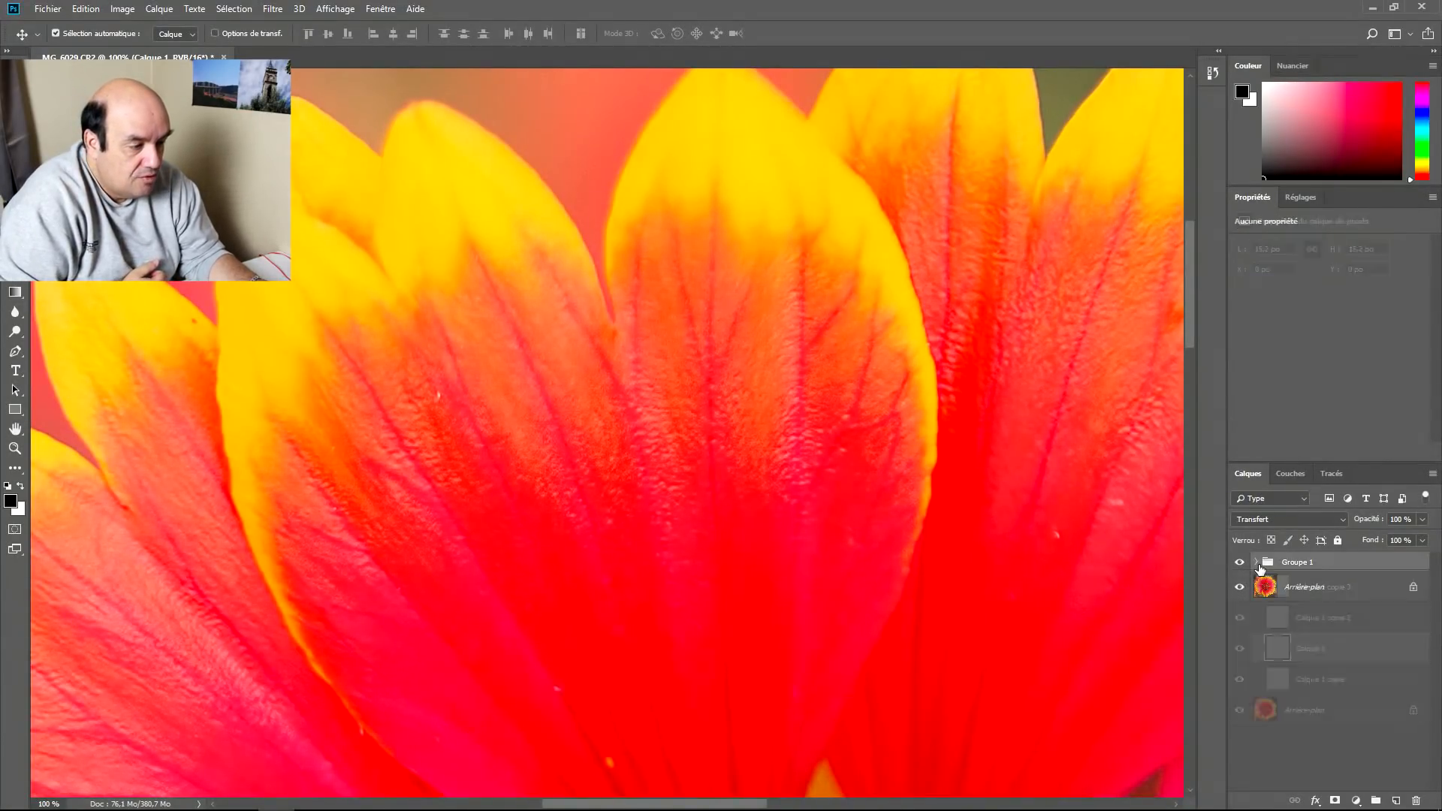
{"action": "left_click", "coordinate": [1239, 565]}
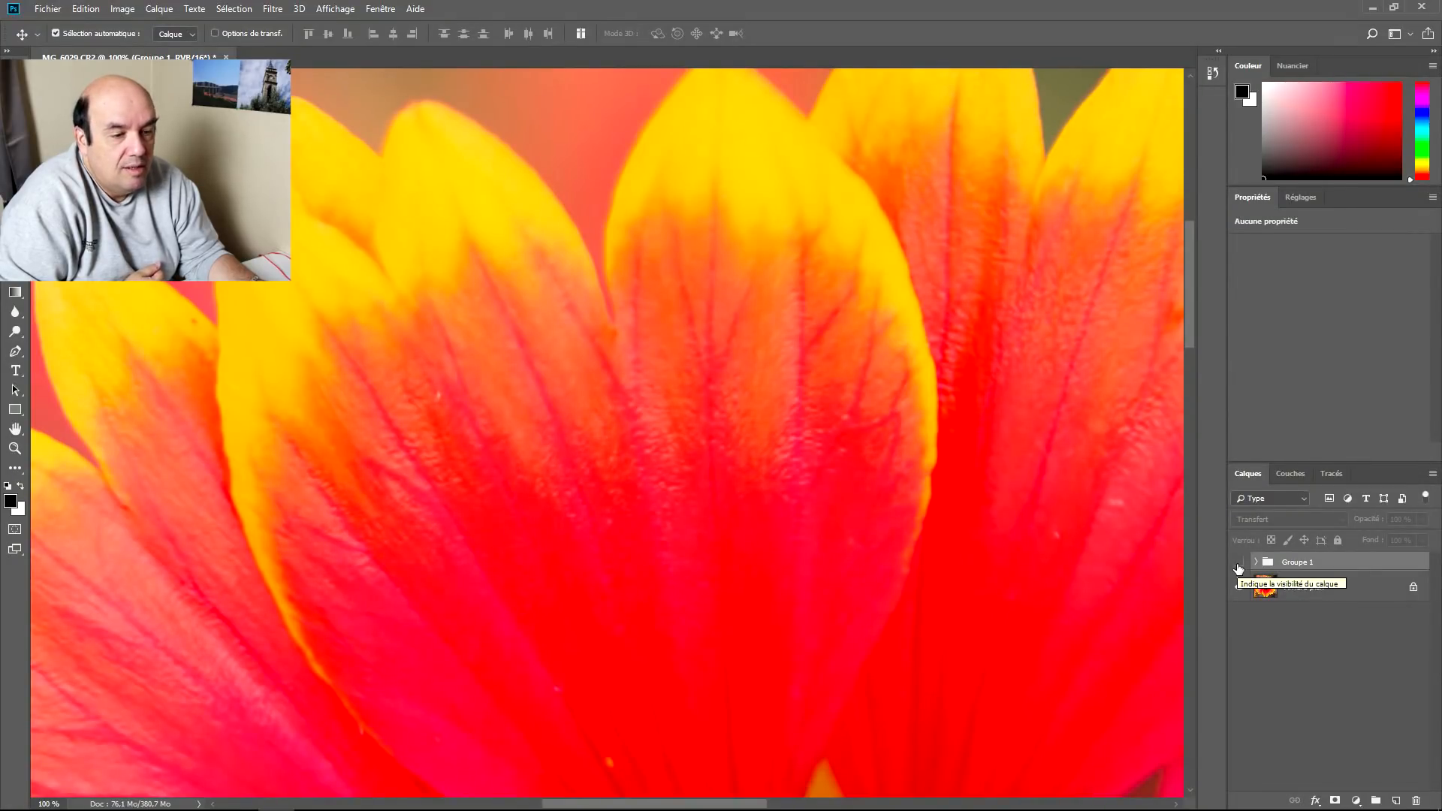
{"action": "left_click", "coordinate": [1239, 565]}
{"action": "left_click", "coordinate": [1238, 564]}
{"action": "left_click", "coordinate": [1239, 565]}
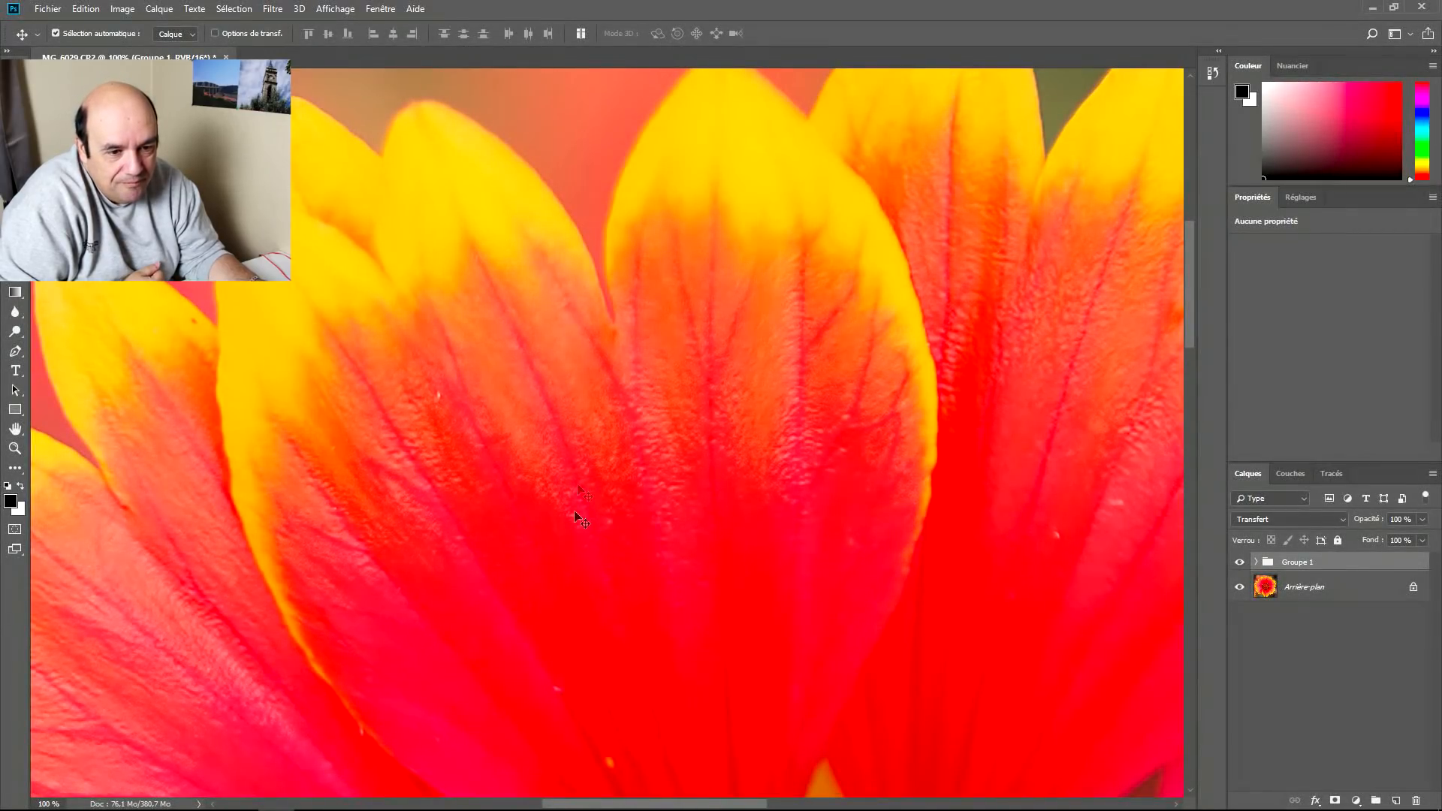
{"action": "left_click", "coordinate": [1238, 564]}
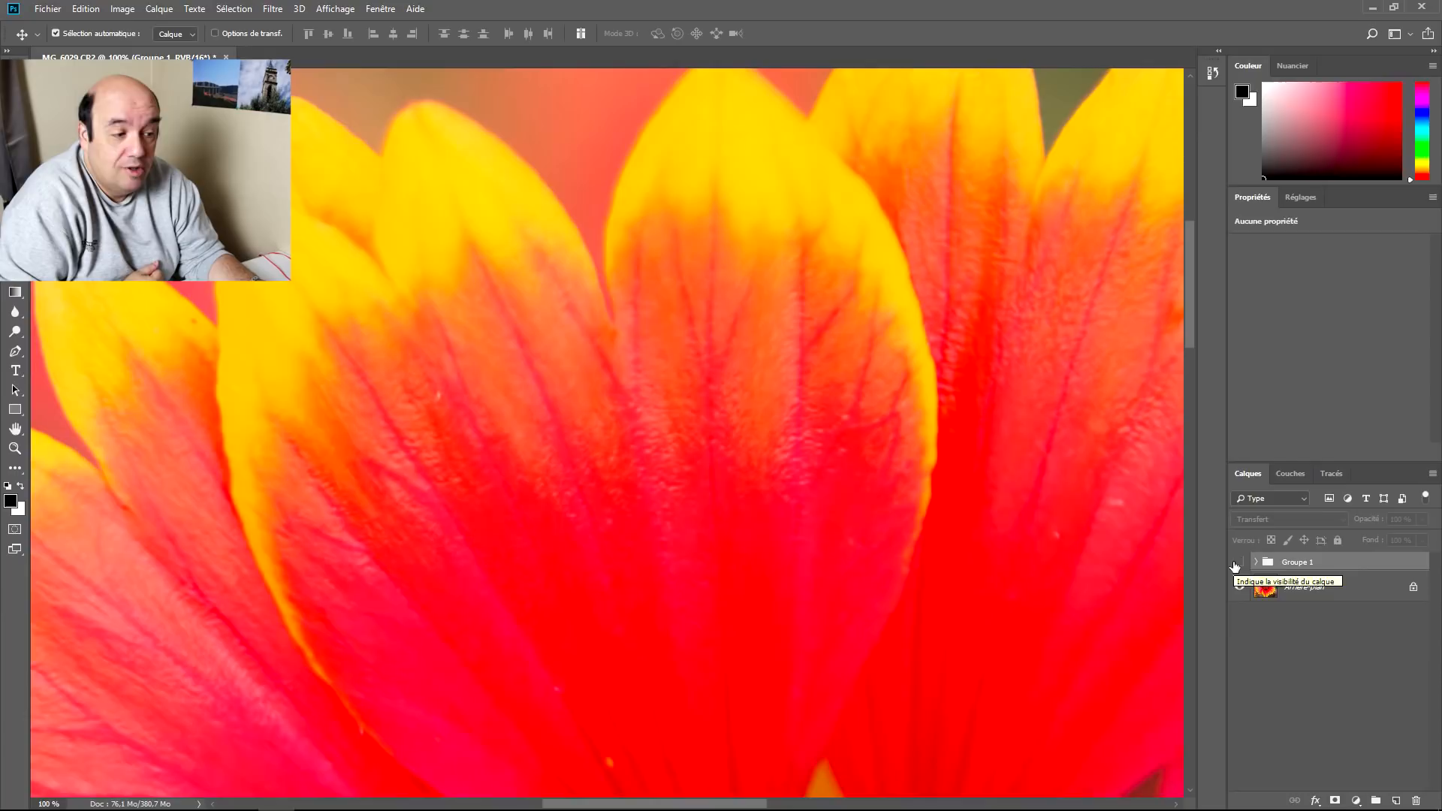
{"action": "left_click", "coordinate": [1239, 564]}
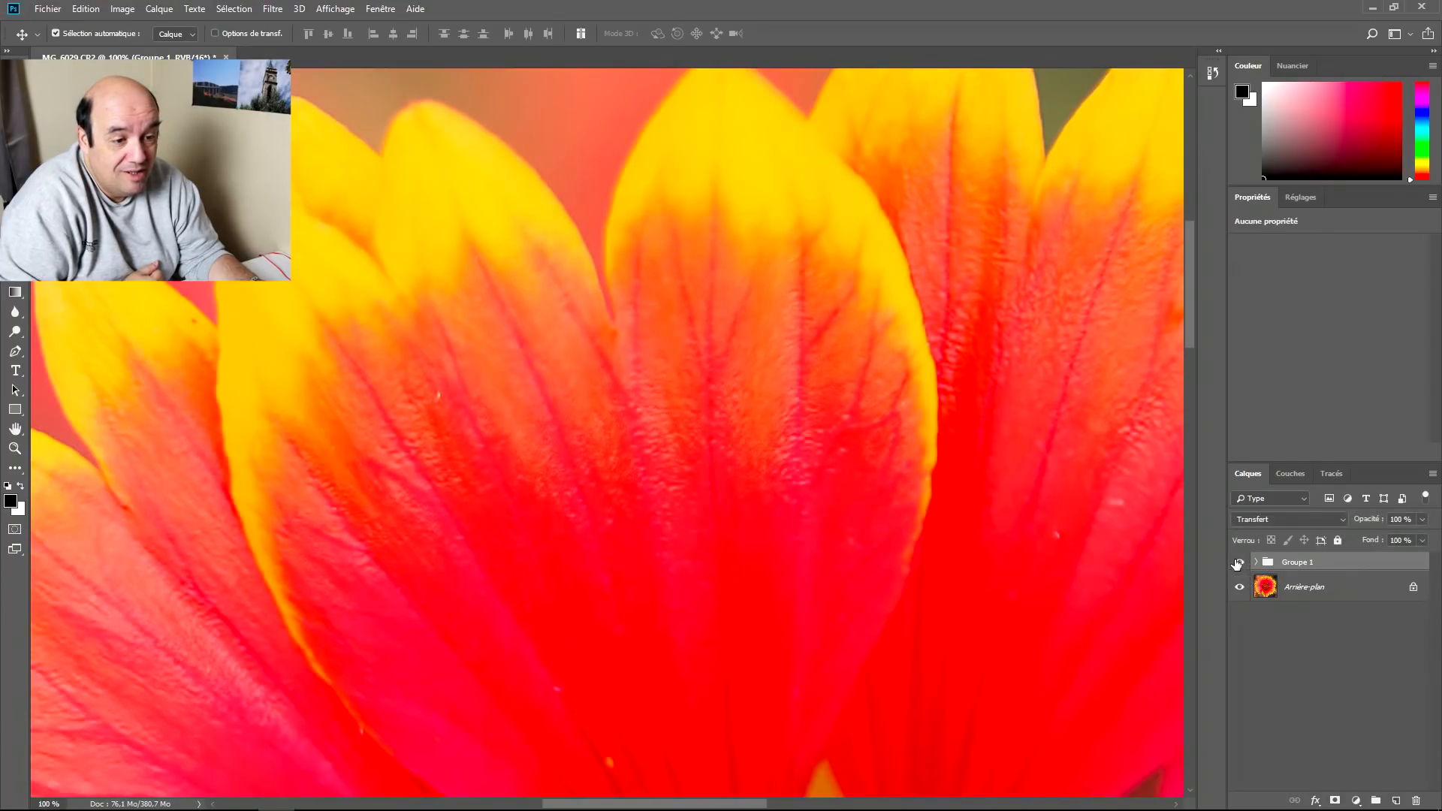
{"action": "left_click", "coordinate": [1238, 563]}
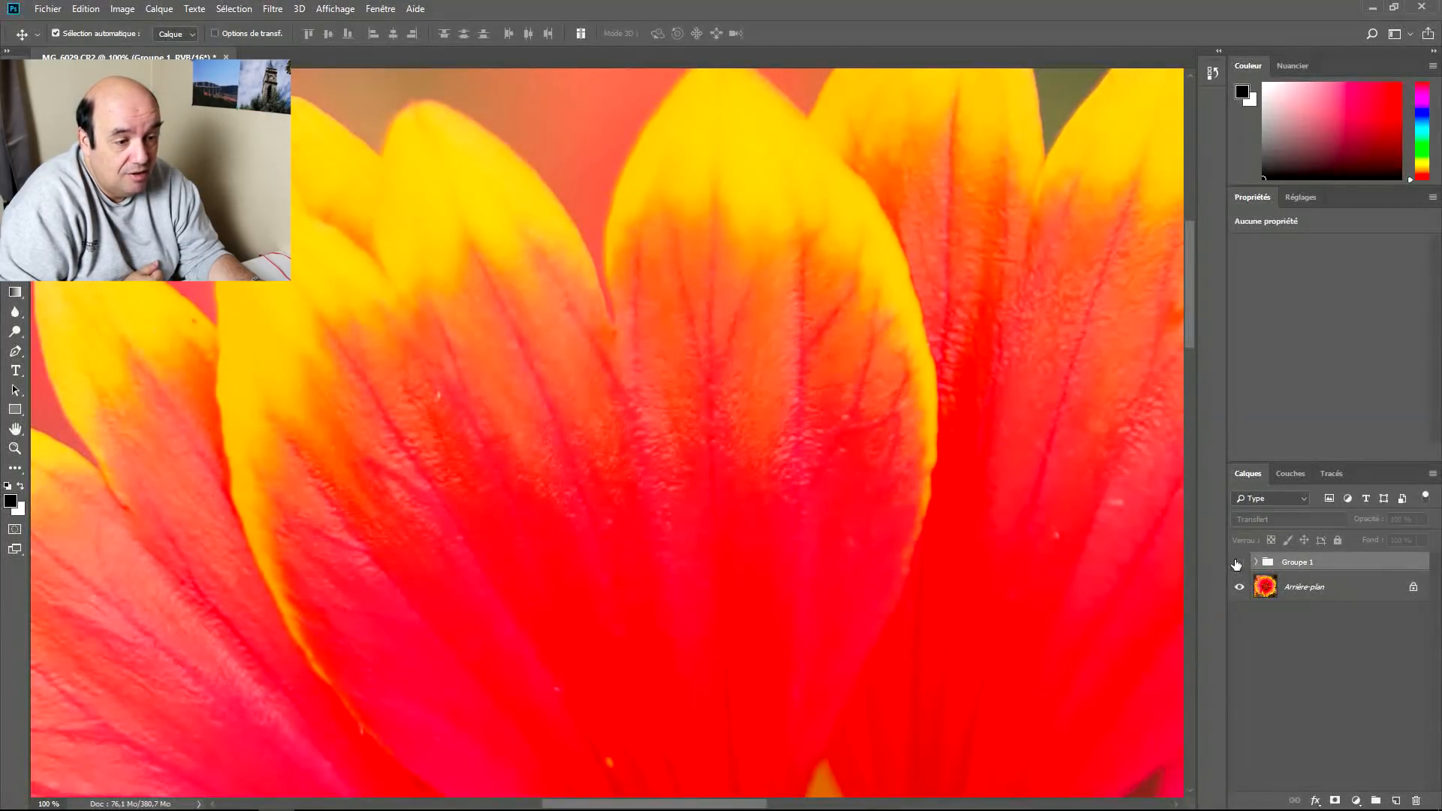
- Compare the flower with and without the sharpening group at 50 %, leaving the group visible and returning to the full image
{"action": "key", "text": "ctrl+minus"}
{"action": "key", "text": "ctrl+minus"}
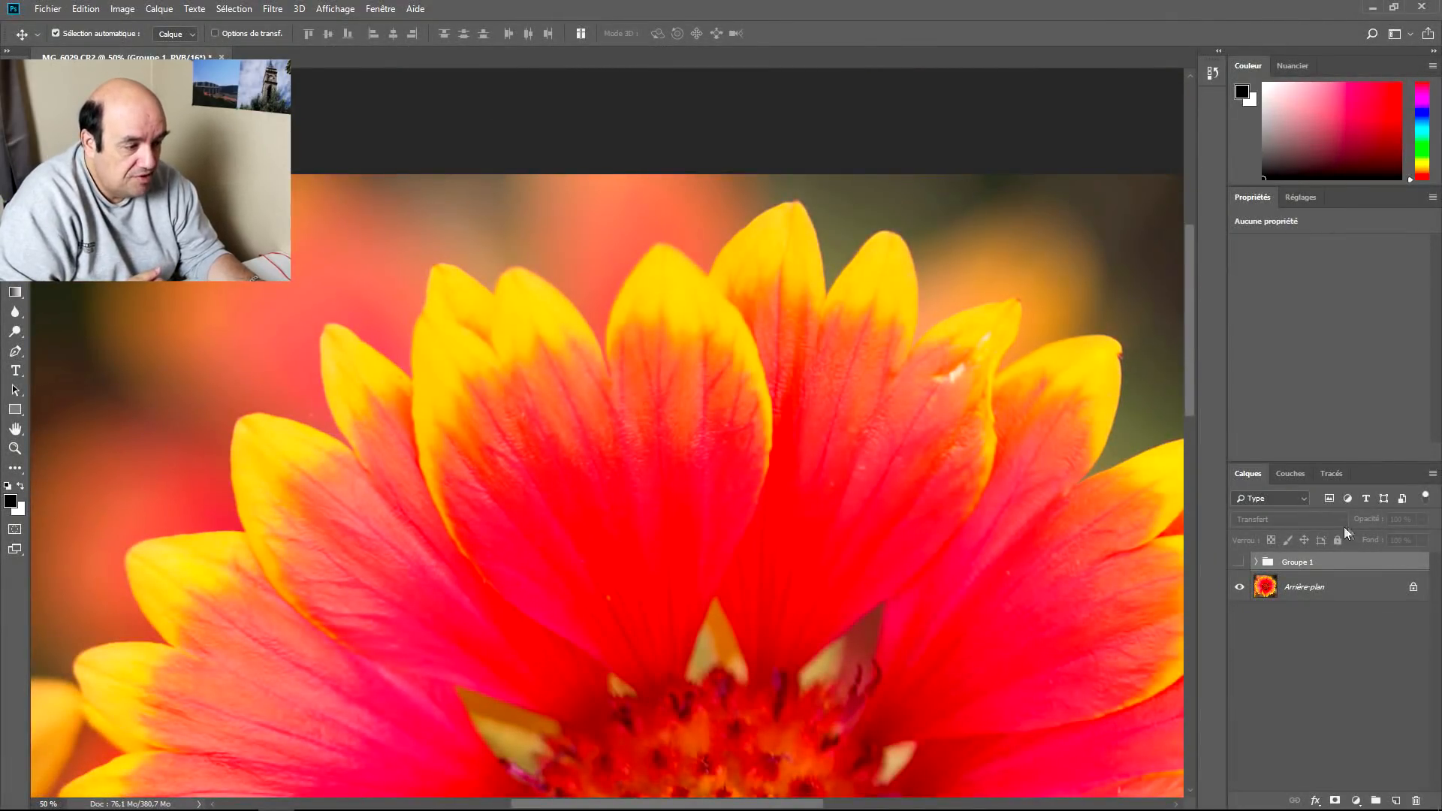
{"action": "left_click", "coordinate": [1239, 568]}
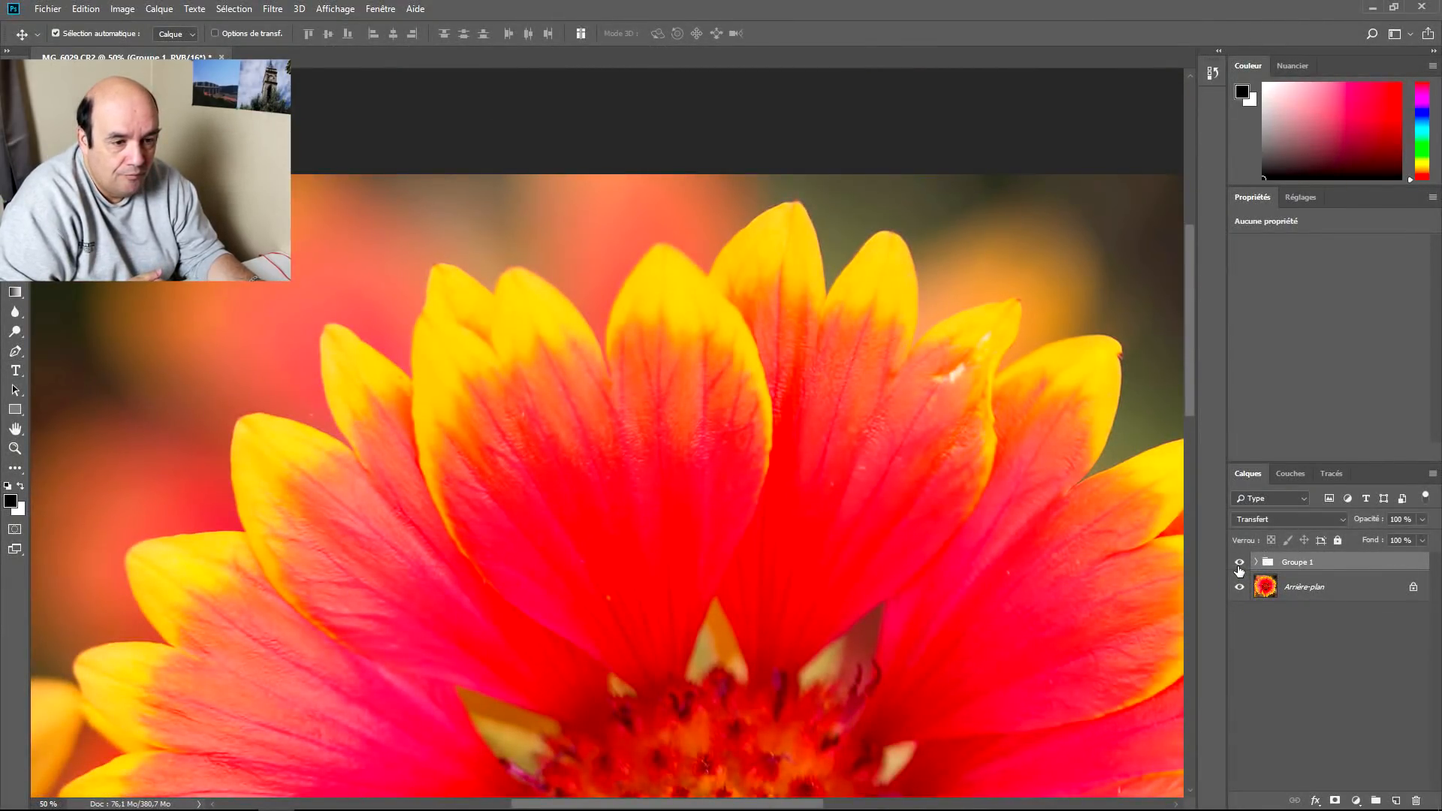
{"action": "left_click", "coordinate": [1240, 569]}
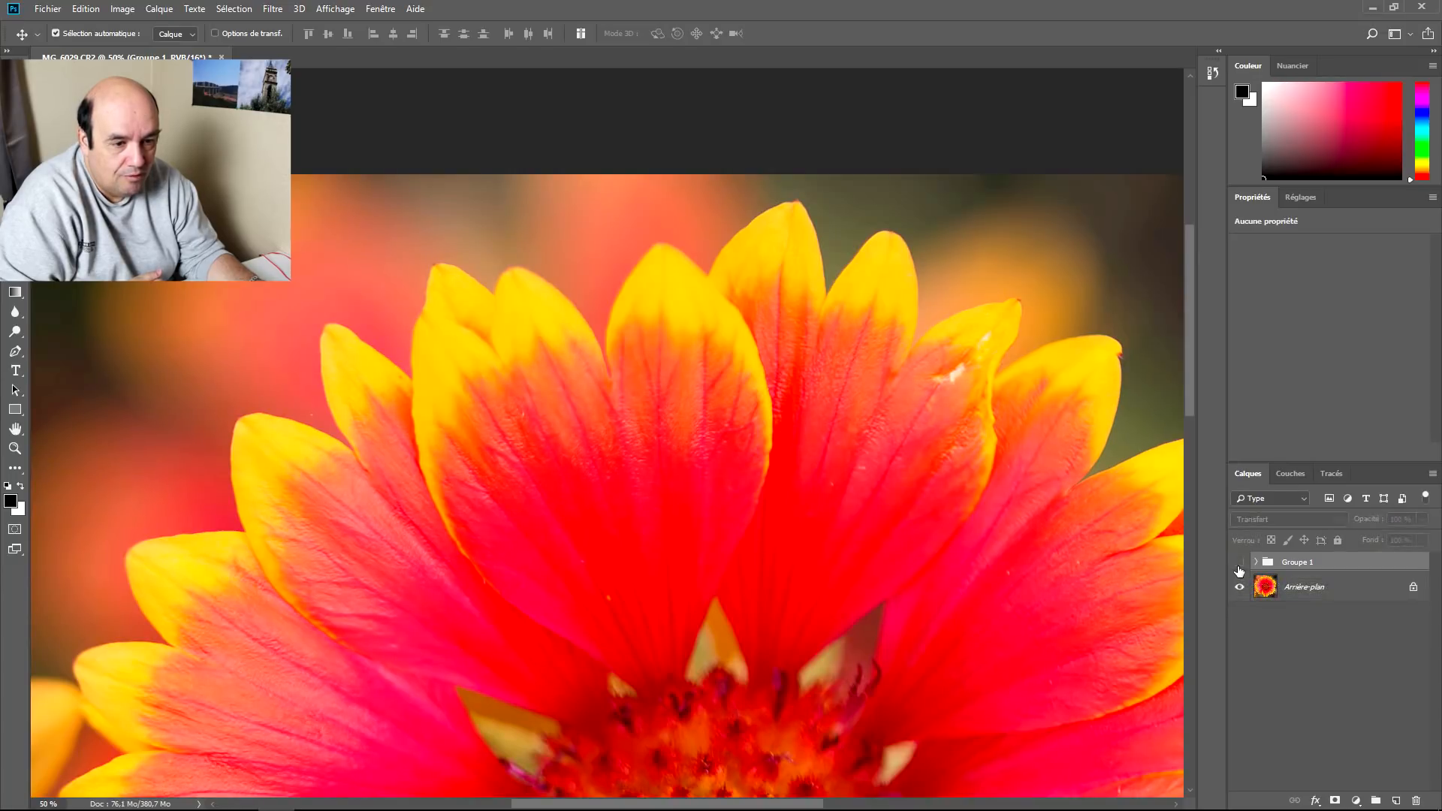
{"action": "left_click", "coordinate": [1240, 569]}
{"action": "left_click", "coordinate": [1239, 569]}
{"action": "left_click", "coordinate": [1240, 568]}
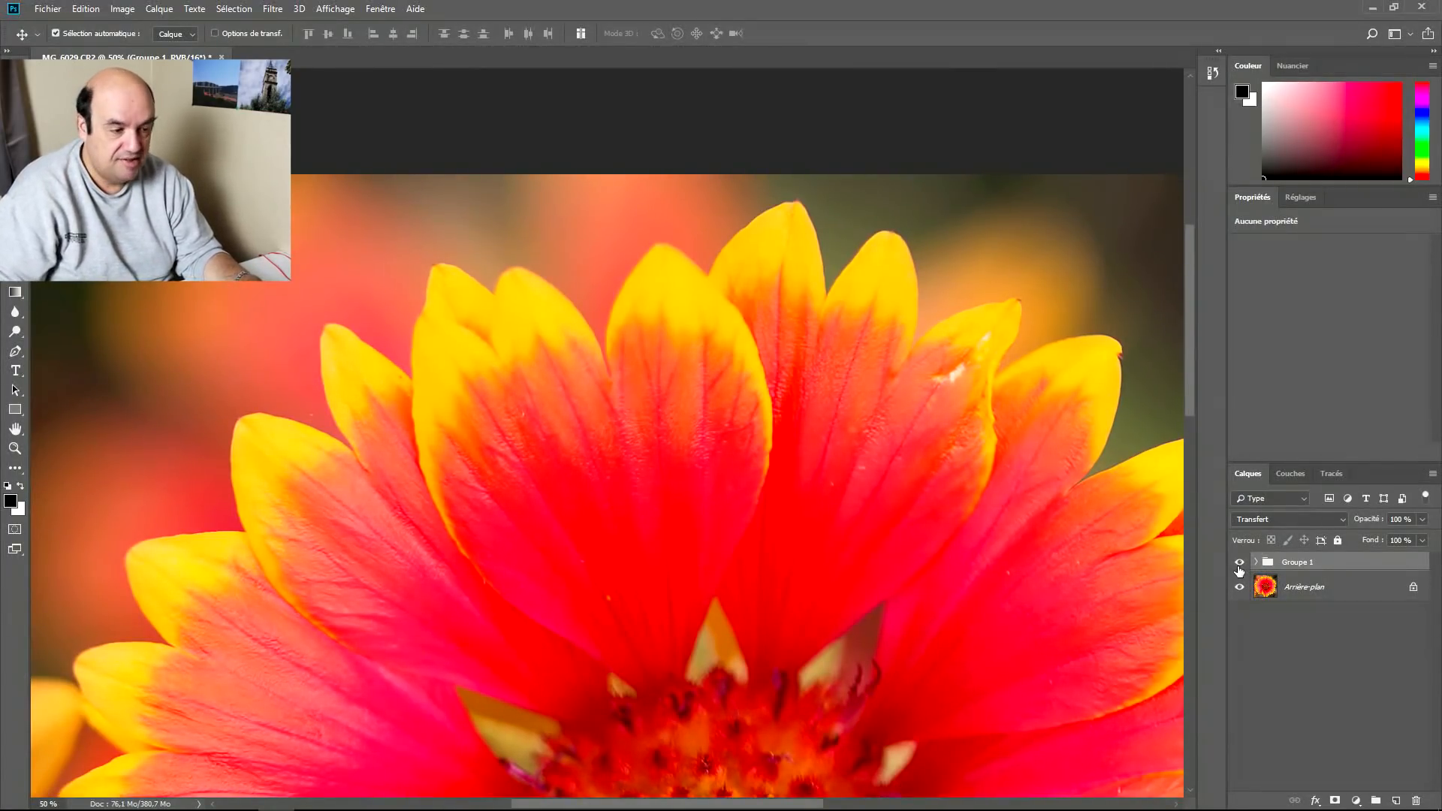
{"action": "key", "text": "ctrl+minus"}
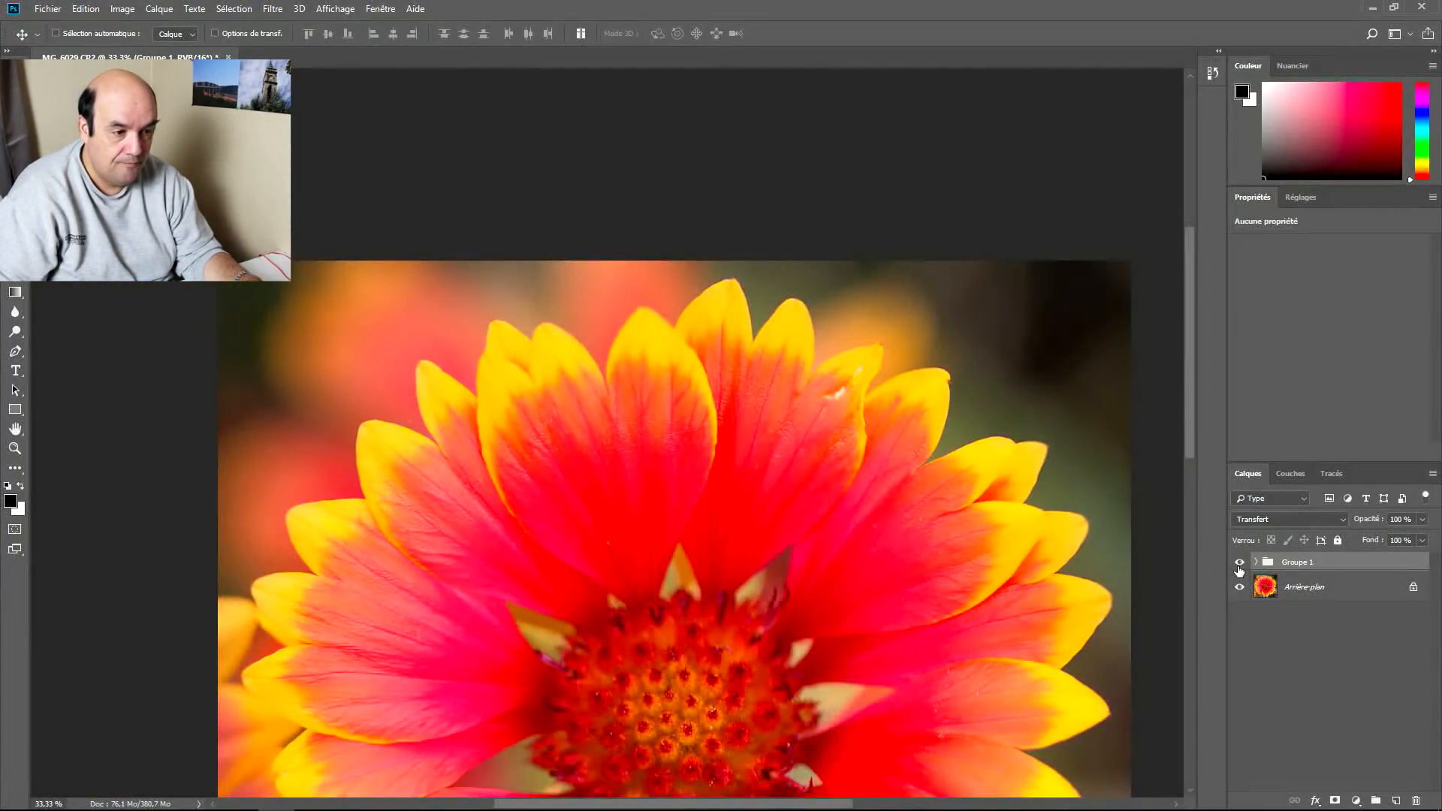
{"action": "key", "text": "ctrl+minus"}
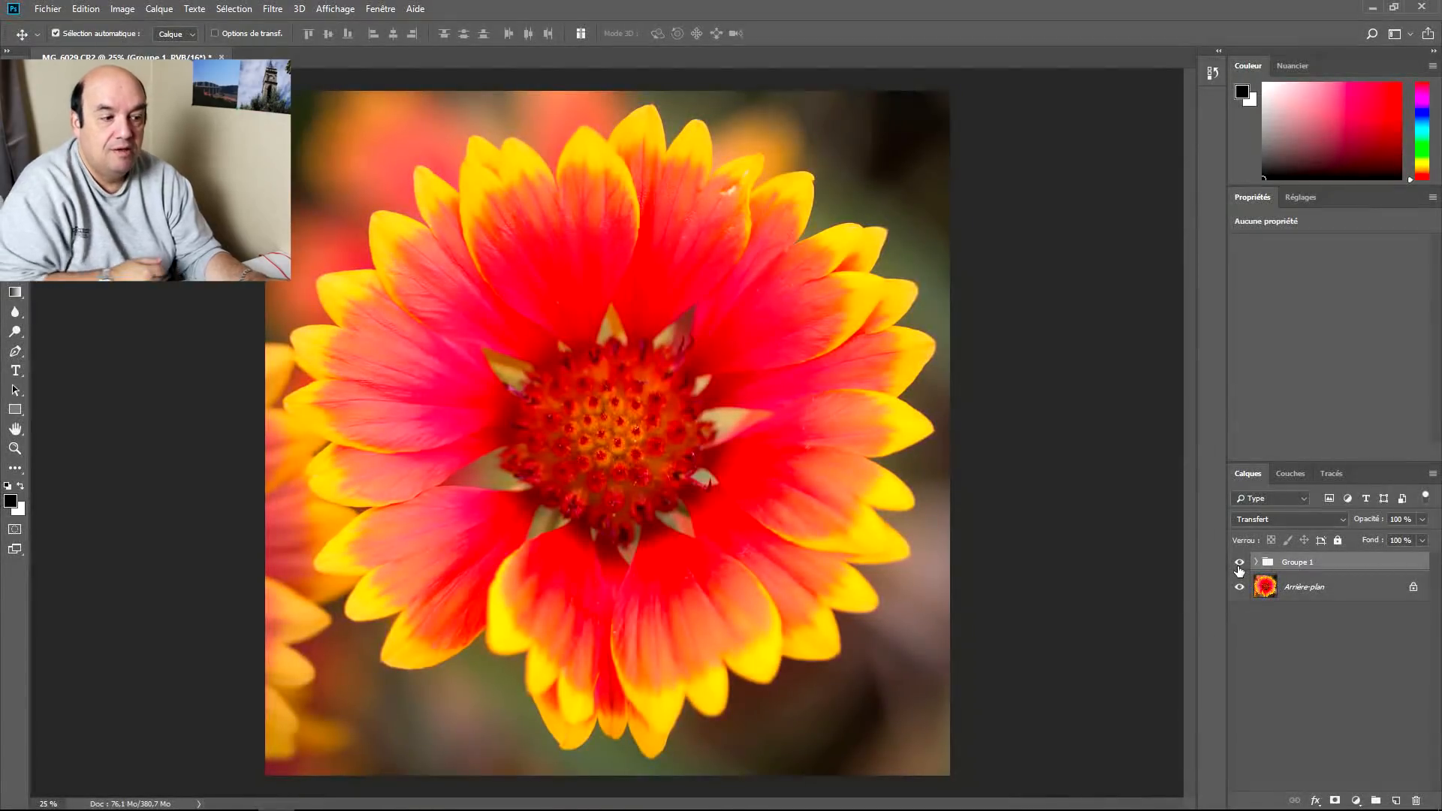
- Expand the sharpening group and check the effect of its top two copies by hiding and restoring them
{"action": "left_click", "coordinate": [1257, 564]}
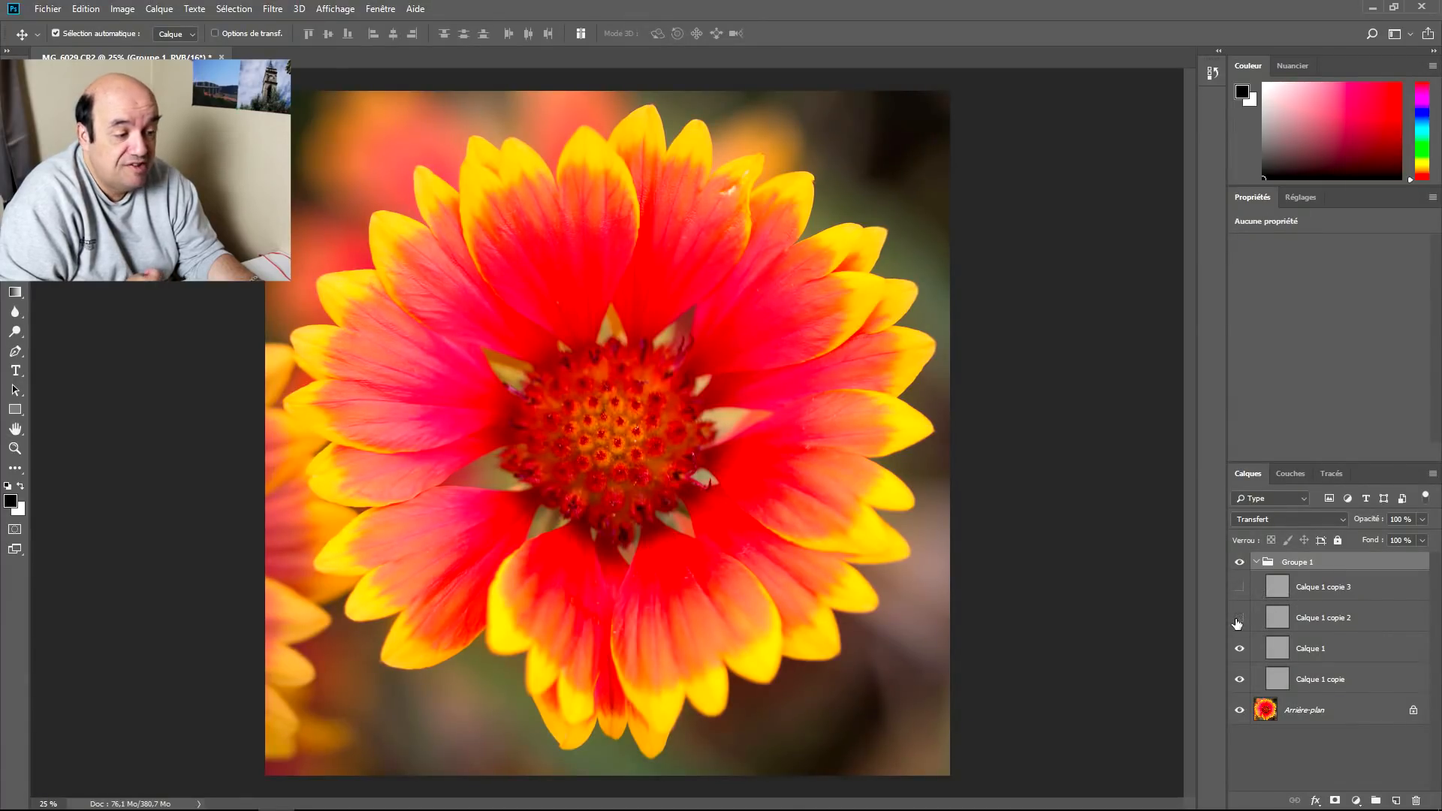
{"action": "left_click", "coordinate": [1244, 588]}
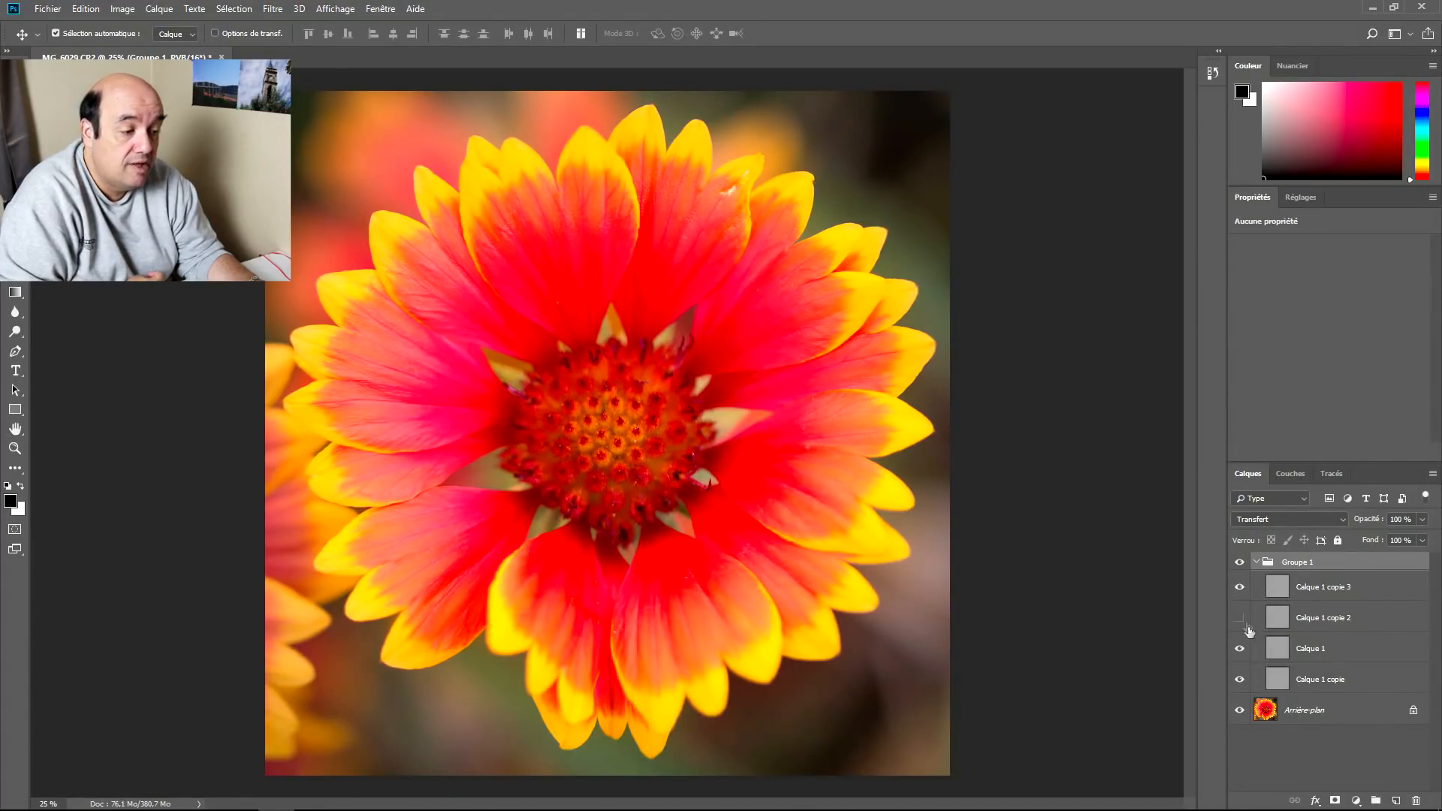
{"action": "left_click", "coordinate": [1240, 619]}
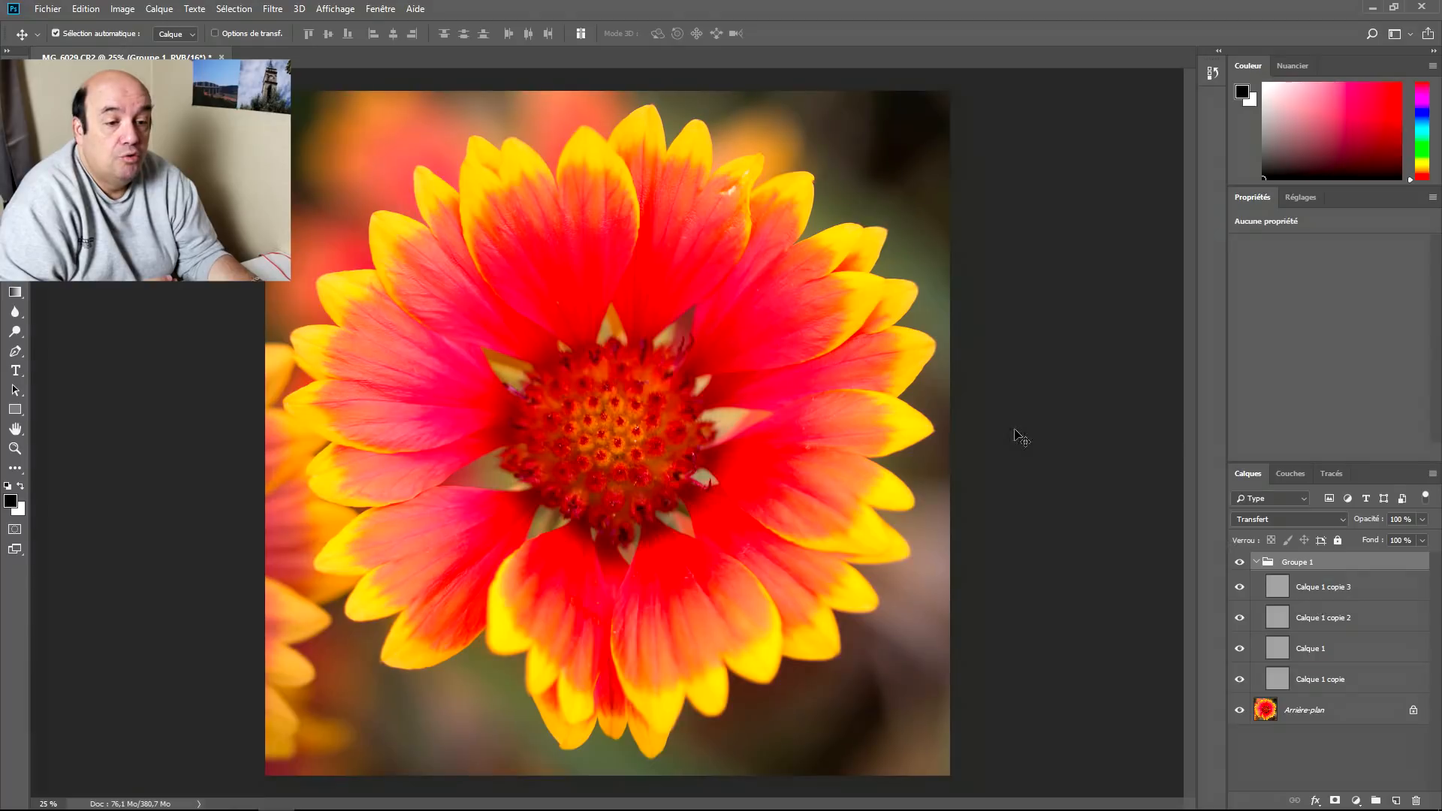
- Quit Photoshop and save the changes made to the flower photo
{"action": "left_click", "coordinate": [48, 9]}
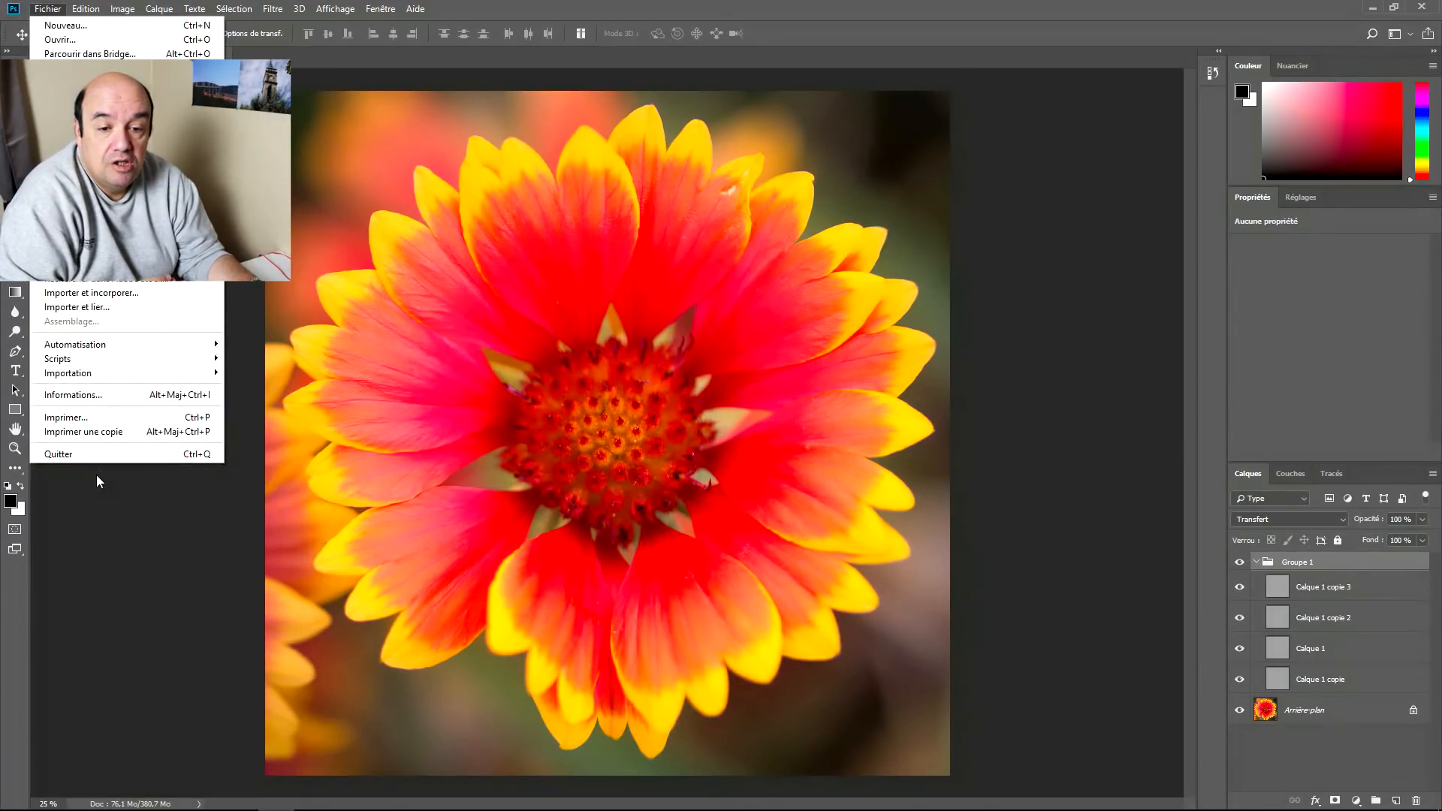
{"action": "left_click", "coordinate": [87, 456]}
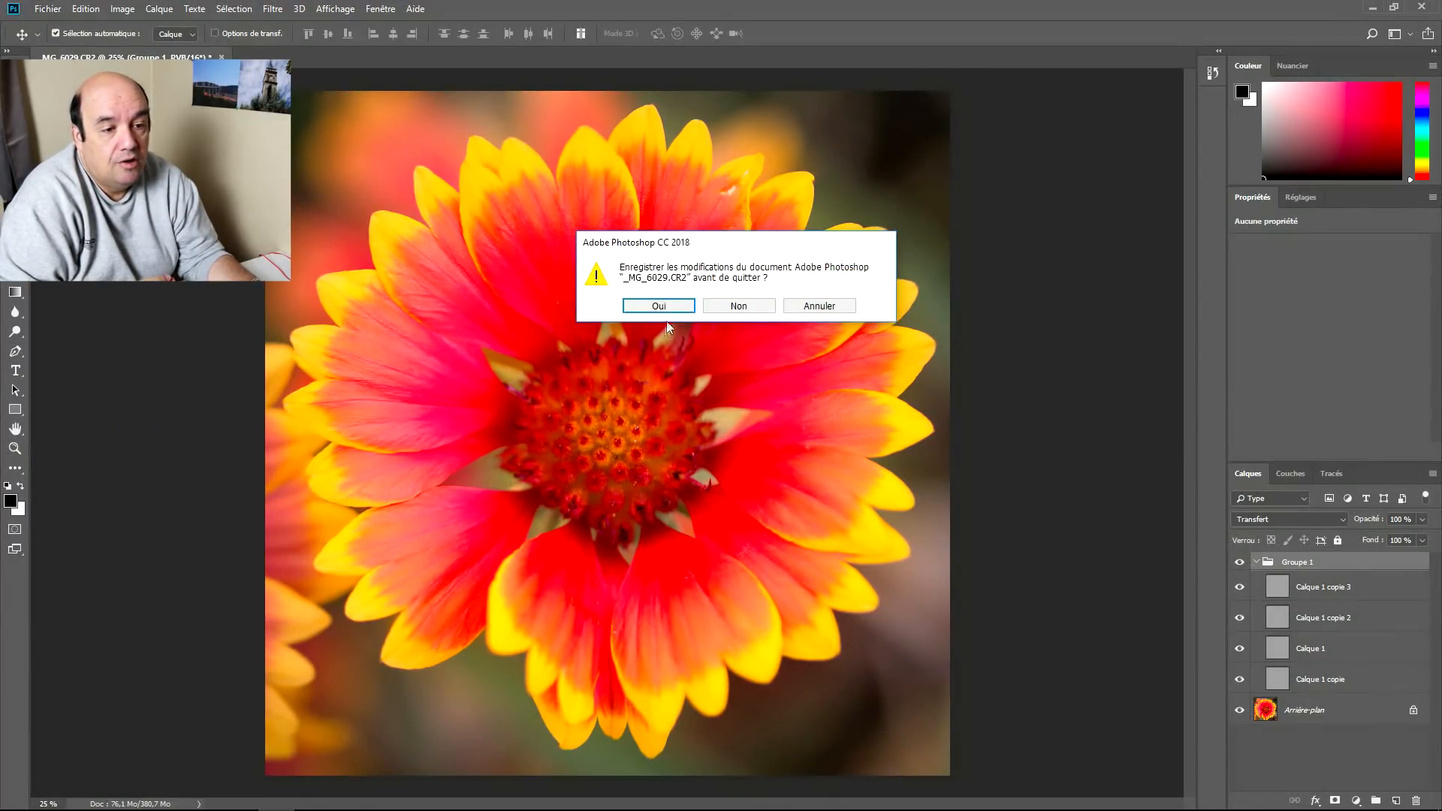
{"action": "left_click", "coordinate": [669, 309]}
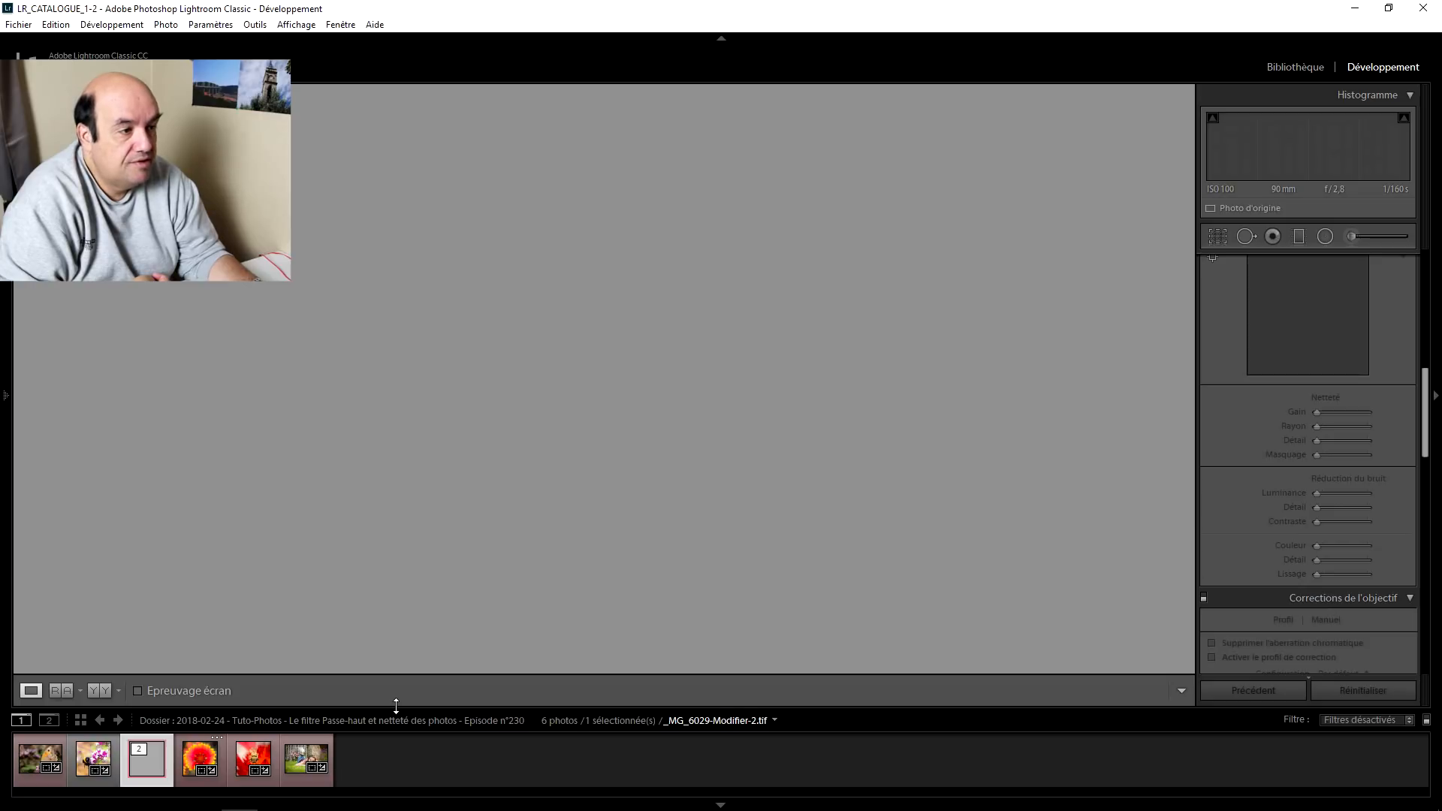
- In Lightroom's Bibliothèque, compare the sharpened flower TIFF side by side with the original CR2 at 1:1, and return to the single-photo view
{"action": "key", "text": "e"}
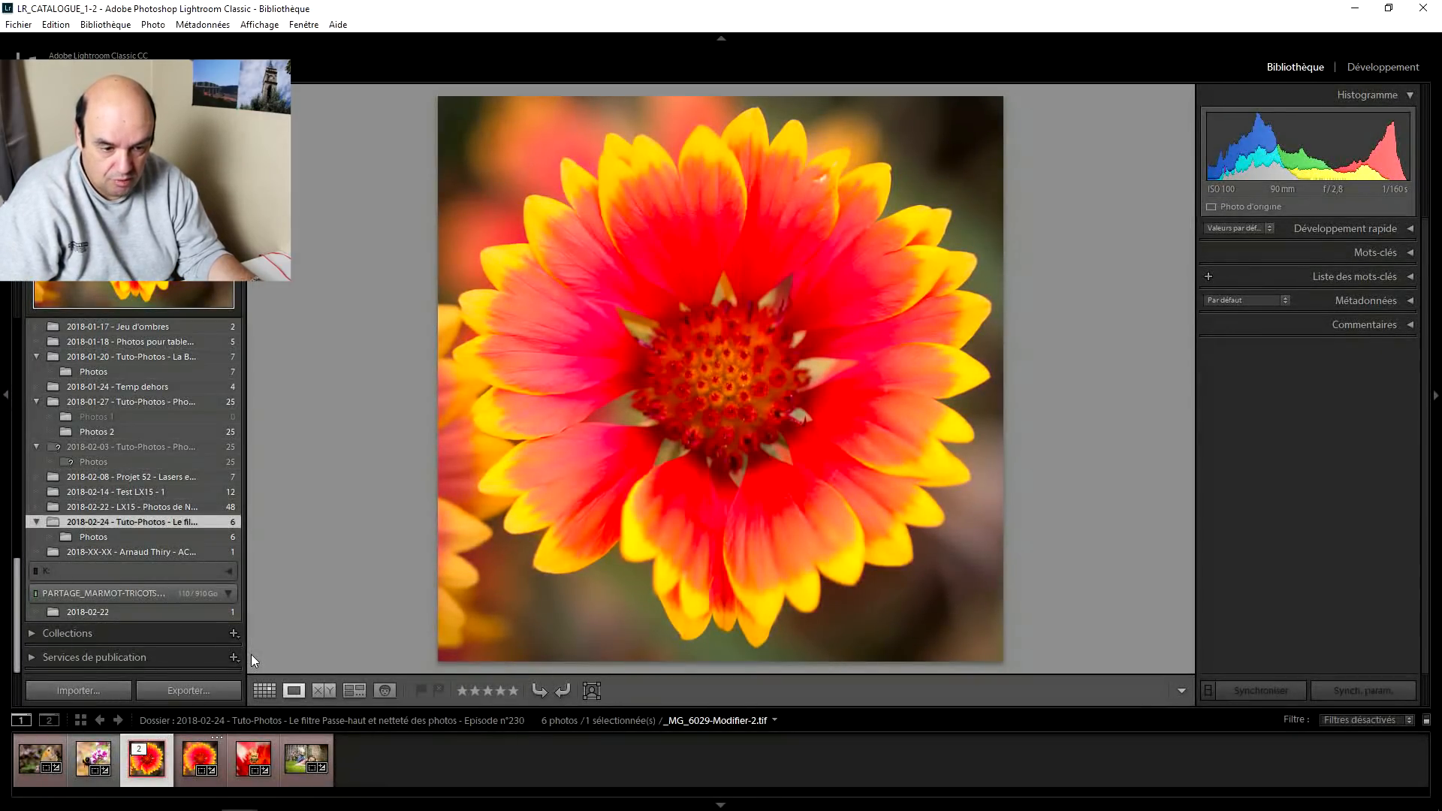
{"action": "left_click", "coordinate": [326, 692]}
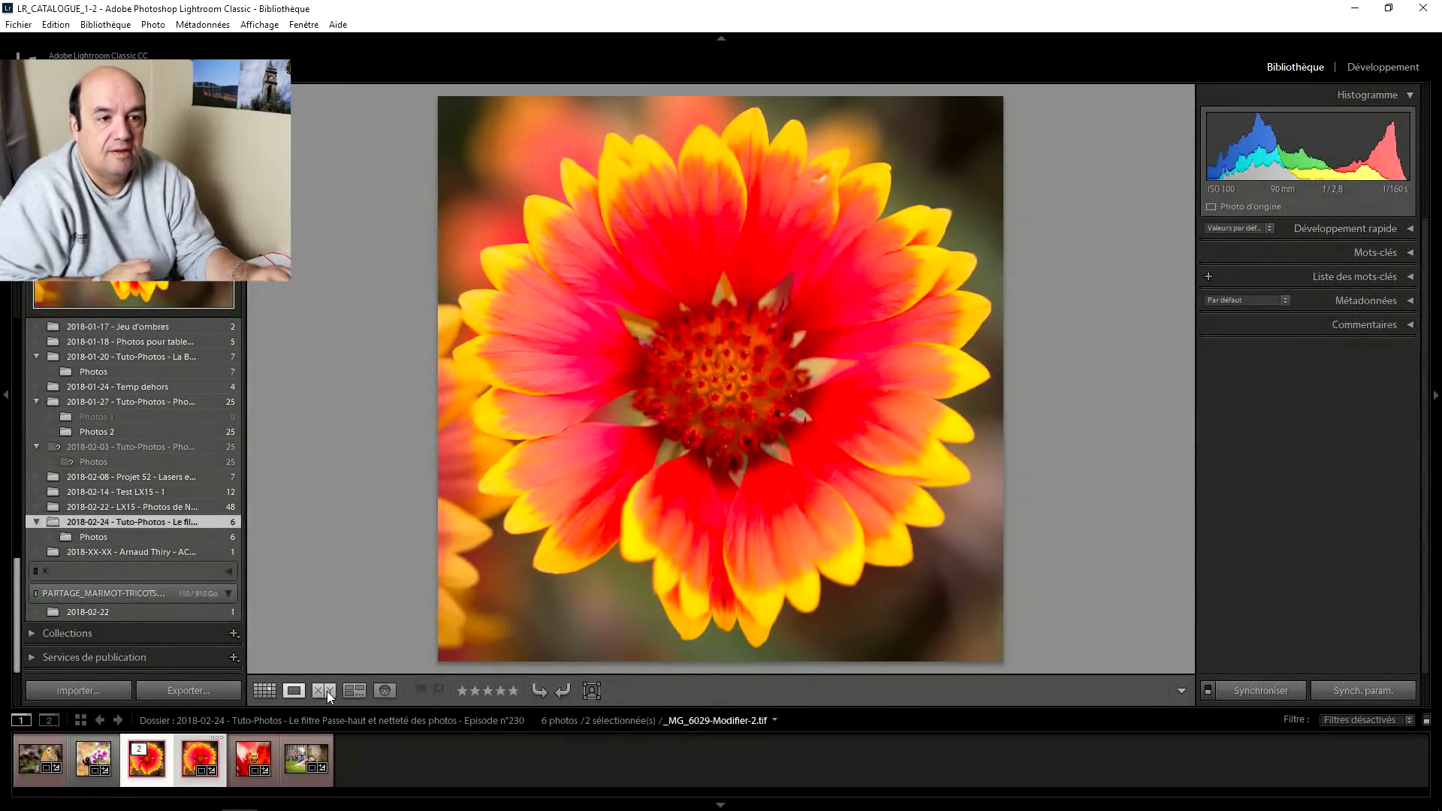
{"action": "left_click", "coordinate": [326, 691]}
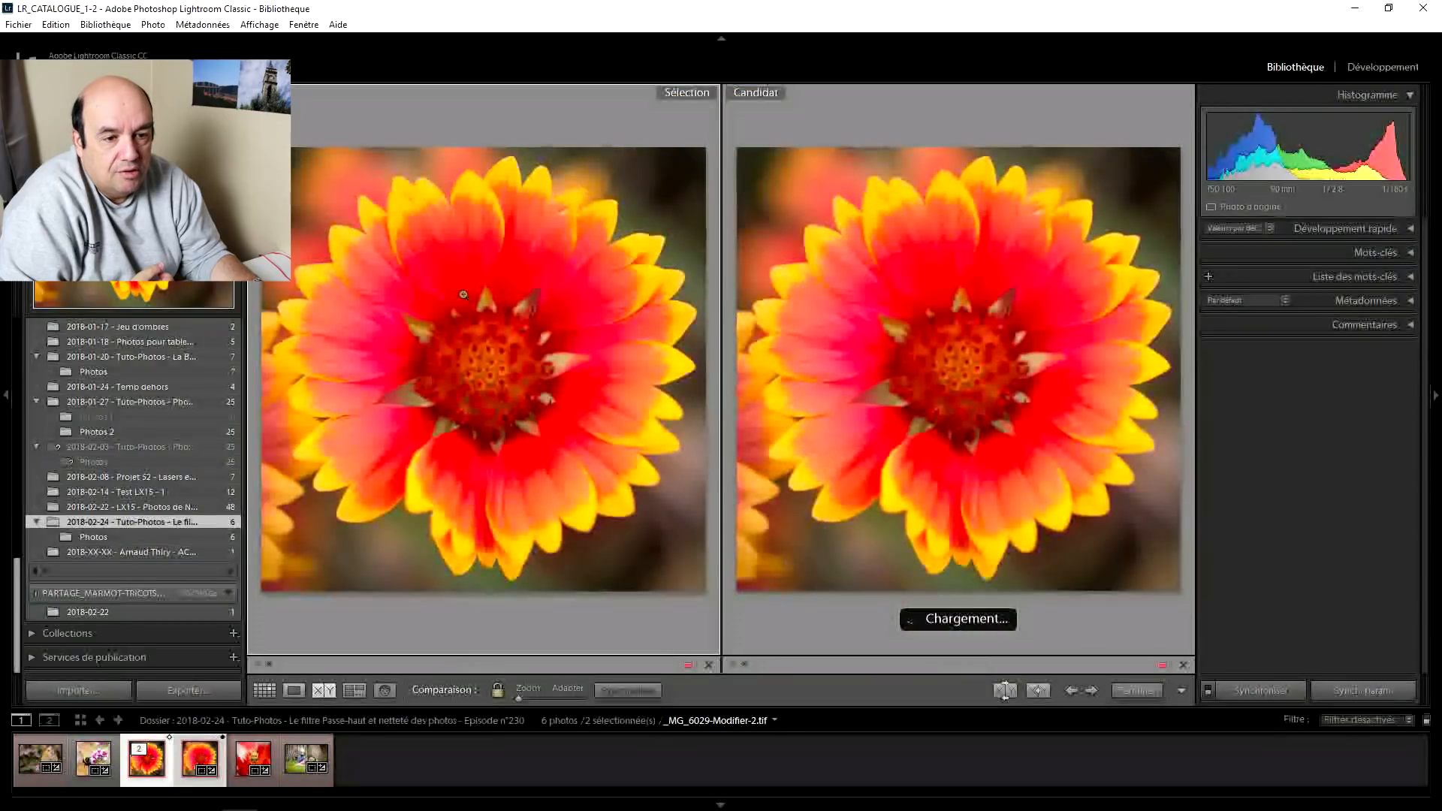
{"action": "left_click_drag", "start_coordinate": [473, 260], "coordinate": [586, 441]}
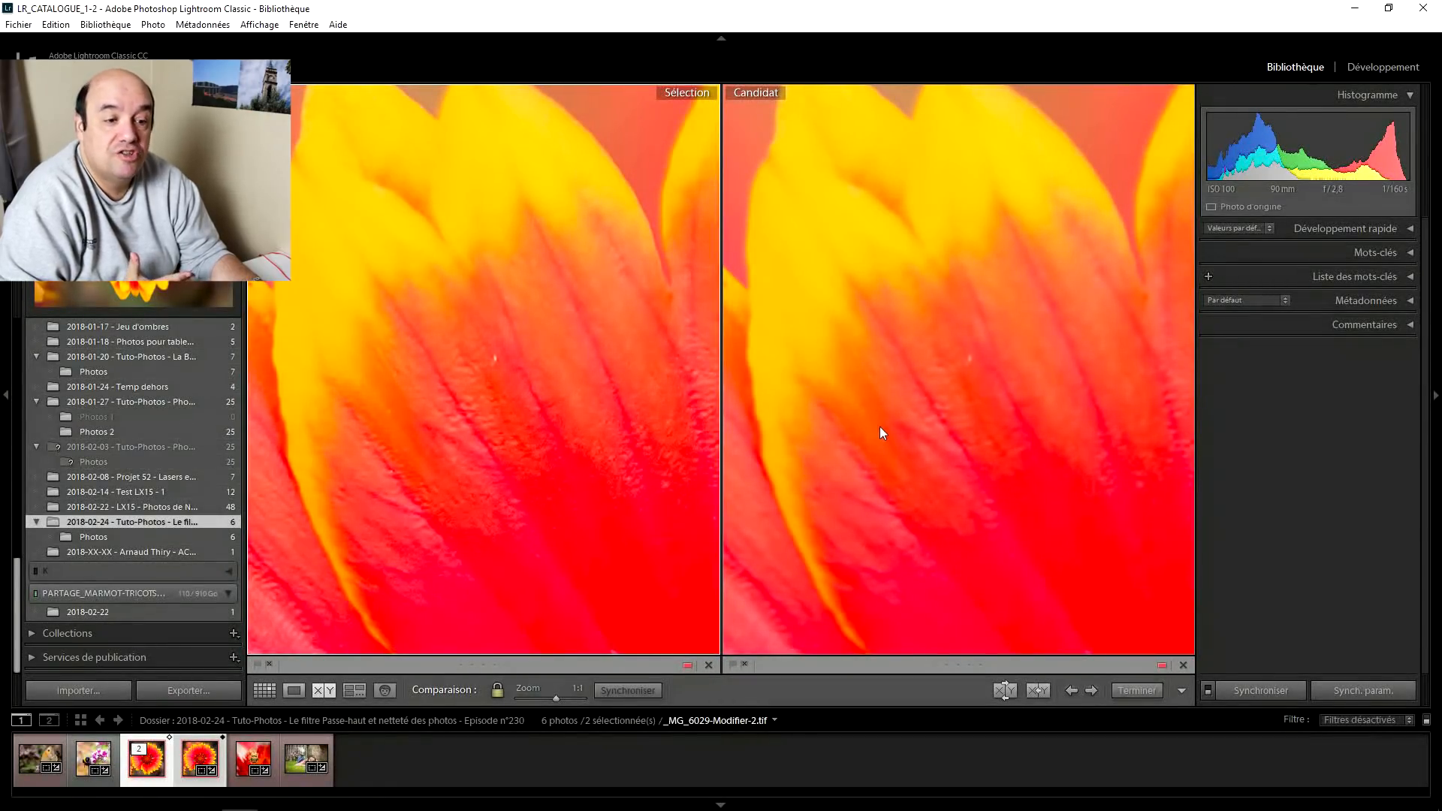
{"action": "left_click_drag", "start_coordinate": [880, 427], "coordinate": [1111, 341]}
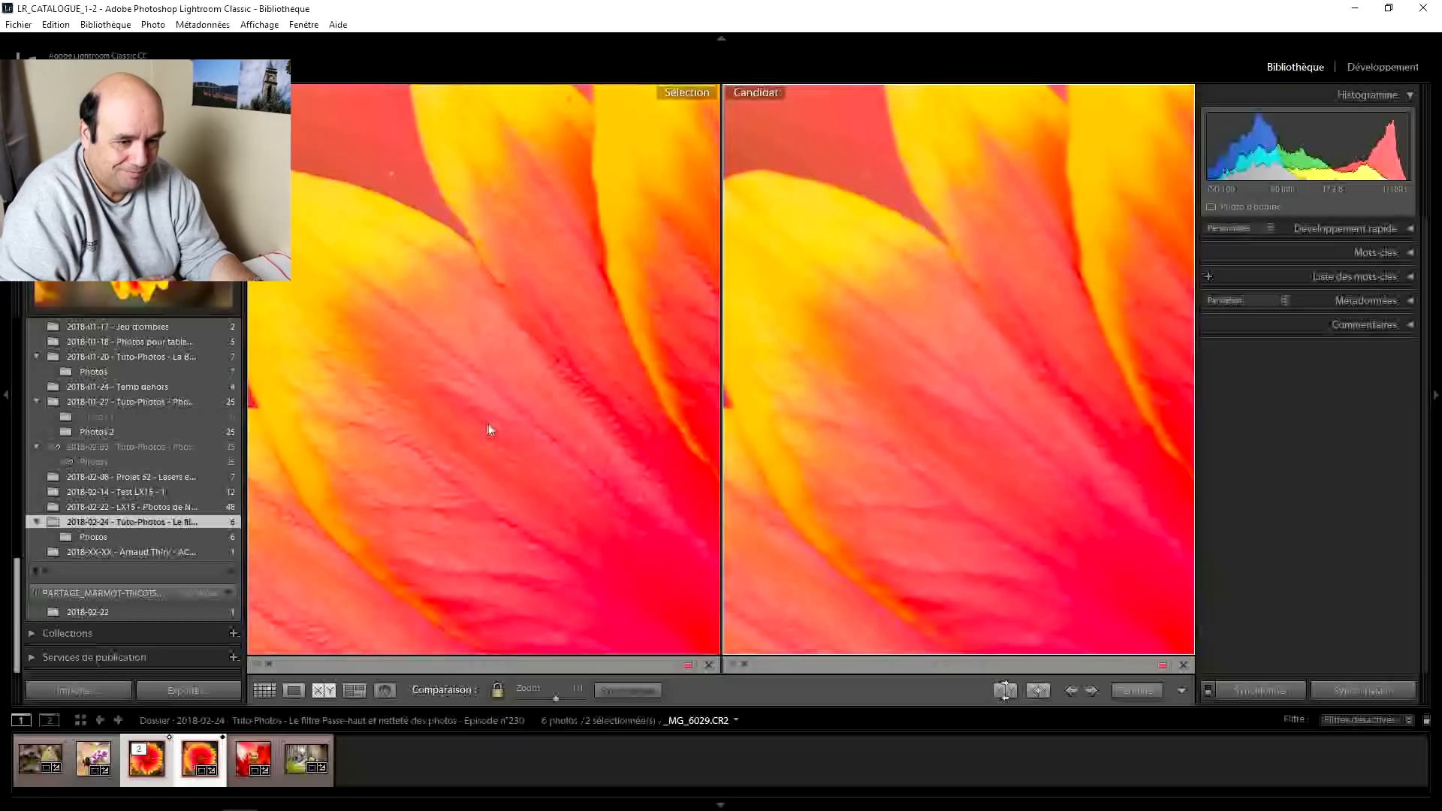
{"action": "left_click", "coordinate": [294, 690]}
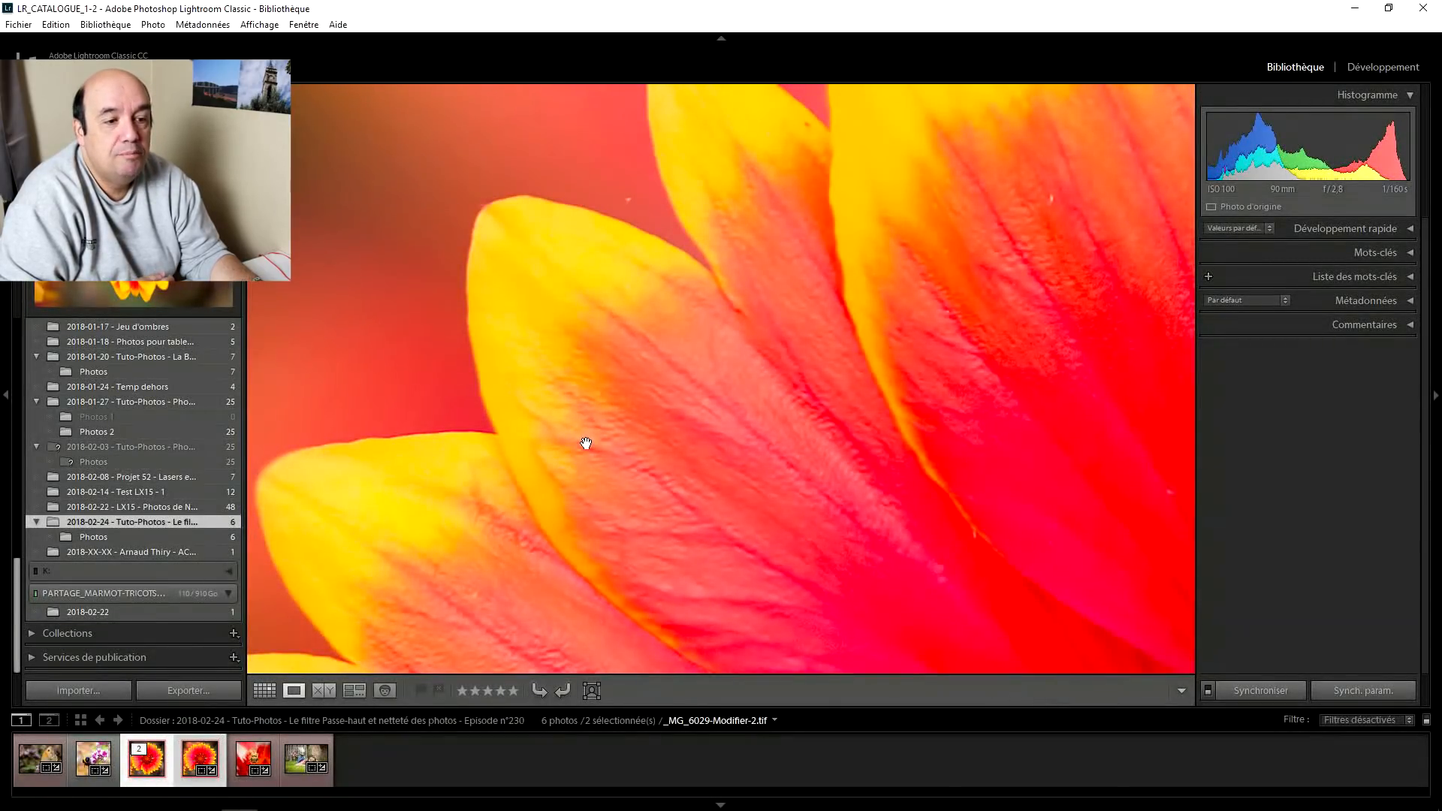
{"action": "left_click", "coordinate": [586, 443]}
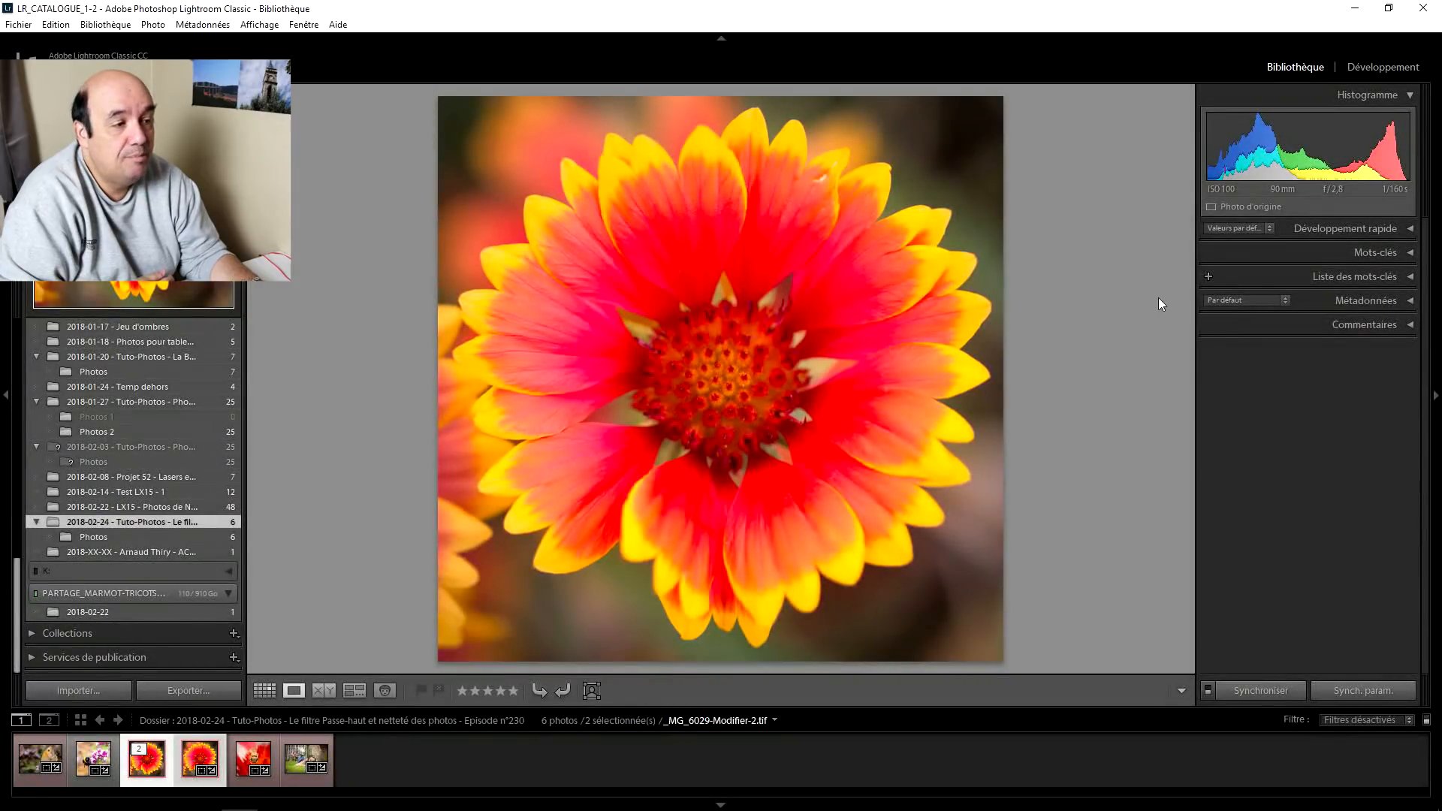
- Show the bumblebee photo _MG_4446.CR2 in the Développement module and examine the insect's fine detail up close
{"action": "left_click", "coordinate": [1375, 68]}
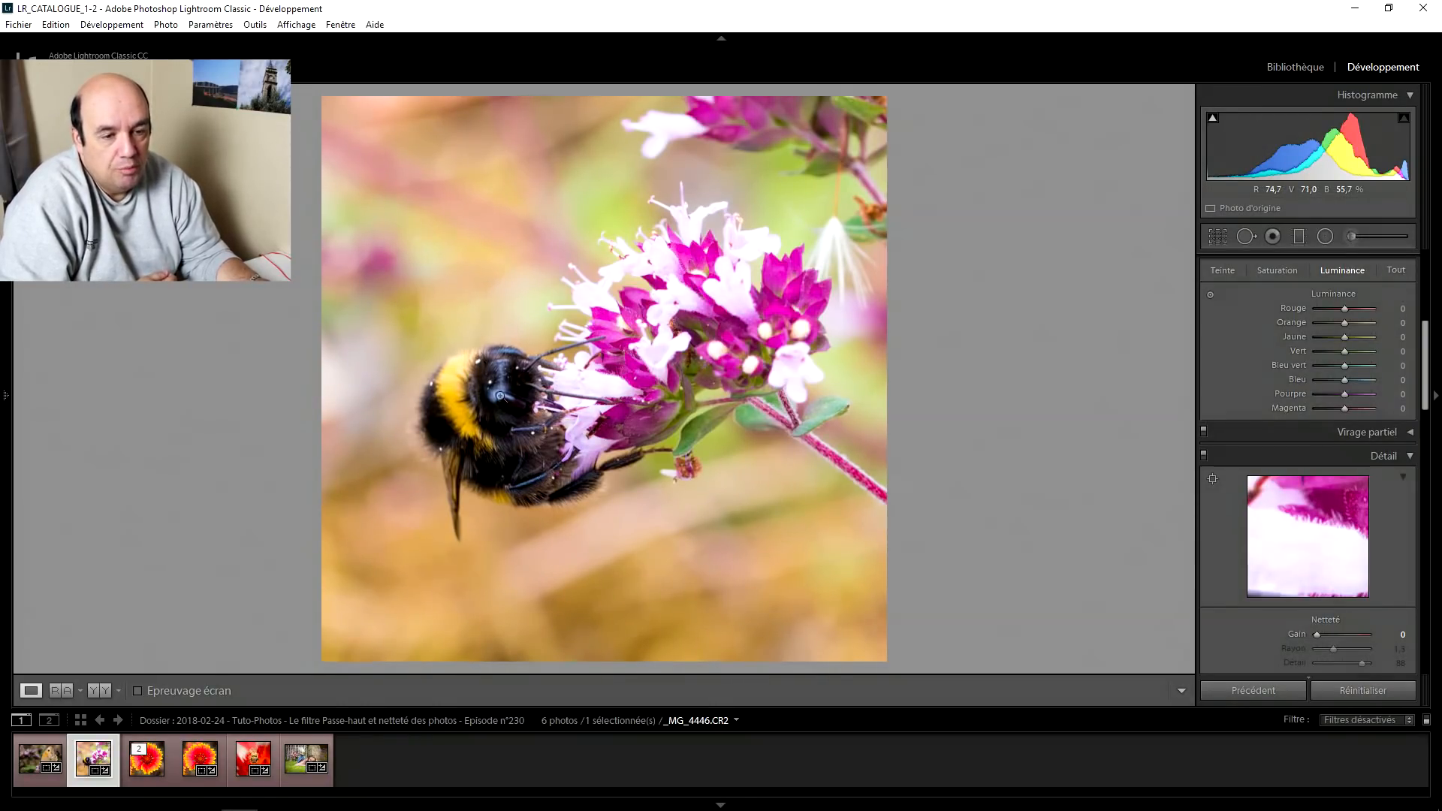
{"action": "left_click", "coordinate": [503, 397]}
{"action": "left_click_drag", "start_coordinate": [477, 368], "coordinate": [568, 139]}
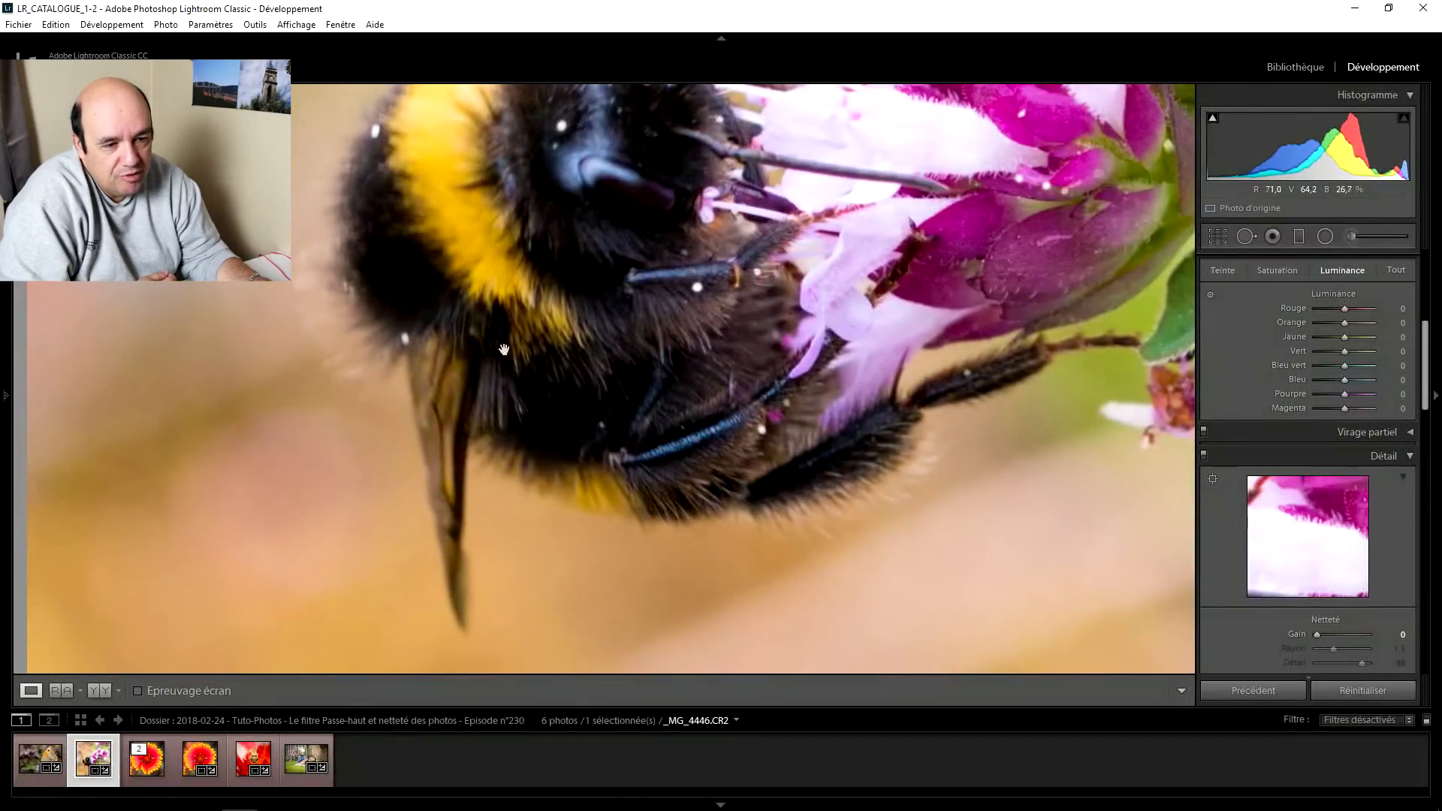
{"action": "left_click_drag", "start_coordinate": [633, 251], "coordinate": [549, 288]}
{"action": "key", "text": "ctrl+minus"}
{"action": "key", "text": "ctrl+minus"}
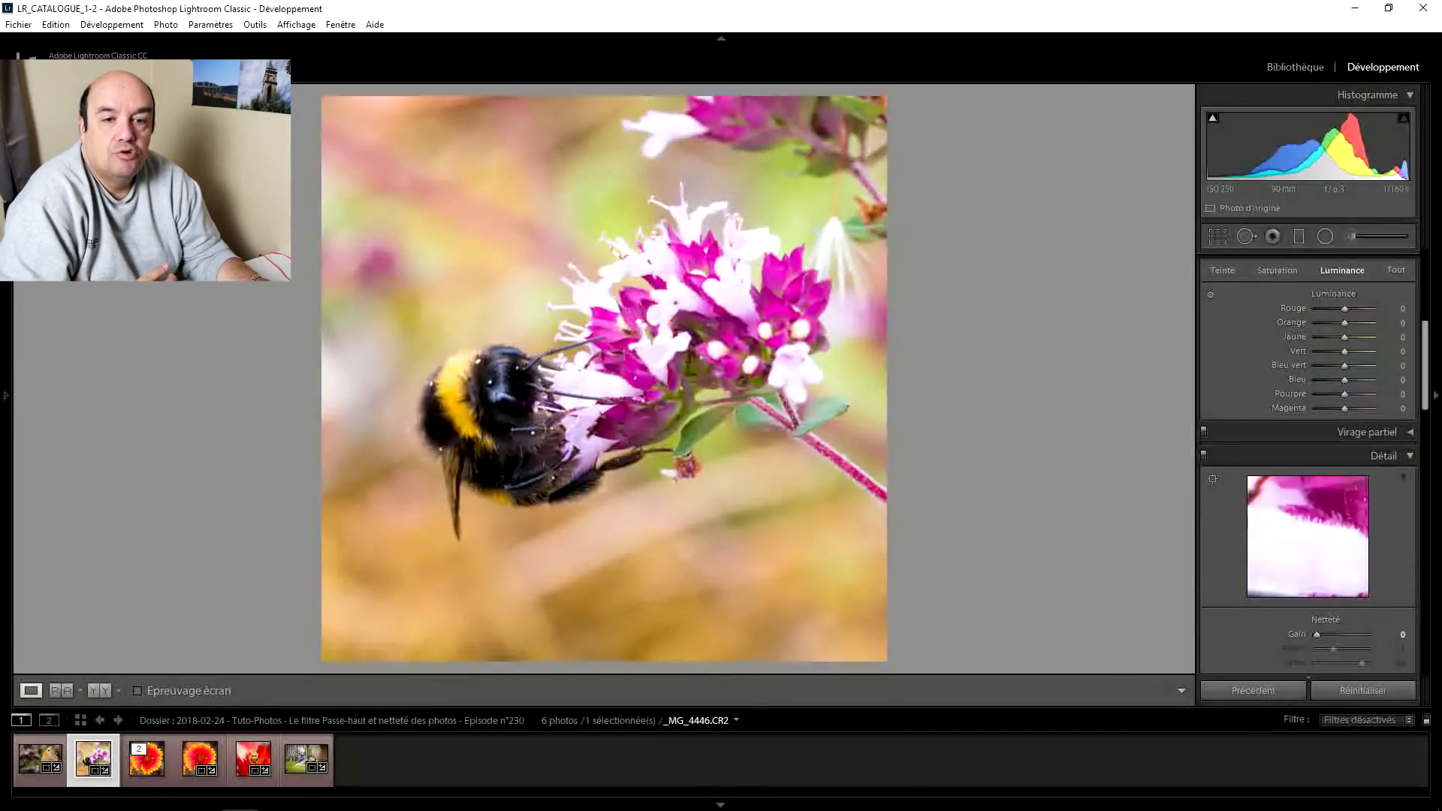
- Open the bumblebee photo in Adobe Photoshop CC 2018 and create two duplicates of its background layer
{"action": "left_click", "coordinate": [161, 27]}
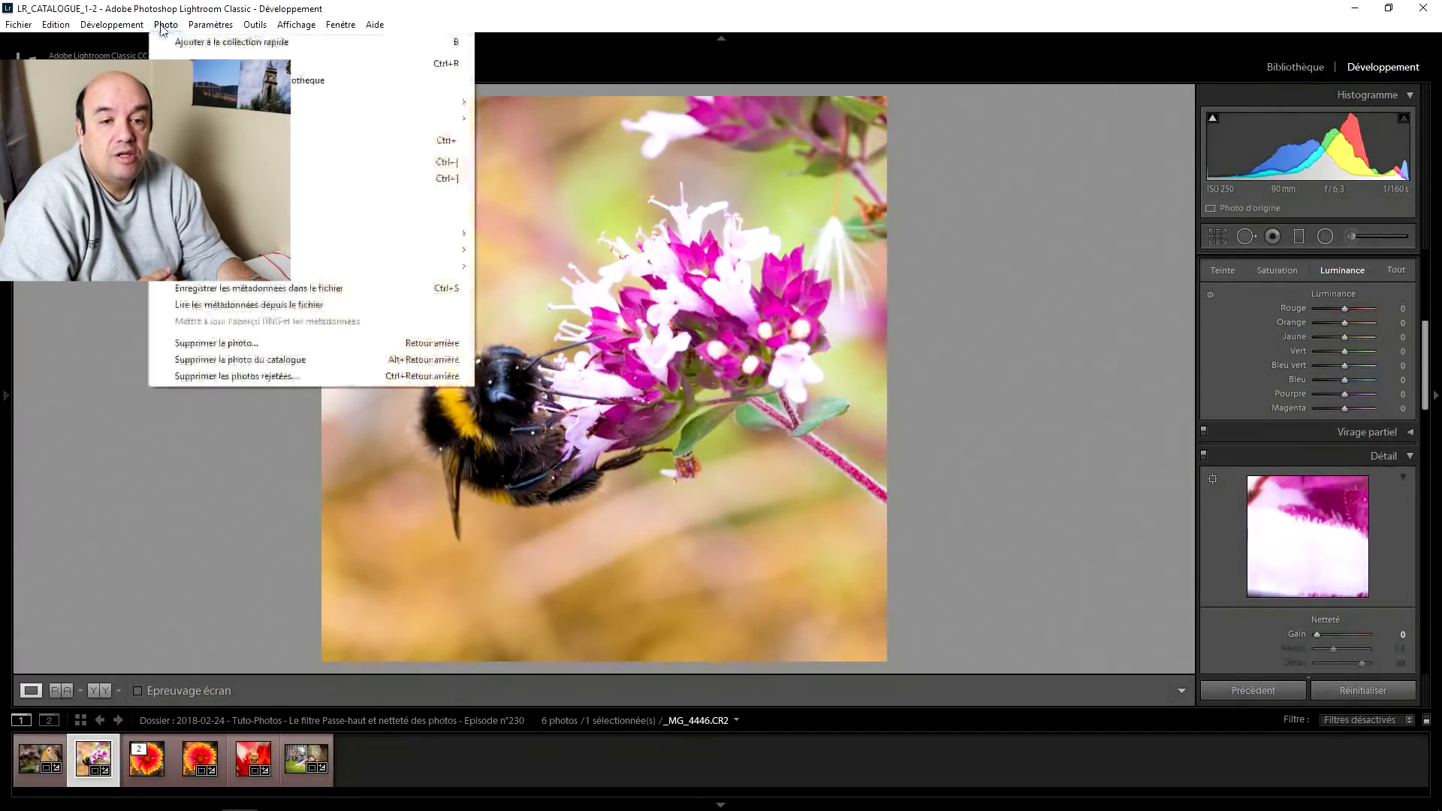
{"action": "mouse_move", "coordinate": [451, 109]}
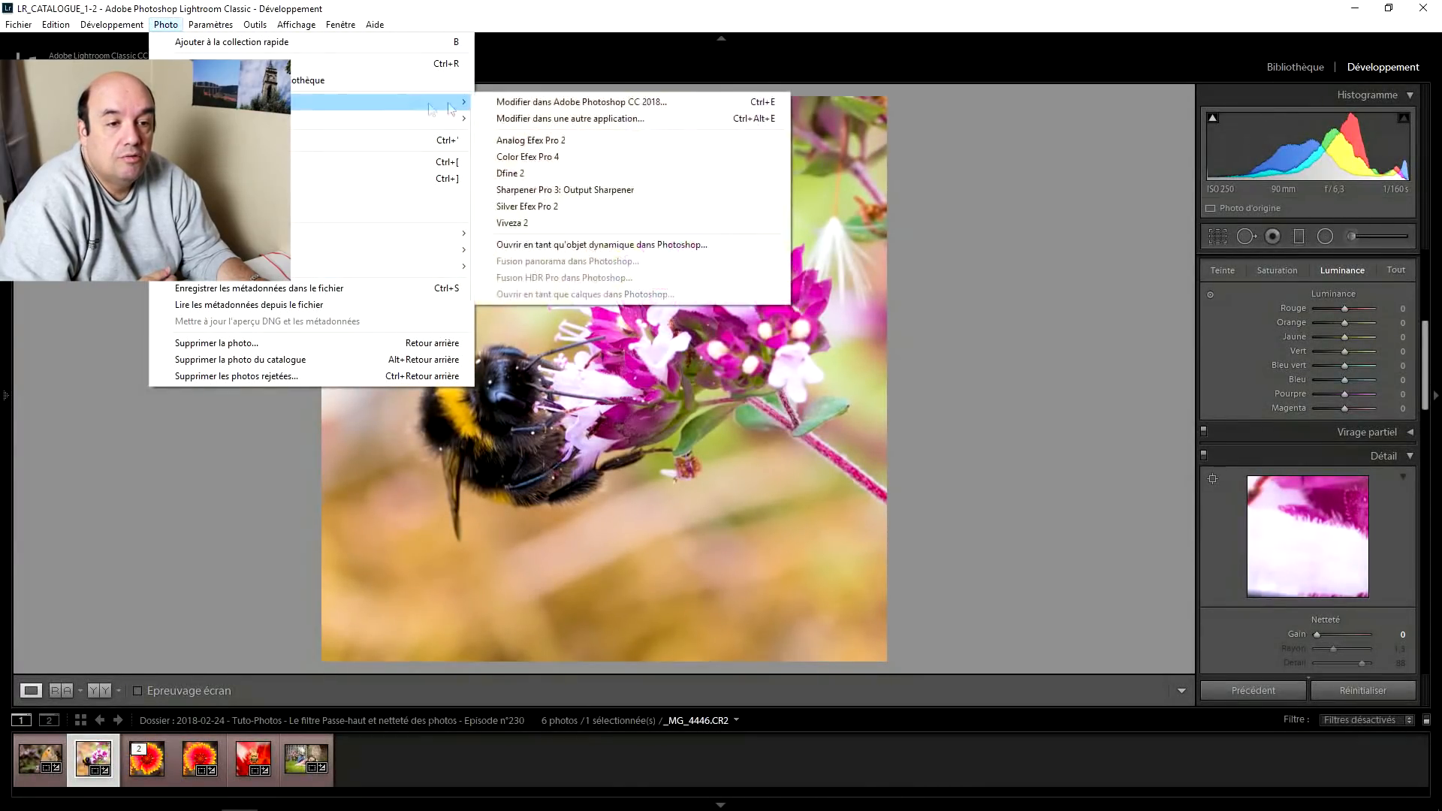
{"action": "left_click", "coordinate": [521, 102]}
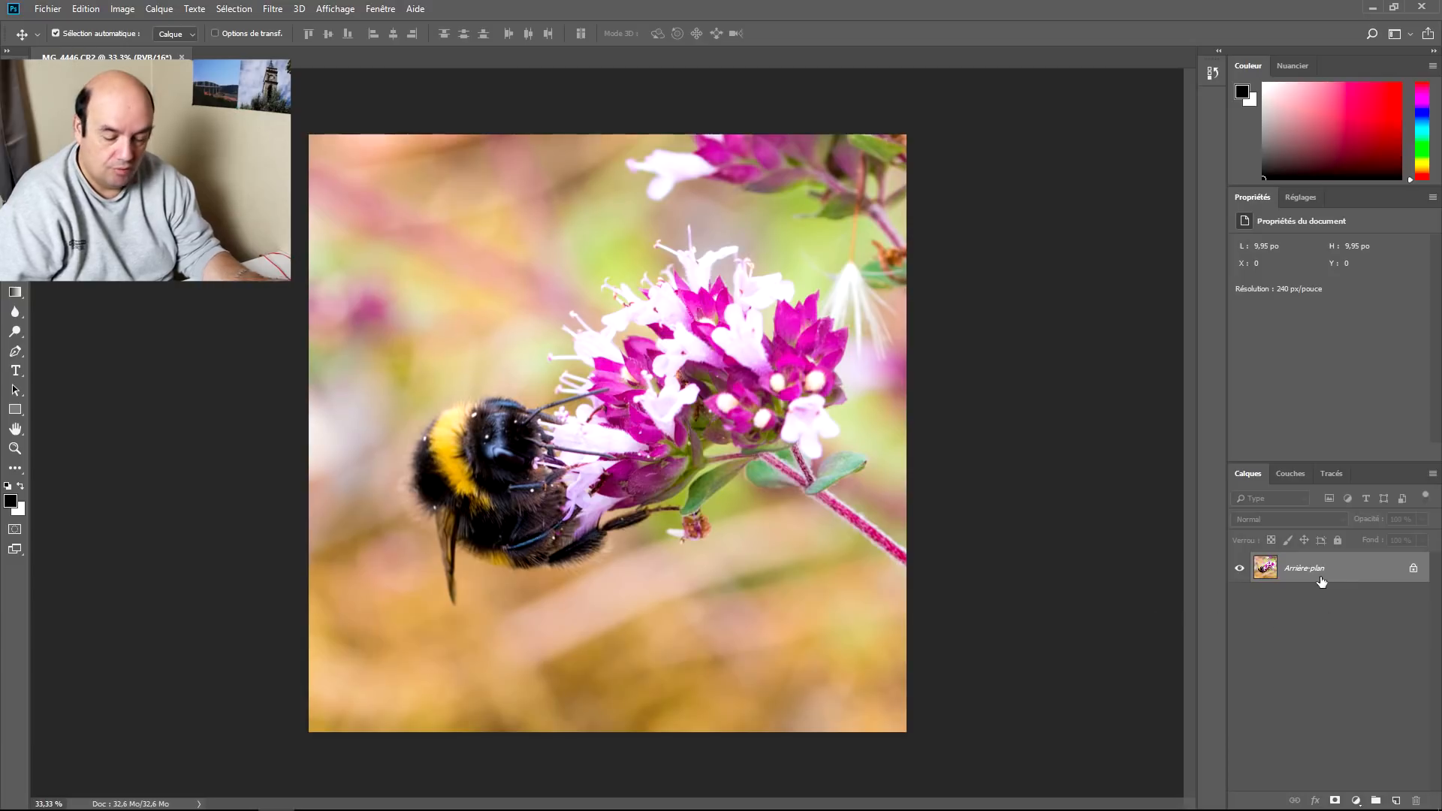
{"action": "key", "text": "ctrl+j"}
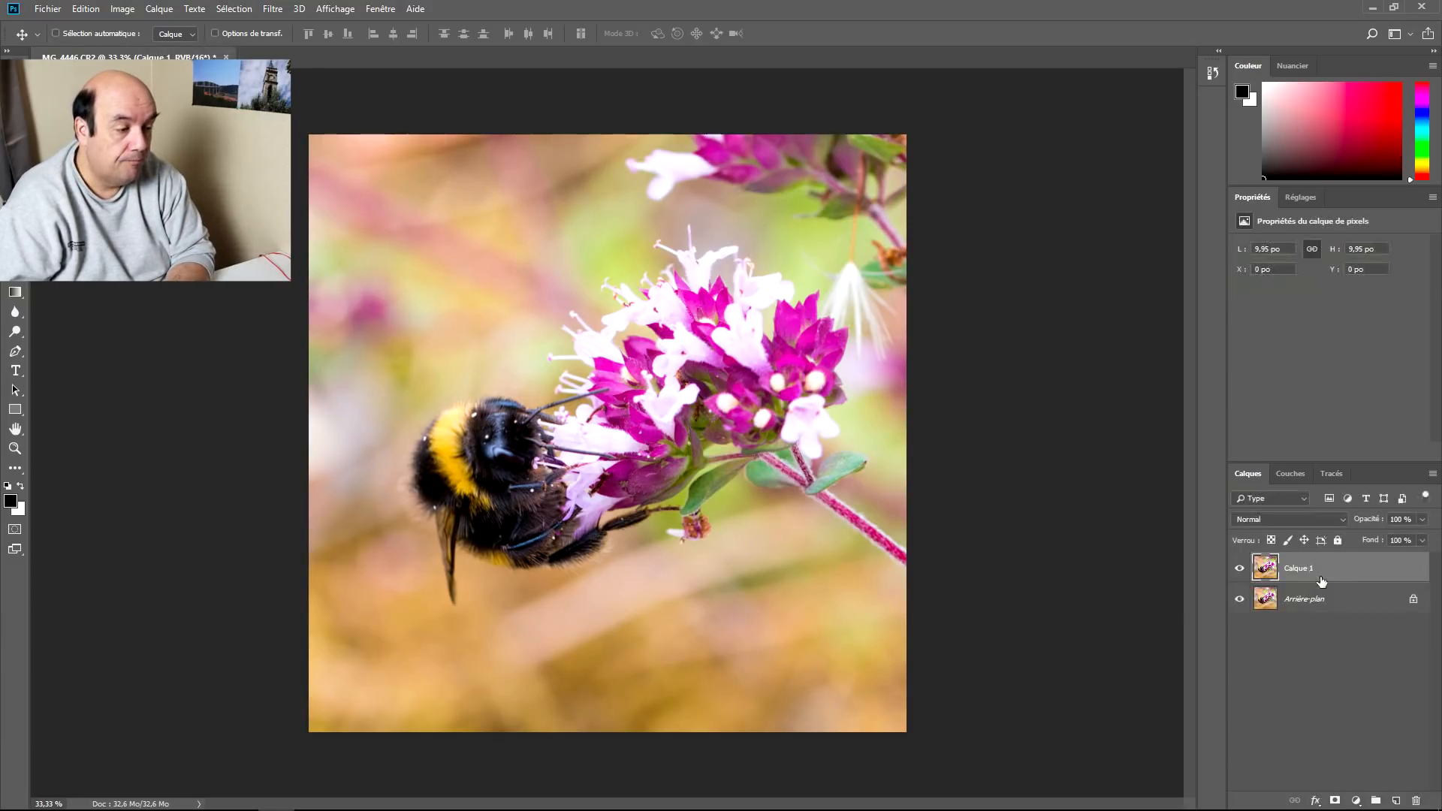
{"action": "key", "text": "ctrl+j"}
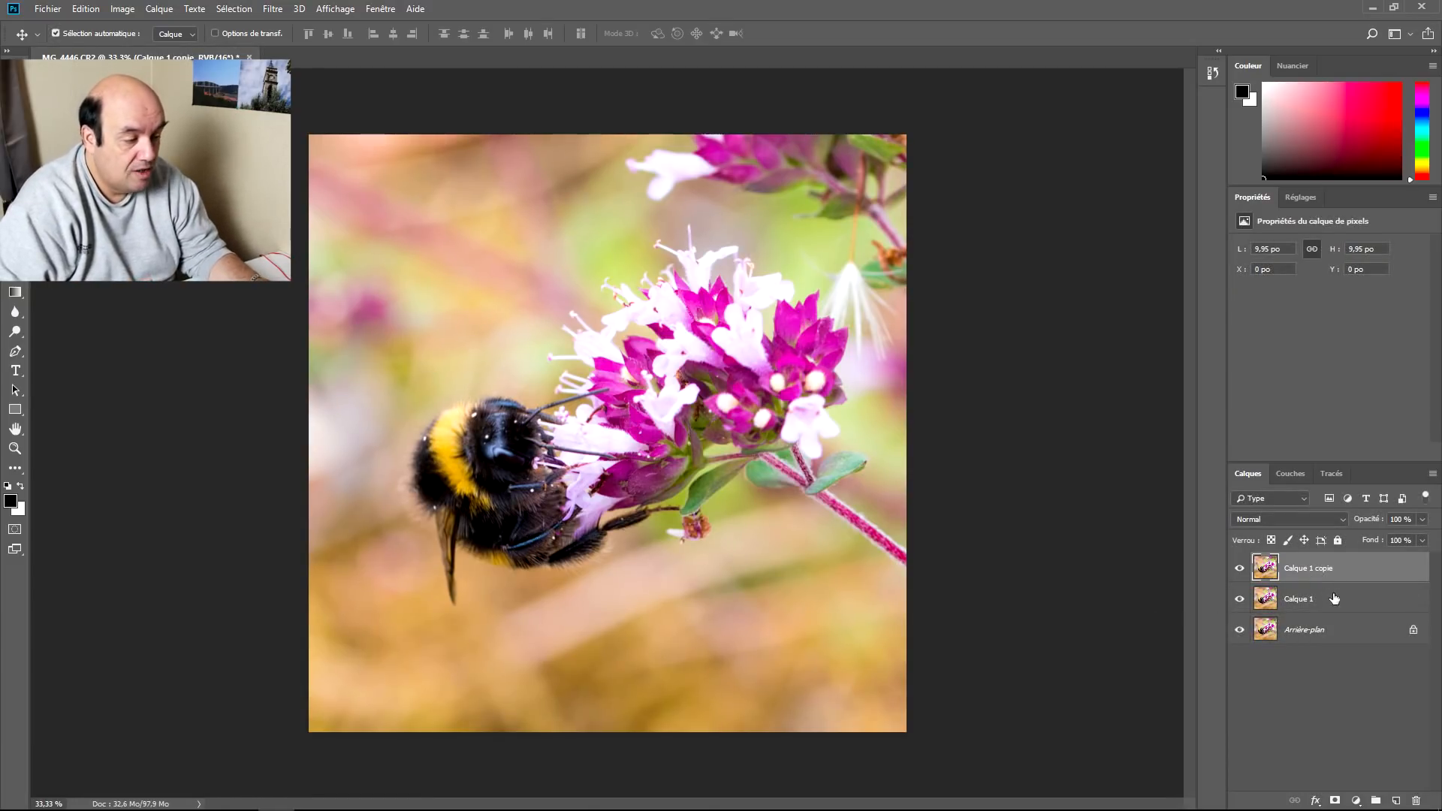
- Create a layer group holding both duplicate layers and set the lower duplicate, Calque 1, to the Incrustation blend mode
{"action": "left_click", "coordinate": [1376, 801]}
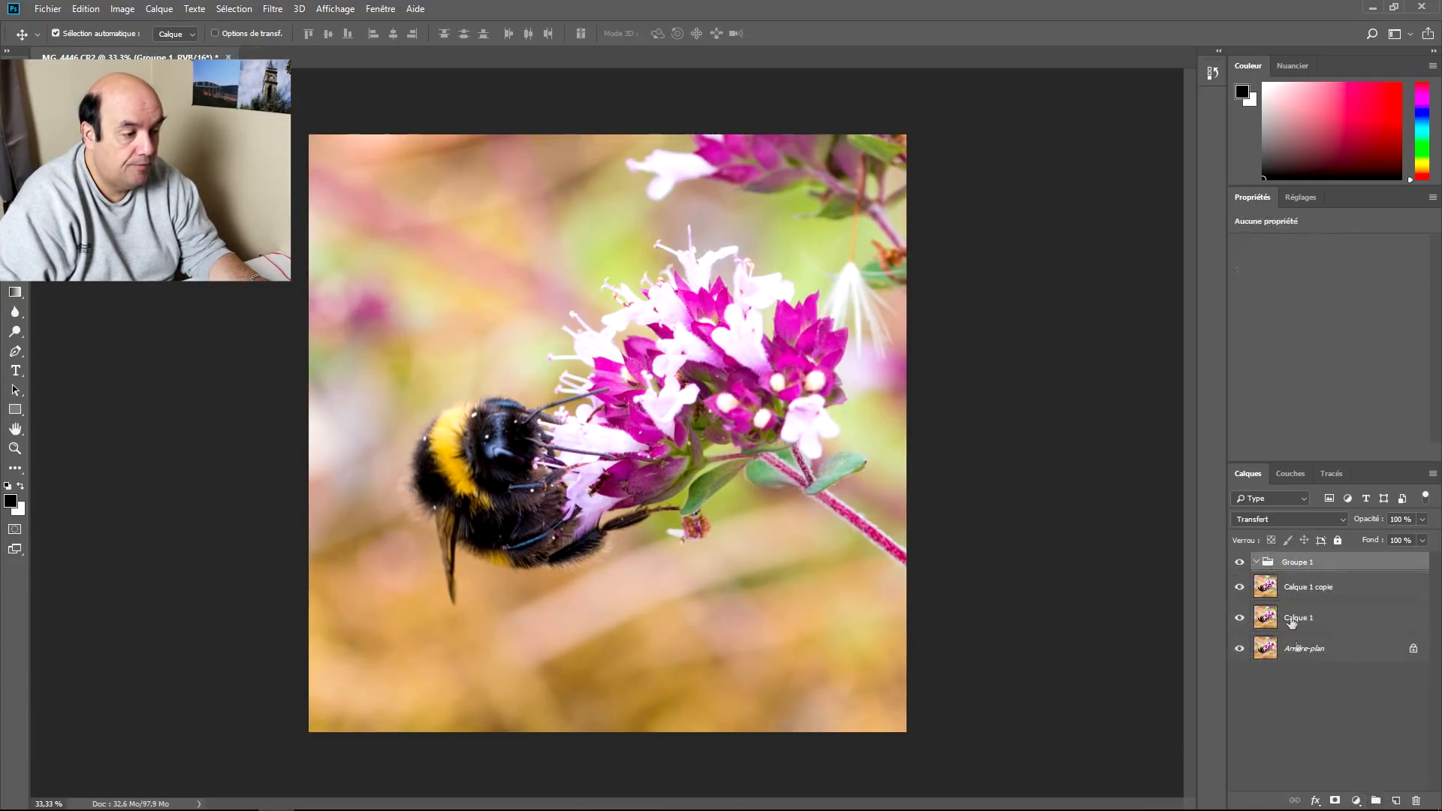
{"action": "left_click_drag", "start_coordinate": [1310, 595], "coordinate": [1317, 571]}
{"action": "left_click_drag", "start_coordinate": [1315, 620], "coordinate": [1326, 591]}
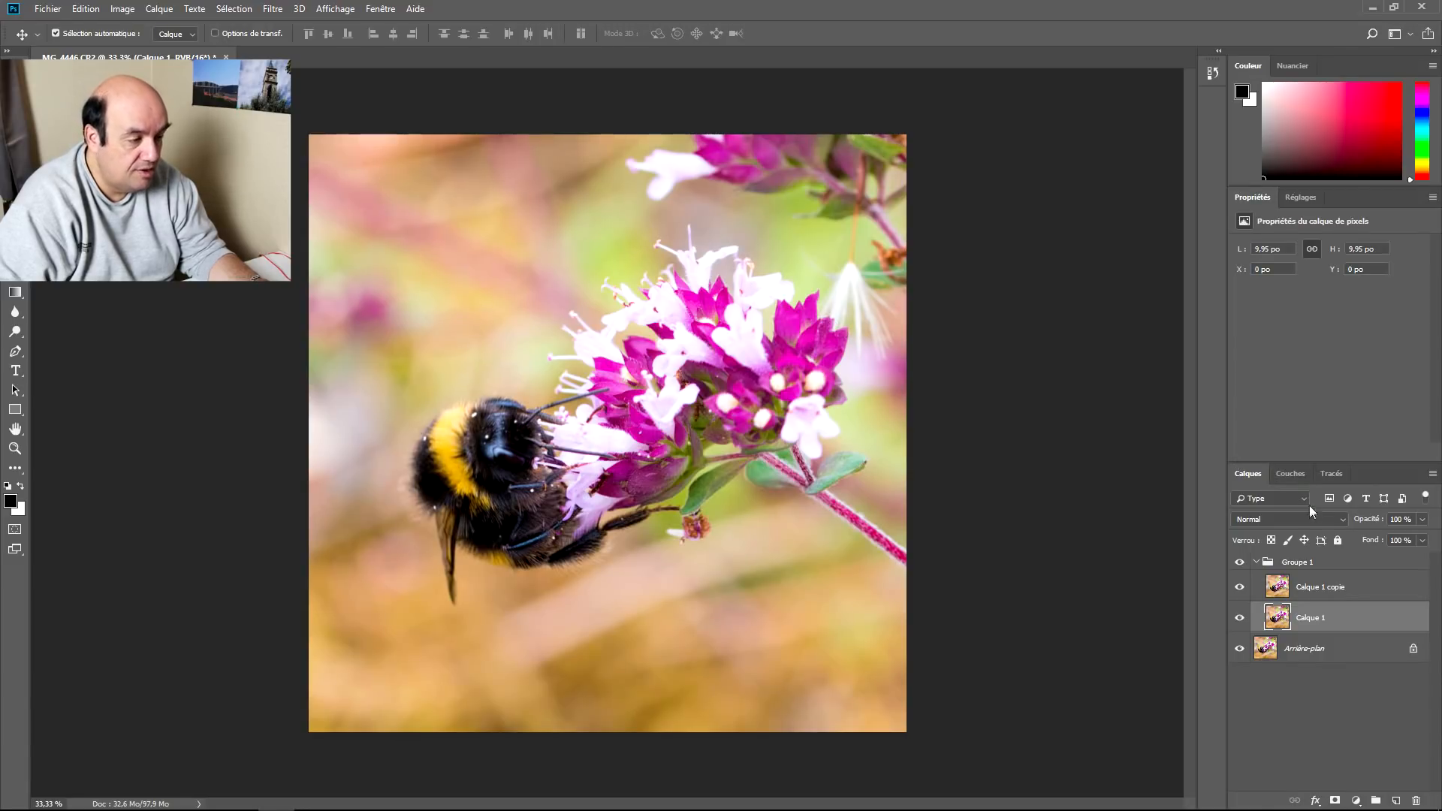
{"action": "left_click", "coordinate": [1345, 522]}
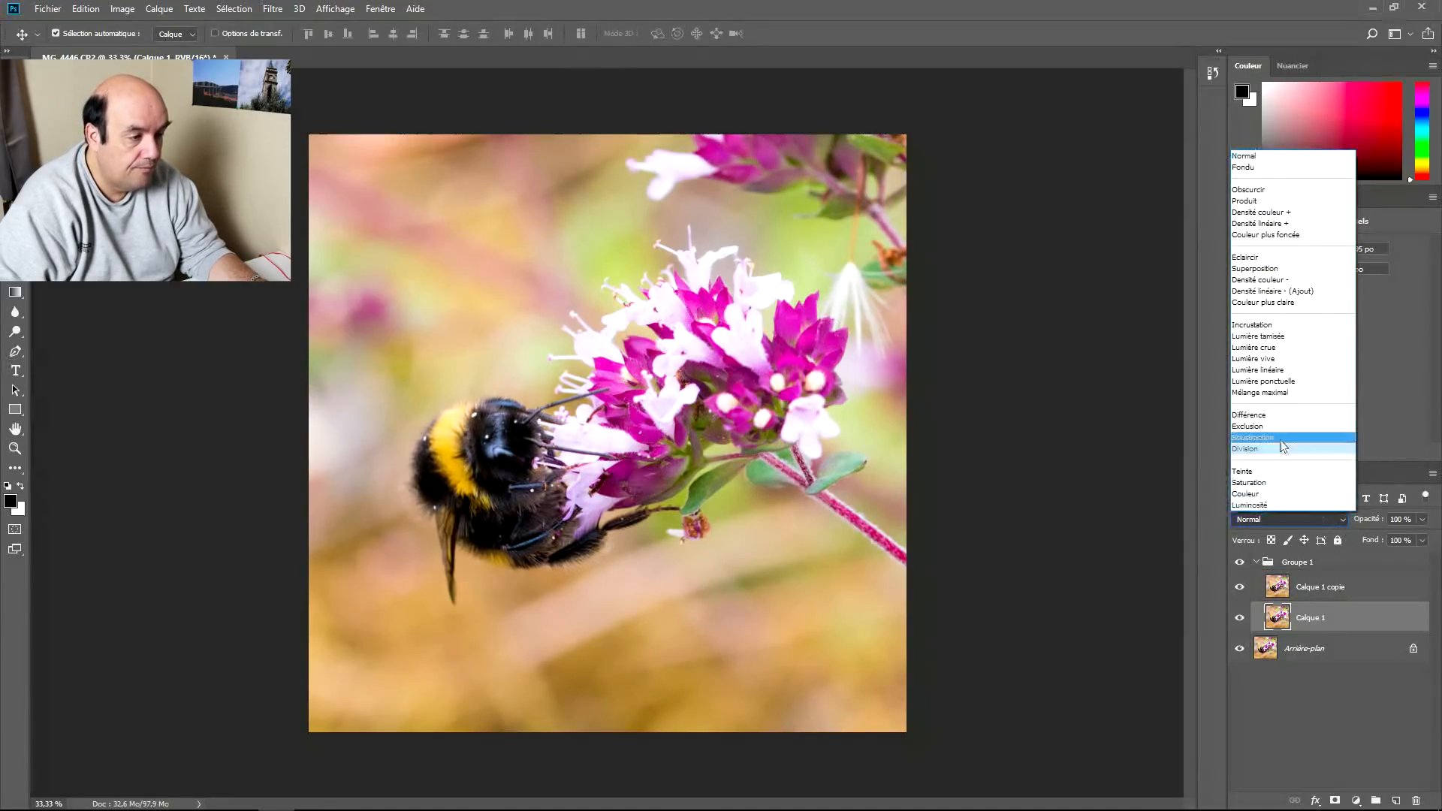
{"action": "left_click", "coordinate": [1241, 326]}
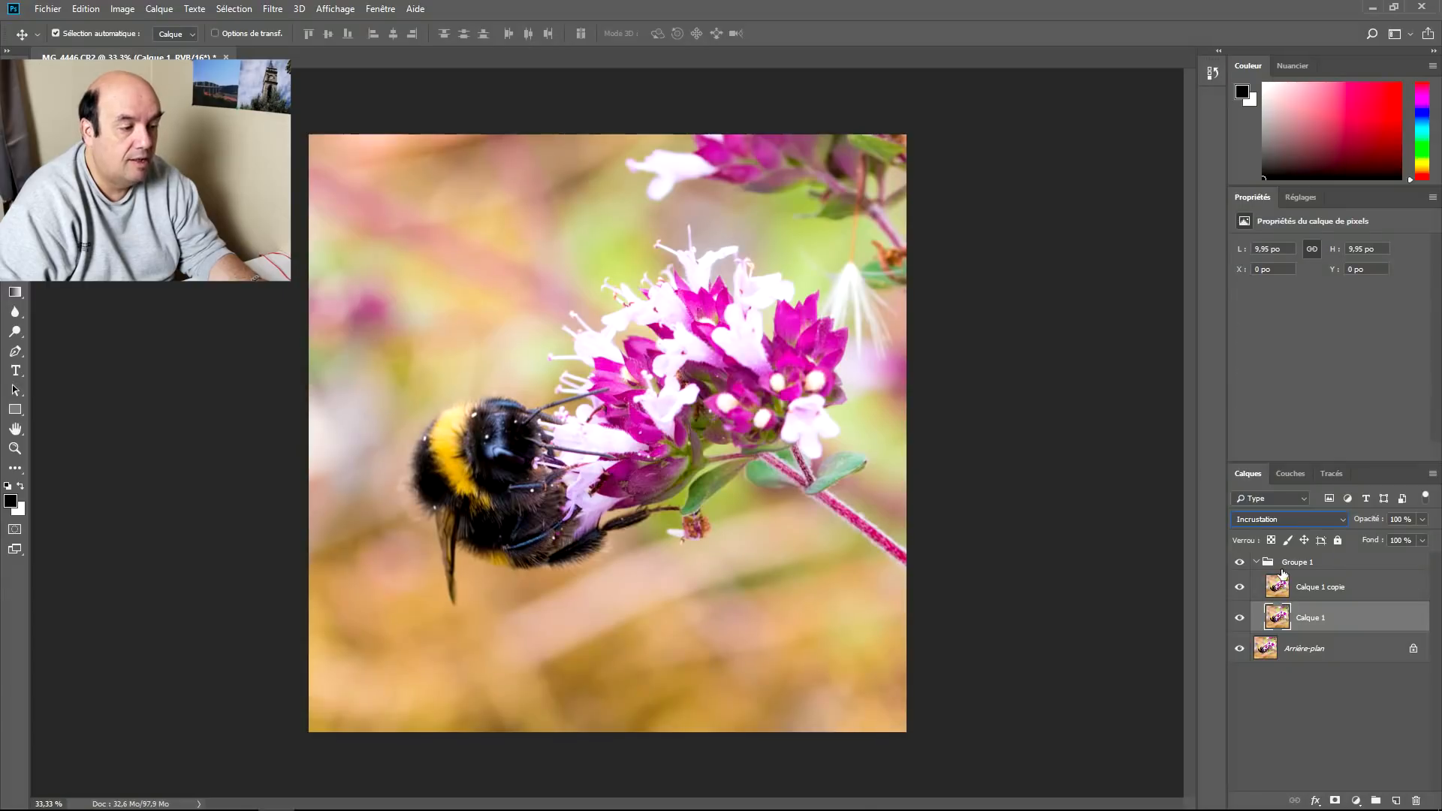
- Invert the colours of the Calque 1 copie layer and set its blend mode to Lumière vive
{"action": "left_click", "coordinate": [1278, 588]}
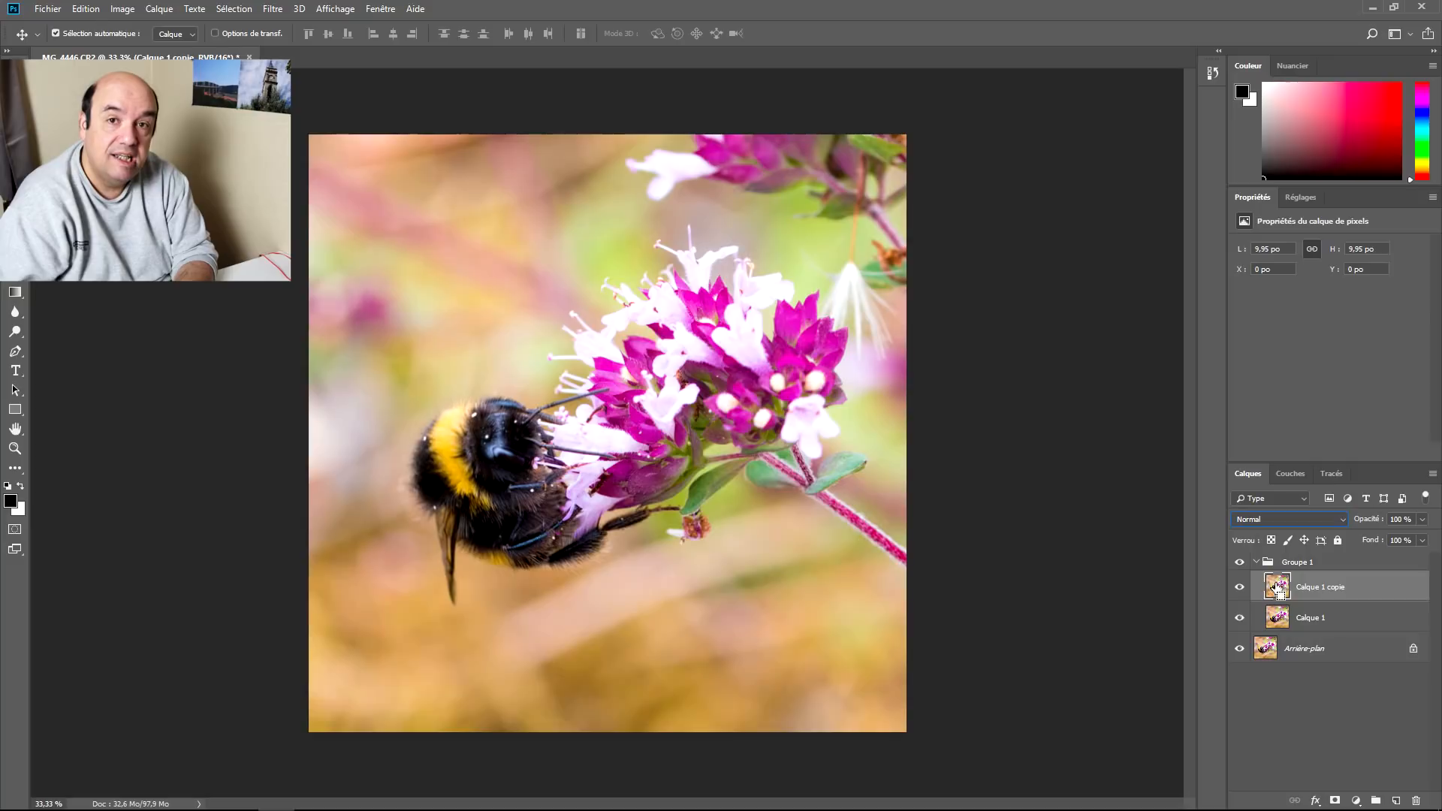
{"action": "key", "text": "ctrl+i"}
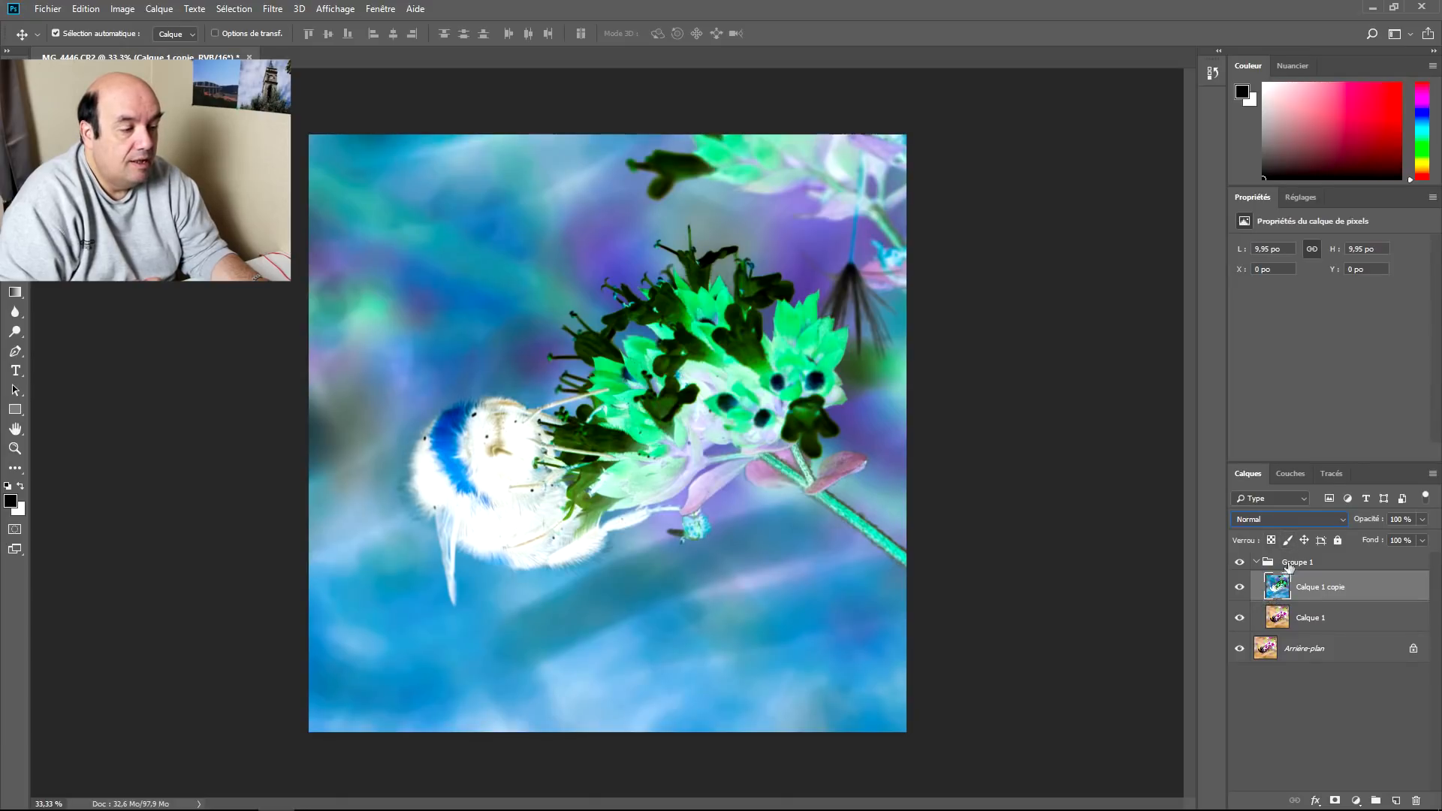
{"action": "left_click", "coordinate": [1343, 519]}
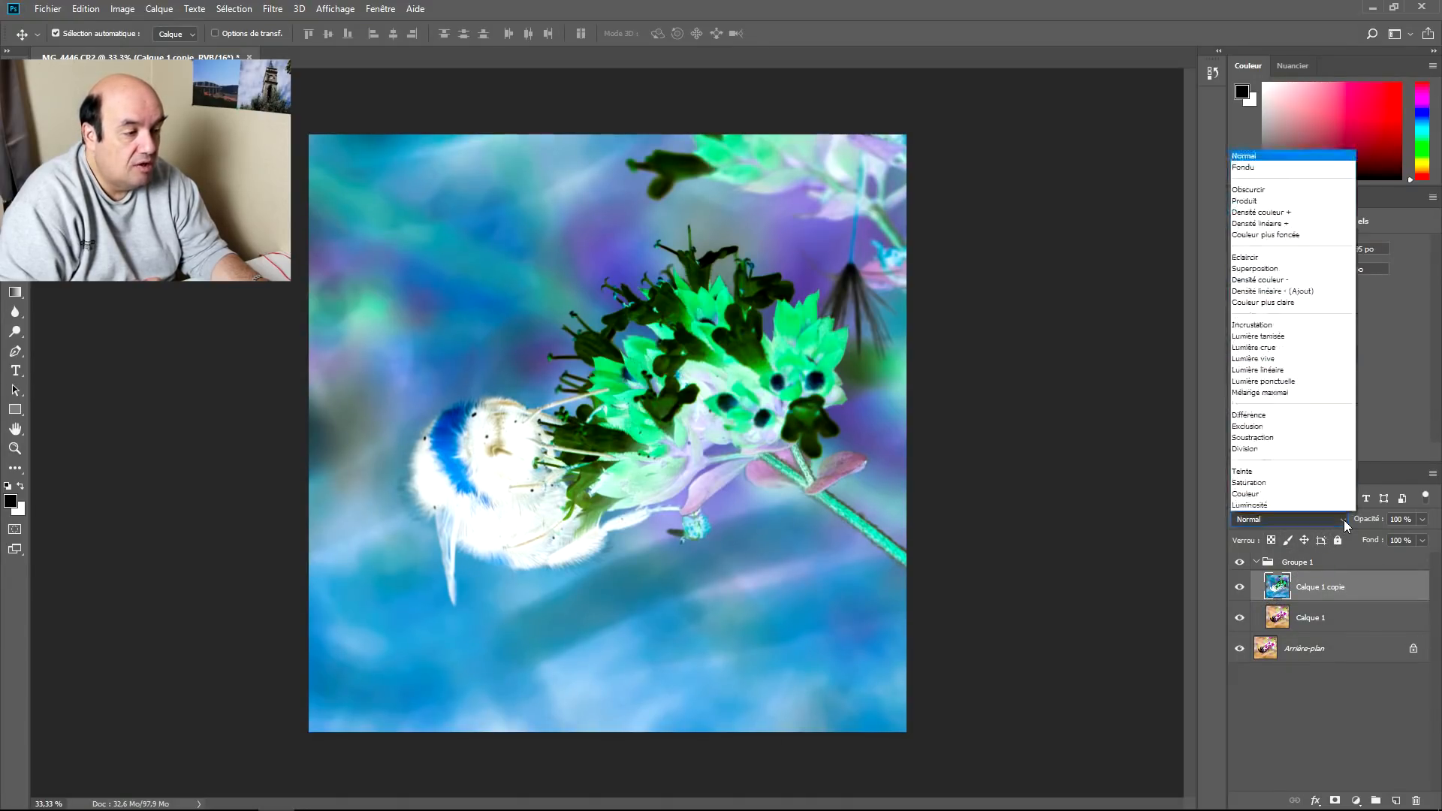
{"action": "left_click", "coordinate": [1253, 359]}
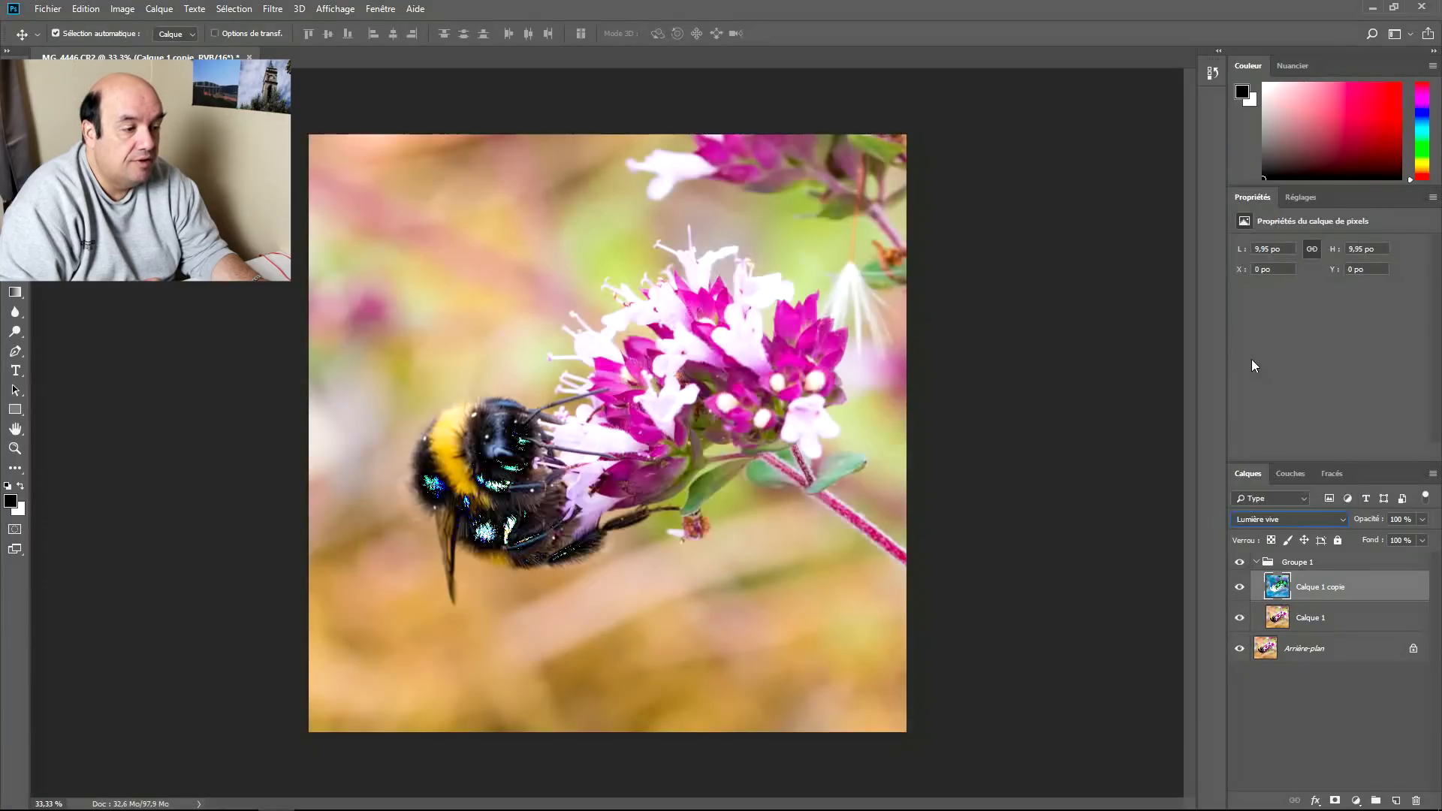
- Set the blend mode of the layer group Groupe 1 to Incrustation
{"action": "left_click", "coordinate": [1302, 567]}
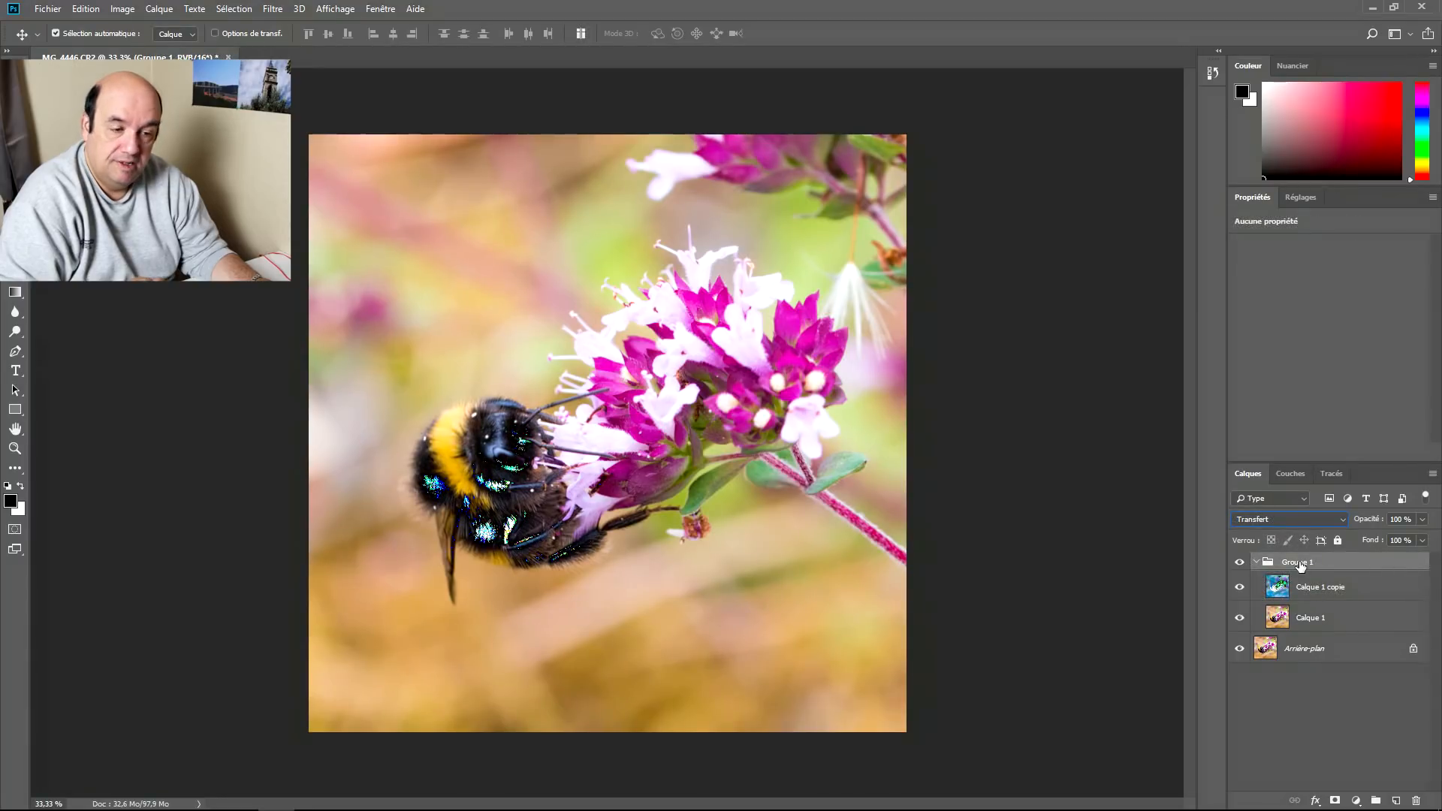
{"action": "left_click", "coordinate": [1343, 523]}
{"action": "left_click", "coordinate": [1270, 327]}
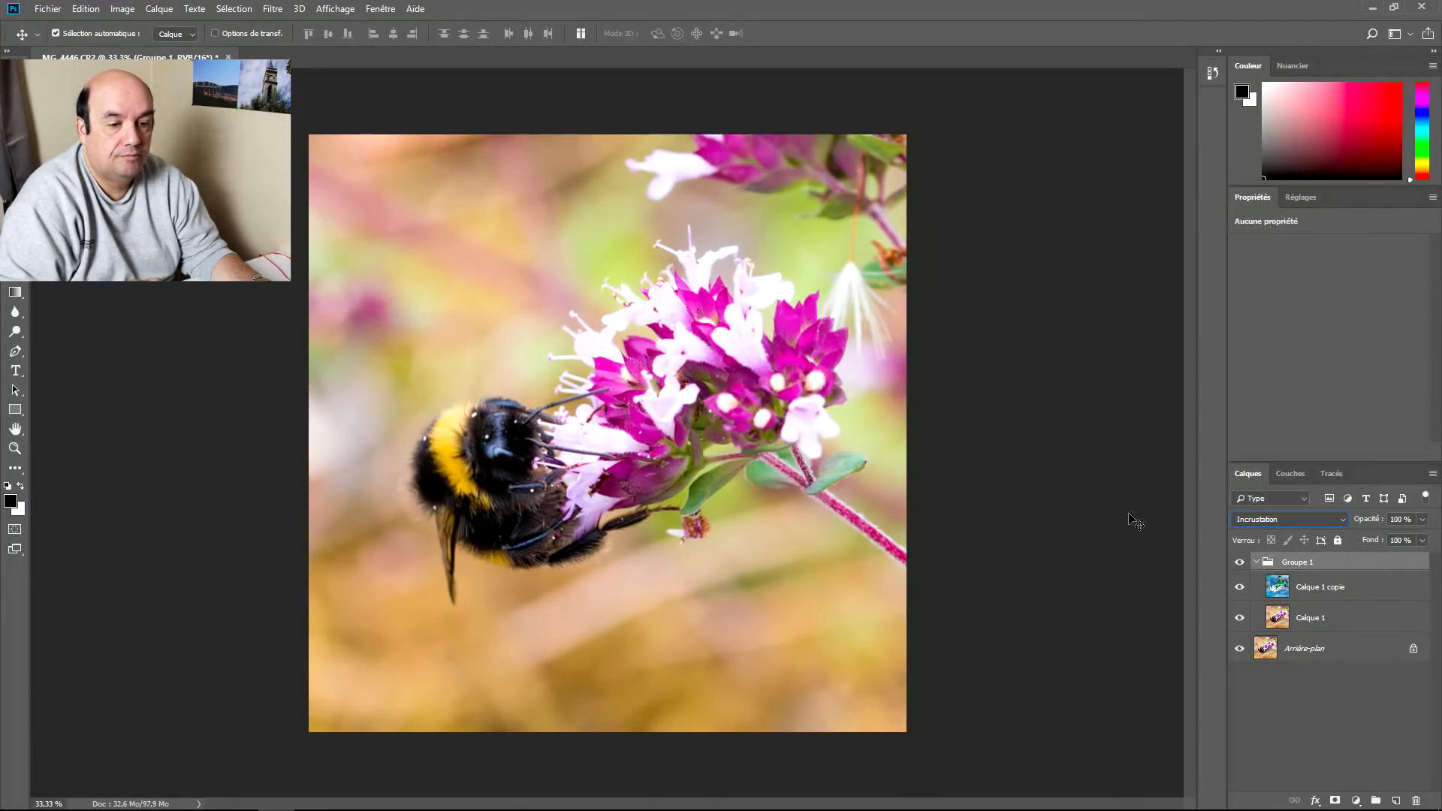
- Apply a Flou de surface filter to Calque 1 copie with a radius of 75 pixels and a threshold of 15 levels
{"action": "left_click", "coordinate": [1280, 590]}
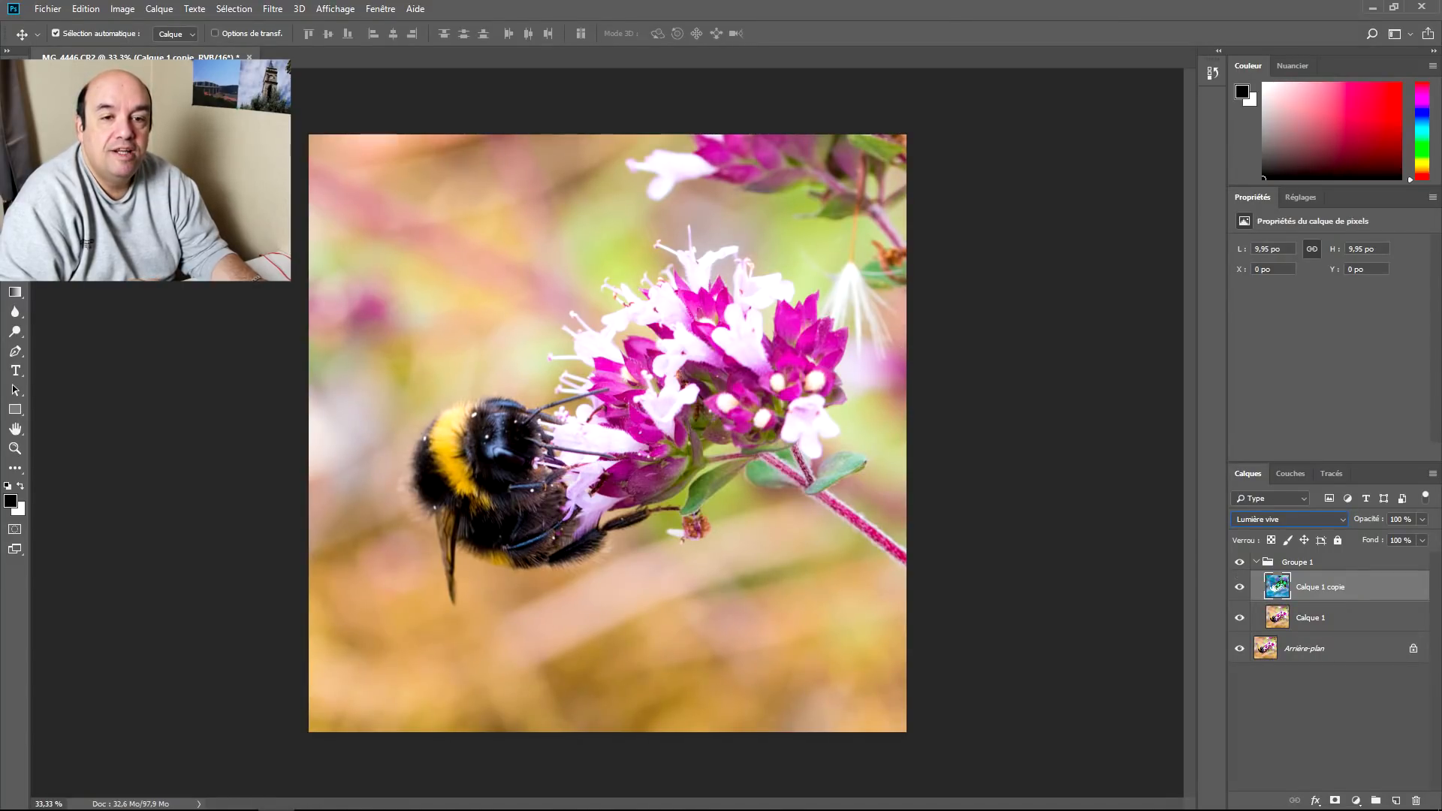
{"action": "left_click", "coordinate": [272, 8]}
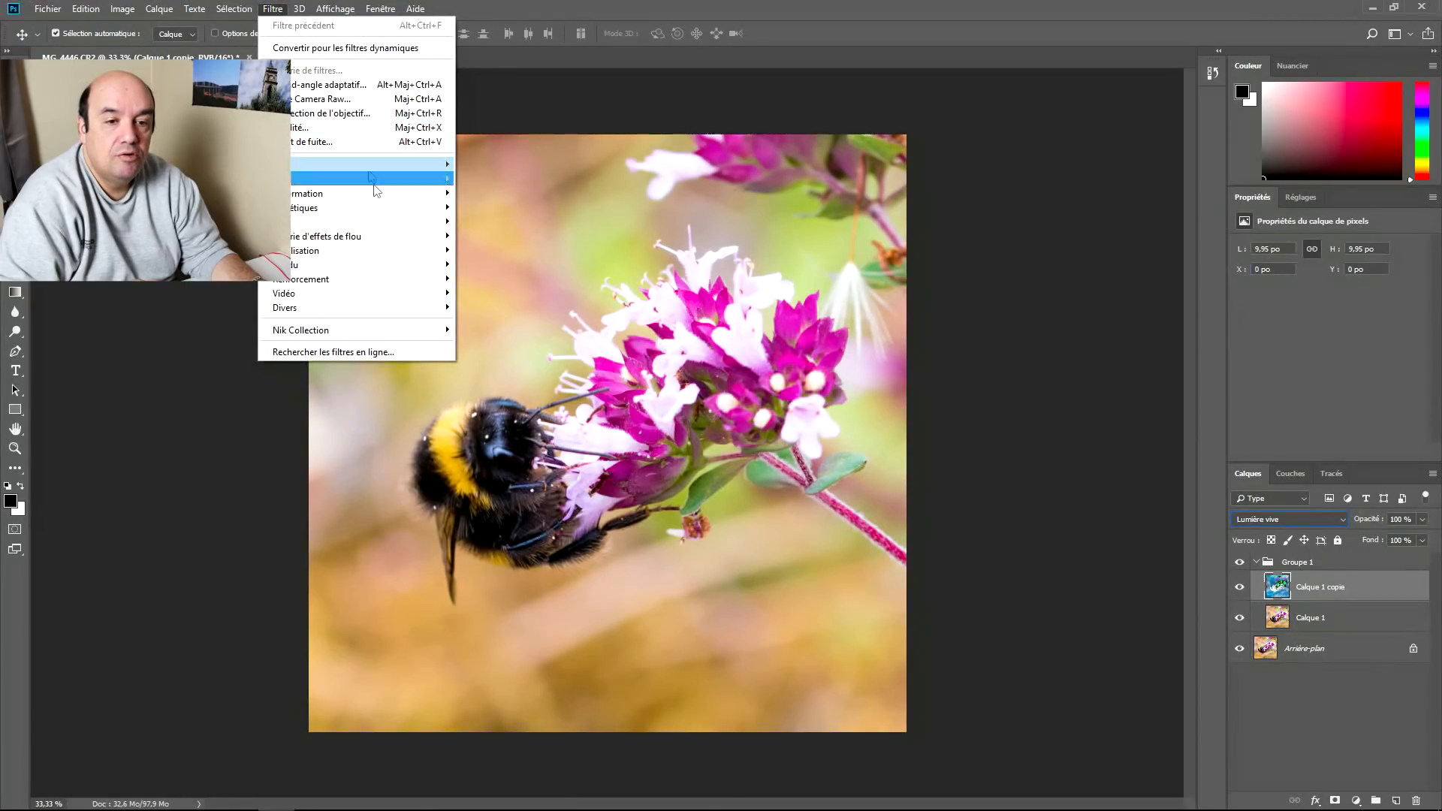
{"action": "mouse_move", "coordinate": [392, 227]}
{"action": "left_click", "coordinate": [499, 263]}
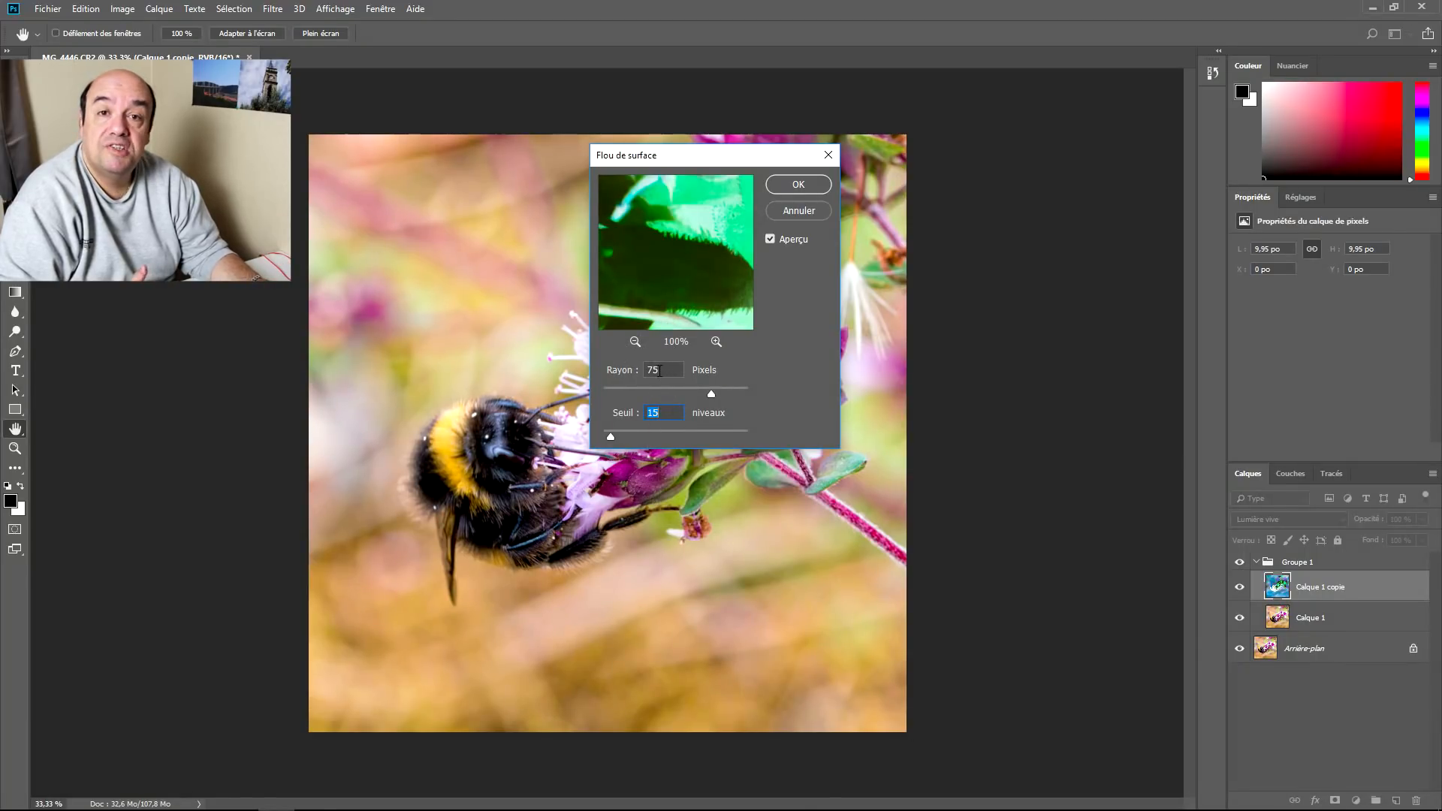
{"action": "left_click", "coordinate": [799, 184]}
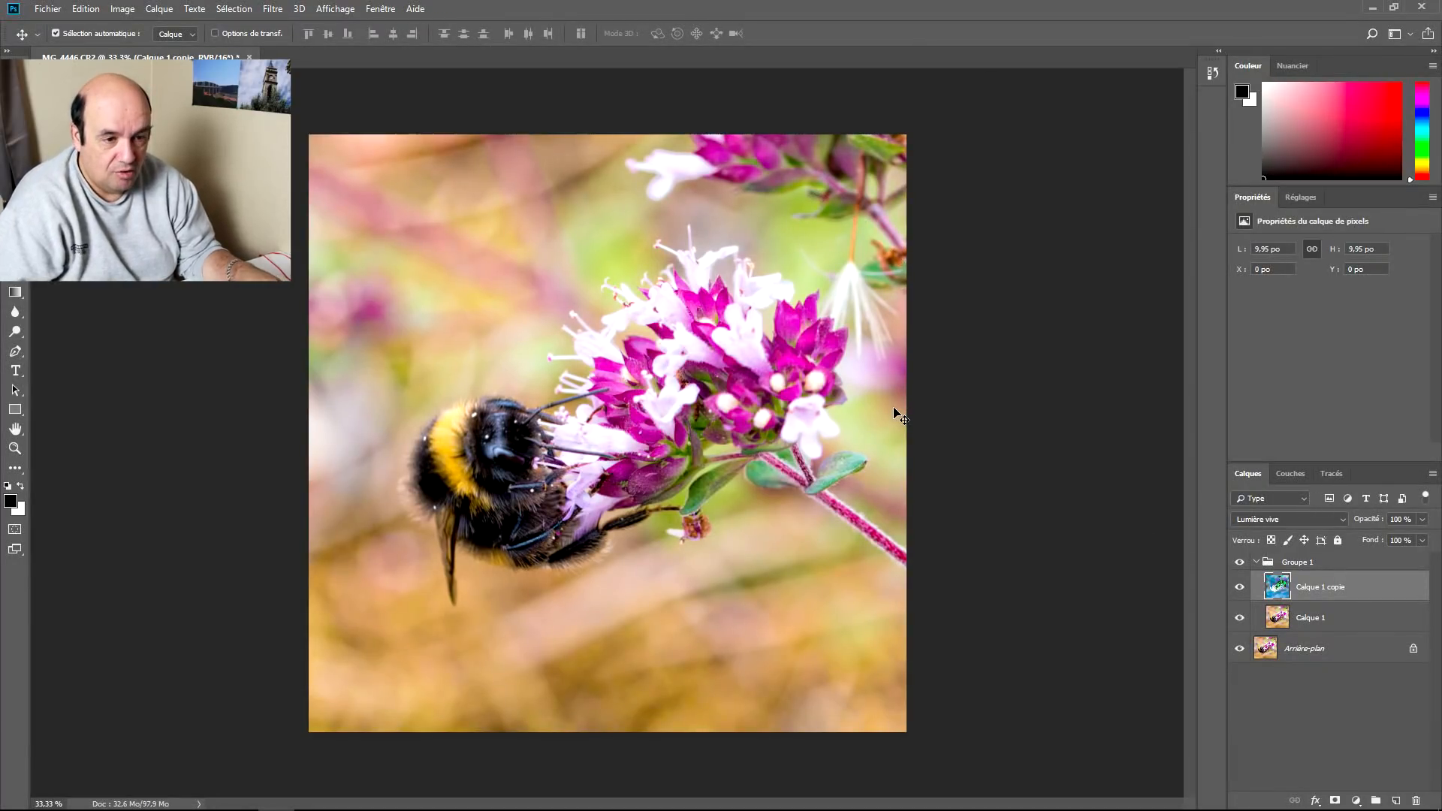
- Compare the photo with Groupe 1 hidden and shown, first as a whole and at 100% around the bumblebee's head and the flower
{"action": "left_click", "coordinate": [1240, 563]}
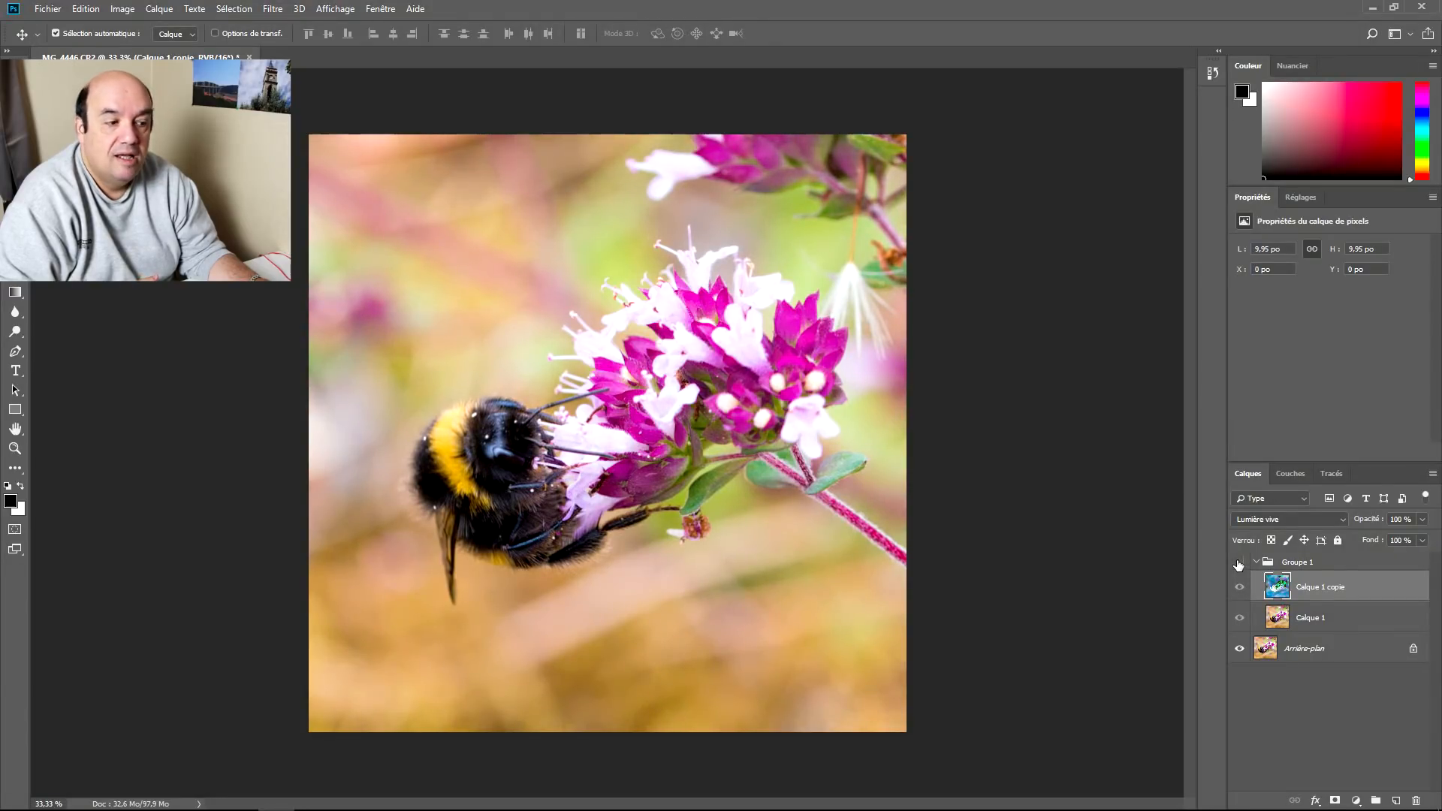
{"action": "left_click", "coordinate": [1240, 563]}
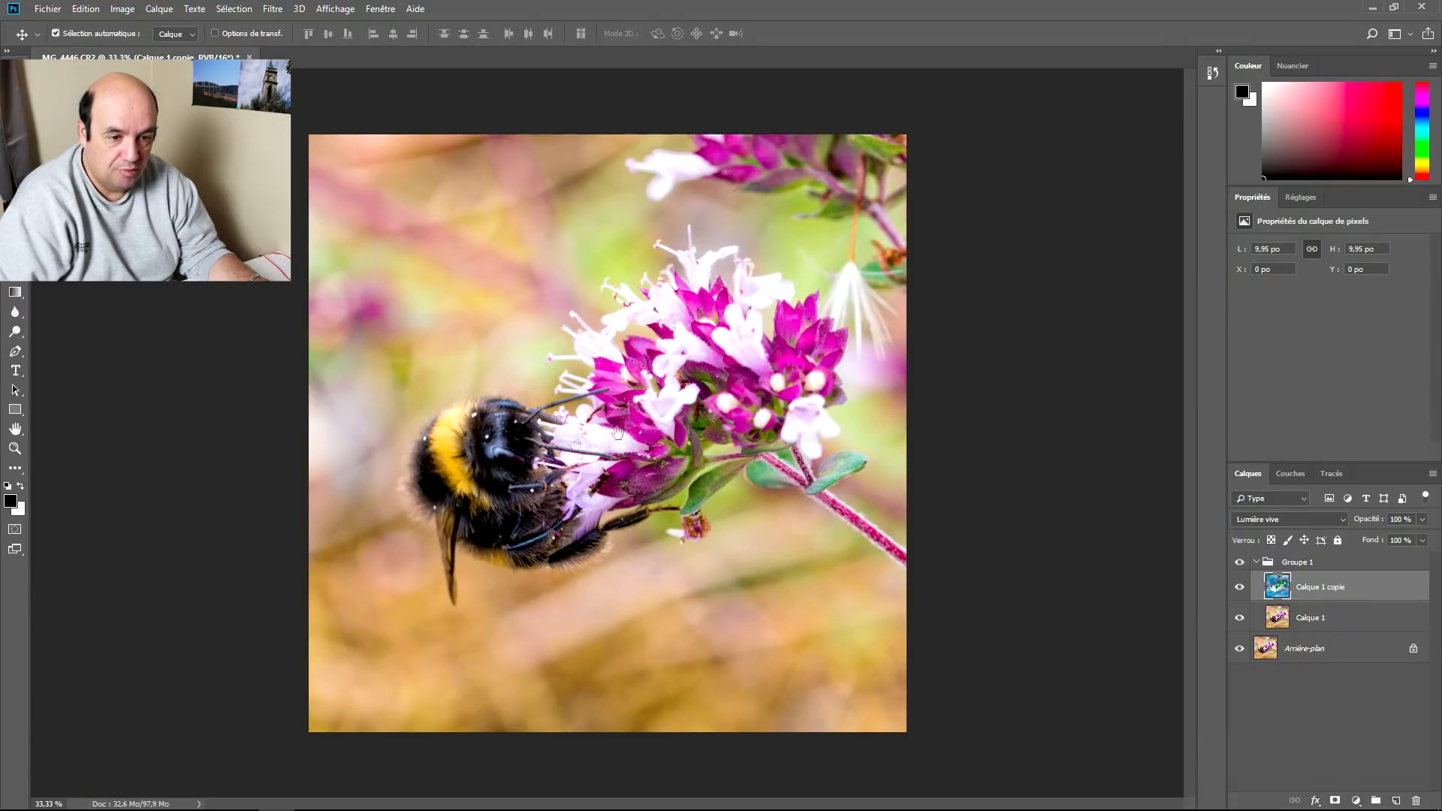
{"action": "scroll", "coordinate": [659, 434], "scroll_direction": "up", "scroll_amount": 2}
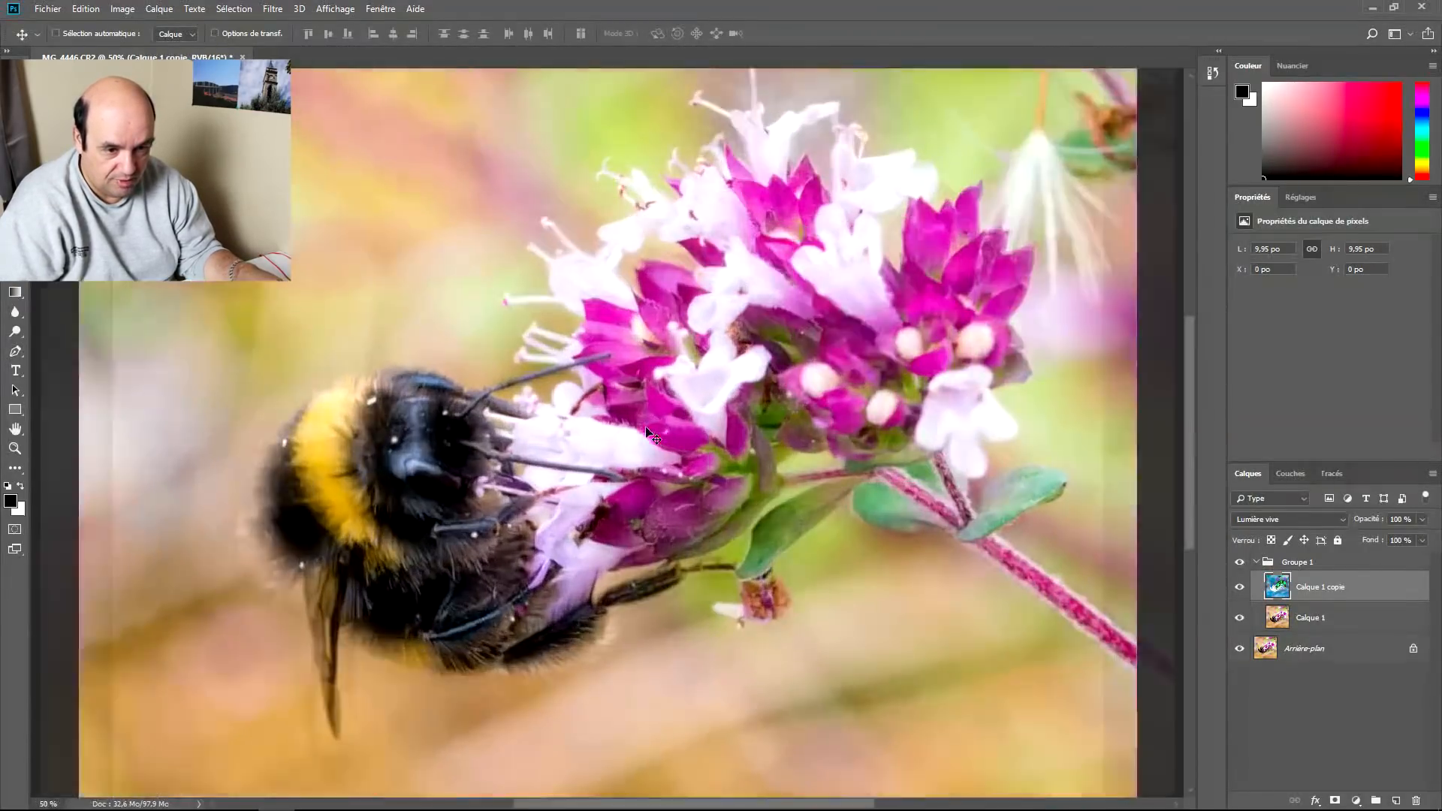
{"action": "scroll", "coordinate": [725, 368], "scroll_direction": "up", "scroll_amount": 1}
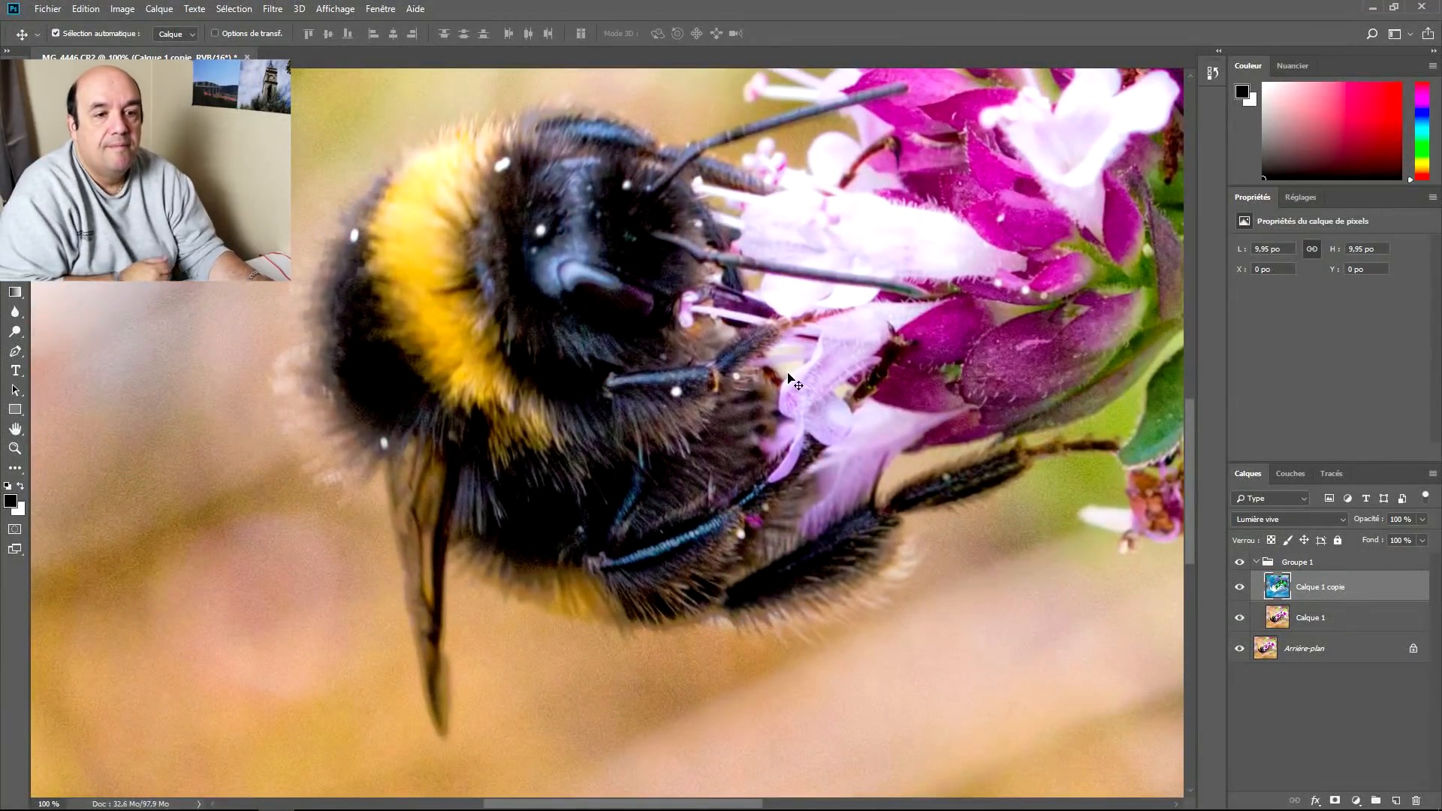
{"action": "left_click", "coordinate": [1241, 562]}
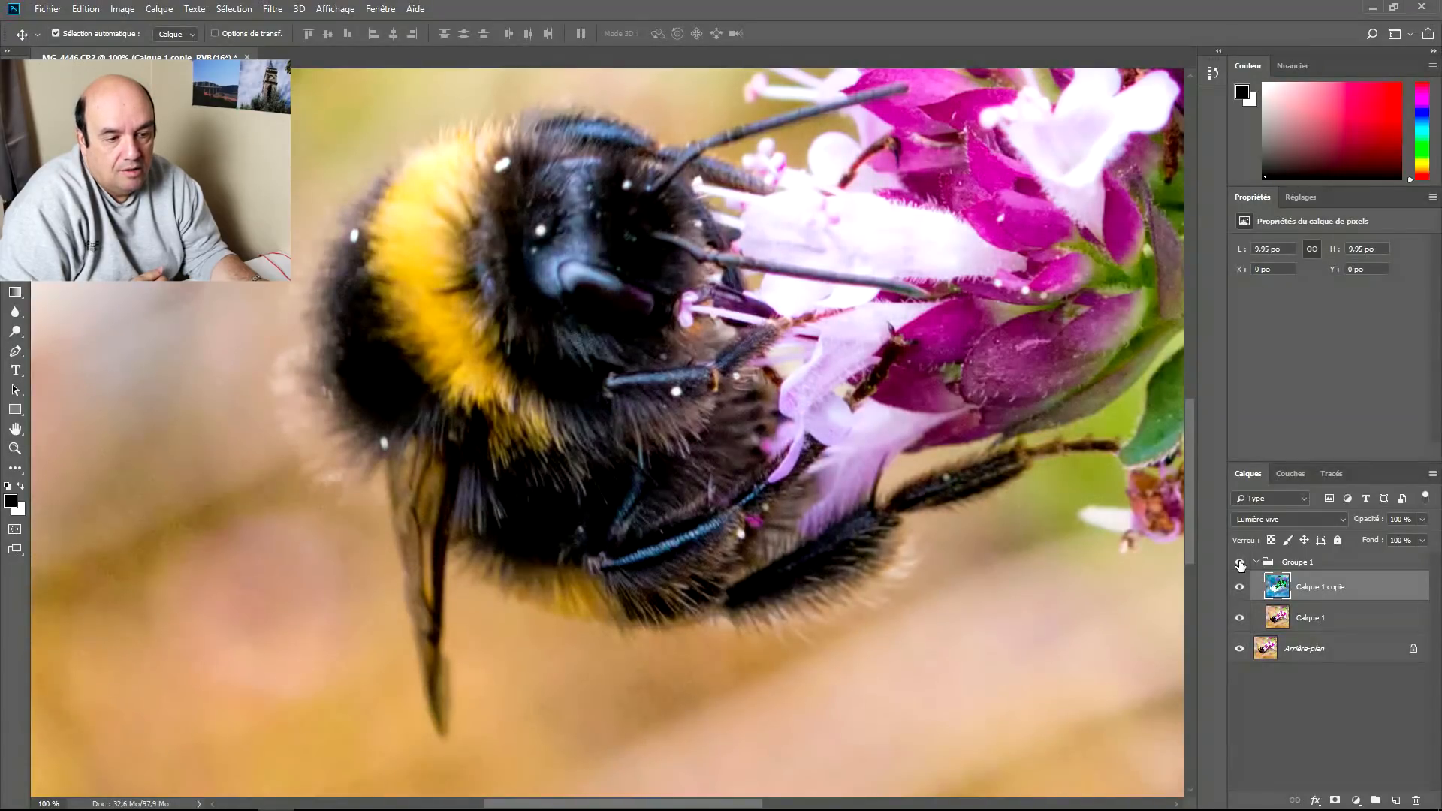
{"action": "left_click_drag", "start_coordinate": [1015, 269], "coordinate": [941, 504]}
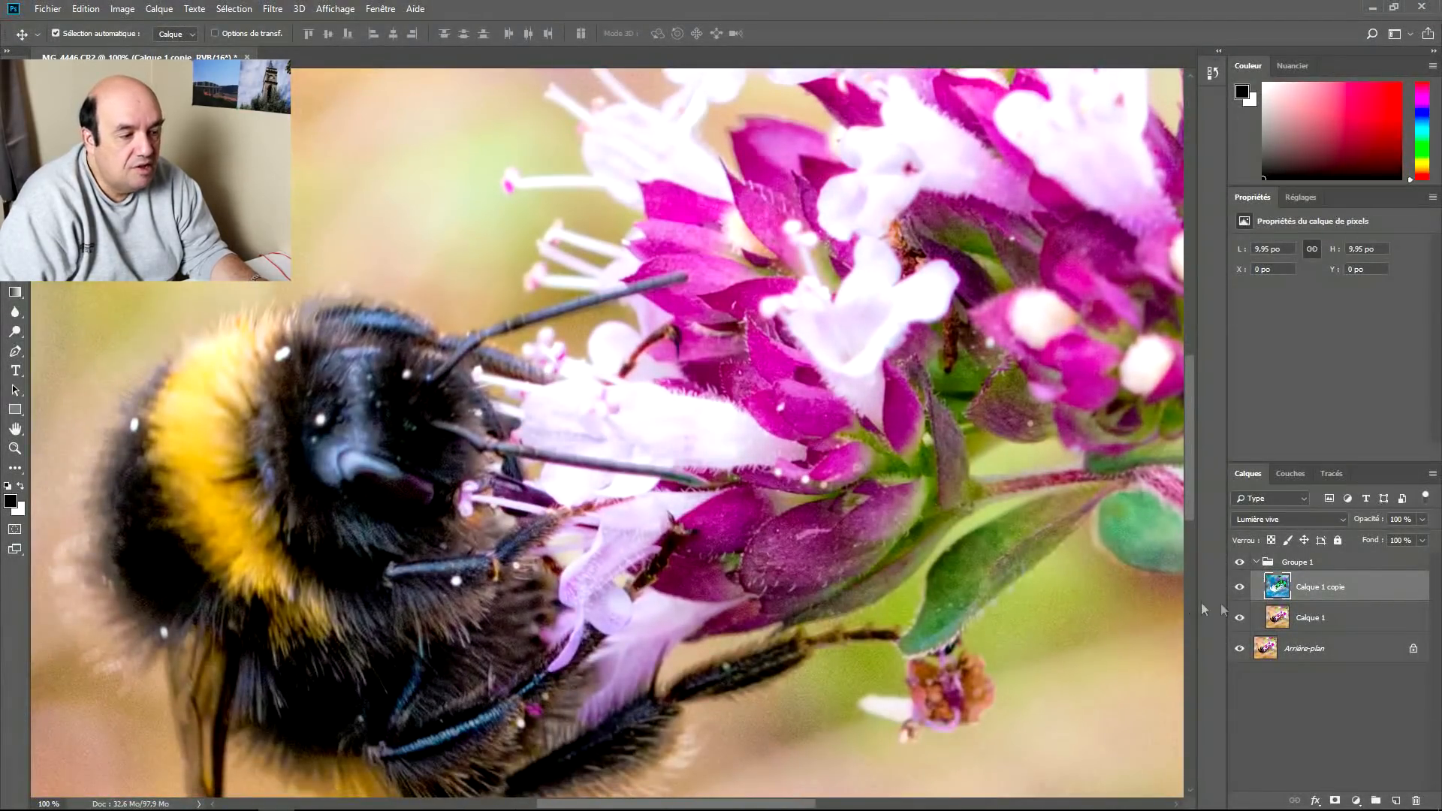
{"action": "left_click", "coordinate": [1241, 564]}
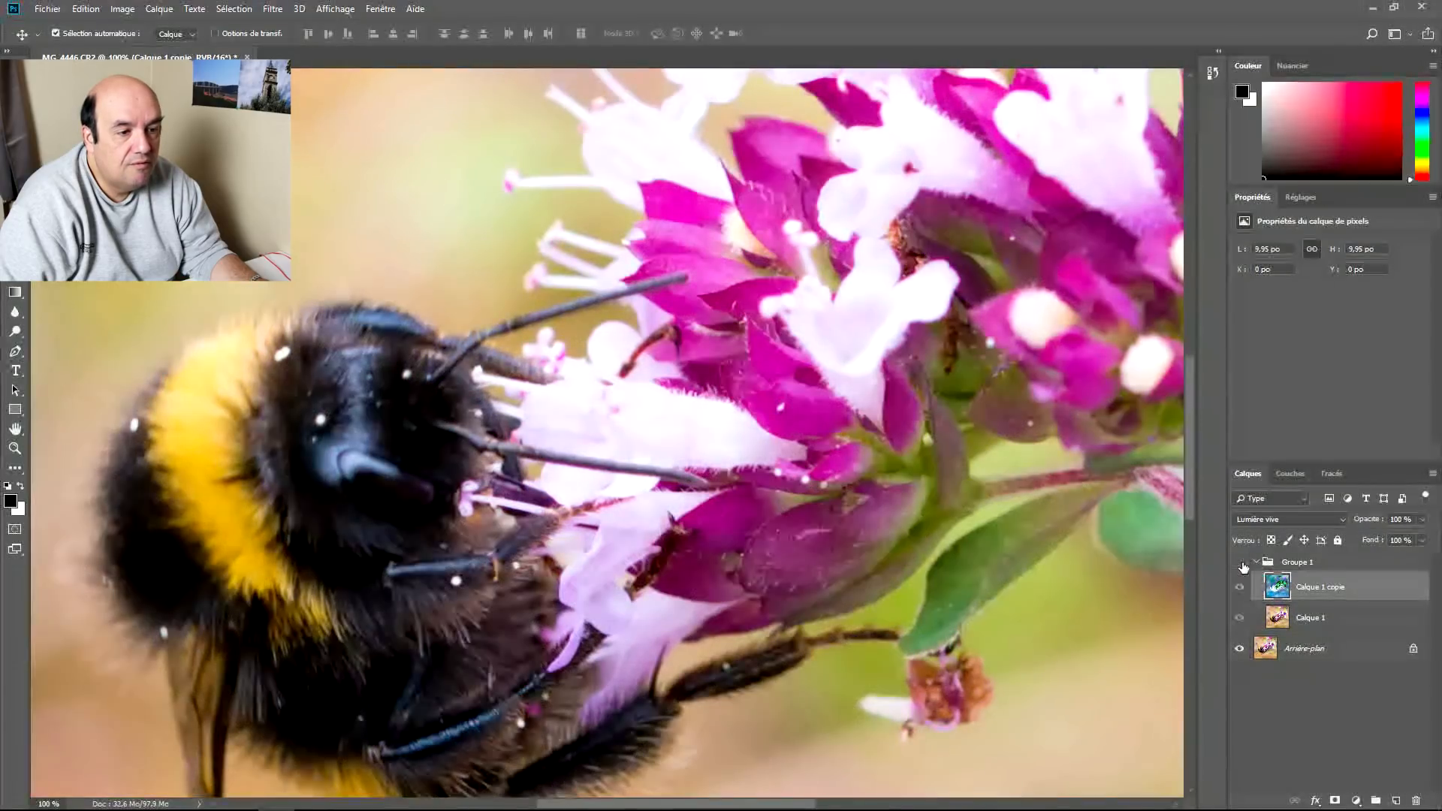
{"action": "left_click", "coordinate": [1241, 564]}
- Examine the bumblebee's fur, wing and legs at 100% with Groupe 1 alternately hidden and shown
{"action": "left_click_drag", "start_coordinate": [502, 636], "coordinate": [688, 383]}
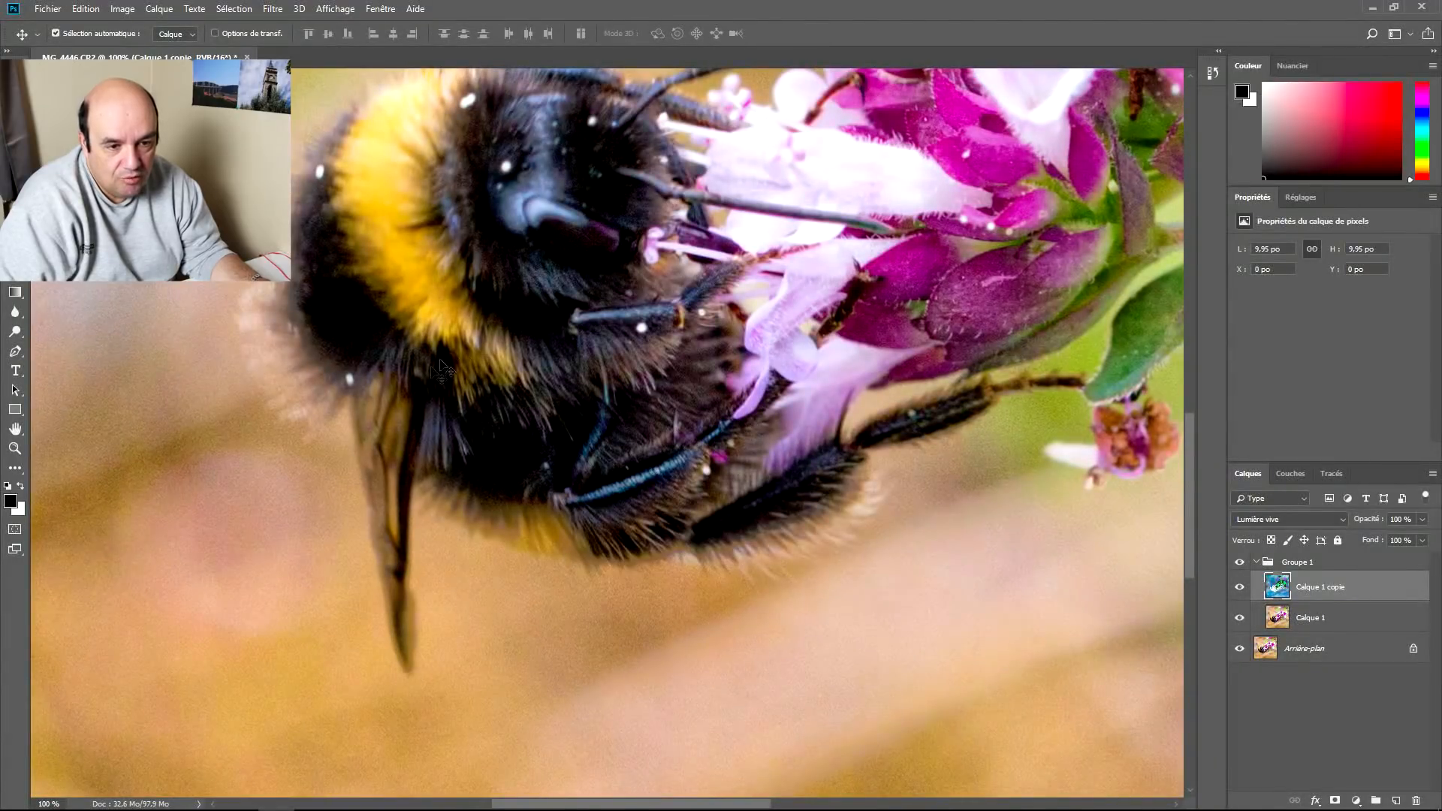
{"action": "left_click", "coordinate": [1241, 563]}
{"action": "left_click", "coordinate": [1241, 564]}
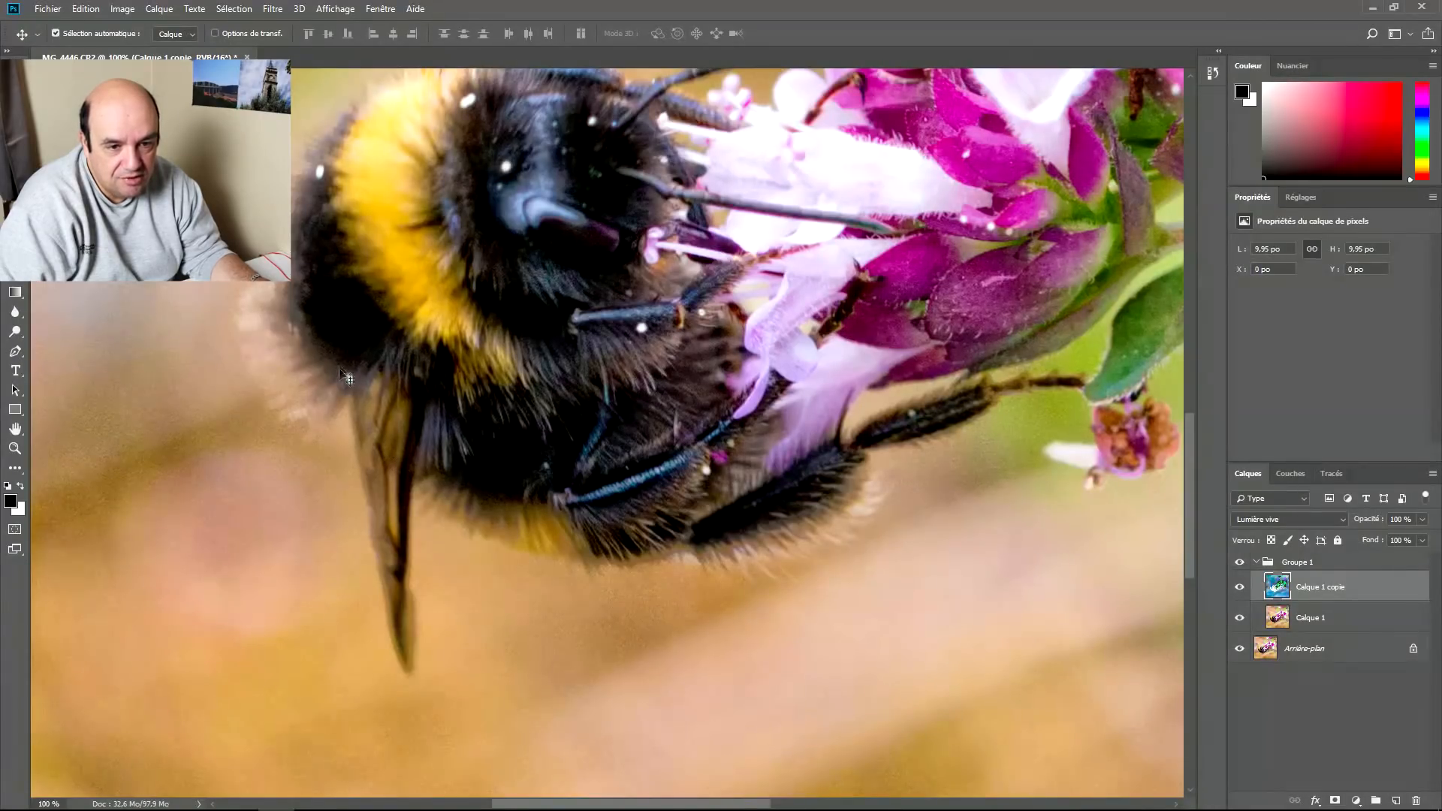
{"action": "left_click_drag", "start_coordinate": [365, 344], "coordinate": [422, 431]}
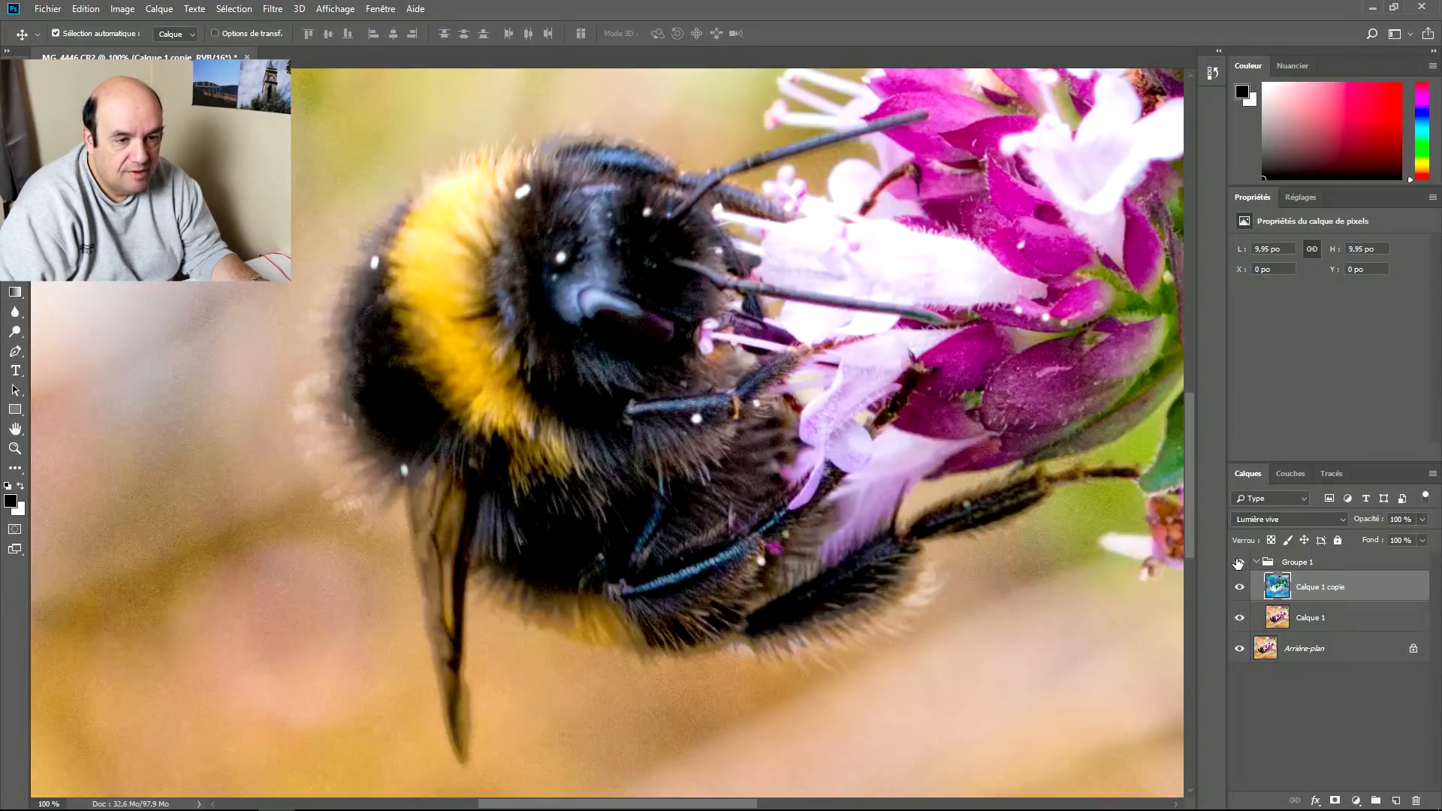
{"action": "left_click", "coordinate": [1240, 562]}
{"action": "left_click_drag", "start_coordinate": [535, 299], "coordinate": [653, 180]}
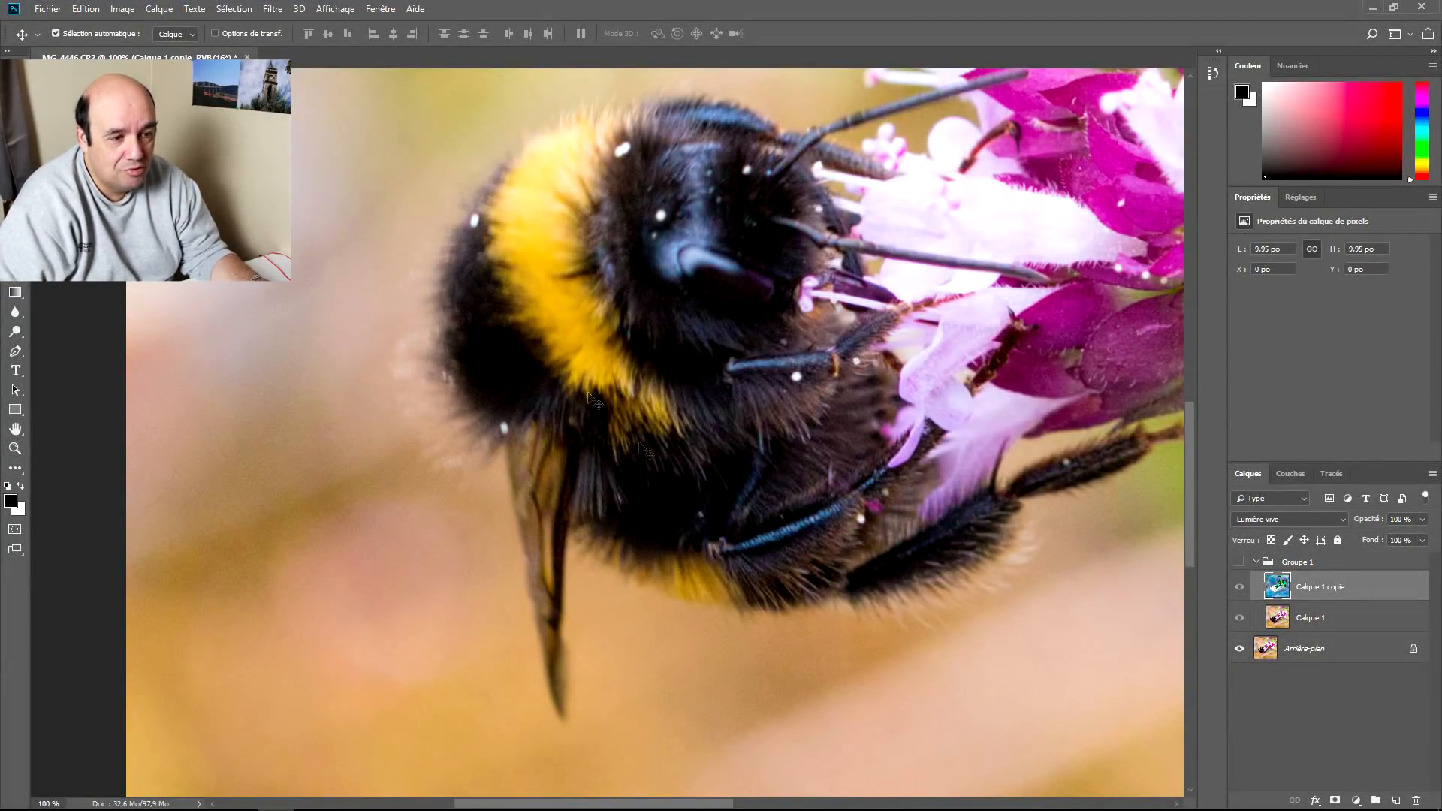
{"action": "left_click", "coordinate": [1237, 564]}
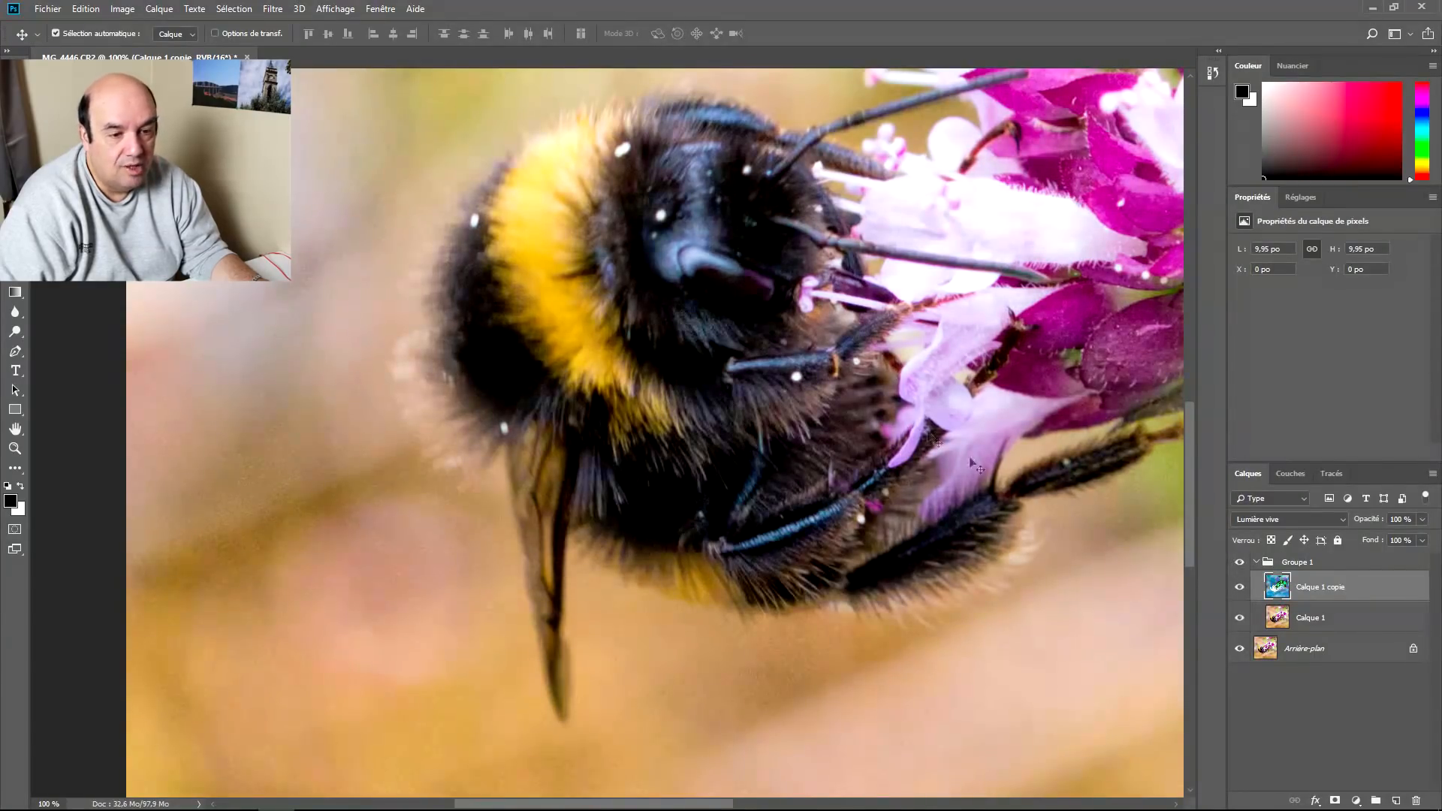
{"action": "left_click_drag", "start_coordinate": [655, 277], "coordinate": [678, 391]}
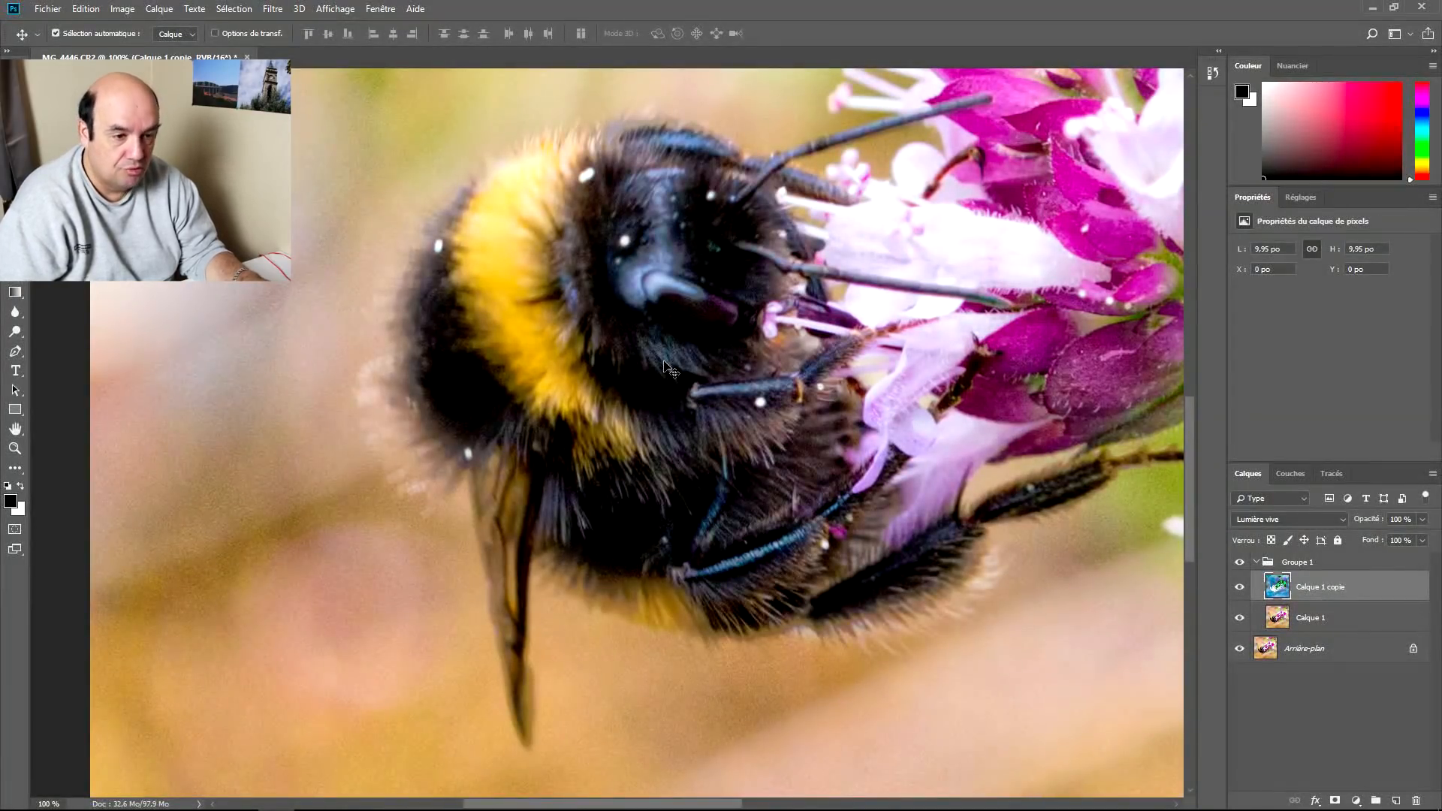
- Collapse Groupe 1 and compare the photo at 50% with the group hidden and shown
{"action": "key", "text": "ctrl+minus"}
{"action": "key", "text": "ctrl+minus"}
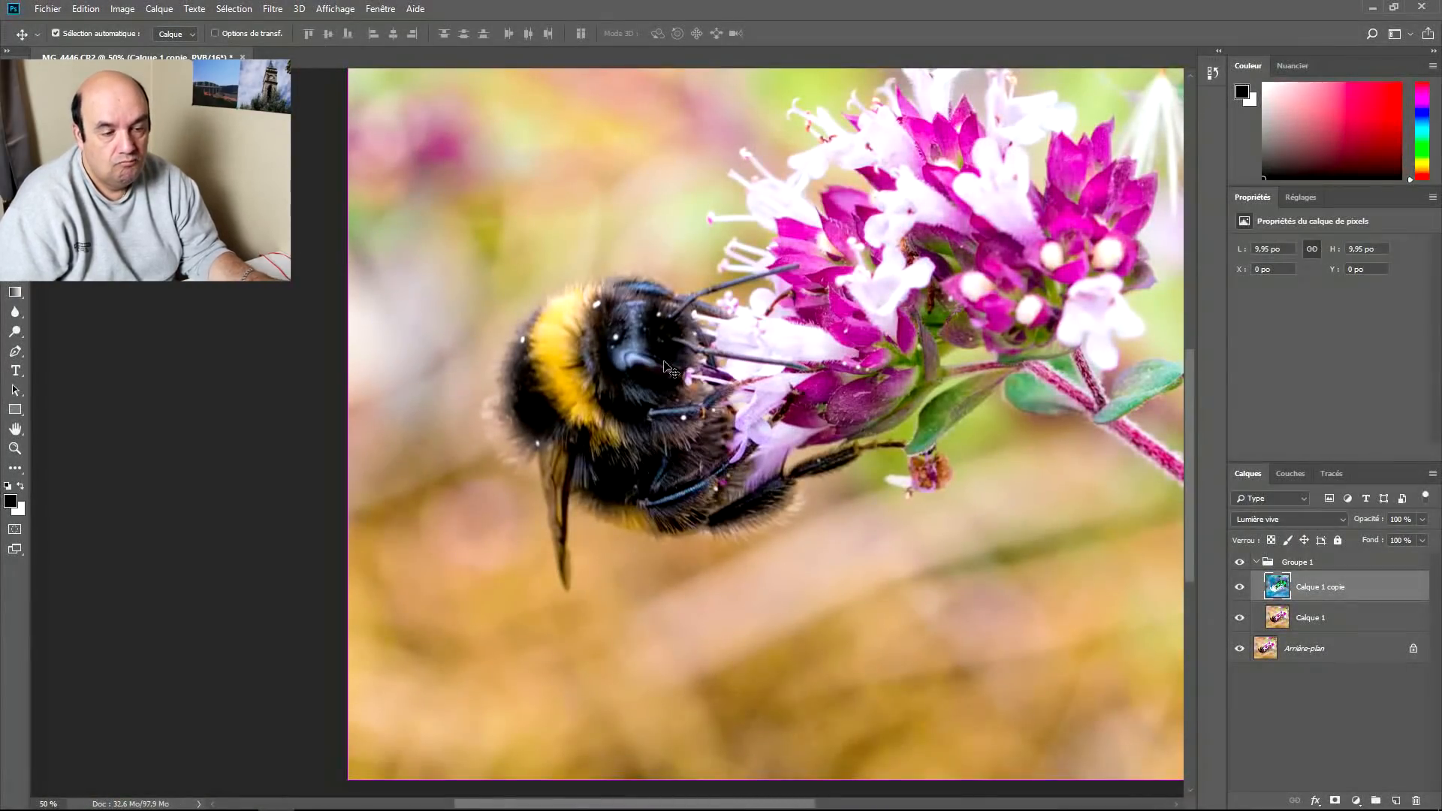
{"action": "left_click_drag", "start_coordinate": [772, 381], "coordinate": [653, 412]}
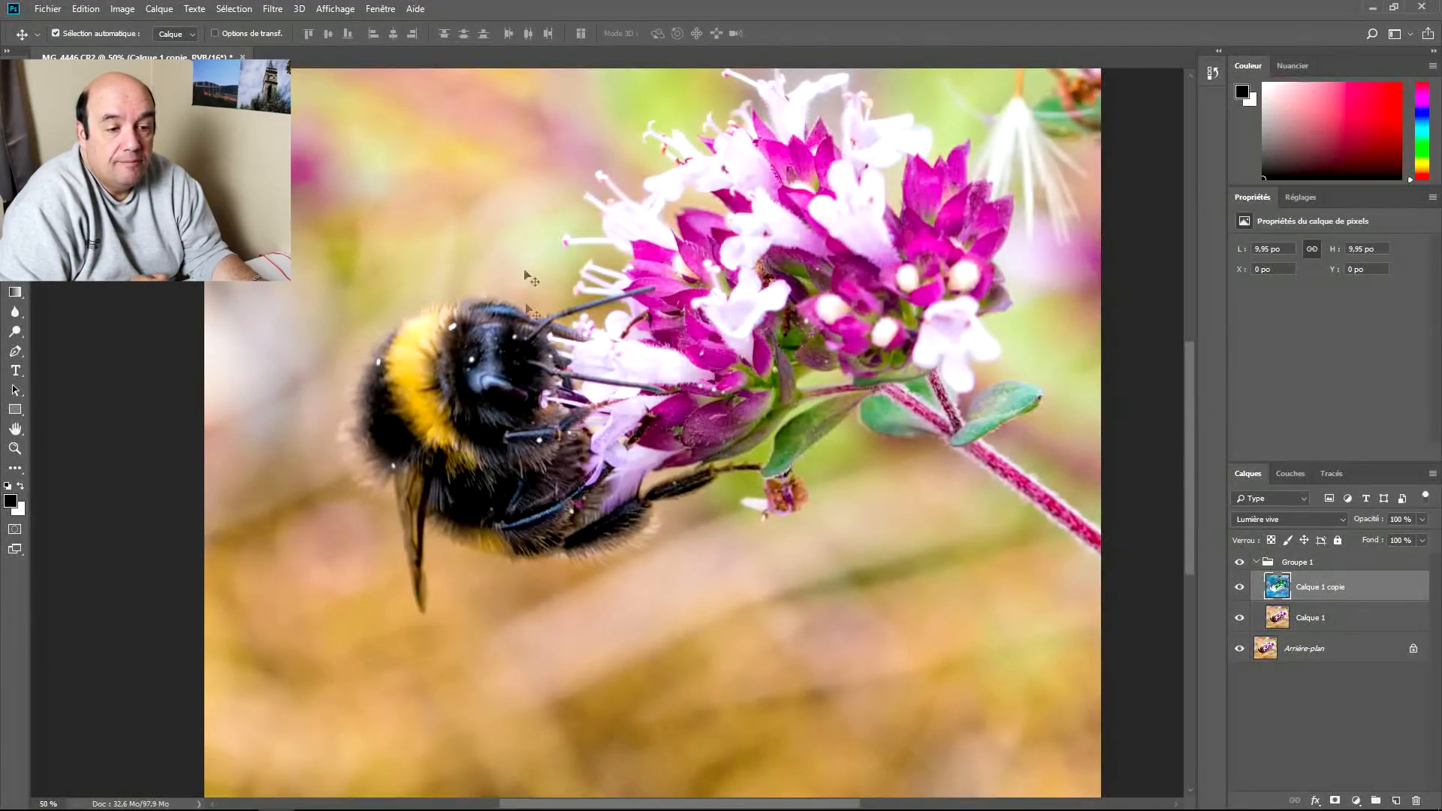
{"action": "left_click", "coordinate": [1257, 563]}
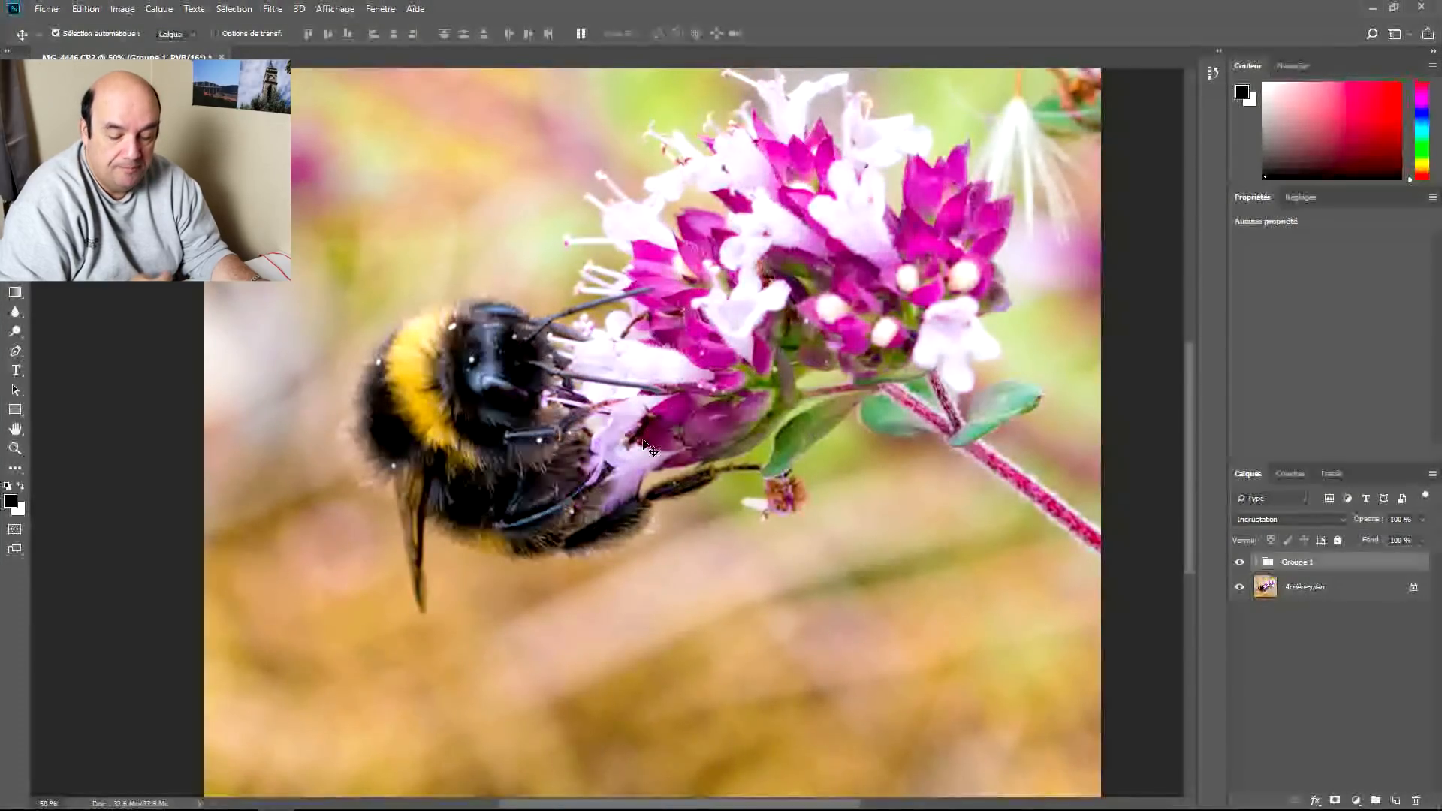
{"action": "left_click", "coordinate": [1239, 563]}
{"action": "left_click", "coordinate": [1239, 563]}
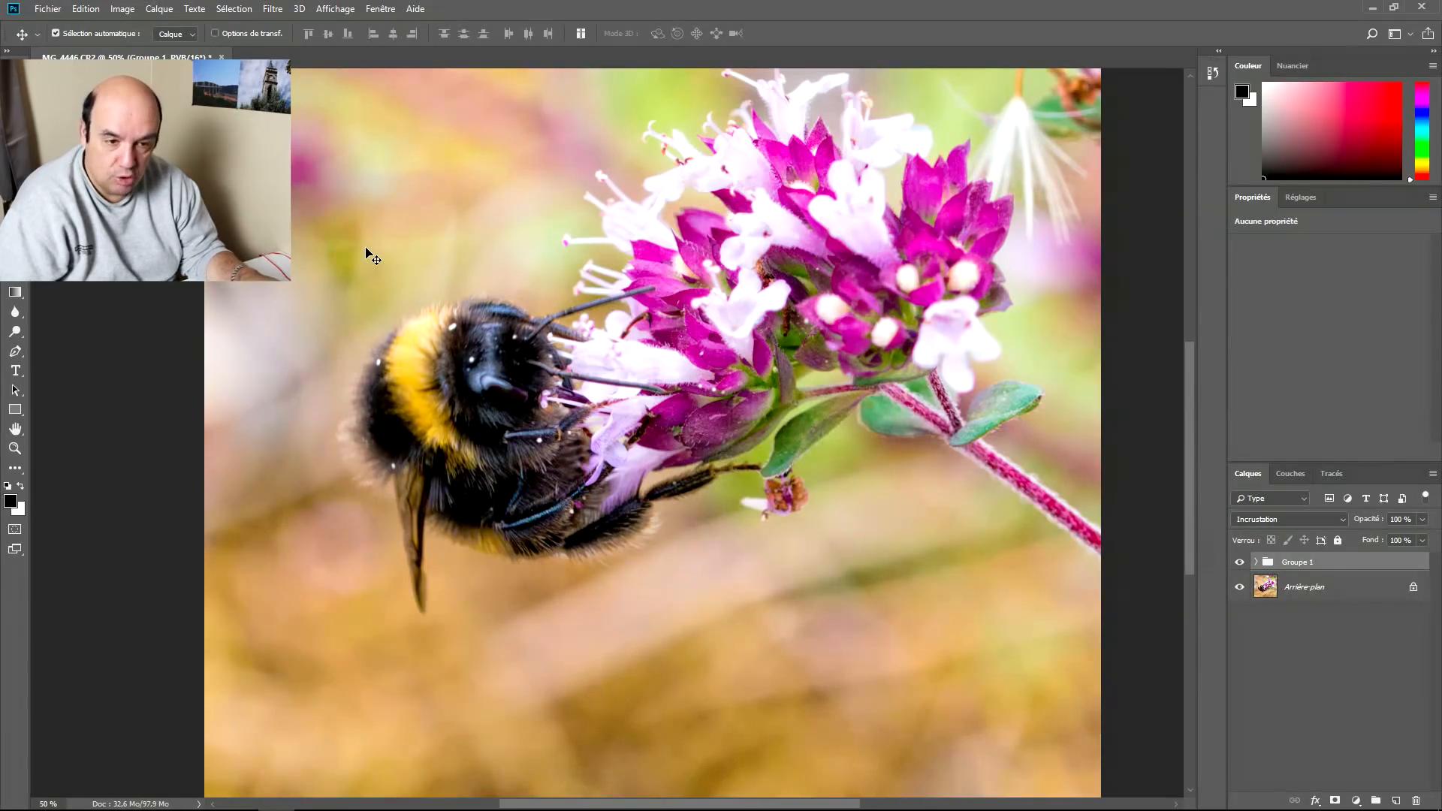
- Inspect the noise in the blurred background at 200% with Groupe 1 hidden and shown
{"action": "key", "text": "ctrl+plus"}
{"action": "key", "text": "ctrl+plus"}
{"action": "key", "text": "ctrl+plus"}
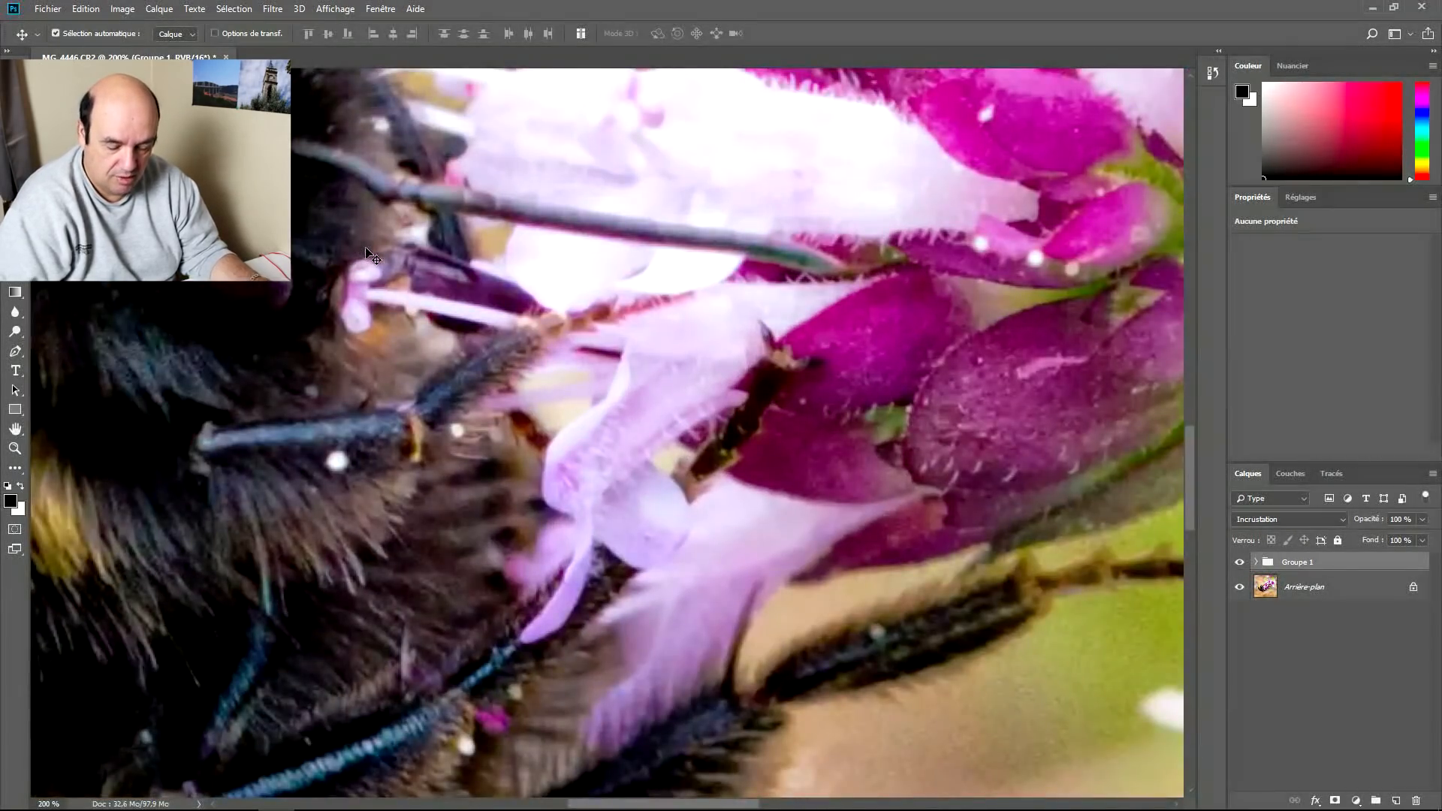
{"action": "left_click_drag", "start_coordinate": [368, 256], "coordinate": [827, 569]}
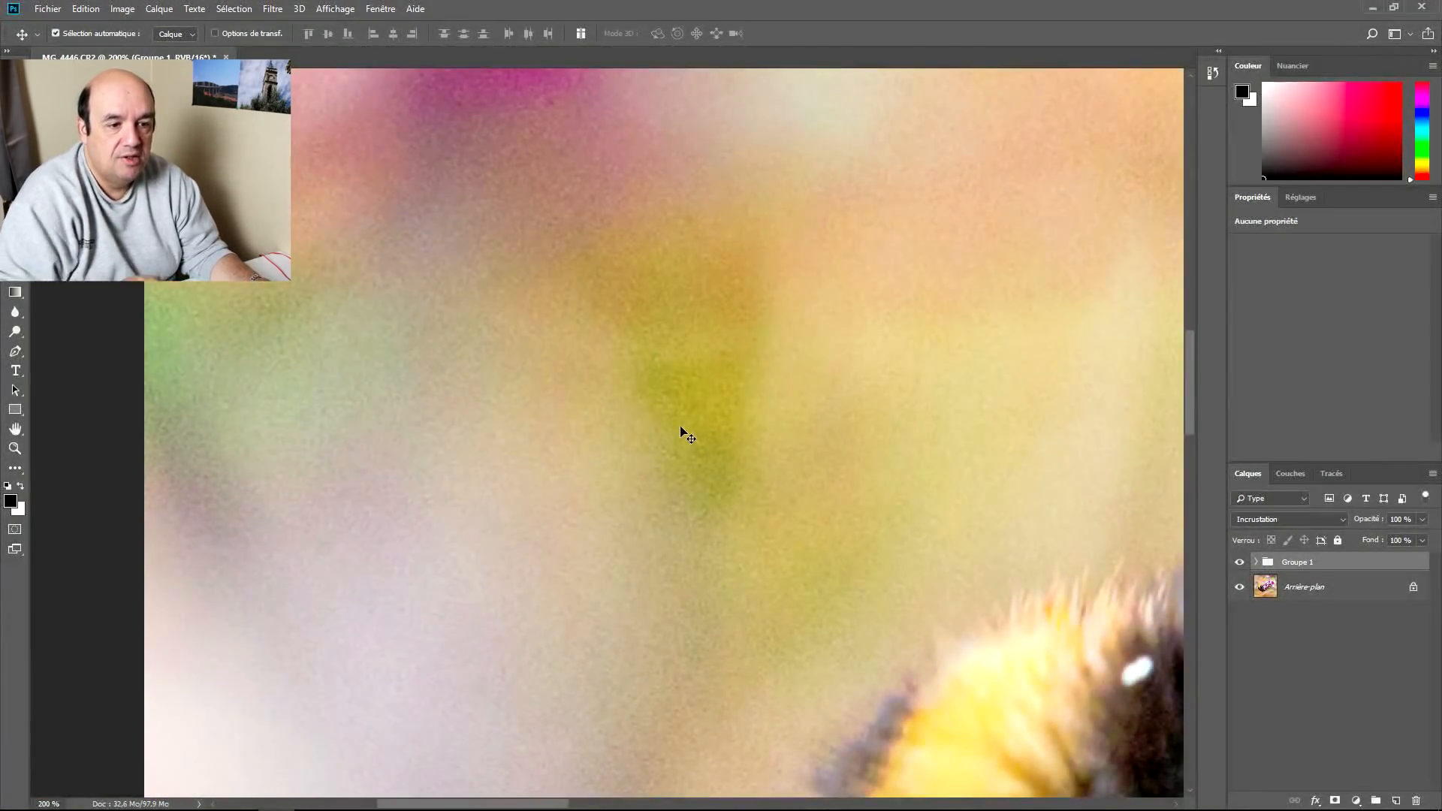
{"action": "left_click", "coordinate": [1240, 564]}
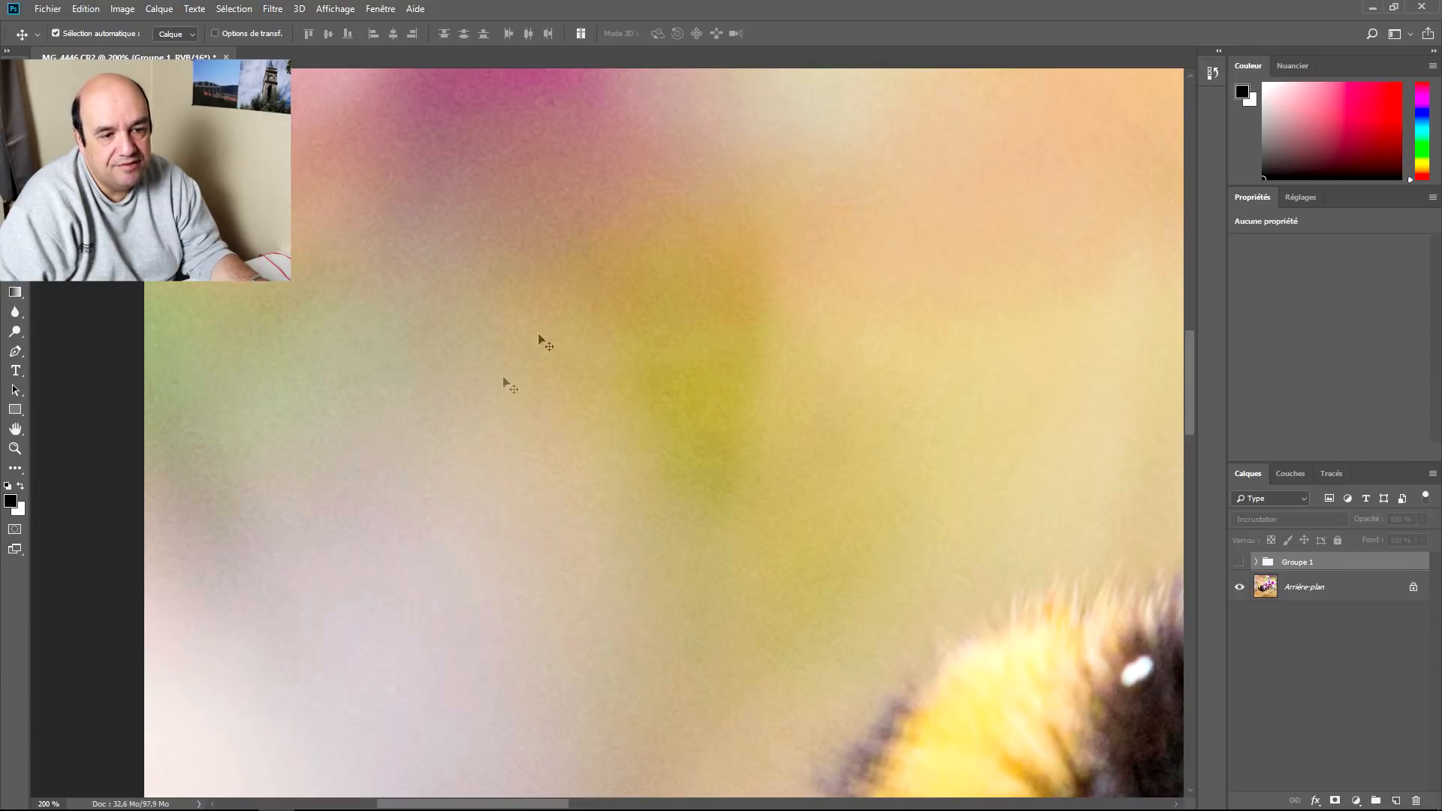
{"action": "left_click", "coordinate": [1240, 564]}
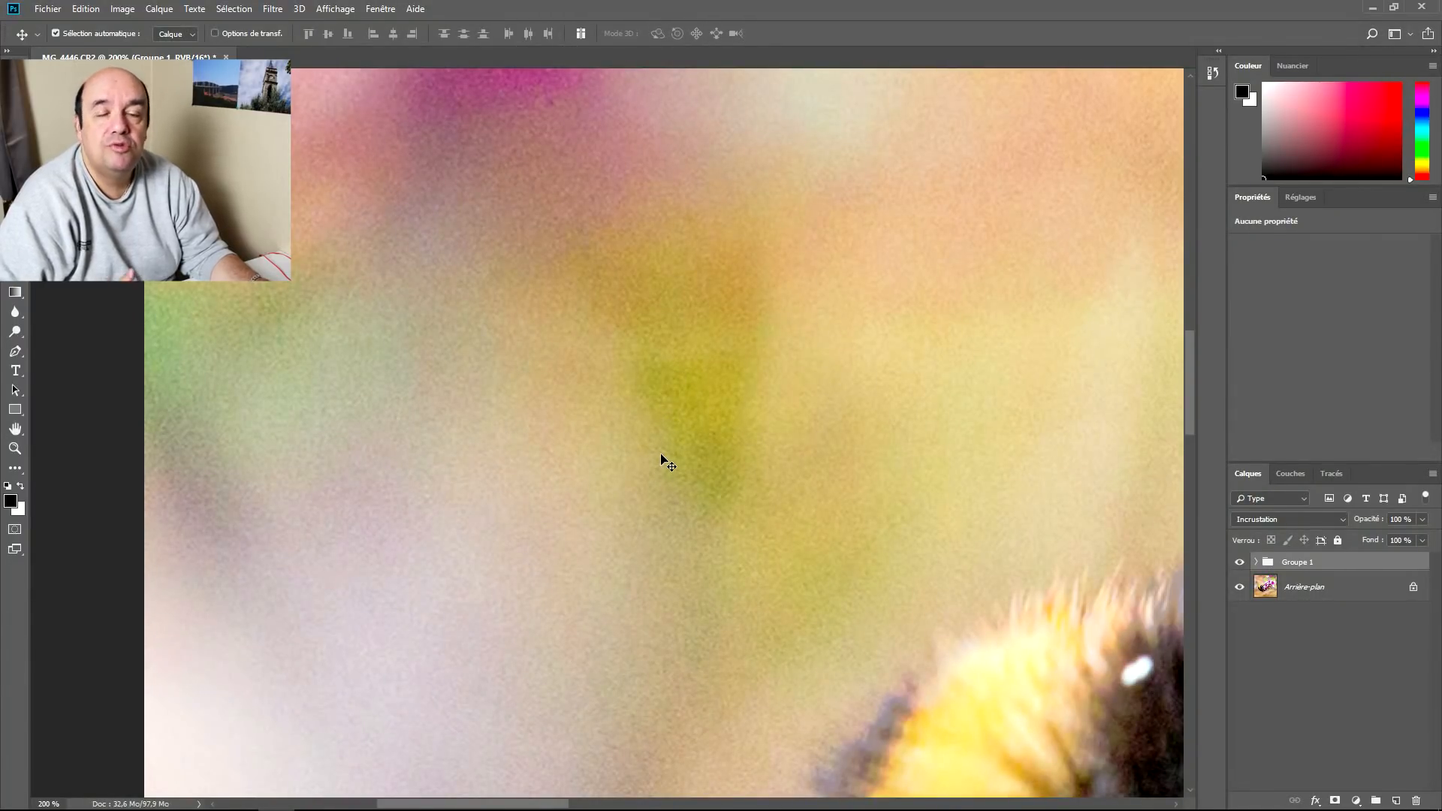
- Compare the photo with Groupe 1 hidden and shown, from 100% out to the whole image at 33.3%
{"action": "left_click", "coordinate": [1245, 565]}
{"action": "key", "text": "ctrl+minus"}
{"action": "key", "text": "ctrl+minus"}
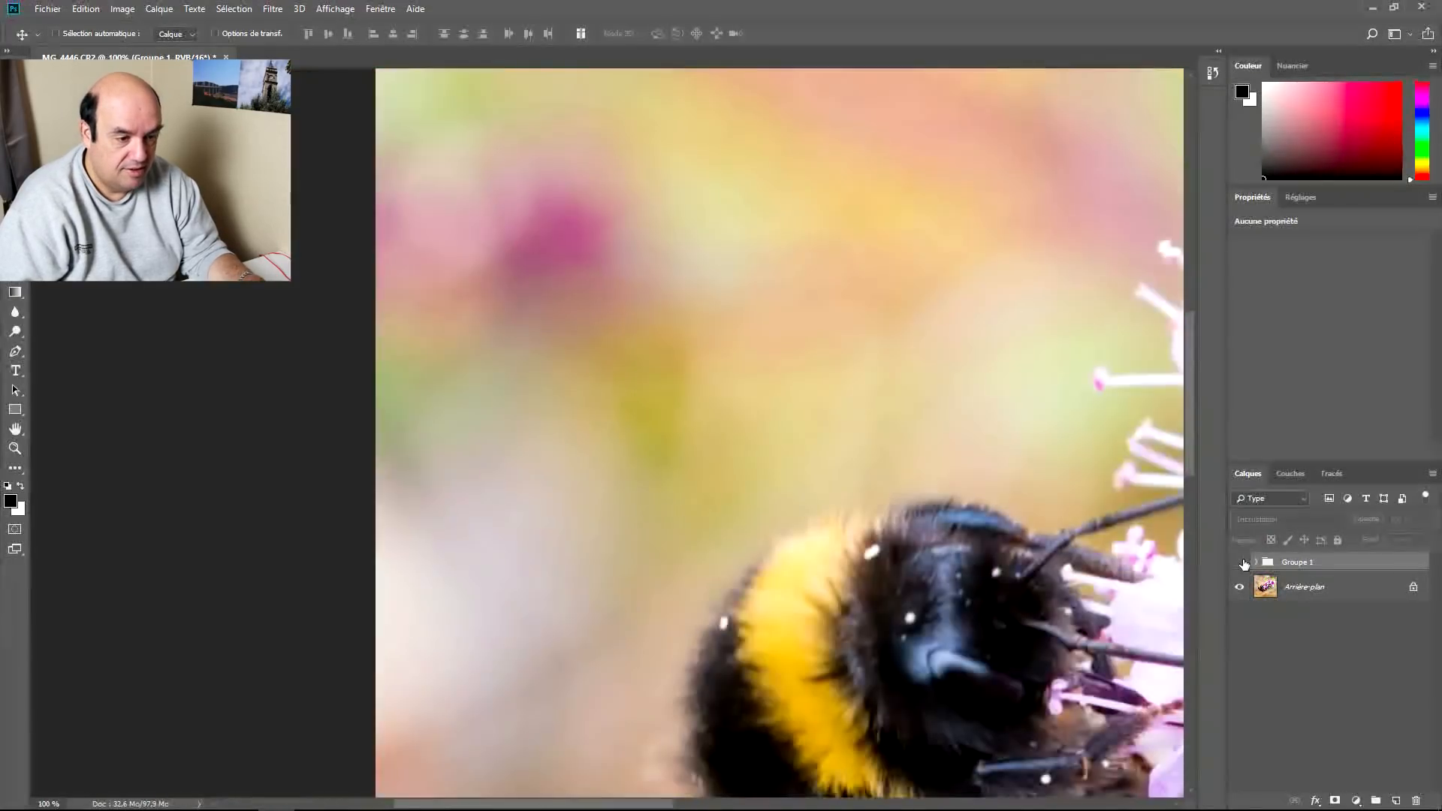
{"action": "key", "text": "ctrl+minus"}
{"action": "key", "text": "ctrl+minus"}
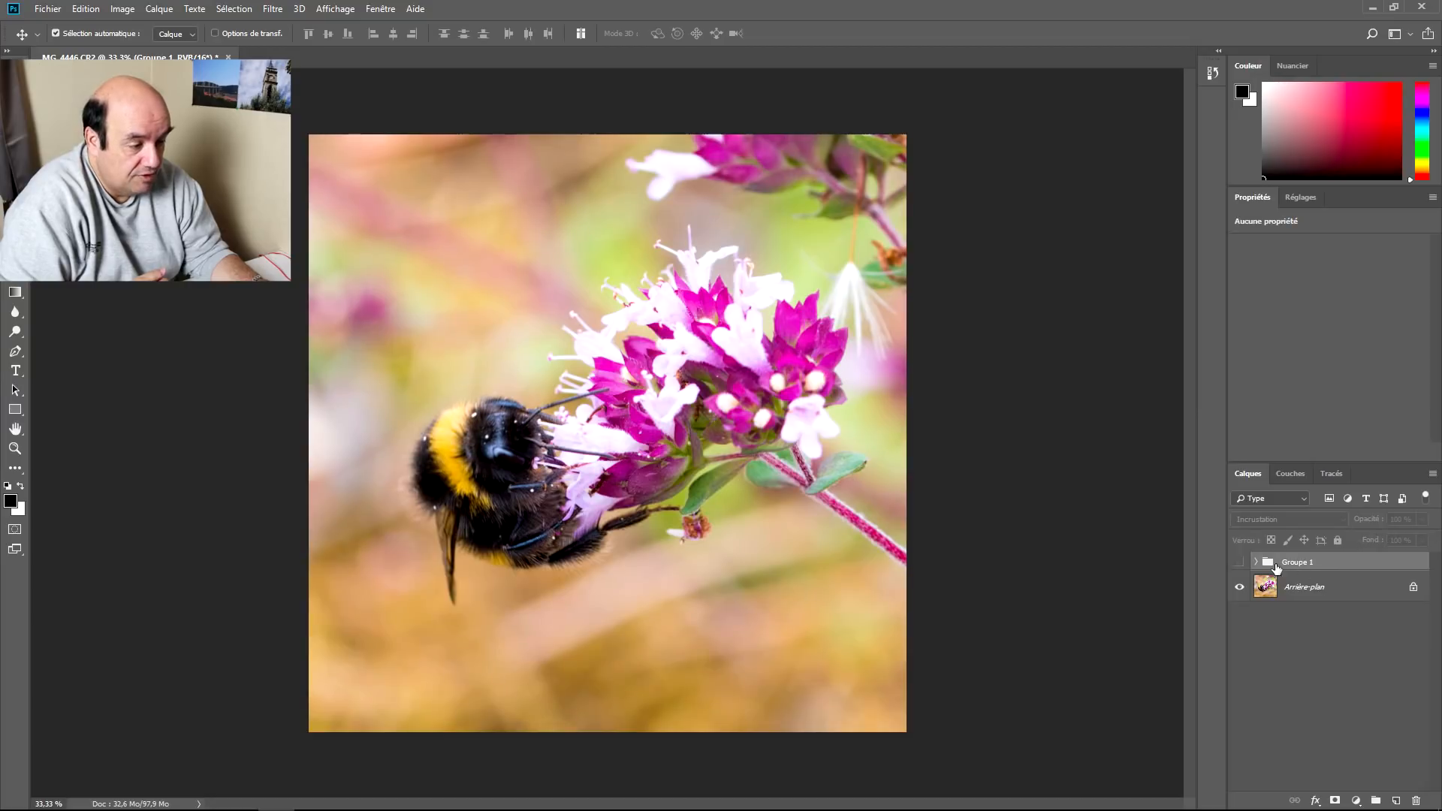
{"action": "left_click", "coordinate": [1241, 565]}
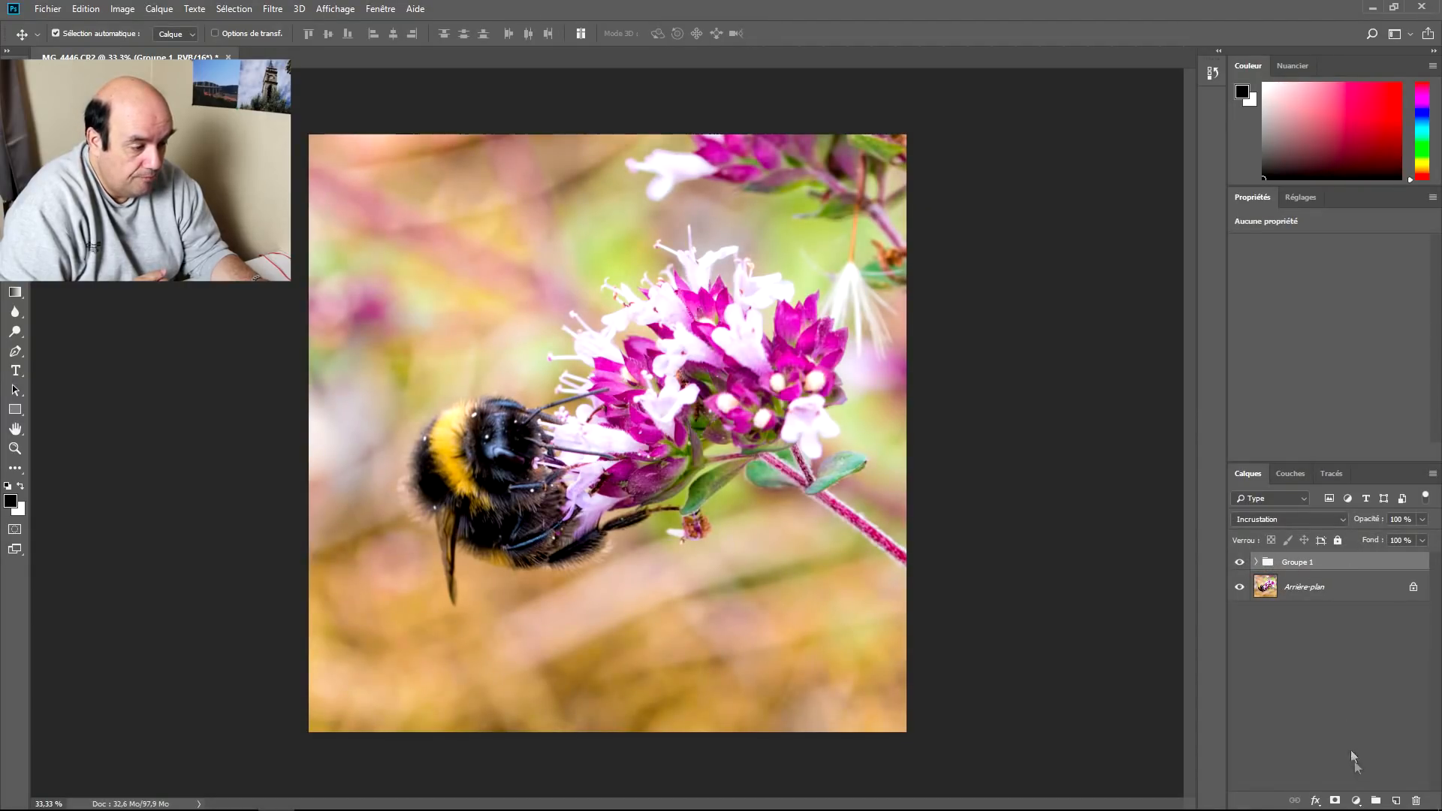
- Add a layer mask to Groupe 1 and paint it black over the background around the bumblebee and flower, using a 613 px brush with 81% smoothing
{"action": "left_click", "coordinate": [1336, 802]}
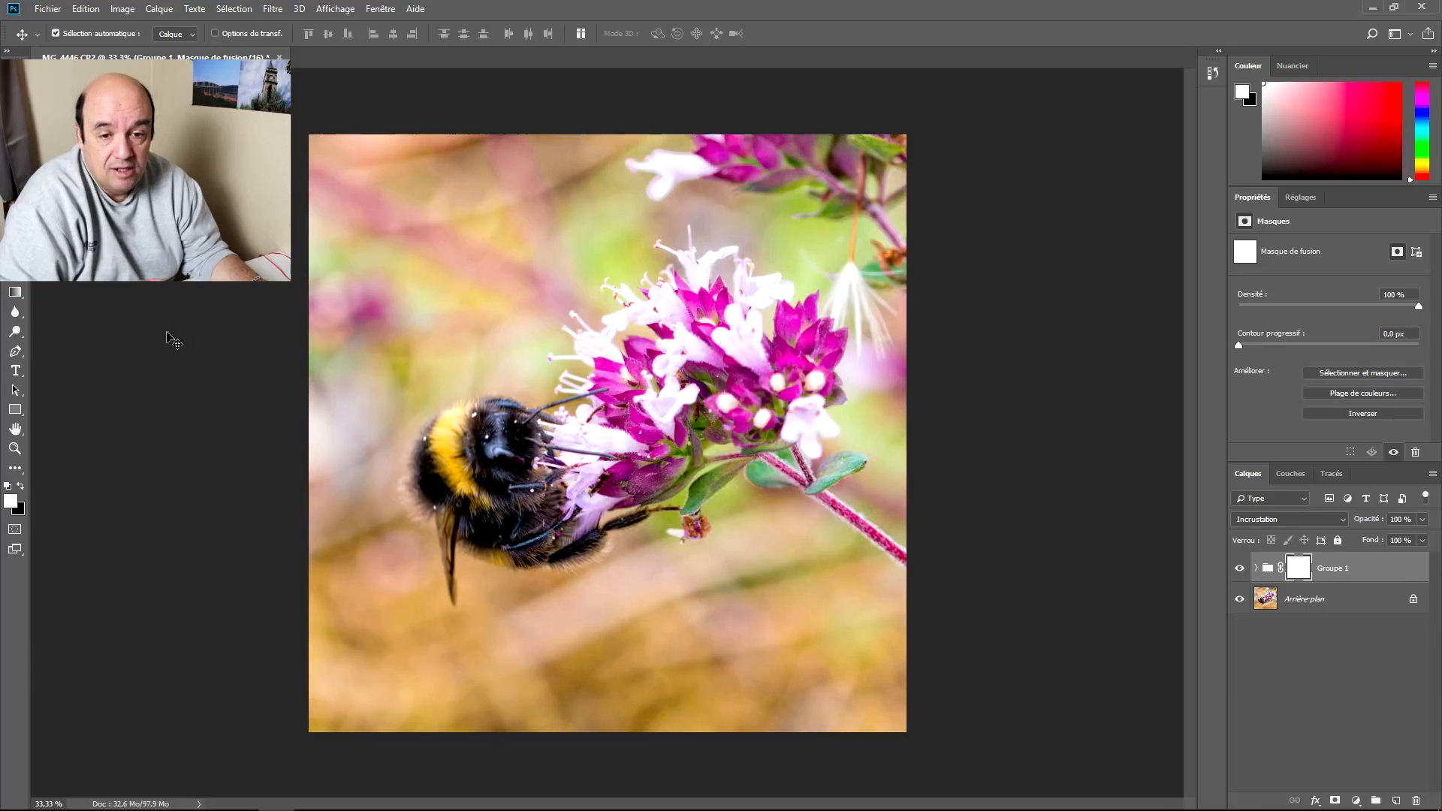
{"action": "key", "text": "b"}
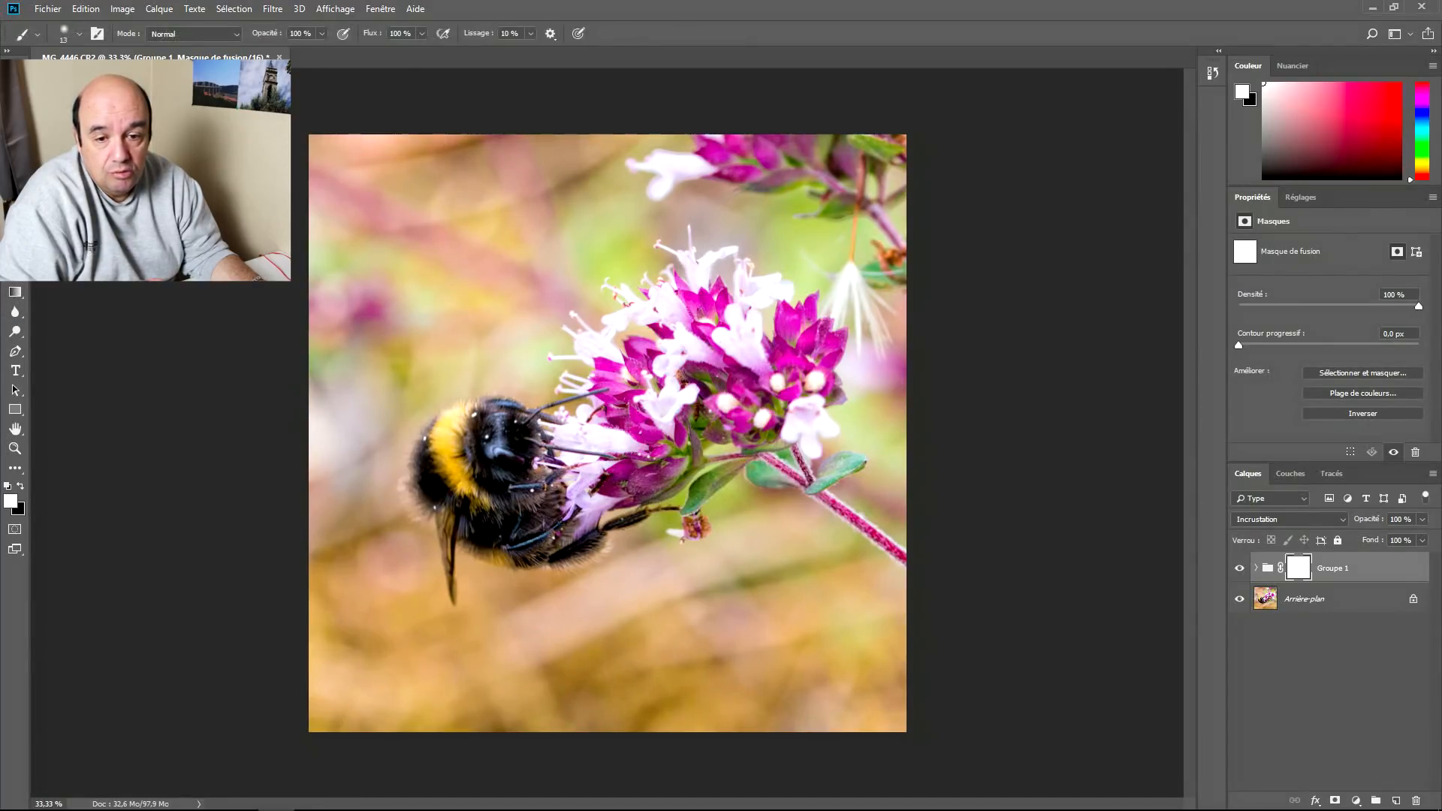
{"action": "left_click", "coordinate": [21, 486]}
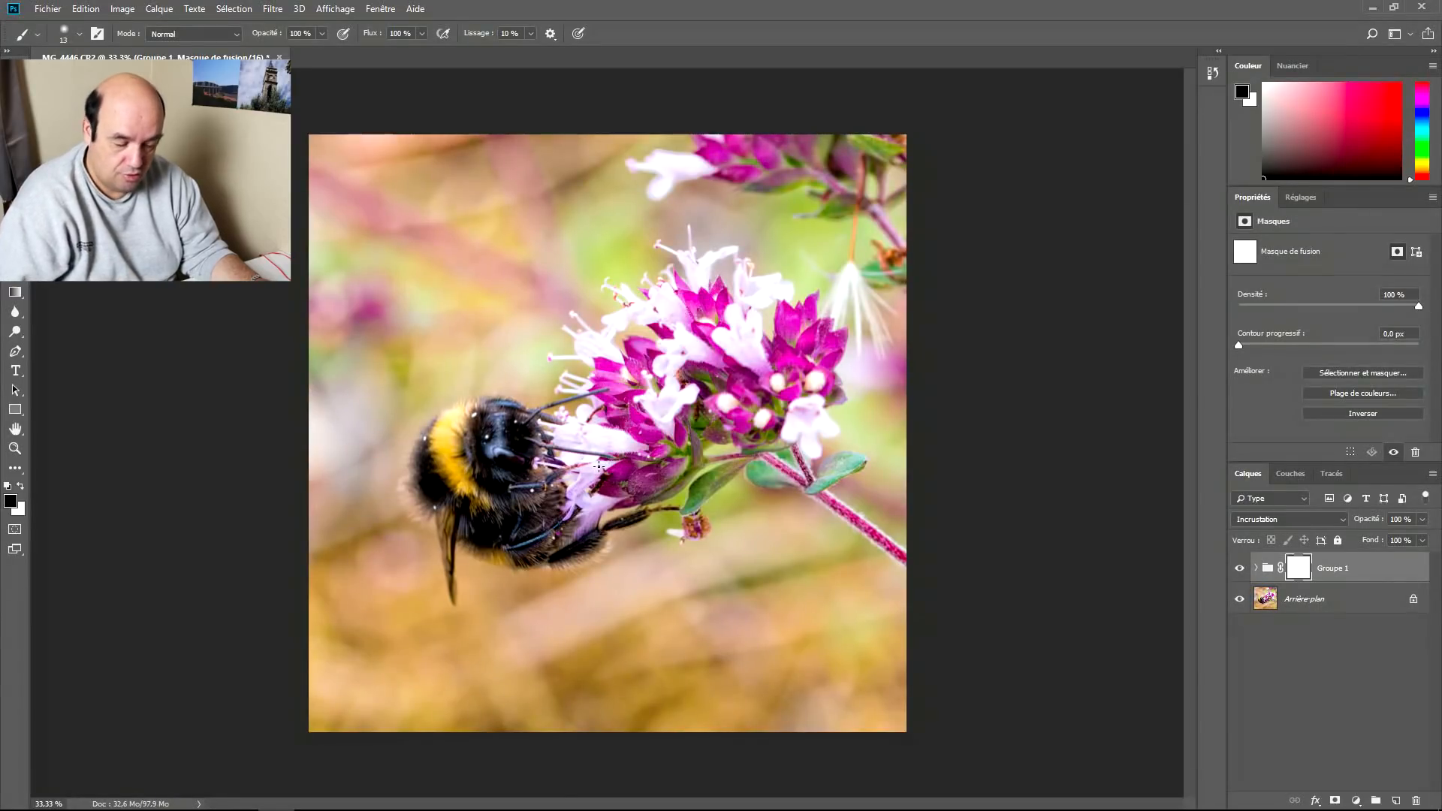
{"action": "left_click_drag", "start_coordinate": [582, 487], "coordinate": [659, 494]}
{"action": "left_click", "coordinate": [531, 33]}
{"action": "left_click_drag", "start_coordinate": [526, 50], "coordinate": [580, 50]}
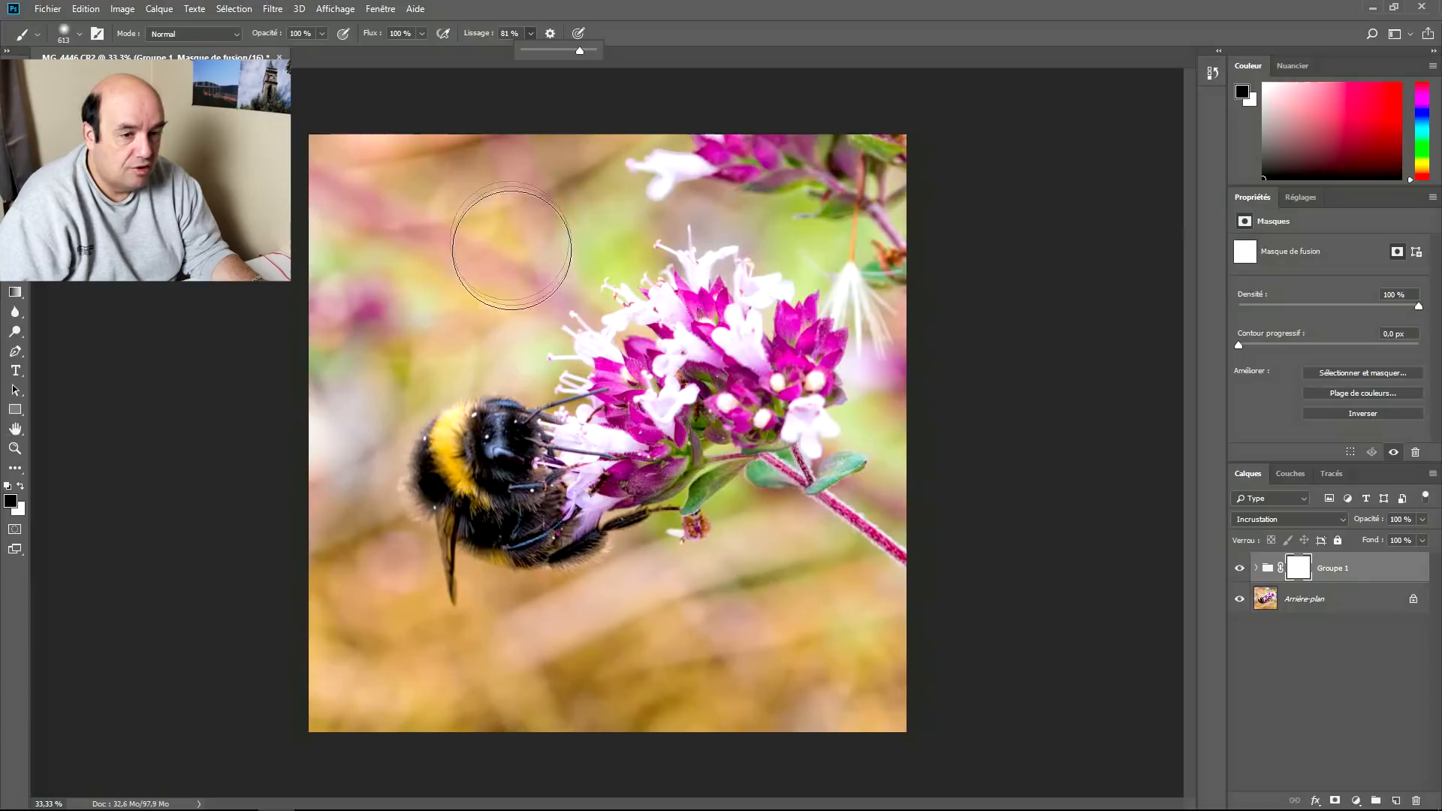
{"action": "left_click", "coordinate": [377, 191]}
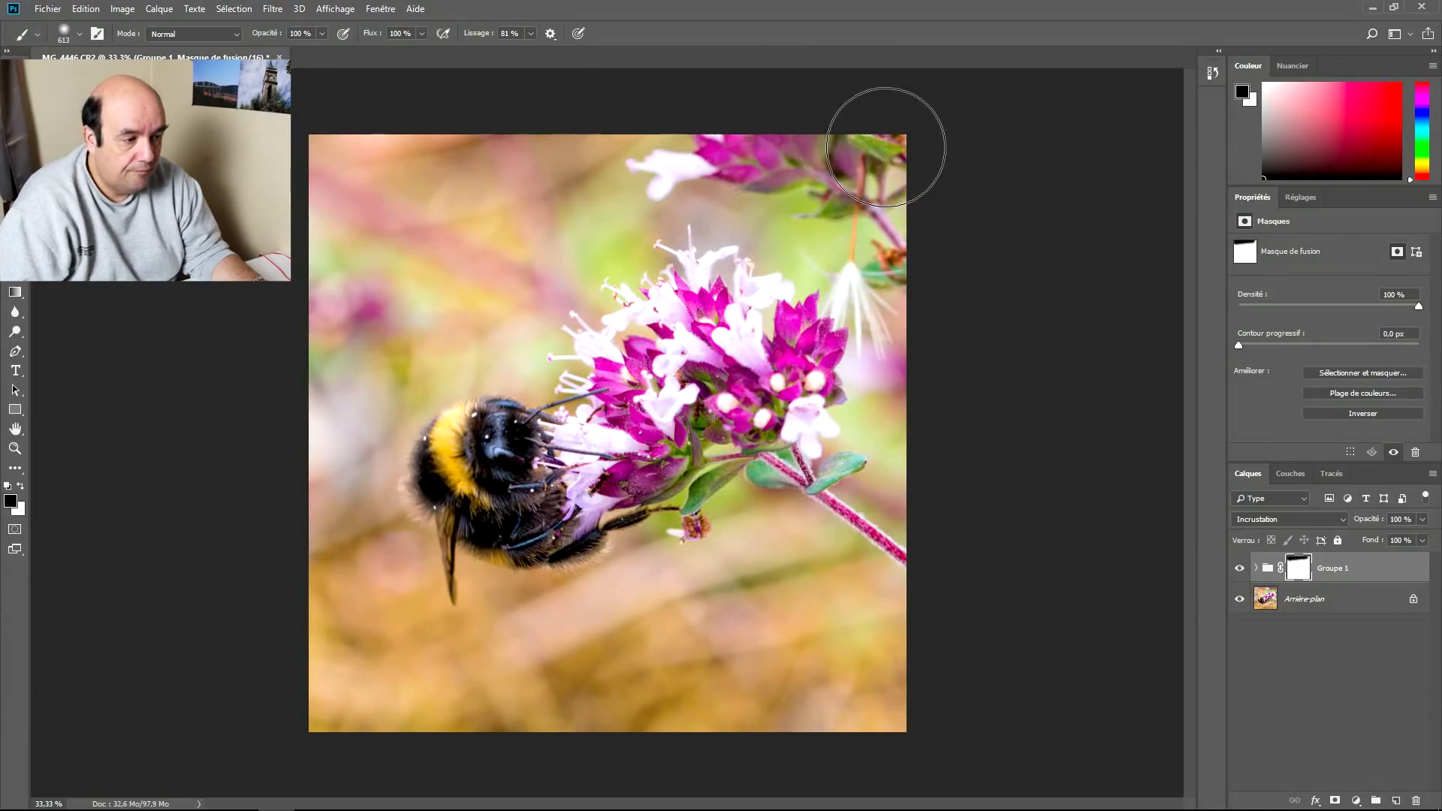
{"action": "mouse_move", "coordinate": [855, 153]}
{"action": "left_mouse_down"}
{"action": "mouse_move", "coordinate": [922, 393]}
{"action": "mouse_move", "coordinate": [927, 480]}
{"action": "left_mouse_up"}
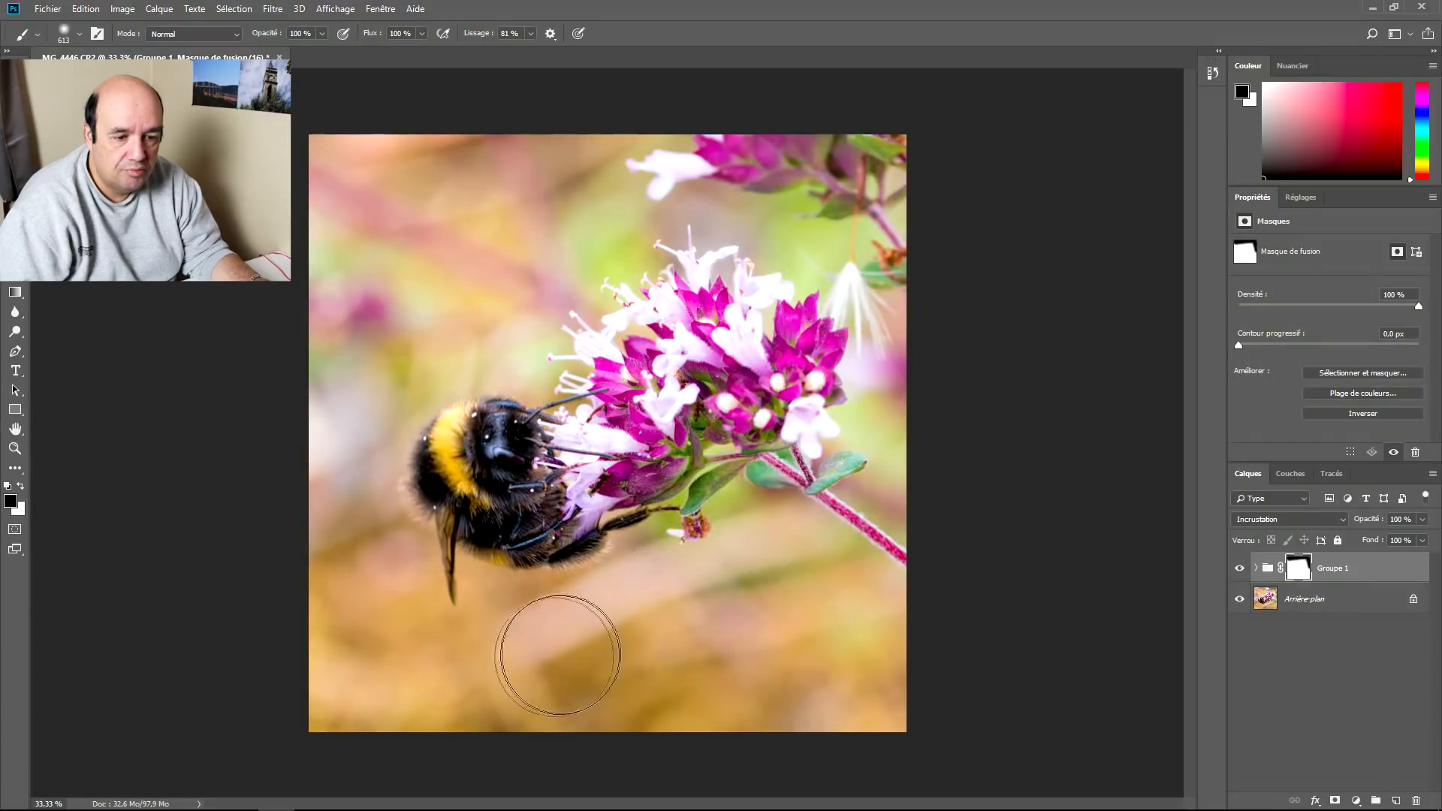
{"action": "mouse_move", "coordinate": [360, 680]}
{"action": "left_mouse_down"}
{"action": "mouse_move", "coordinate": [336, 539]}
{"action": "mouse_move", "coordinate": [347, 155]}
{"action": "left_mouse_up"}
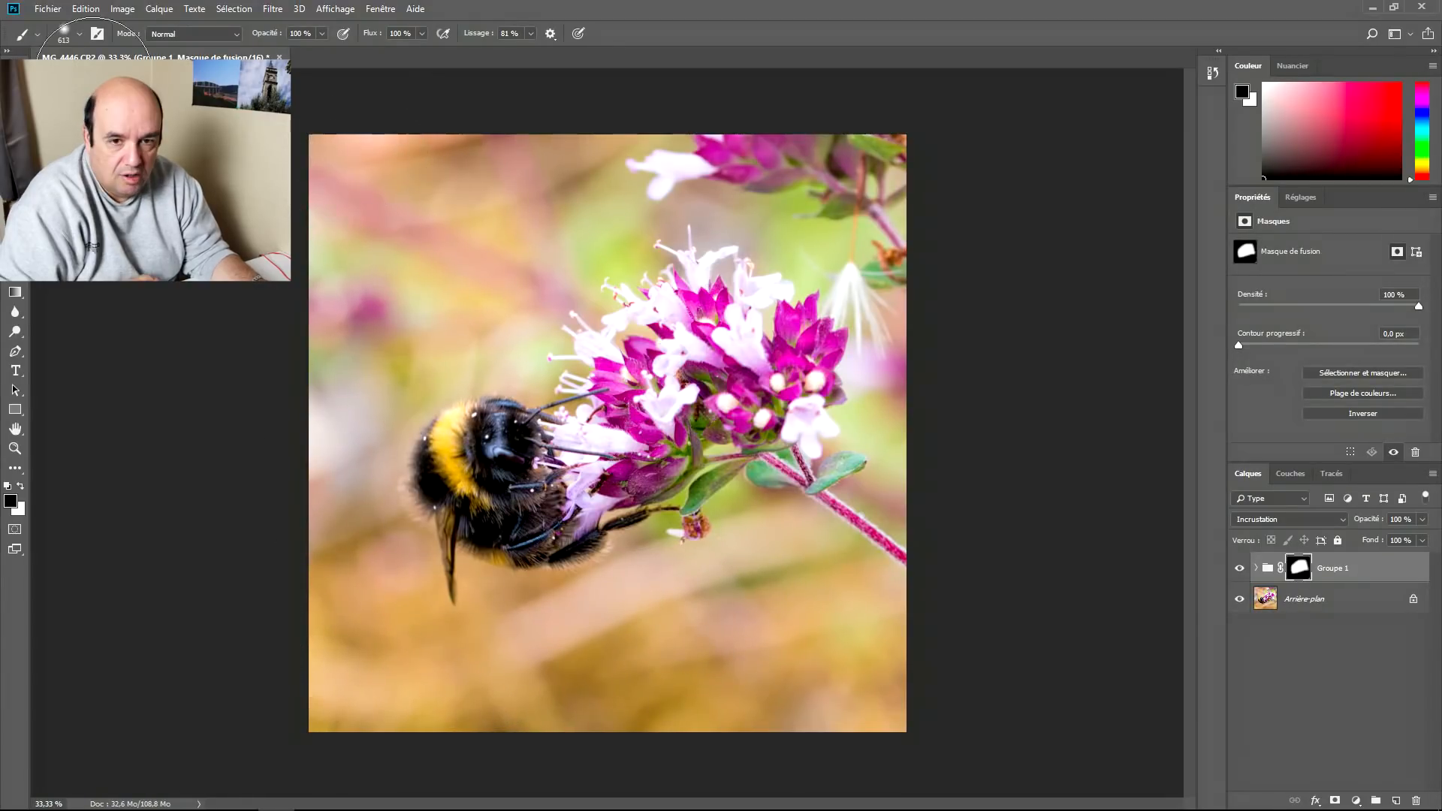
{"action": "key", "text": "v"}
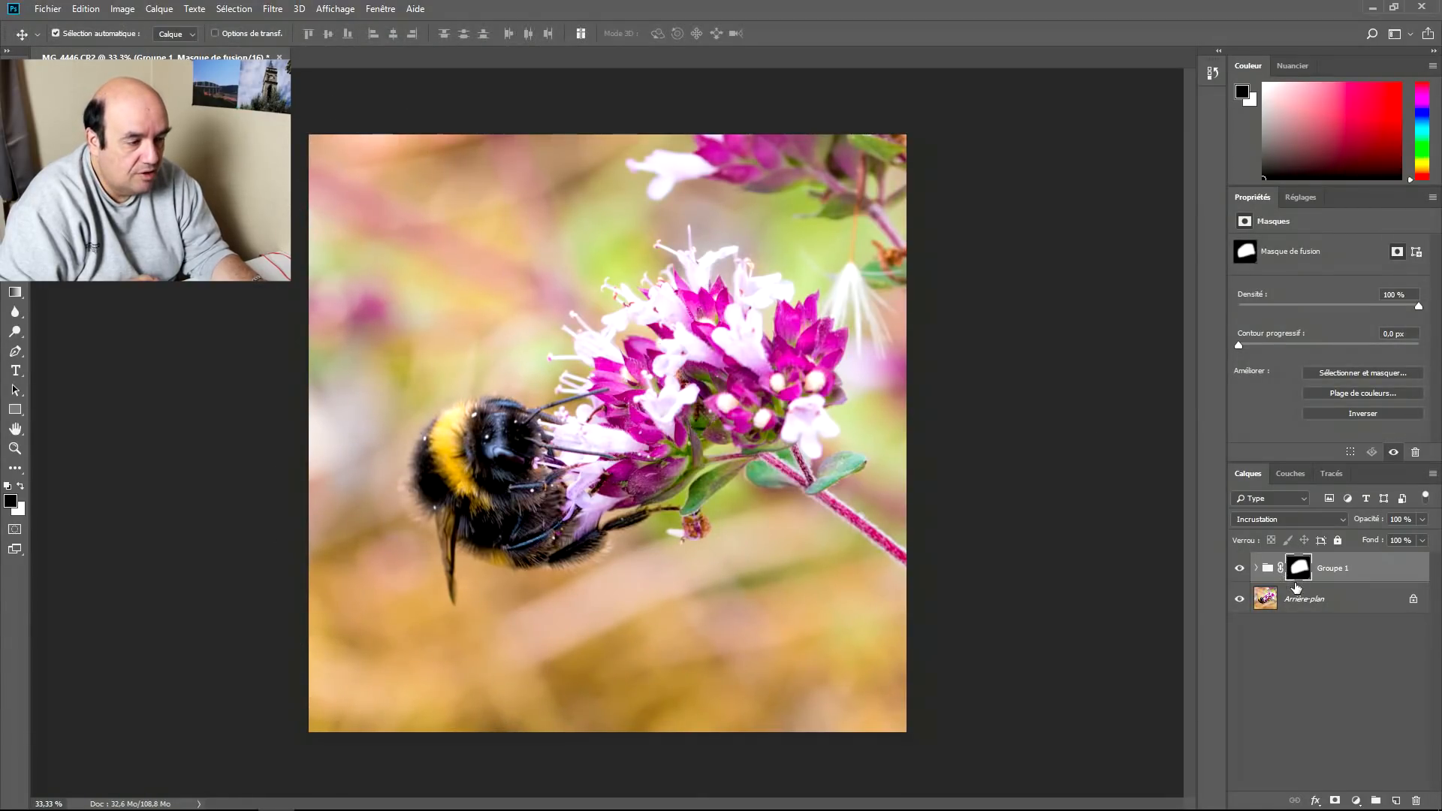
- Check the masked Groupe 1's effect on the whole photo by alternately hiding and showing the group
{"action": "left_click", "coordinate": [1242, 571]}
{"action": "left_click", "coordinate": [1241, 569]}
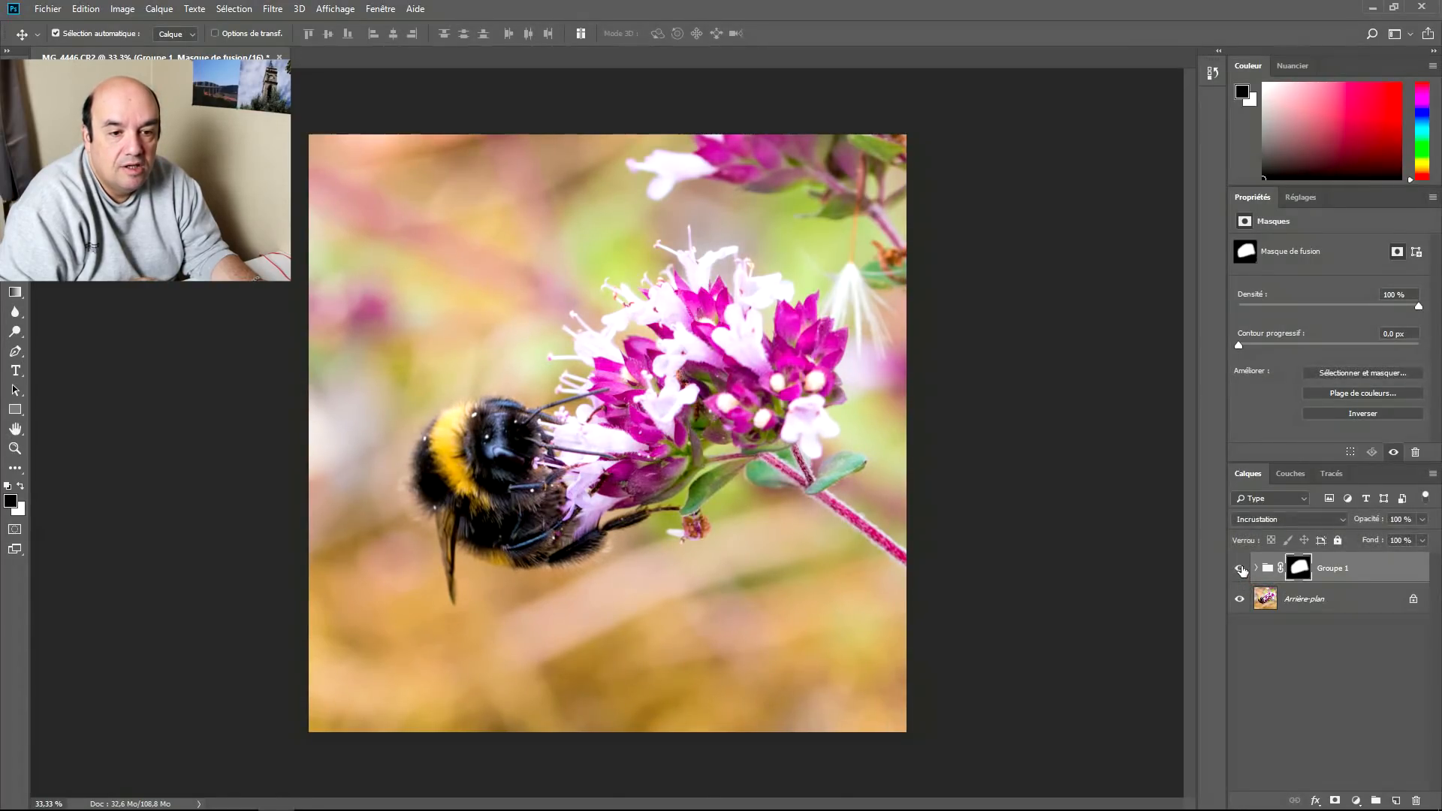
{"action": "left_click", "coordinate": [1242, 571]}
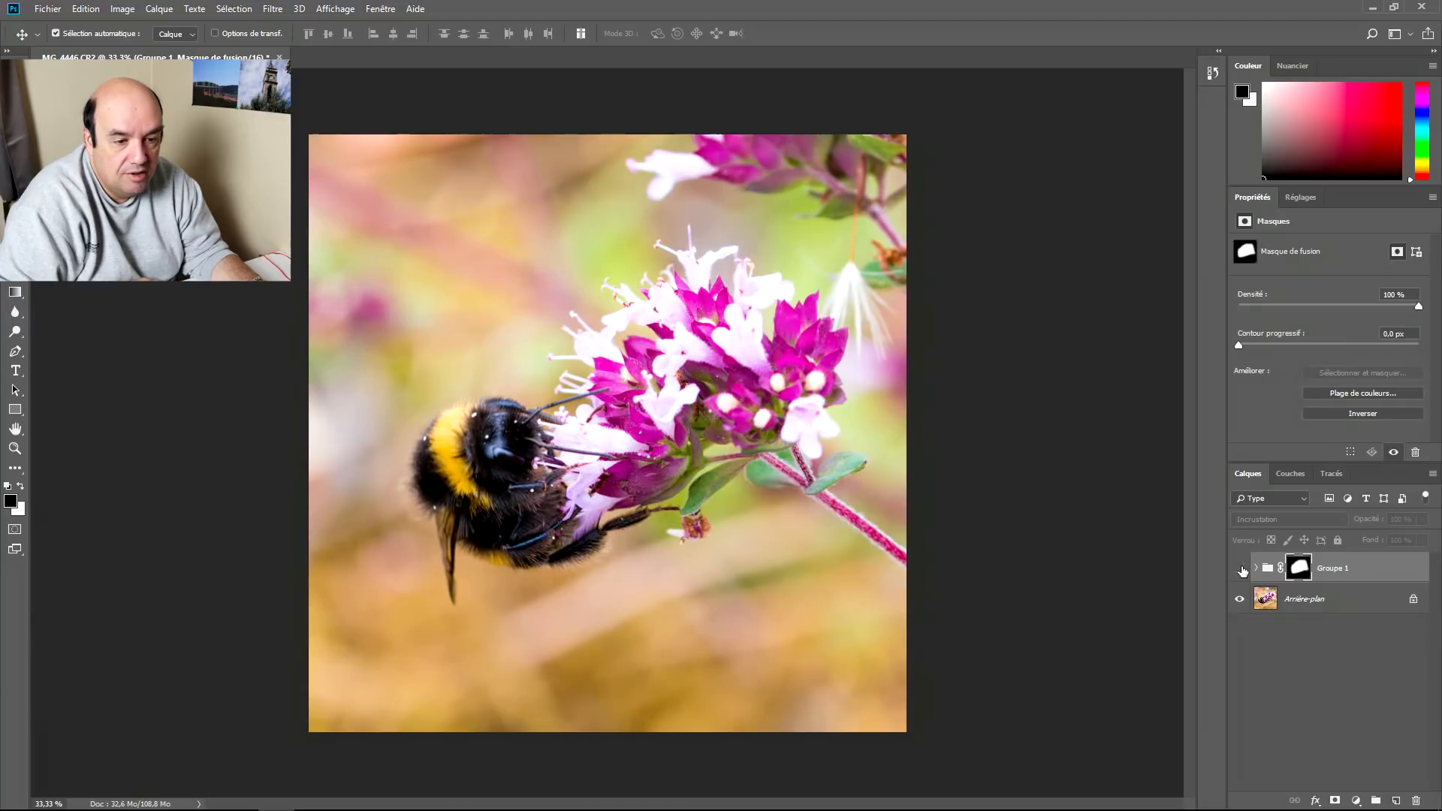
{"action": "left_click", "coordinate": [1243, 571]}
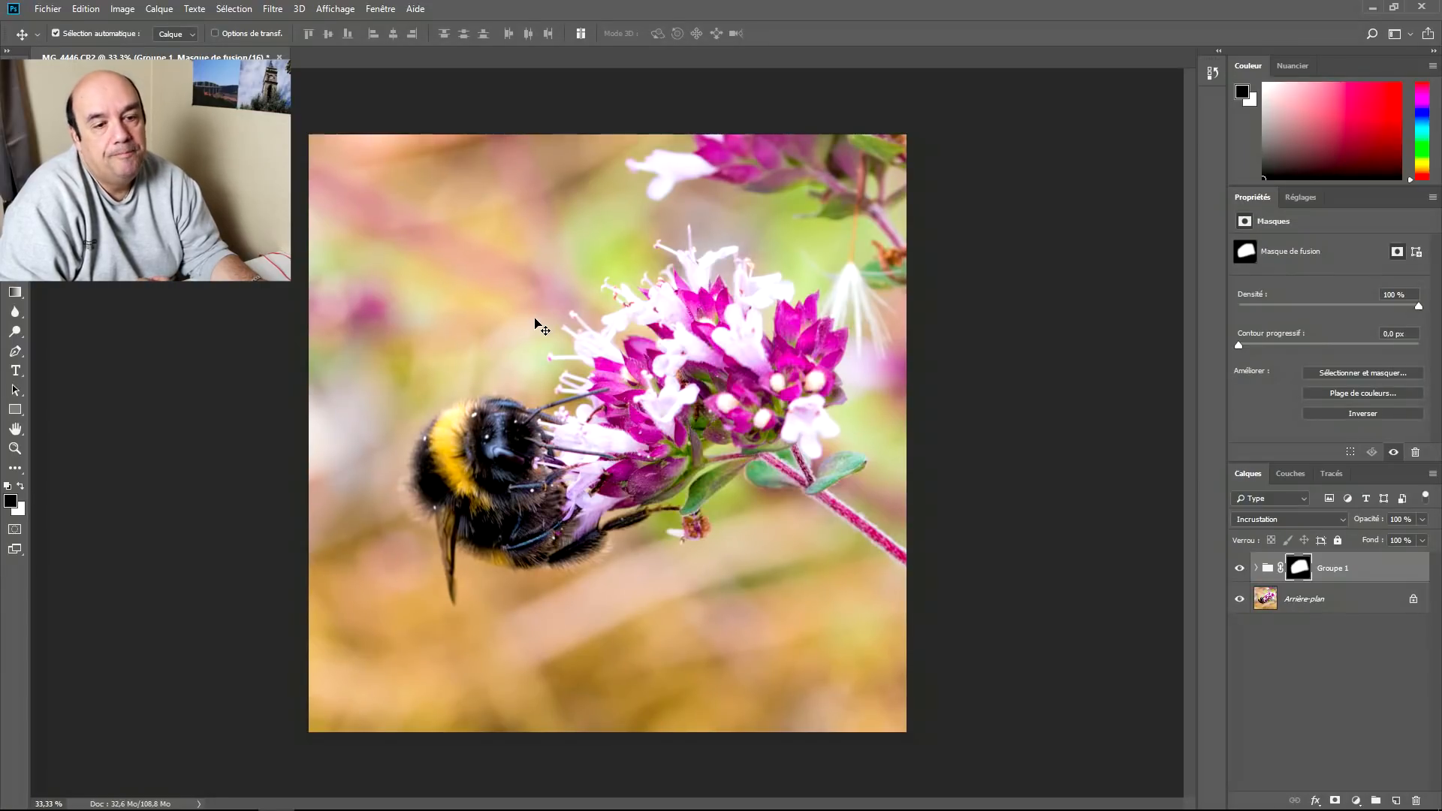
- Quit Photoshop, saving the changes to the _MG_4446.CR2 document, and return to Lightroom
{"action": "left_click", "coordinate": [46, 10]}
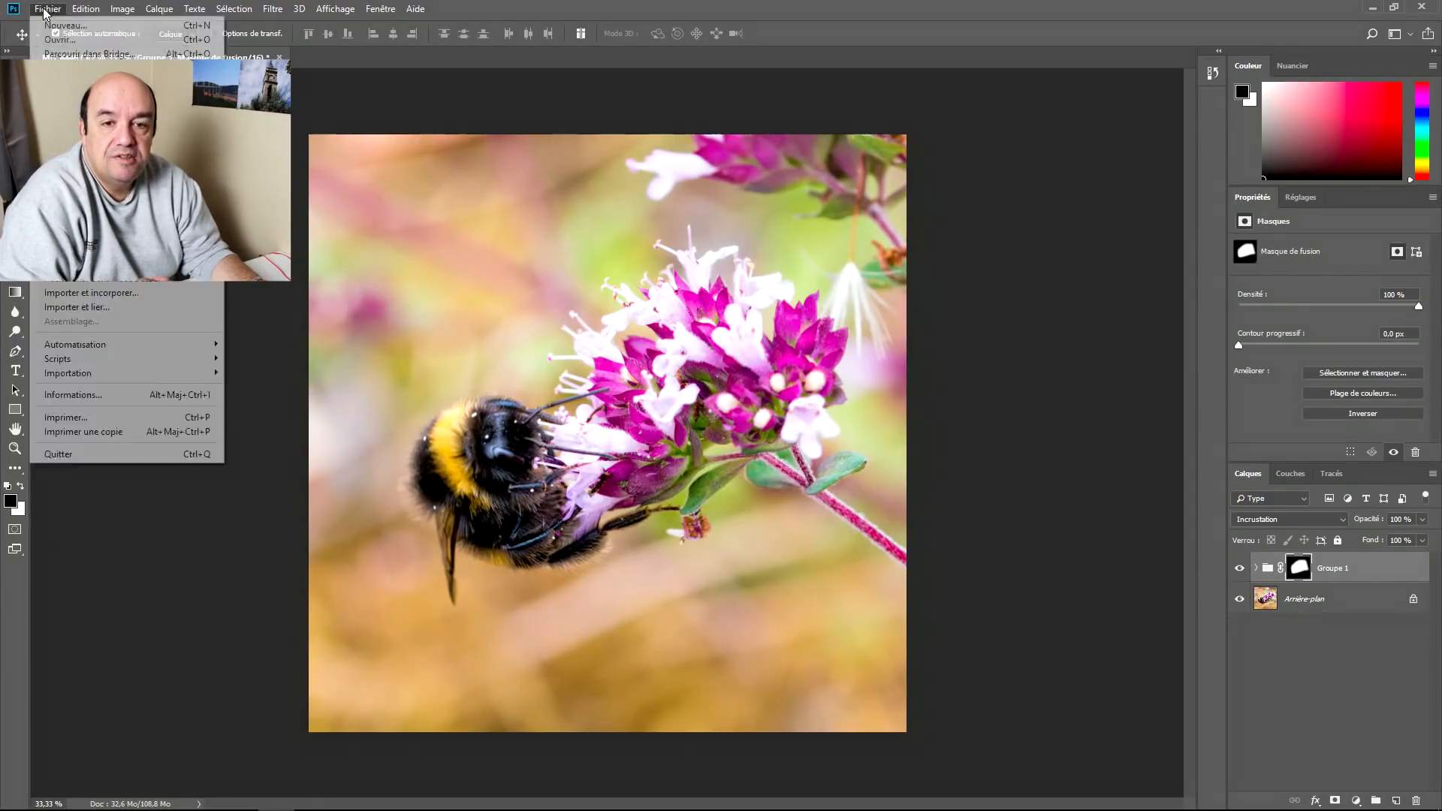
{"action": "left_click", "coordinate": [73, 454]}
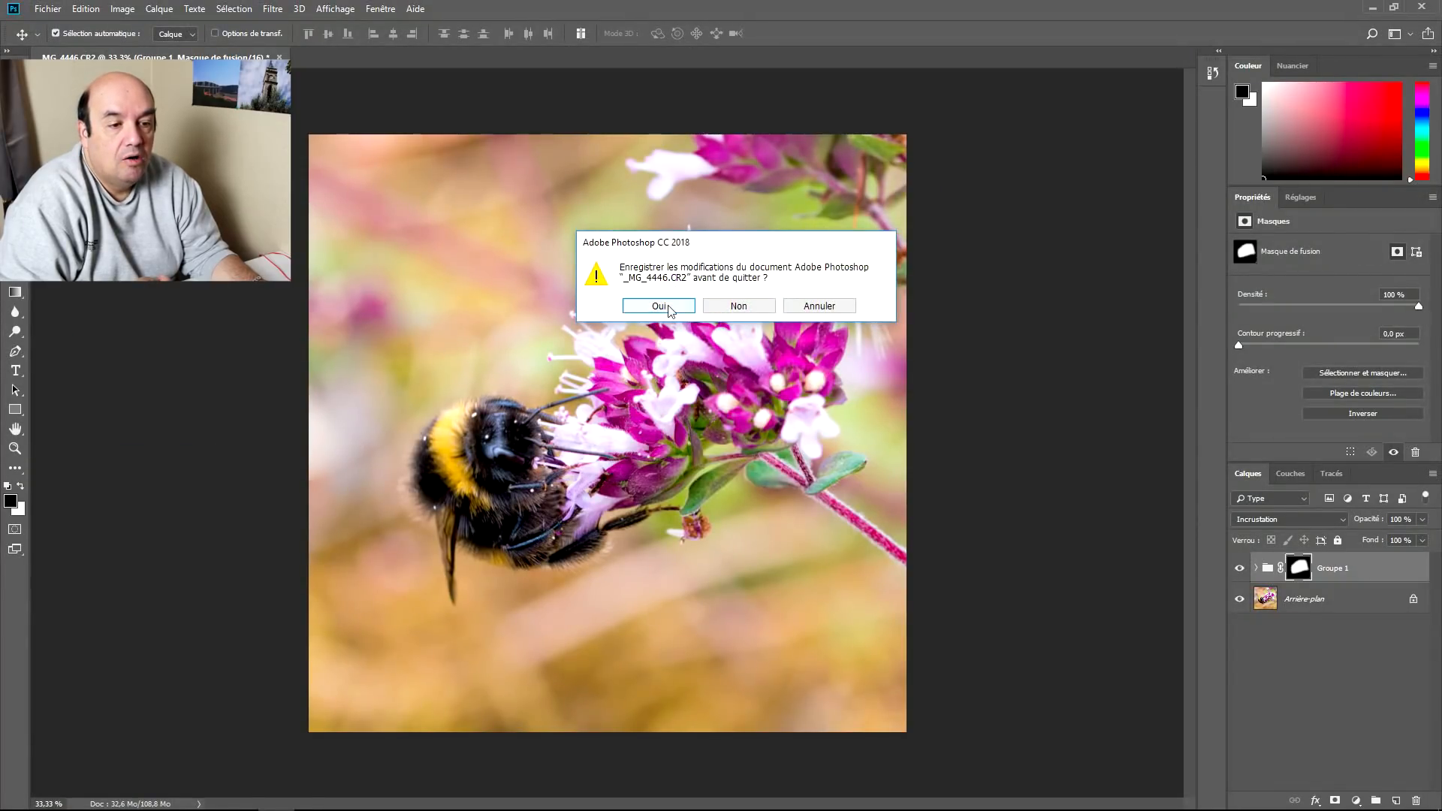
{"action": "left_click", "coordinate": [668, 305]}
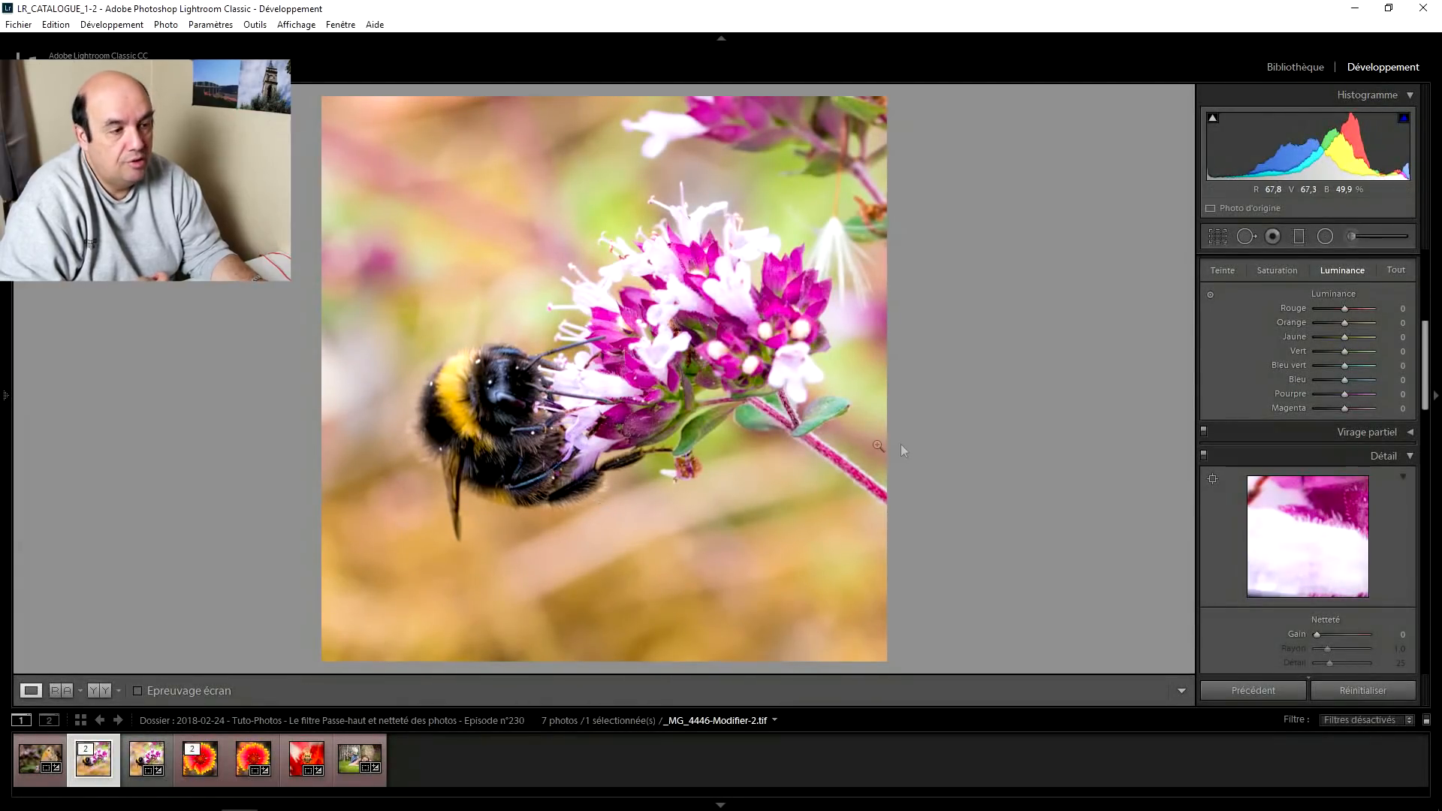
- Open _MG_4446-Modifier-2.tif and _MG_4446.CR2 side by side in the Library's comparison view
{"action": "left_click", "coordinate": [1311, 67]}
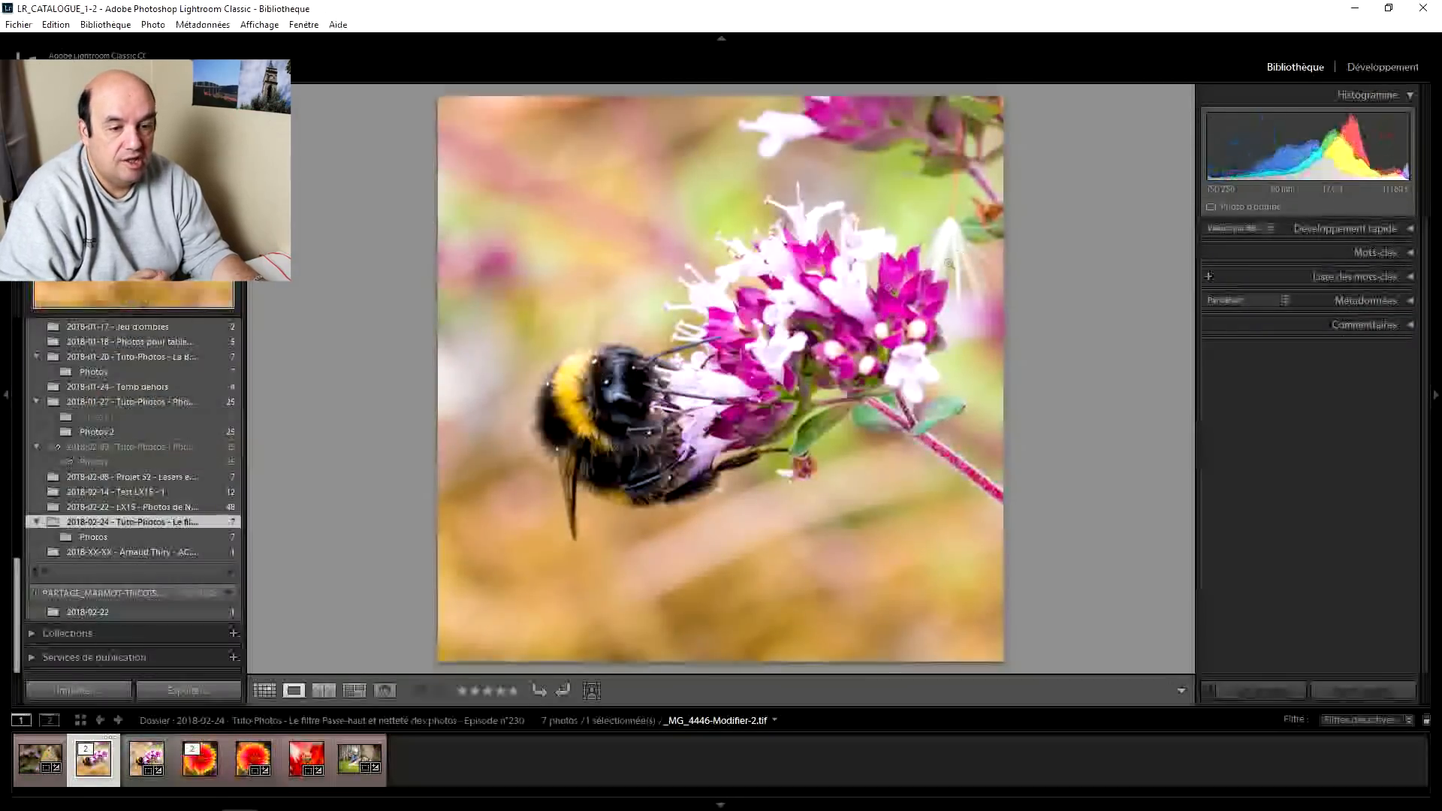
{"action": "left_click", "coordinate": [146, 759], "text": "ctrl"}
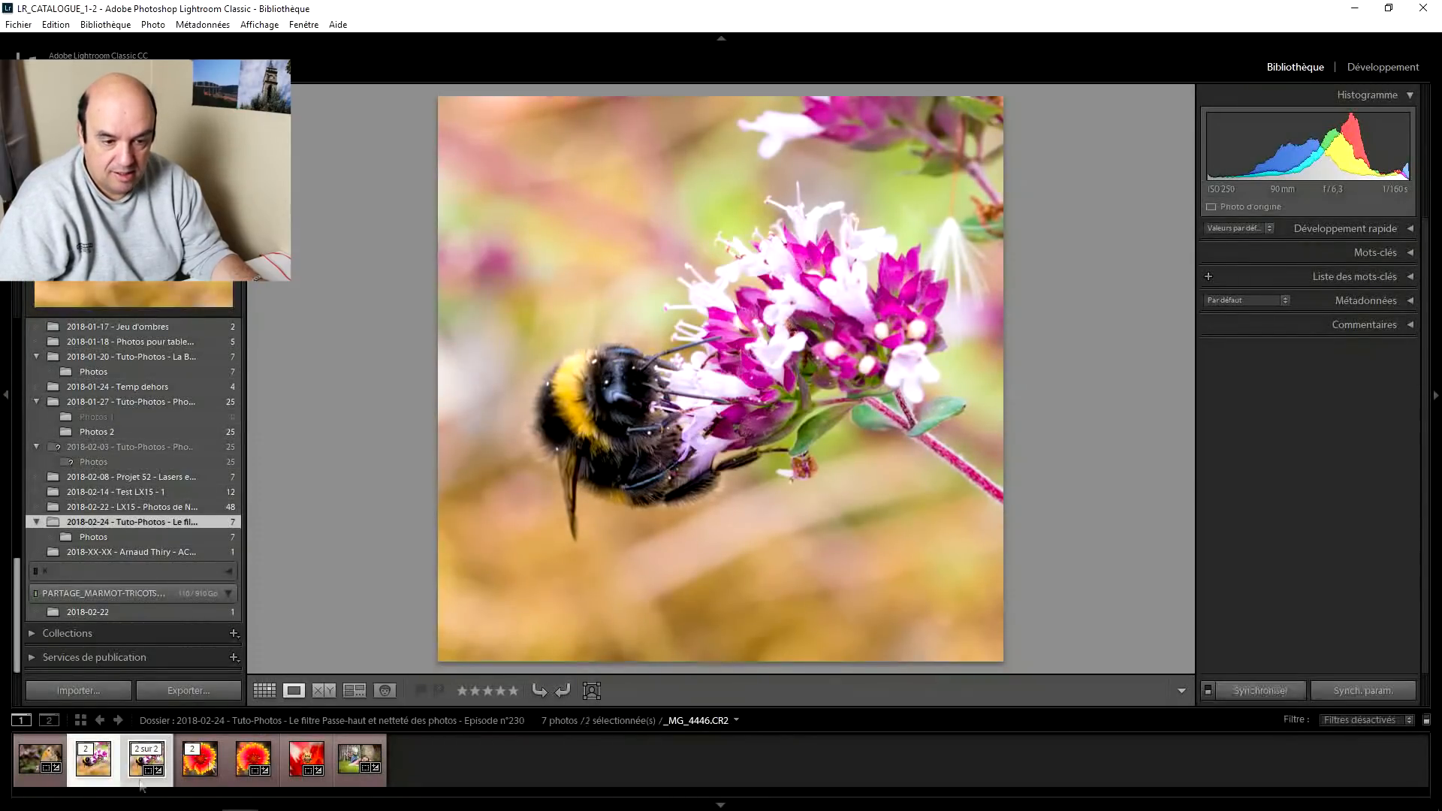
{"action": "left_click", "coordinate": [324, 690]}
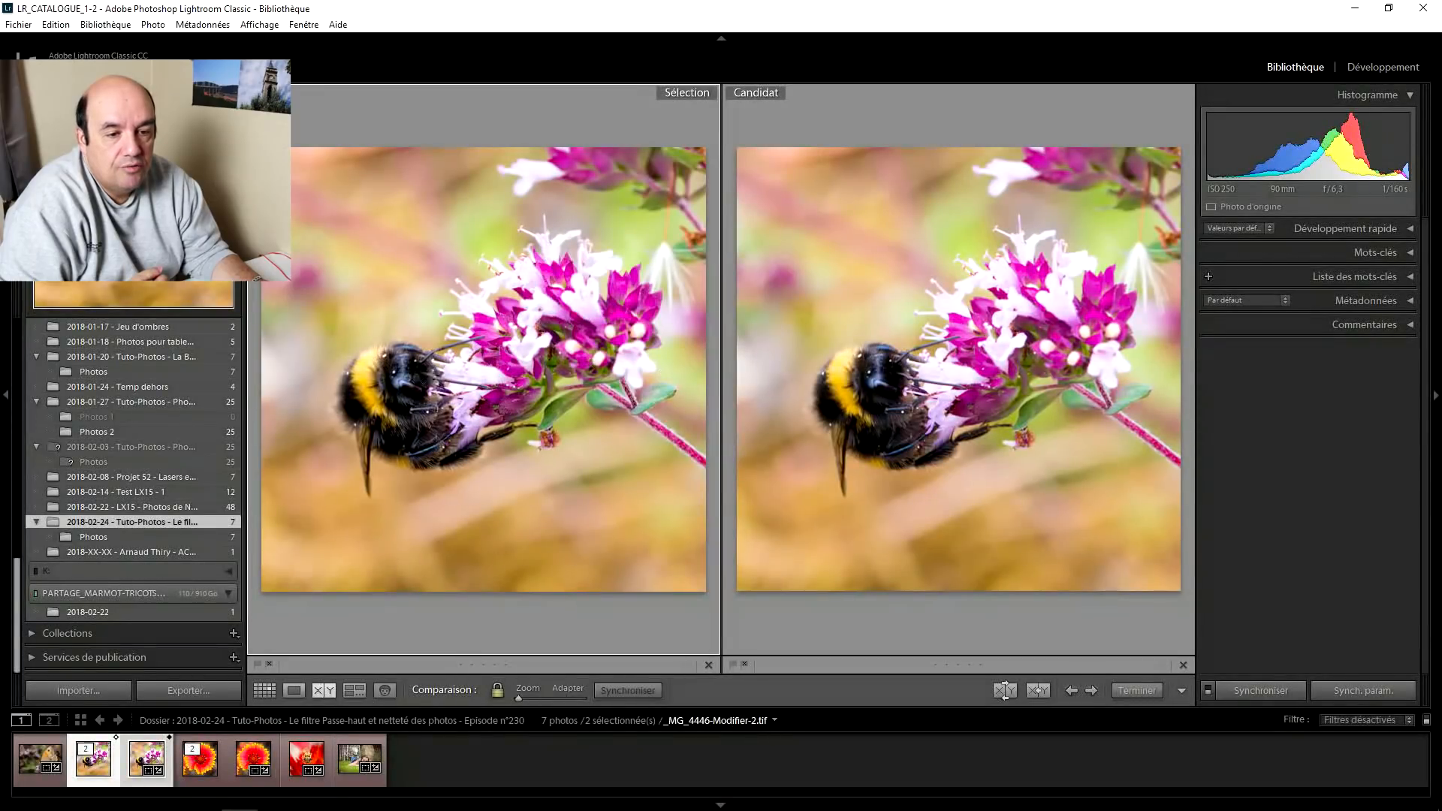
- Examine the flower petals and the bumblebee's fur, wing and legs at 1:1 in both versions
{"action": "left_click", "coordinate": [503, 389]}
{"action": "left_click_drag", "start_coordinate": [505, 384], "coordinate": [380, 317]}
{"action": "left_click_drag", "start_coordinate": [511, 312], "coordinate": [517, 314]}
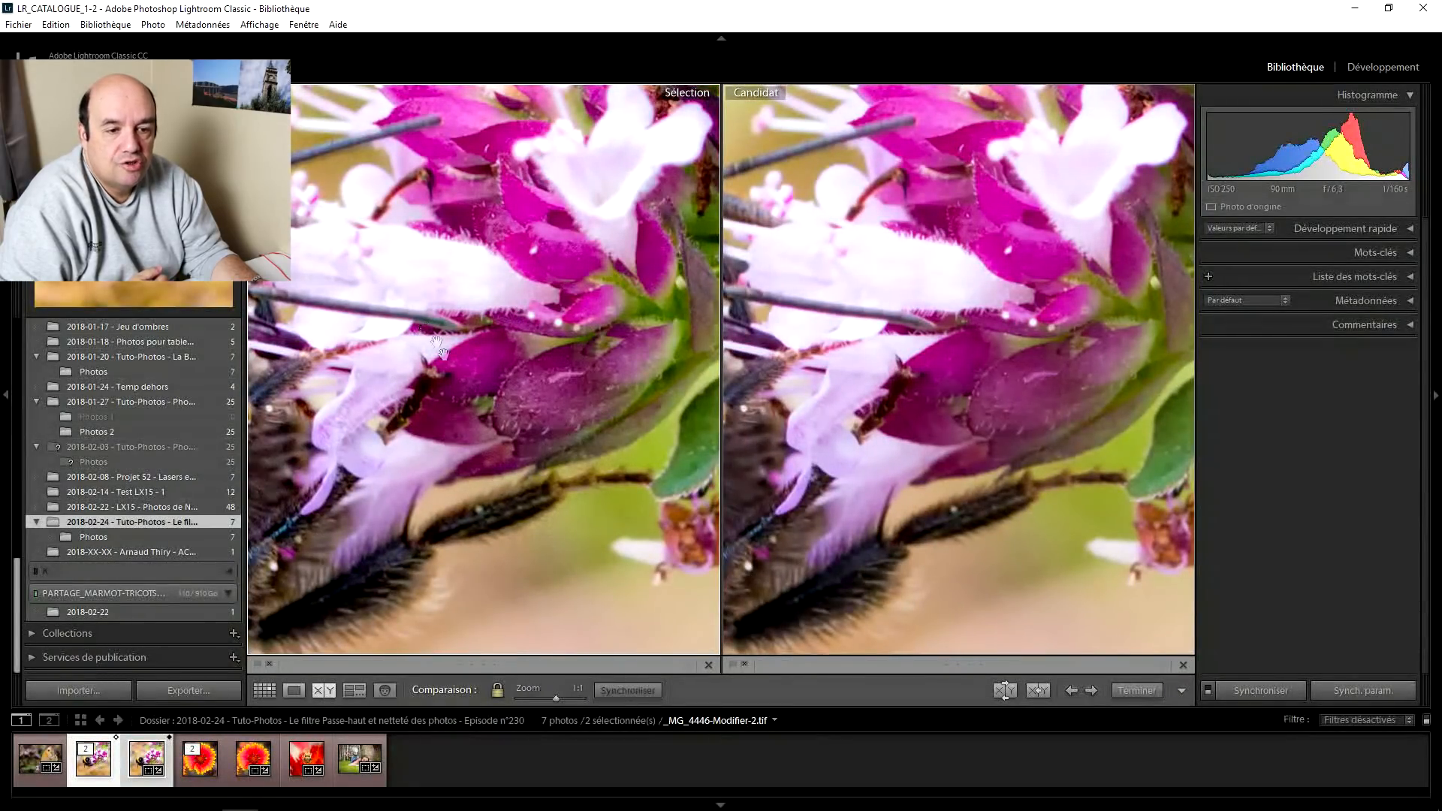
{"action": "left_click_drag", "start_coordinate": [443, 360], "coordinate": [855, 359]}
{"action": "mouse_move", "coordinate": [465, 371]}
{"action": "left_mouse_down"}
{"action": "mouse_move", "coordinate": [492, 376]}
{"action": "mouse_move", "coordinate": [464, 398]}
{"action": "left_mouse_up"}
{"action": "left_click_drag", "start_coordinate": [430, 282], "coordinate": [530, 296]}
{"action": "left_click_drag", "start_coordinate": [526, 451], "coordinate": [496, 265]}
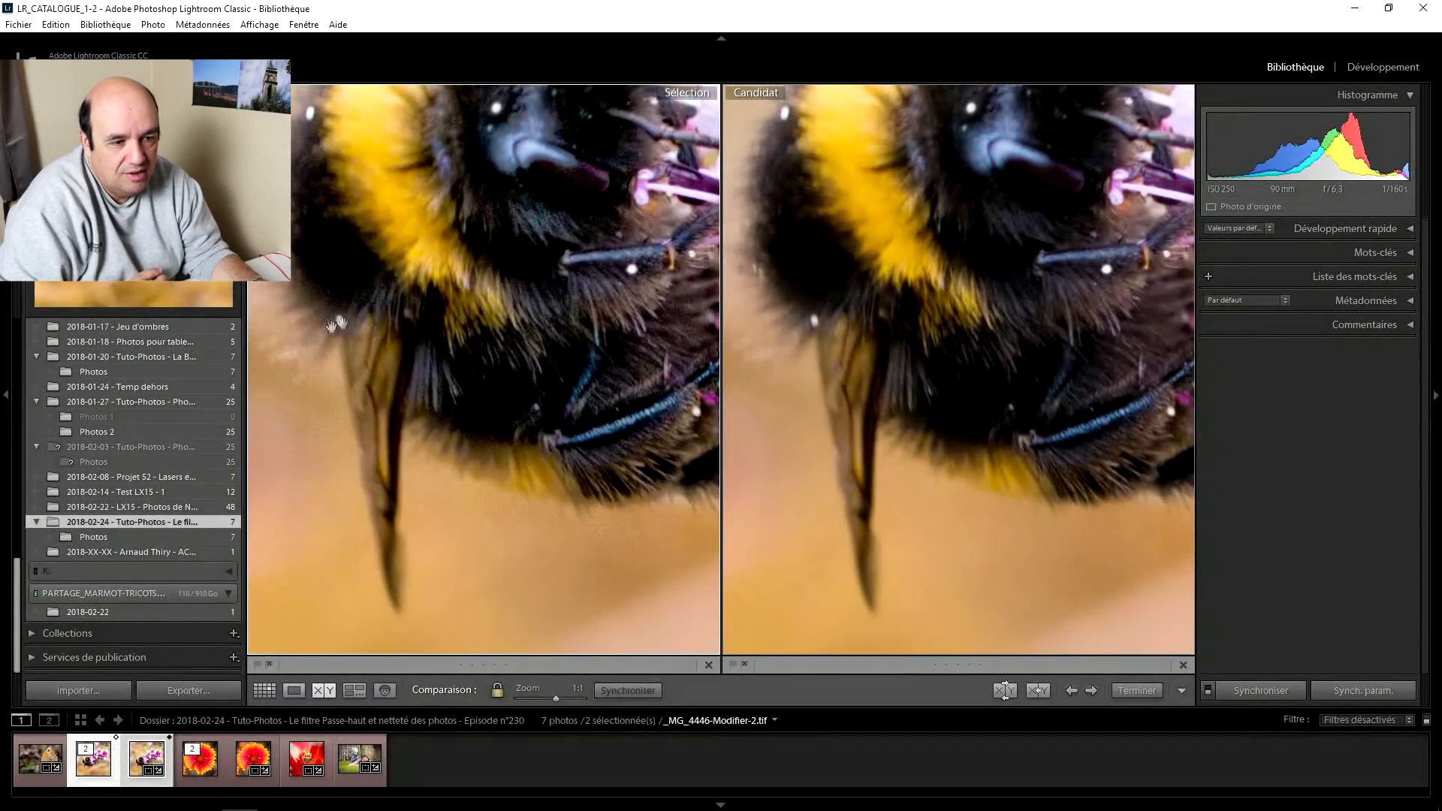
{"action": "left_click_drag", "start_coordinate": [525, 386], "coordinate": [398, 355]}
{"action": "left_click_drag", "start_coordinate": [596, 361], "coordinate": [414, 373]}
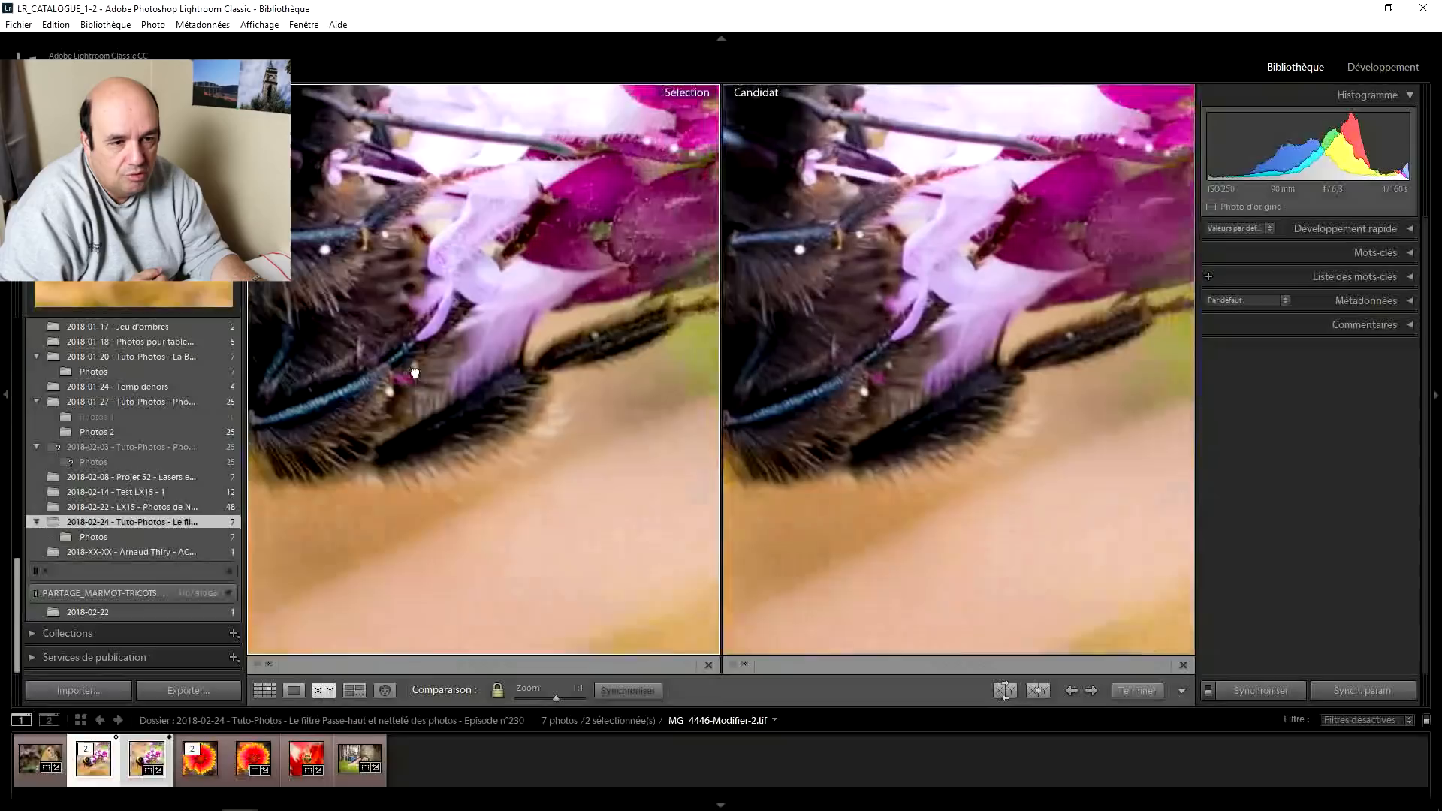
{"action": "left_click_drag", "start_coordinate": [568, 232], "coordinate": [552, 357]}
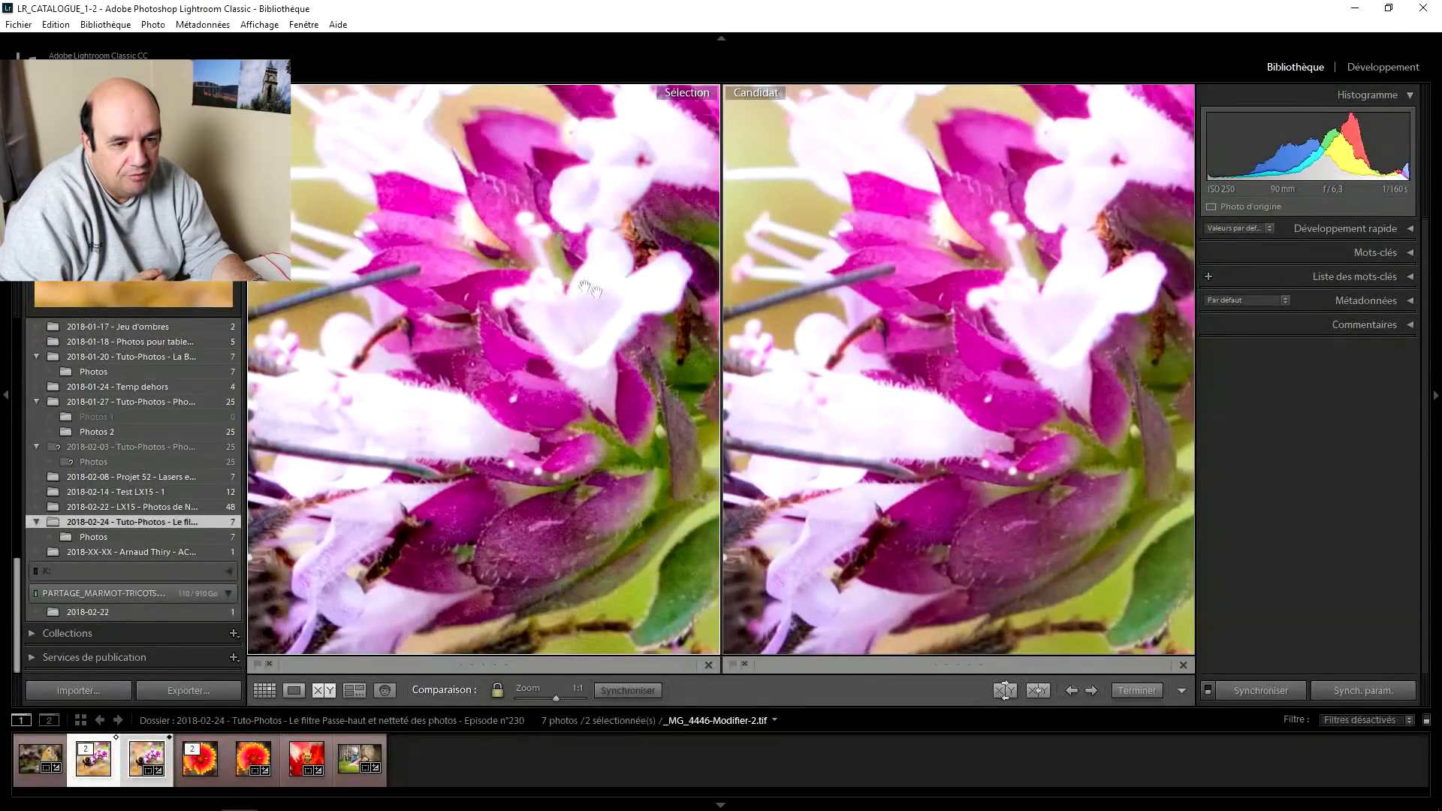
{"action": "left_click_drag", "start_coordinate": [590, 289], "coordinate": [532, 334]}
{"action": "left_click_drag", "start_coordinate": [461, 171], "coordinate": [520, 286]}
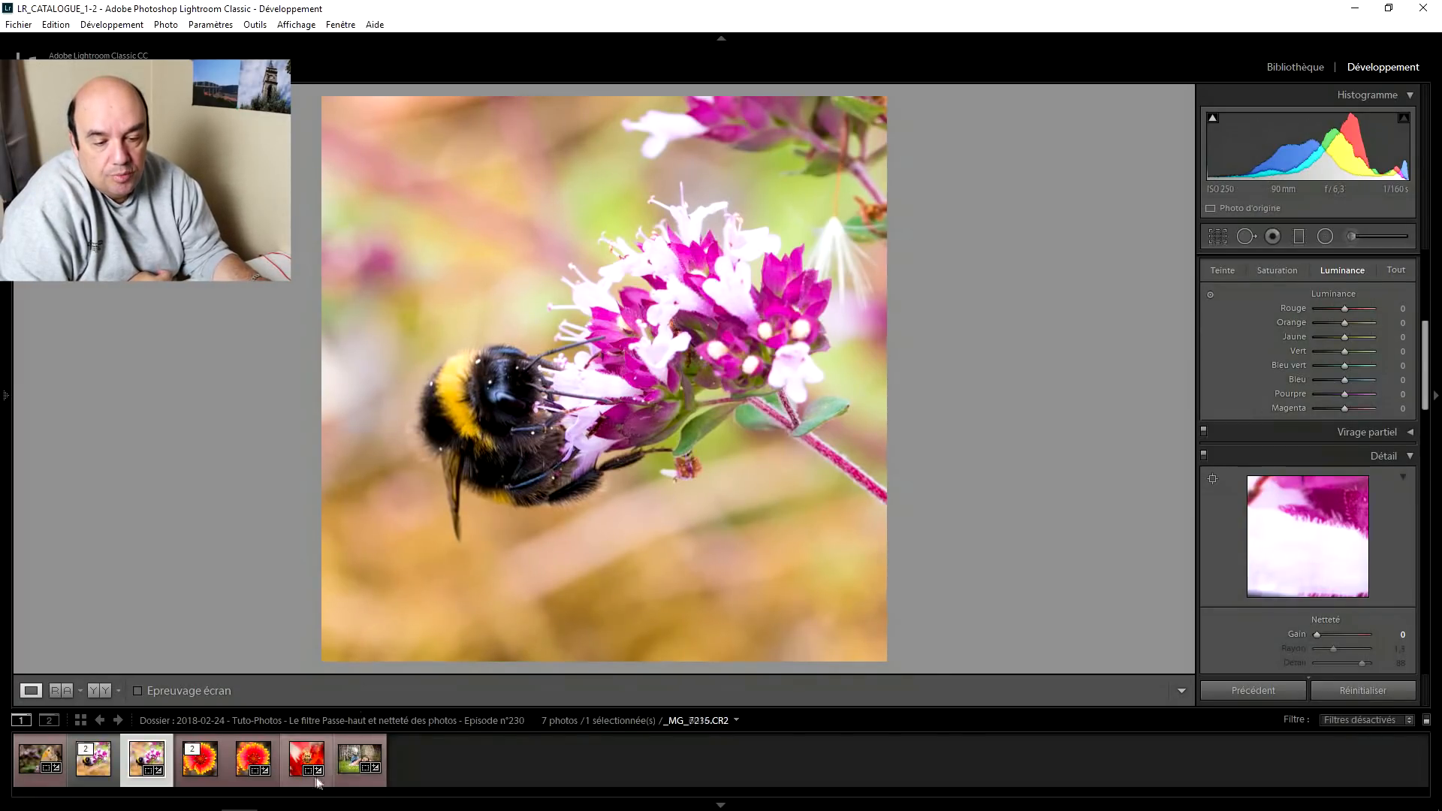
- Compare the petal detail of _MG_6029.CR2 and _MG_6029-Modifier-2.tif up close in the Develop module
{"action": "left_click", "coordinate": [253, 758]}
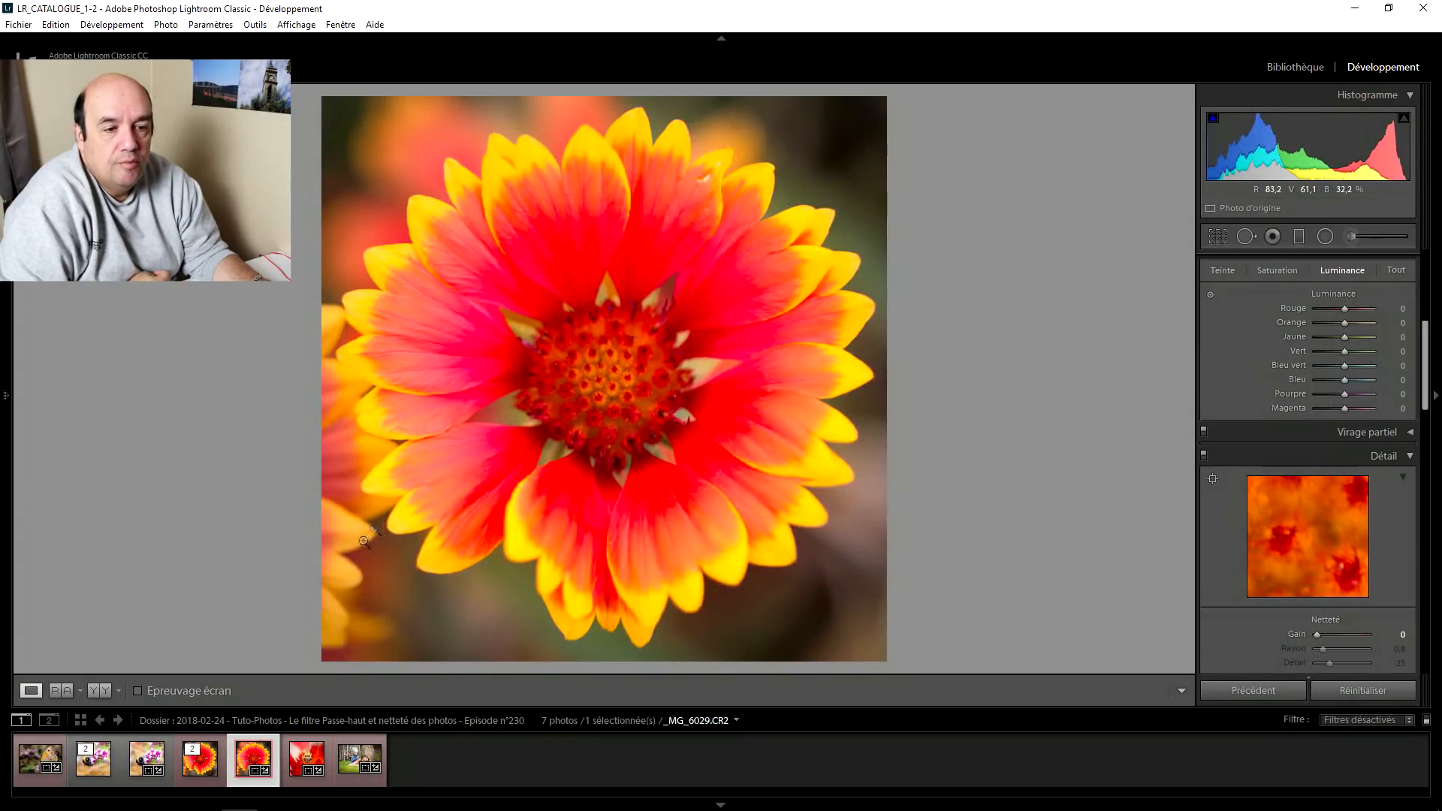
{"action": "left_click", "coordinate": [204, 778]}
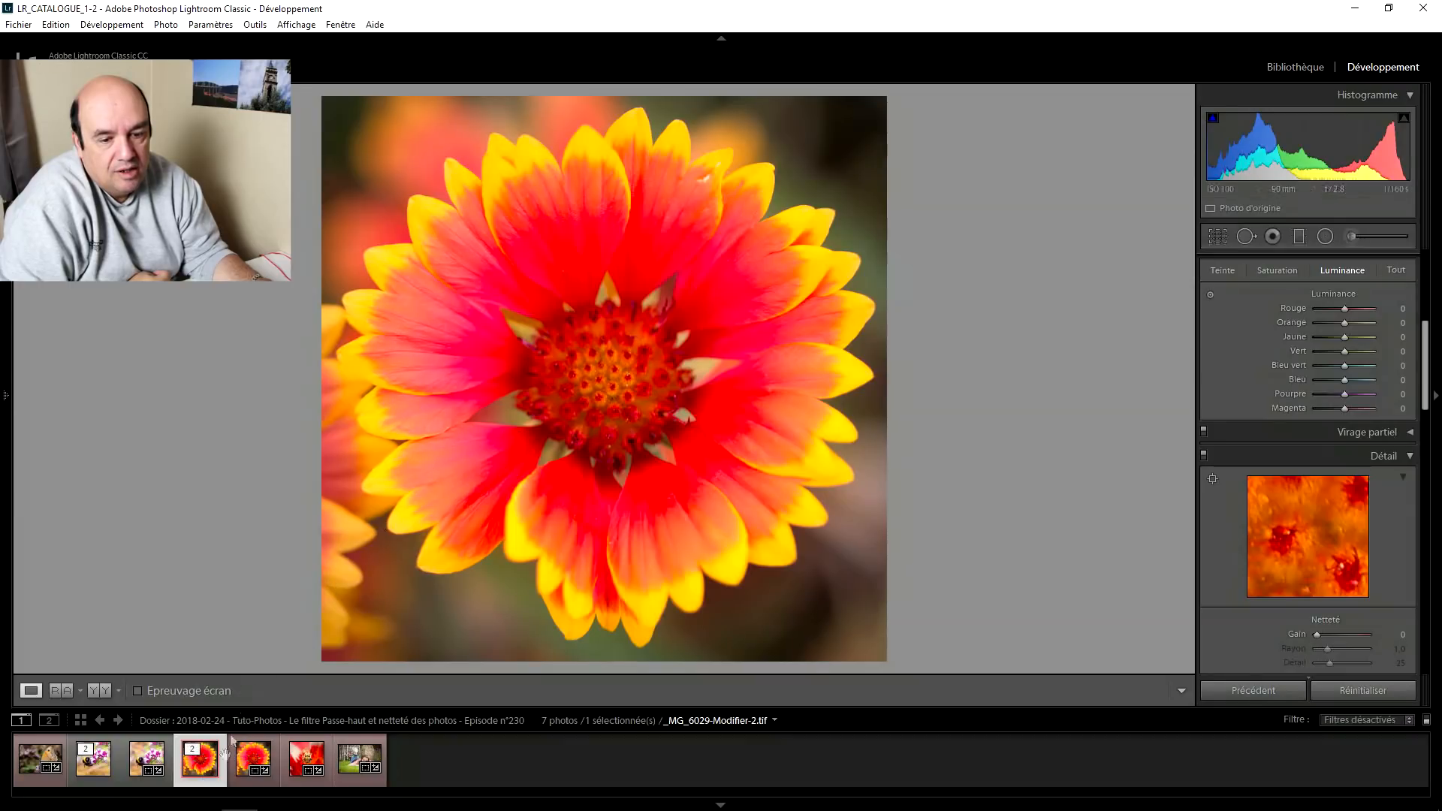
{"action": "left_click_drag", "start_coordinate": [548, 287], "coordinate": [908, 226]}
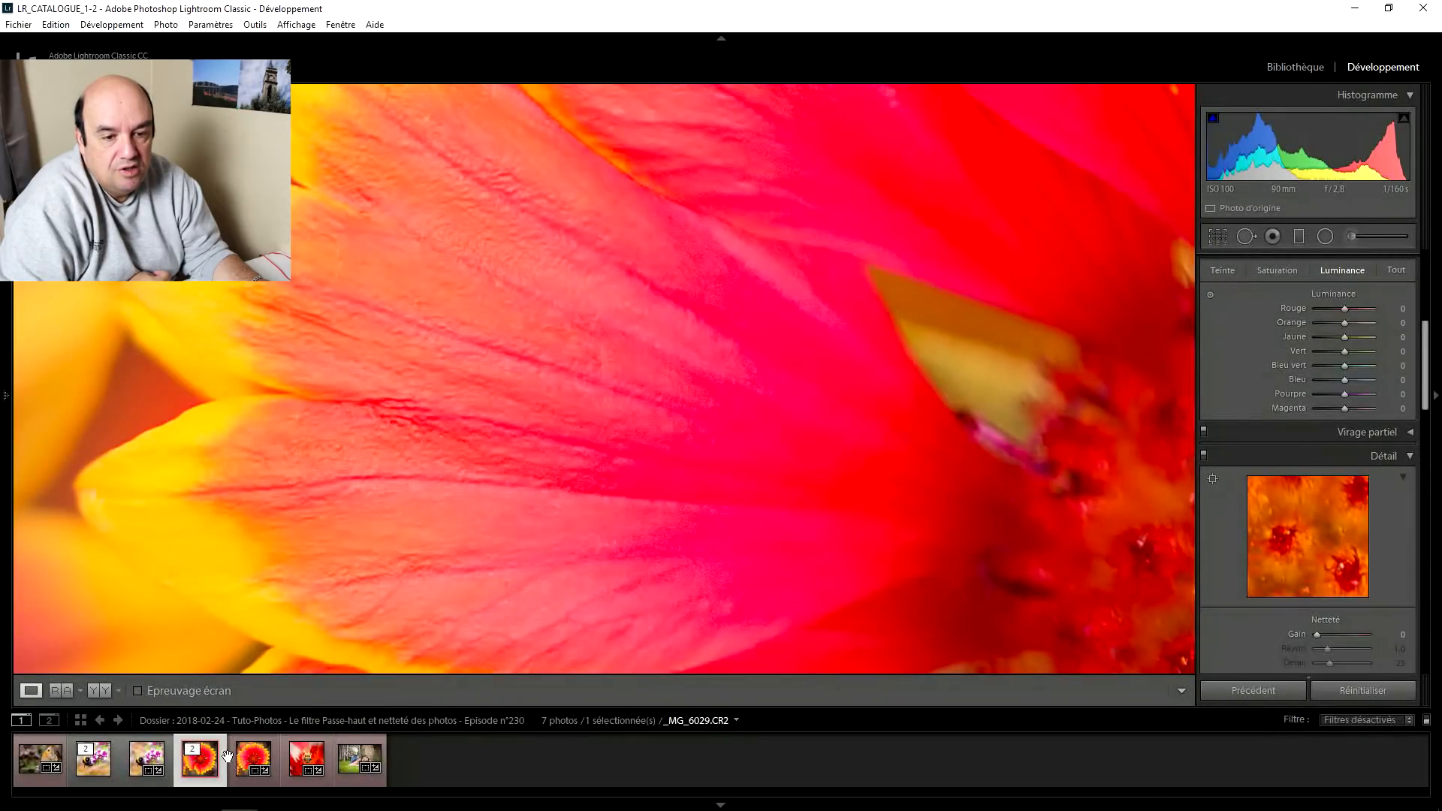
{"action": "left_click", "coordinate": [244, 786]}
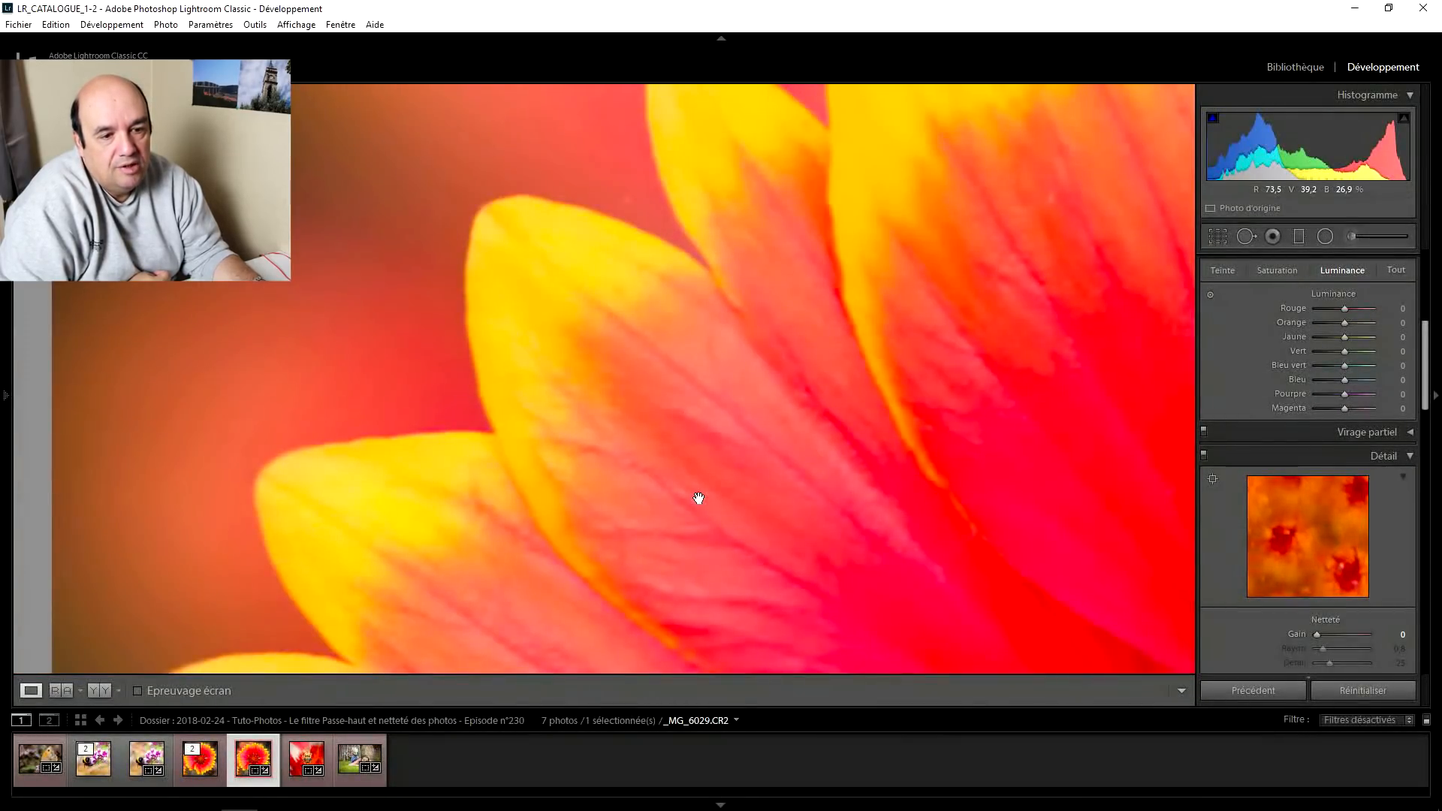
{"action": "left_click_drag", "start_coordinate": [699, 496], "coordinate": [645, 372]}
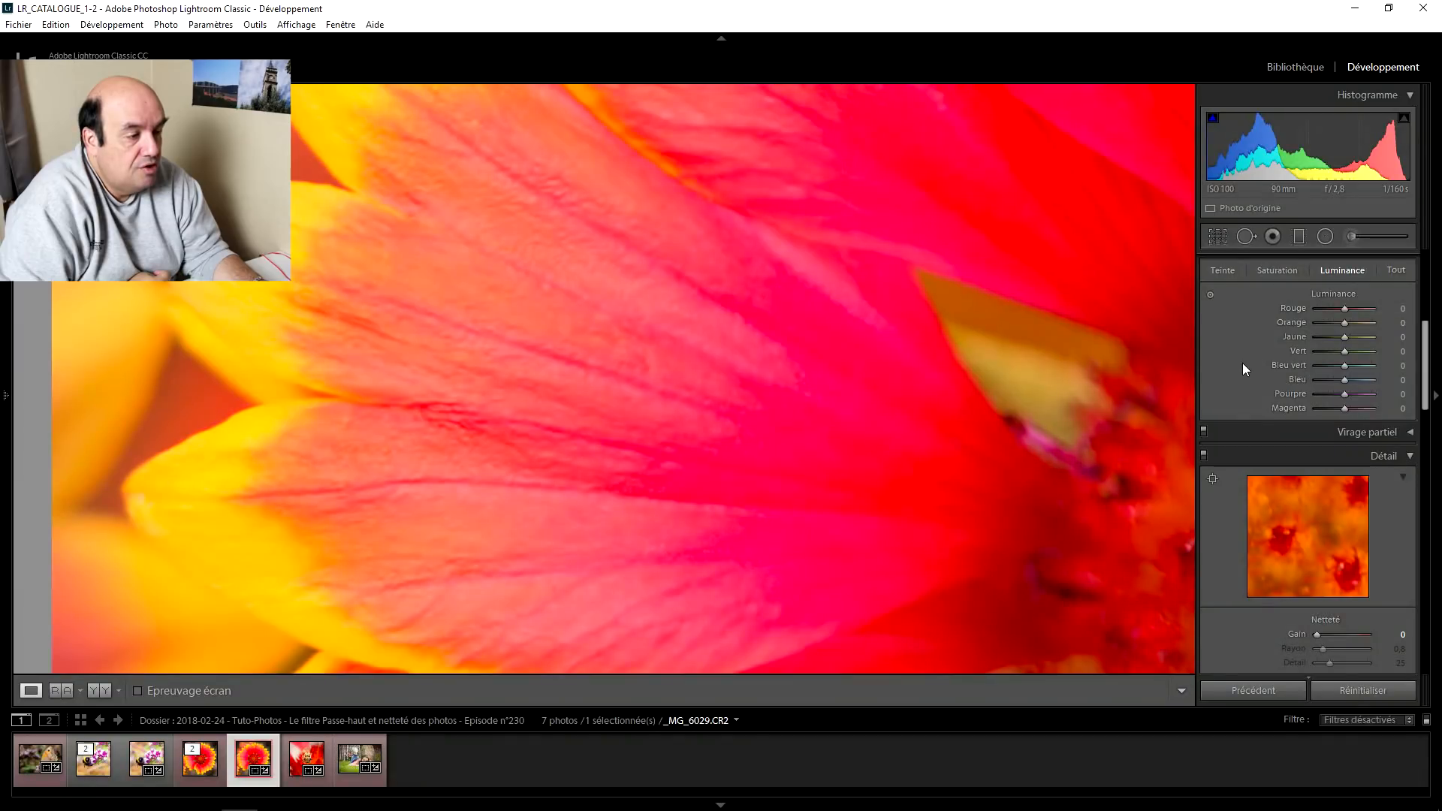
- Set the sharpening of _MG_6029.CR2 to Gain 68 and Rayon 1,1
{"action": "scroll", "coordinate": [1243, 363], "scroll_direction": "down", "scroll_amount": 3}
{"action": "left_click_drag", "start_coordinate": [1302, 419], "coordinate": [1342, 416]}
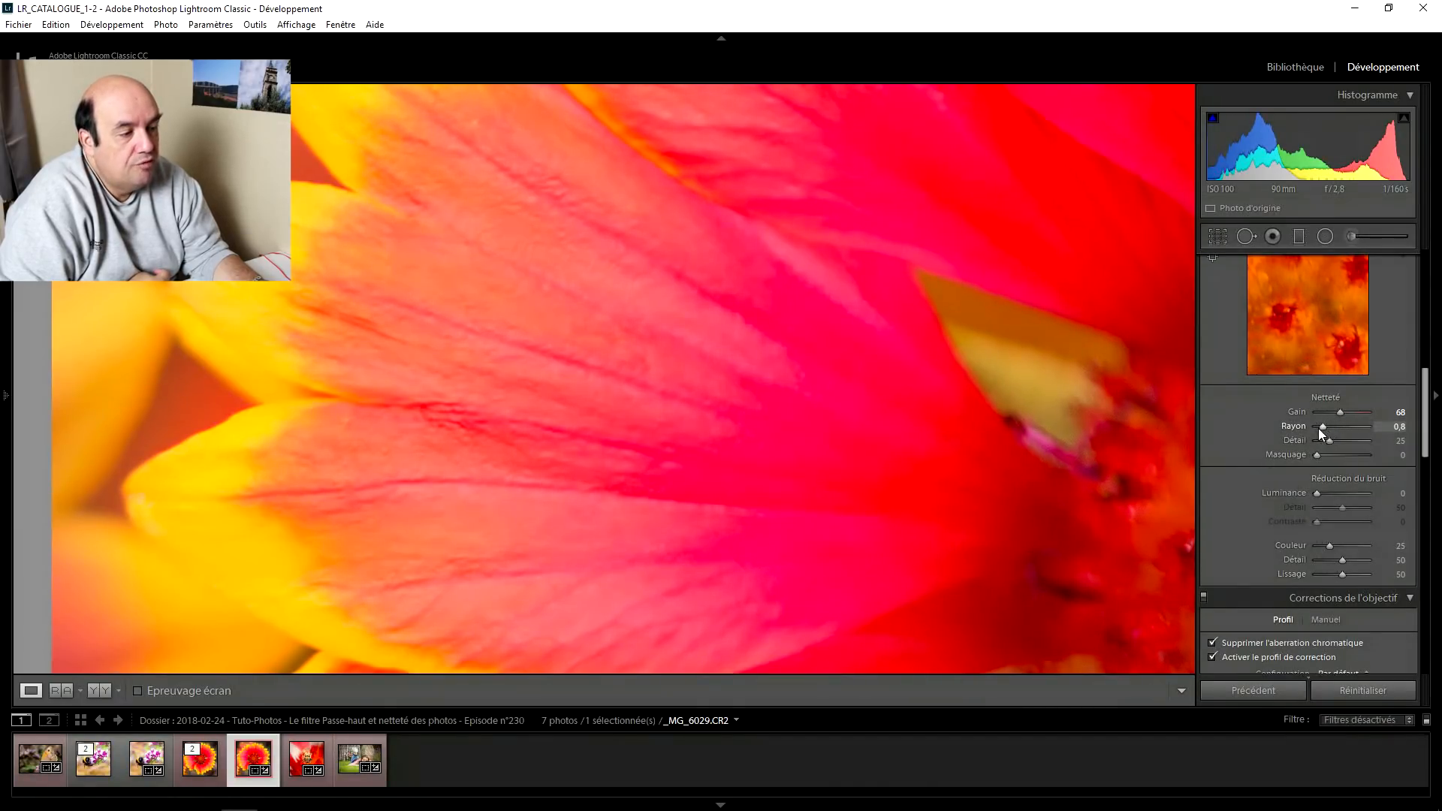
{"action": "left_click_drag", "start_coordinate": [1324, 429], "coordinate": [1332, 430]}
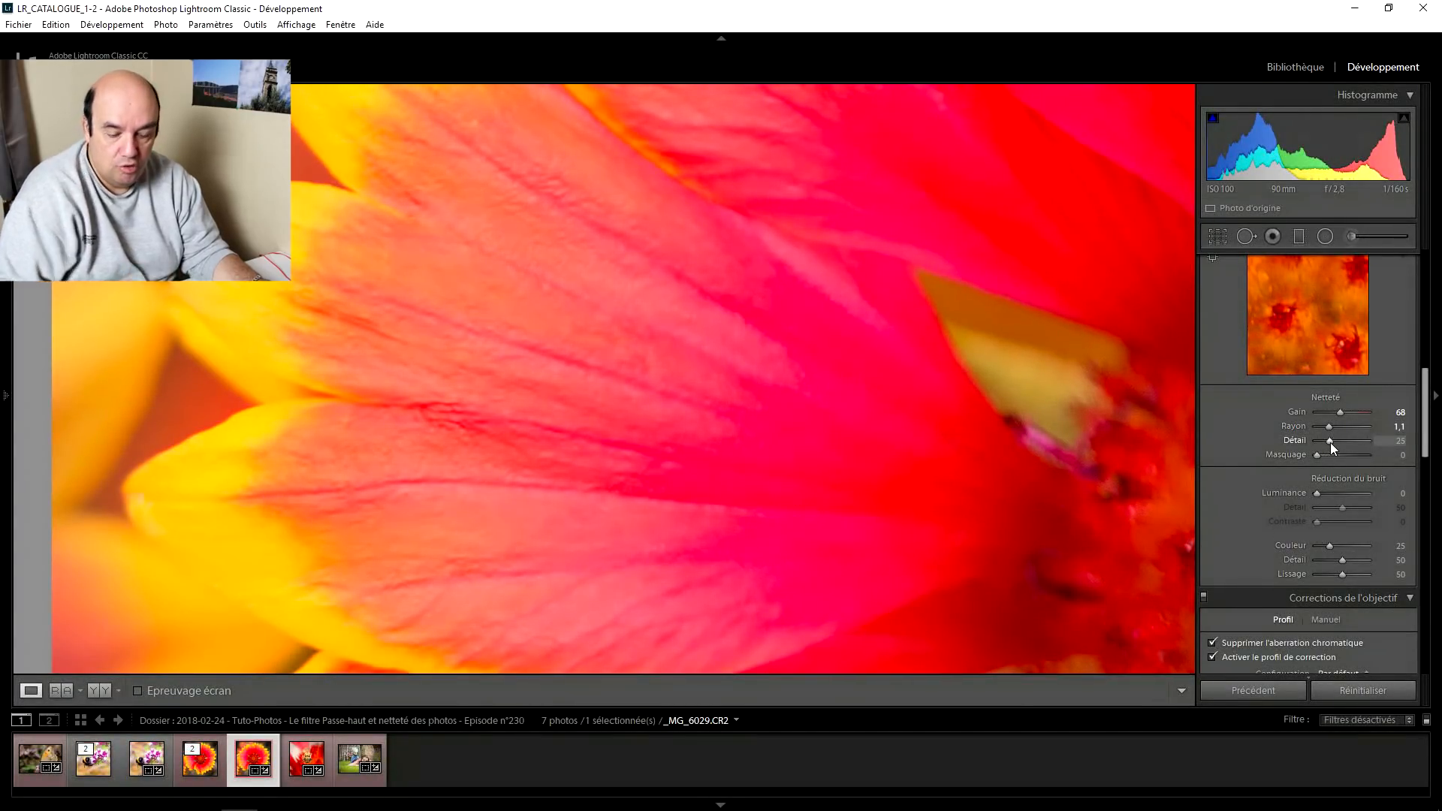
- Set the red and yellow flower's sharpening Détail to 85 and Masquage to 41
{"action": "key", "text": "alt"}
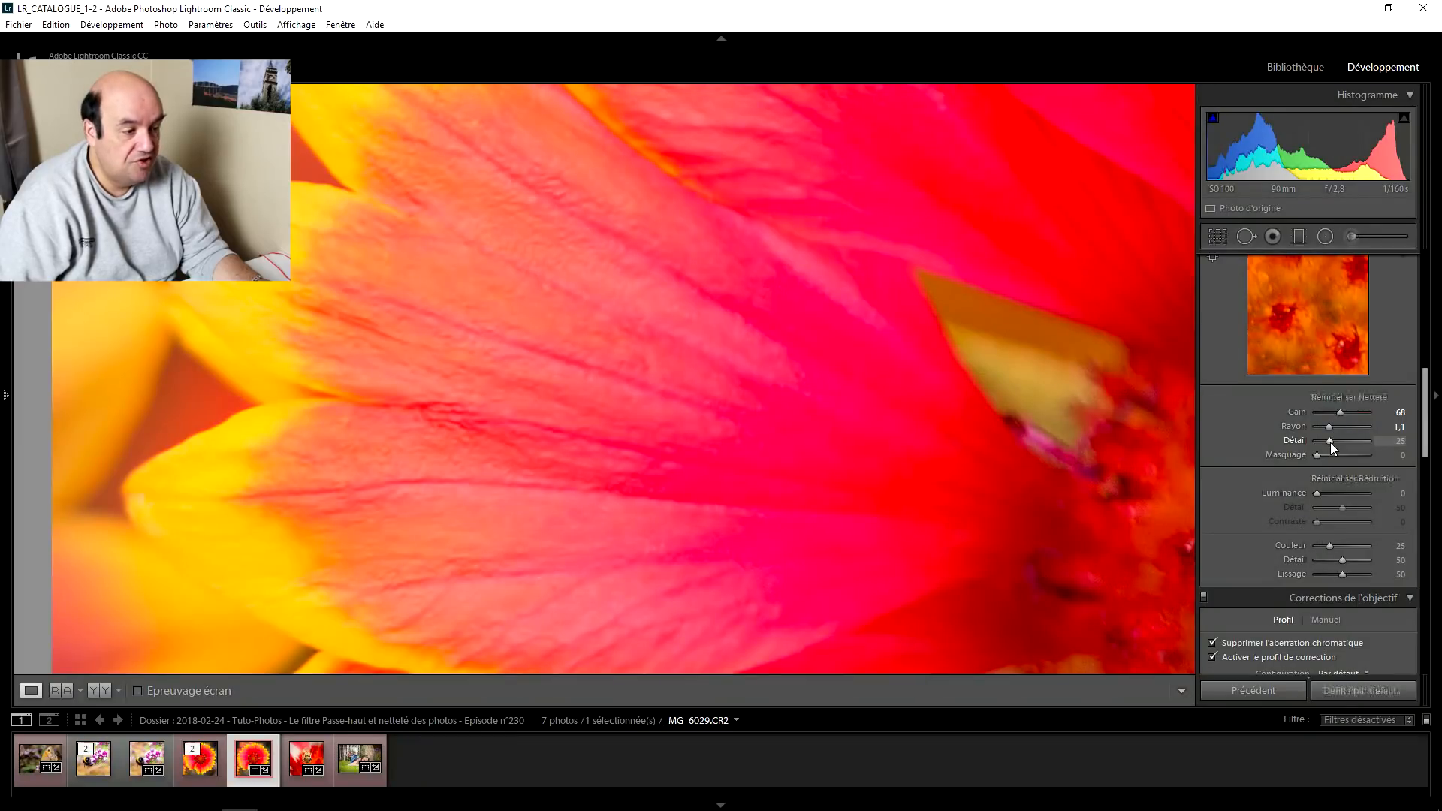
{"action": "left_click", "coordinate": [1332, 443], "text": "alt"}
{"action": "left_click_drag", "start_coordinate": [1331, 443], "coordinate": [1359, 444]}
{"action": "left_click", "coordinate": [873, 366]}
{"action": "key", "text": "alt"}
{"action": "mouse_move", "coordinate": [1357, 442]}
{"action": "left_mouse_down"}
{"action": "mouse_move", "coordinate": [1322, 441]}
{"action": "mouse_move", "coordinate": [1360, 440]}
{"action": "left_mouse_up"}
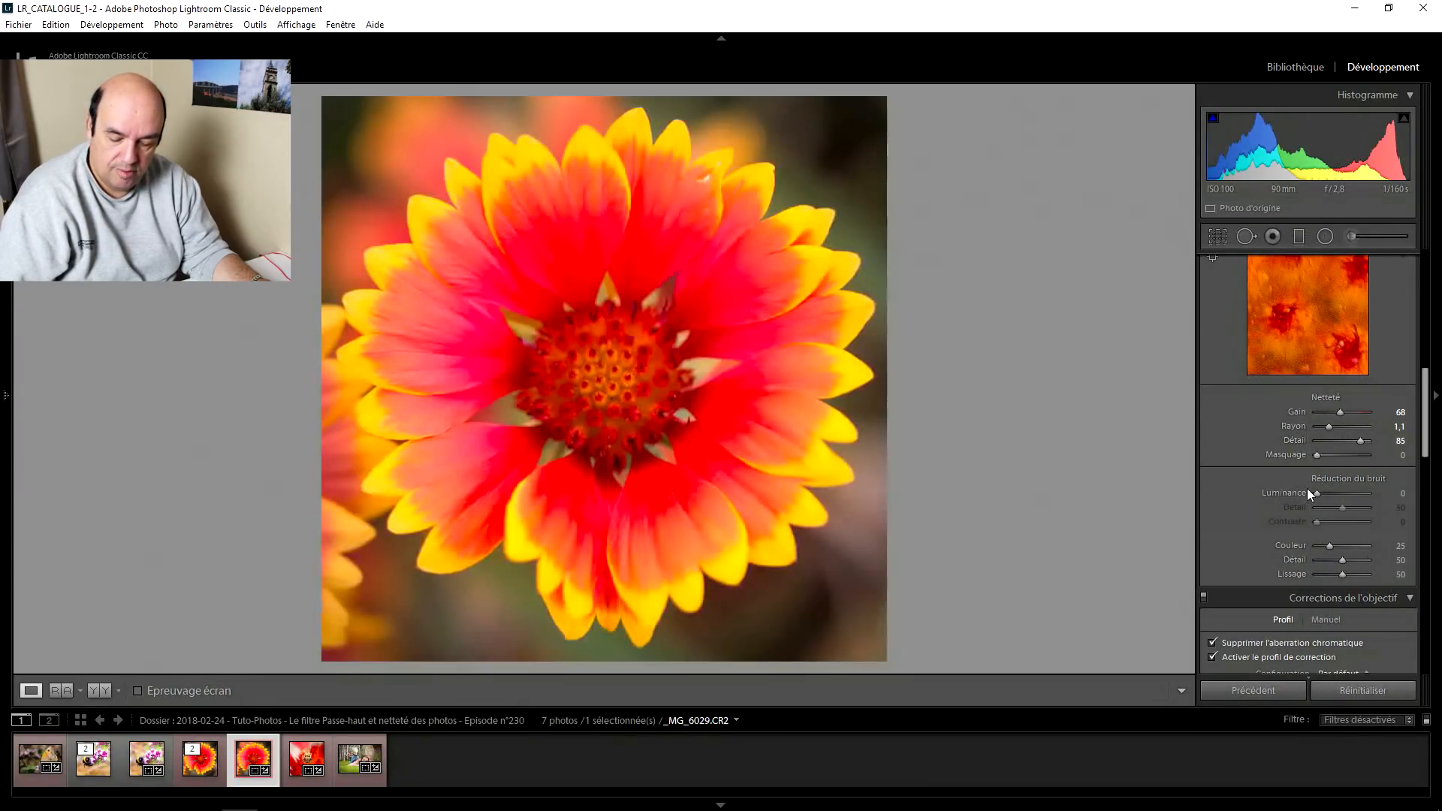
{"action": "left_click_drag", "start_coordinate": [1317, 454], "coordinate": [1336, 454]}
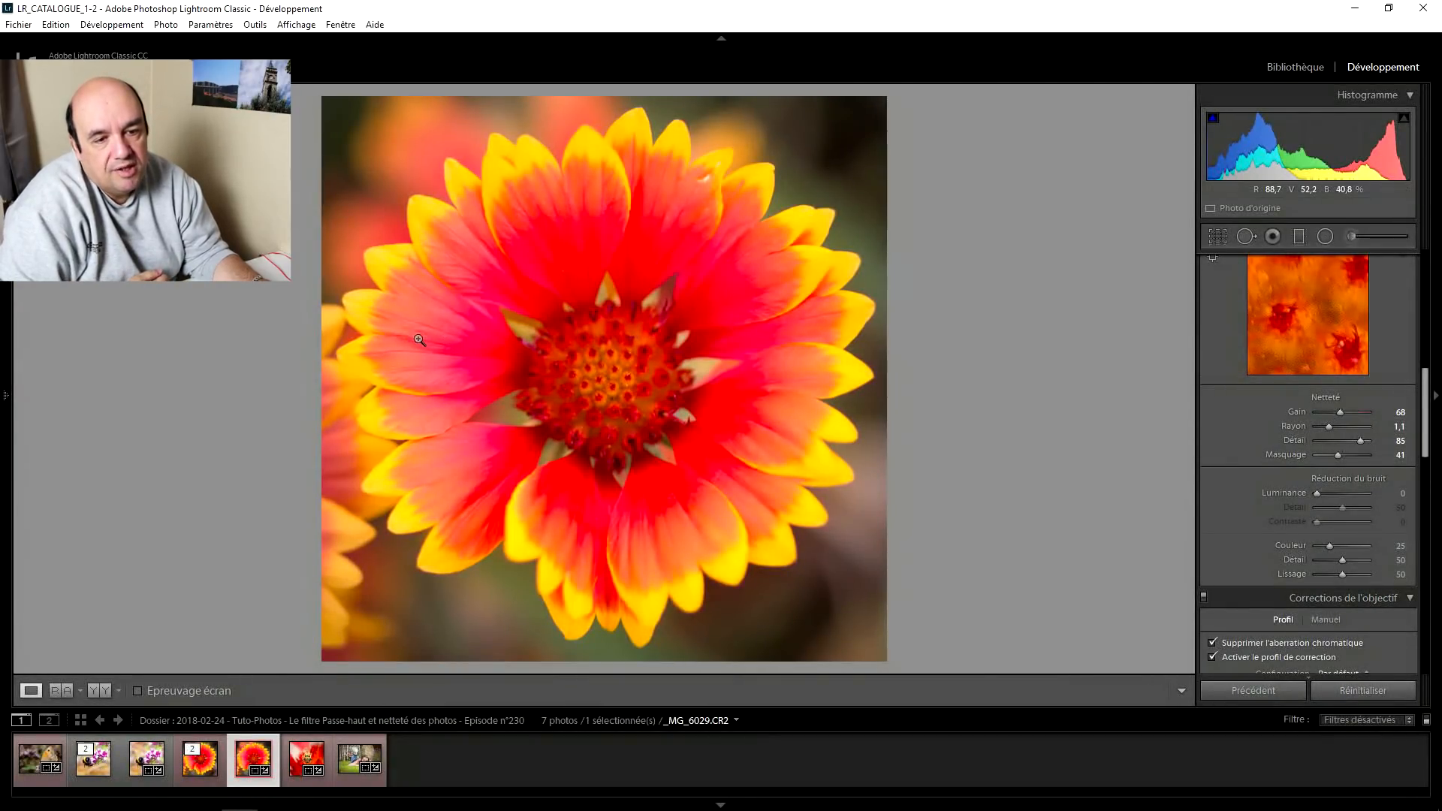
- Set the Clarté of the red and yellow flower photo to +25, checking the petal detail up close
{"action": "left_click", "coordinate": [419, 341]}
{"action": "left_click_drag", "start_coordinate": [425, 341], "coordinate": [629, 438]}
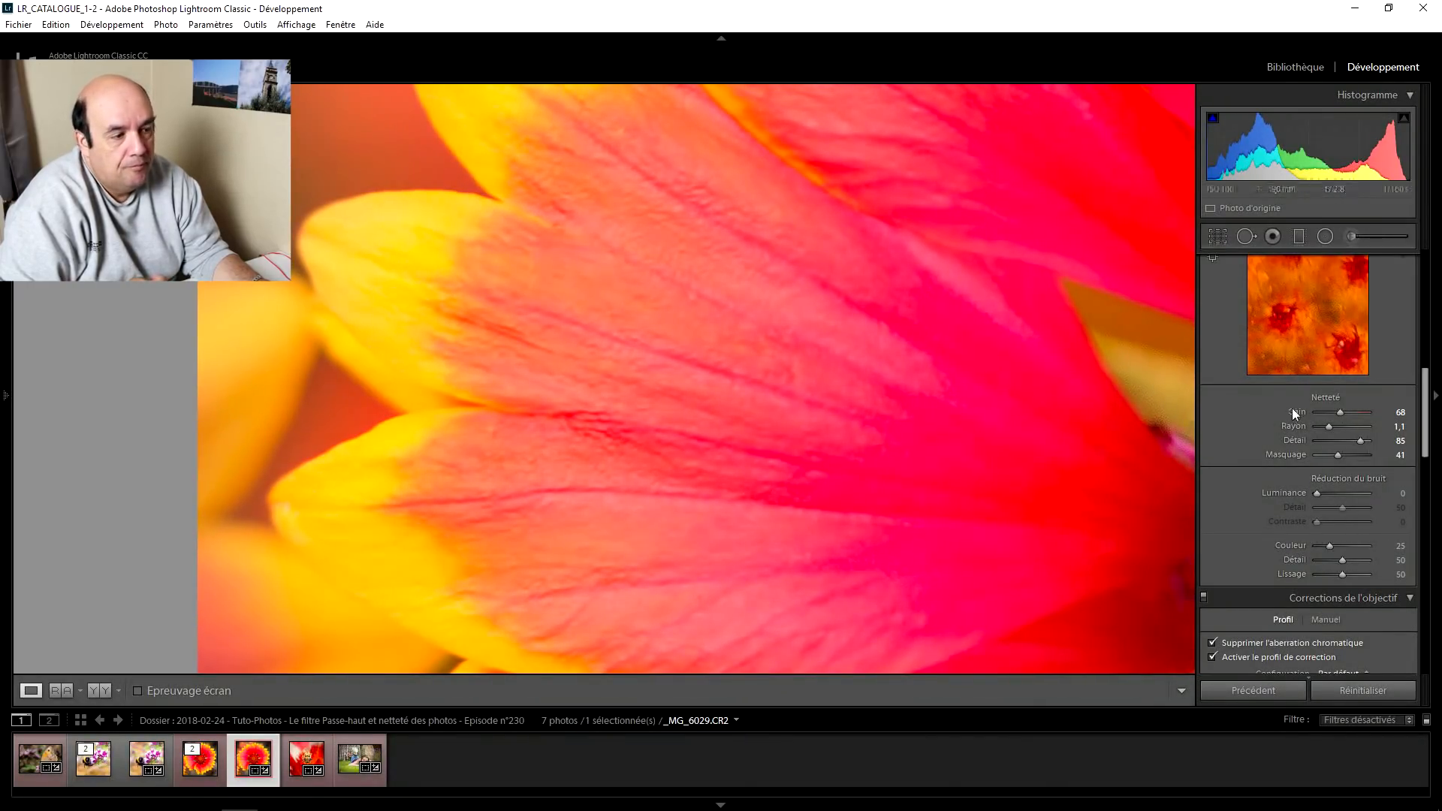
{"action": "scroll", "coordinate": [1337, 391], "scroll_direction": "up", "scroll_amount": 5}
{"action": "scroll", "coordinate": [1364, 381], "scroll_direction": "up", "scroll_amount": 5}
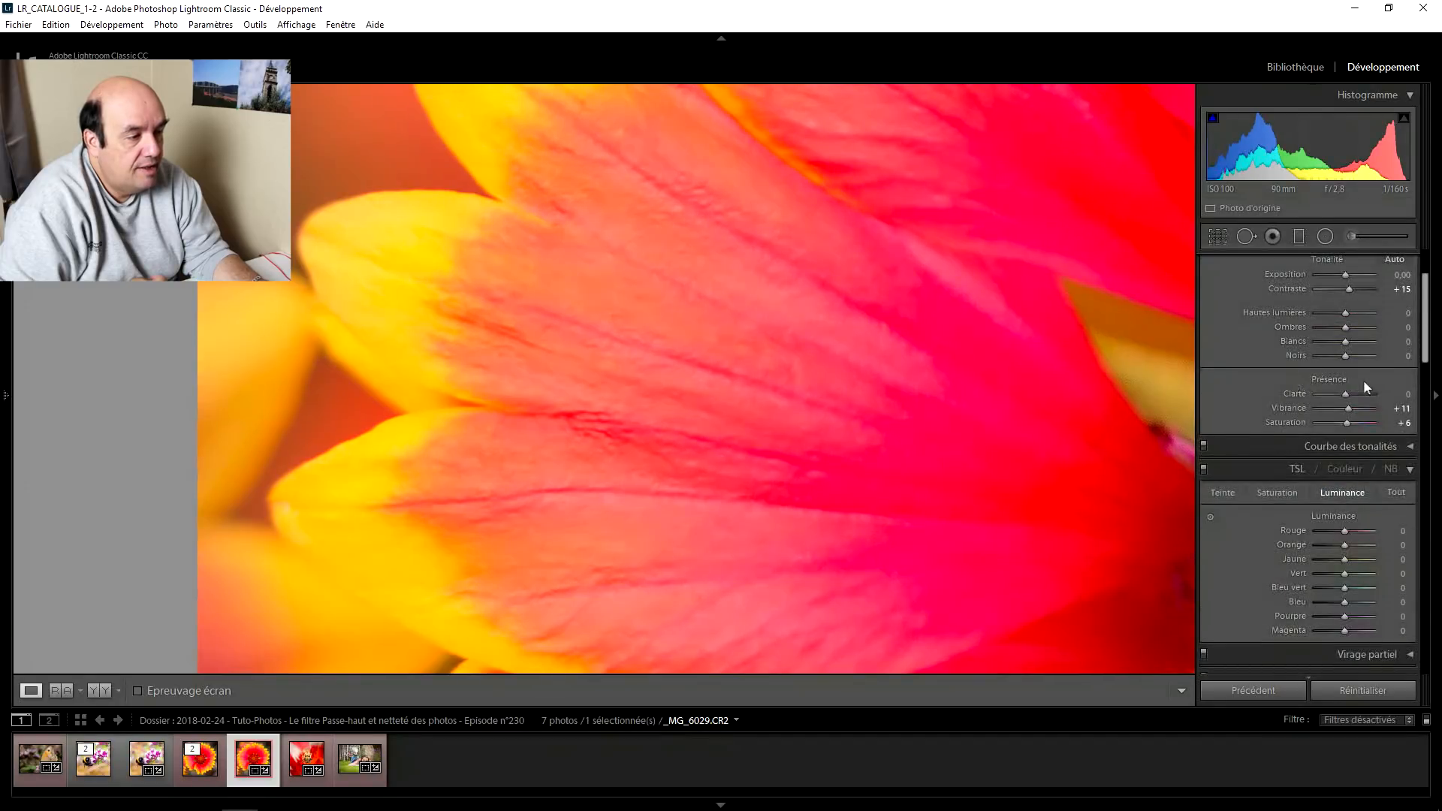
{"action": "scroll", "coordinate": [1346, 395], "scroll_direction": "up", "scroll_amount": 2}
{"action": "scroll", "coordinate": [1346, 395], "scroll_direction": "up", "scroll_amount": 1}
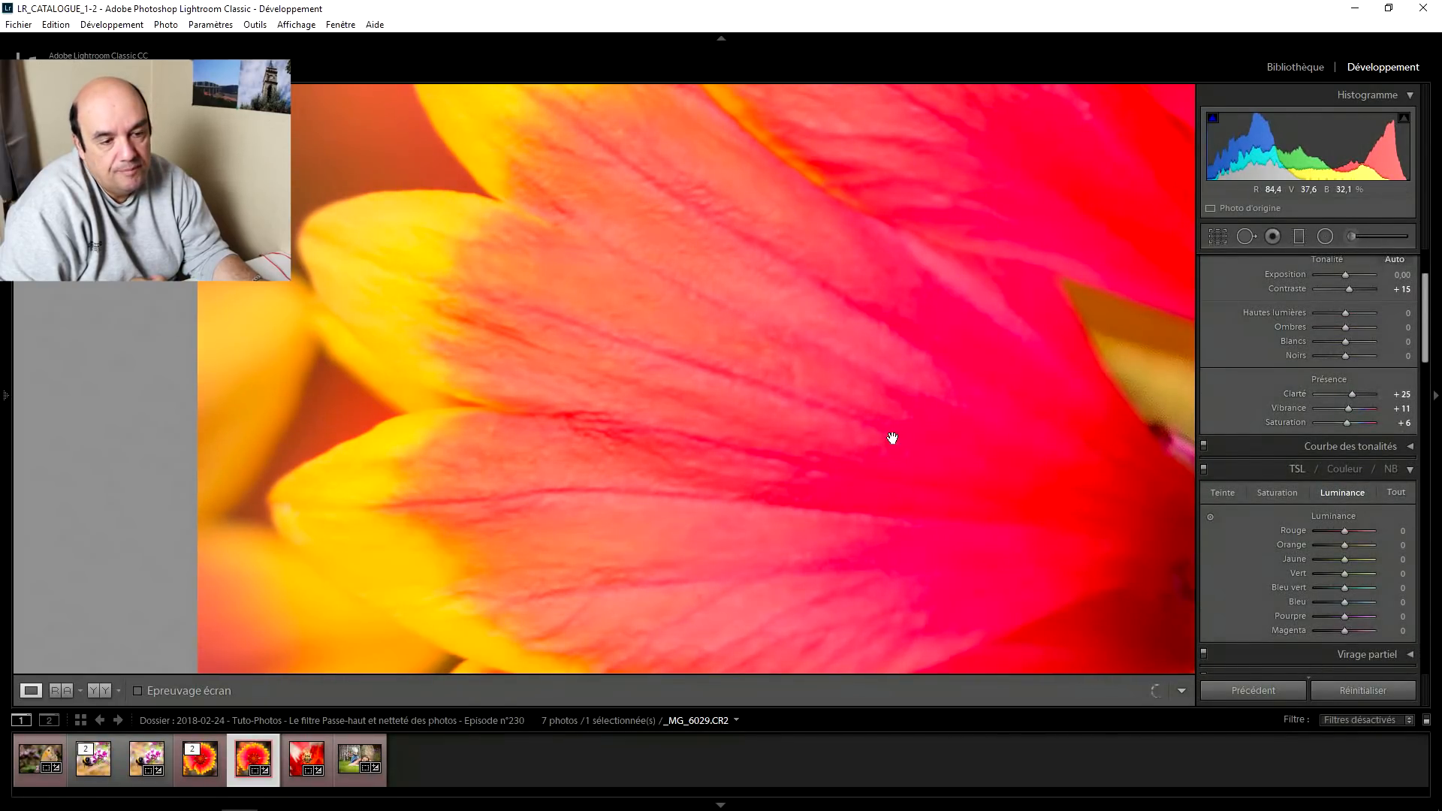
{"action": "mouse_move", "coordinate": [880, 468]}
{"action": "left_mouse_down"}
{"action": "mouse_move", "coordinate": [834, 380]}
{"action": "mouse_move", "coordinate": [869, 493]}
{"action": "mouse_move", "coordinate": [874, 408]}
{"action": "mouse_move", "coordinate": [857, 454]}
{"action": "left_mouse_up"}
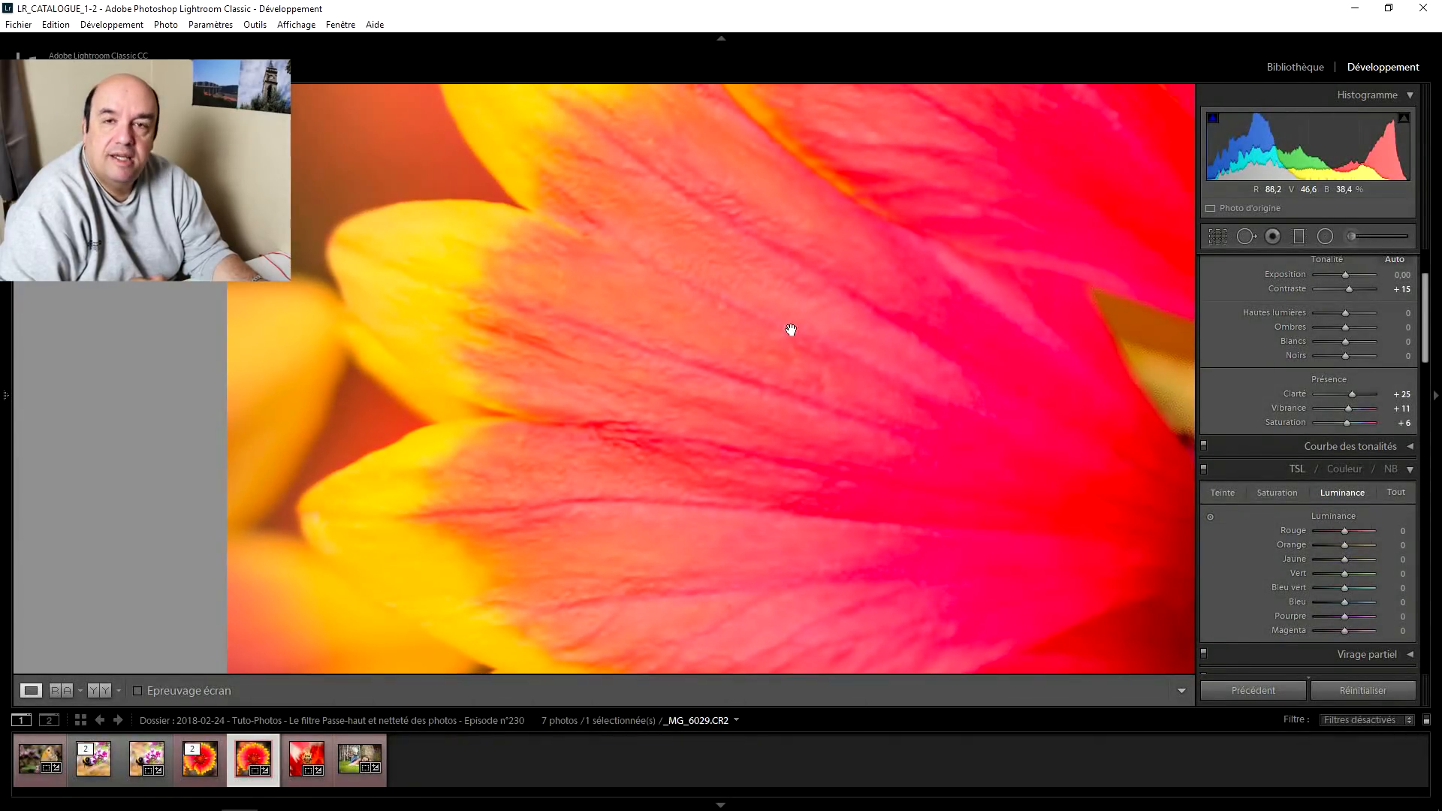
- Compare both versions of _MG_6029 side by side in the Library at 1:1, examining the flower's centre and petals
{"action": "left_click", "coordinate": [1295, 67]}
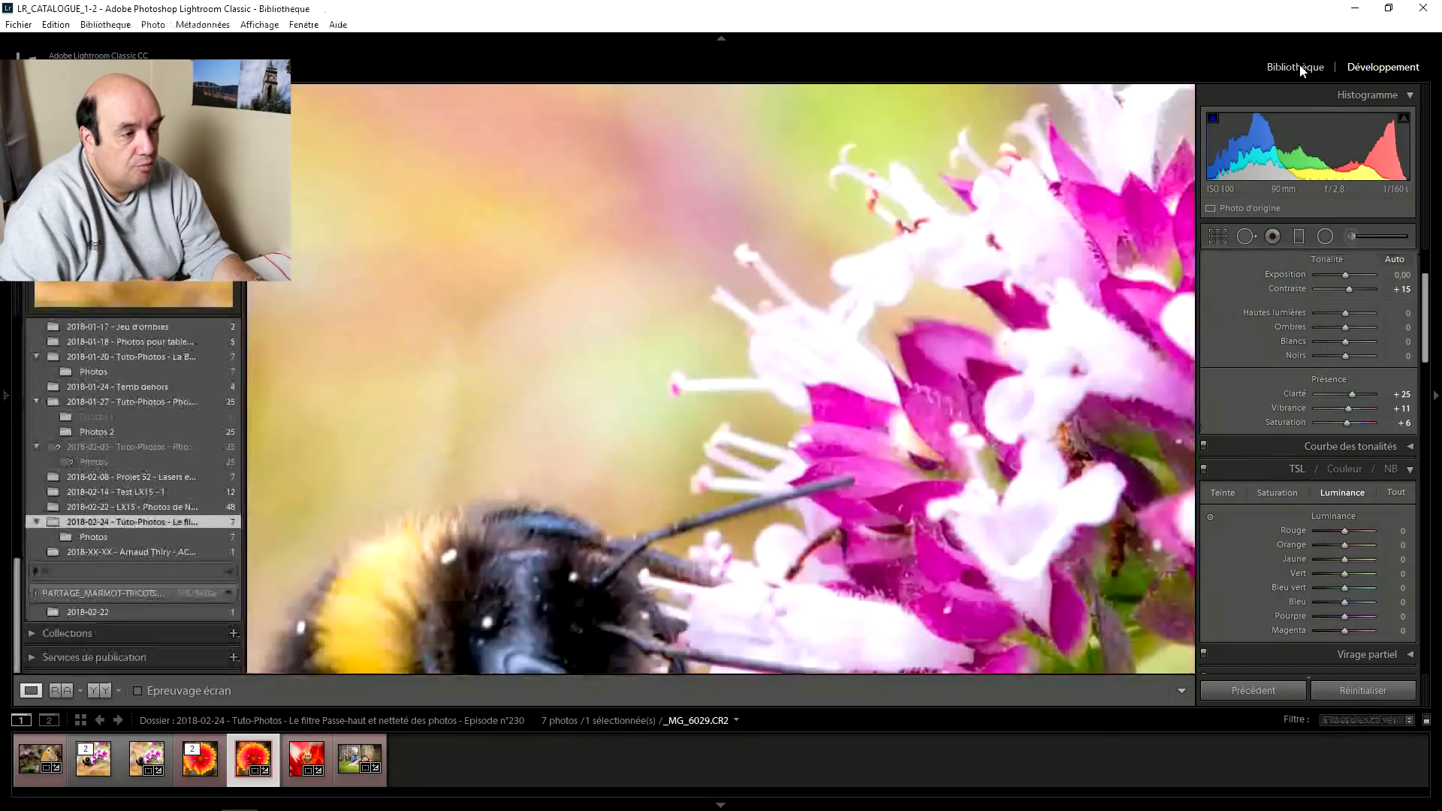
{"action": "key", "text": "c"}
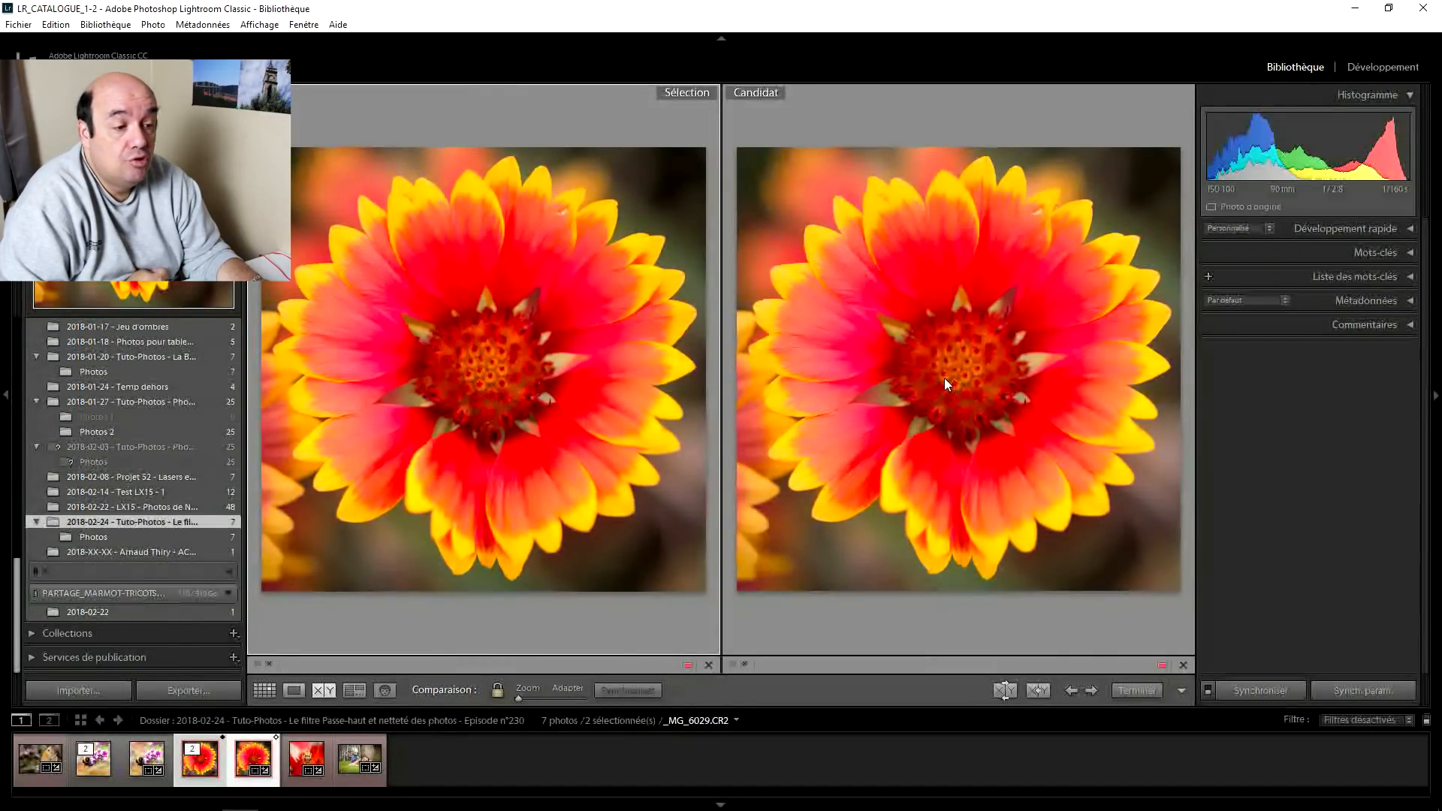
{"action": "left_click", "coordinate": [492, 305]}
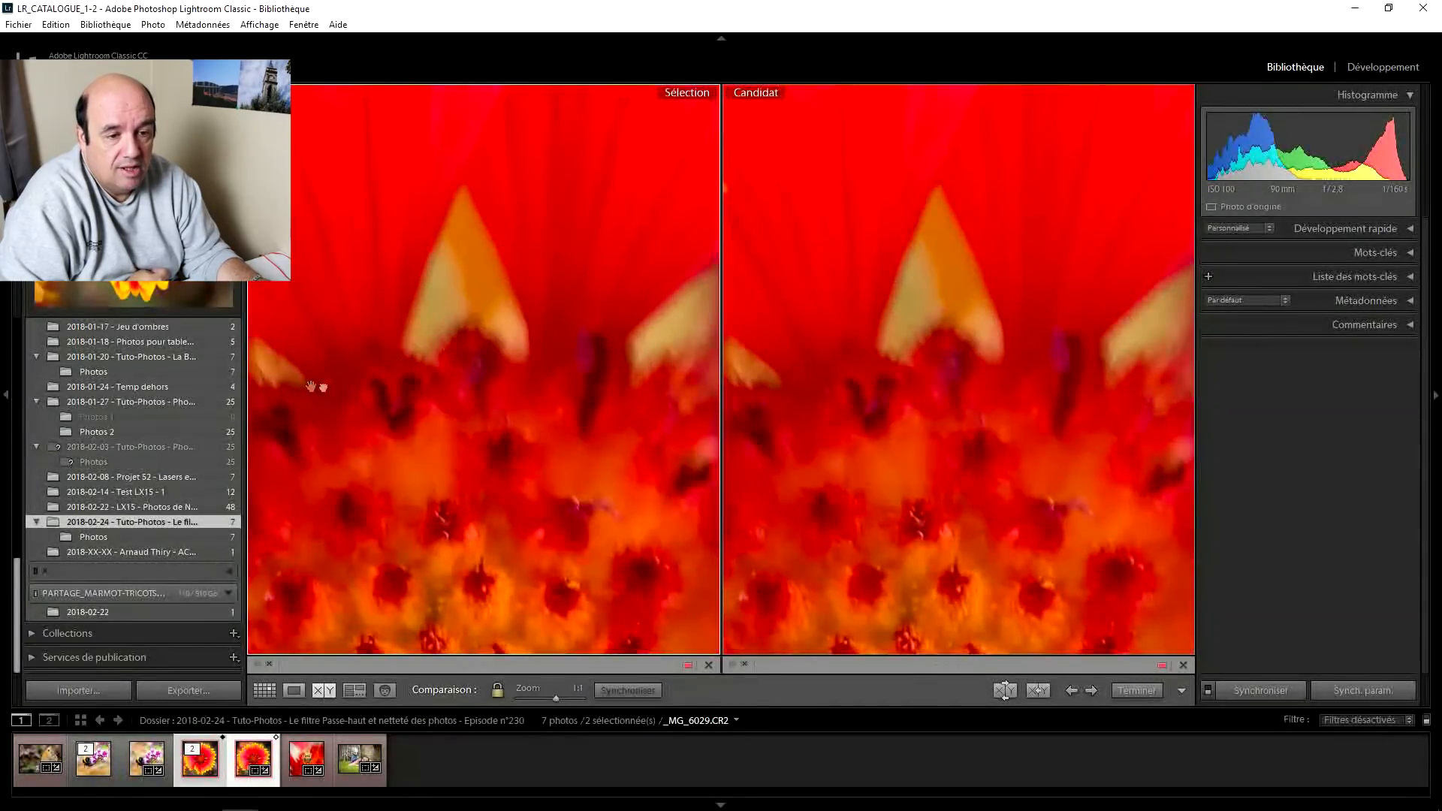
{"action": "left_click_drag", "start_coordinate": [317, 387], "coordinate": [601, 345]}
{"action": "left_click_drag", "start_coordinate": [406, 278], "coordinate": [695, 481]}
{"action": "left_click_drag", "start_coordinate": [426, 322], "coordinate": [448, 284]}
{"action": "left_click_drag", "start_coordinate": [1024, 386], "coordinate": [943, 296]}
{"action": "left_click_drag", "start_coordinate": [982, 386], "coordinate": [1019, 389]}
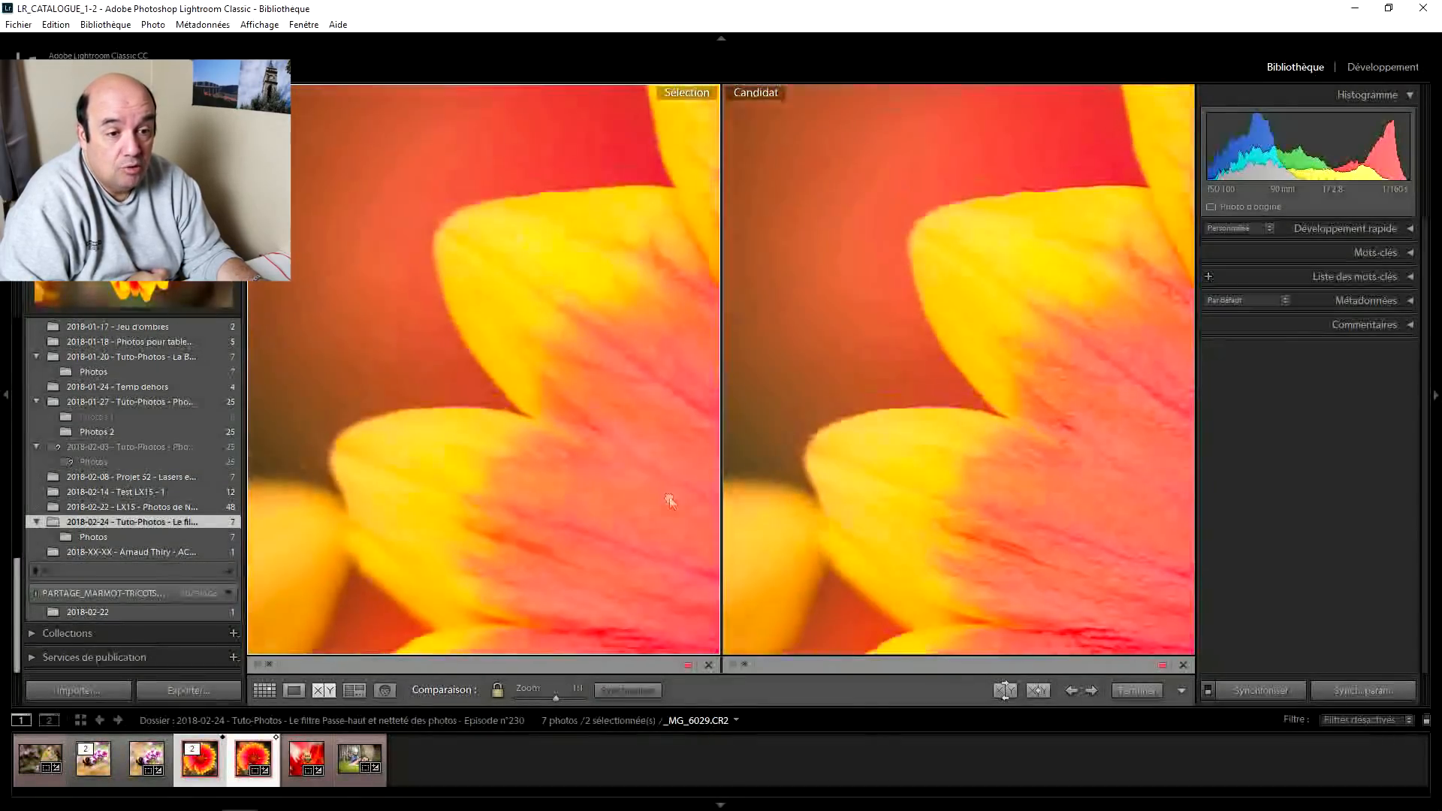
- Examine the blurred orange and red background beyond the petals in both versions
{"action": "left_click_drag", "start_coordinate": [408, 278], "coordinate": [546, 471]}
{"action": "left_click_drag", "start_coordinate": [548, 315], "coordinate": [413, 464]}
{"action": "left_click_drag", "start_coordinate": [508, 240], "coordinate": [406, 408]}
{"action": "left_click_drag", "start_coordinate": [499, 270], "coordinate": [473, 383]}
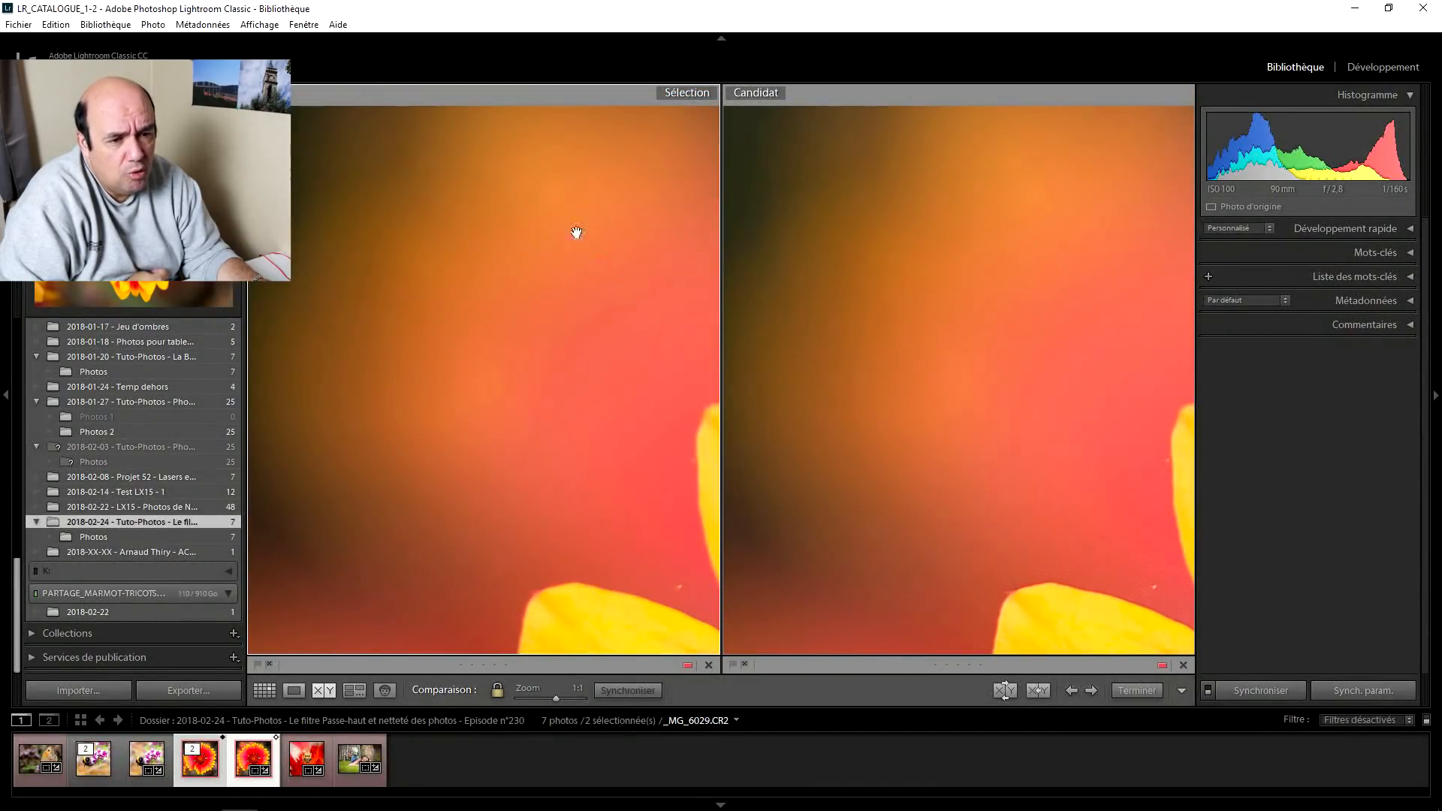
{"action": "left_click_drag", "start_coordinate": [577, 233], "coordinate": [661, 203]}
{"action": "left_click_drag", "start_coordinate": [503, 254], "coordinate": [476, 303]}
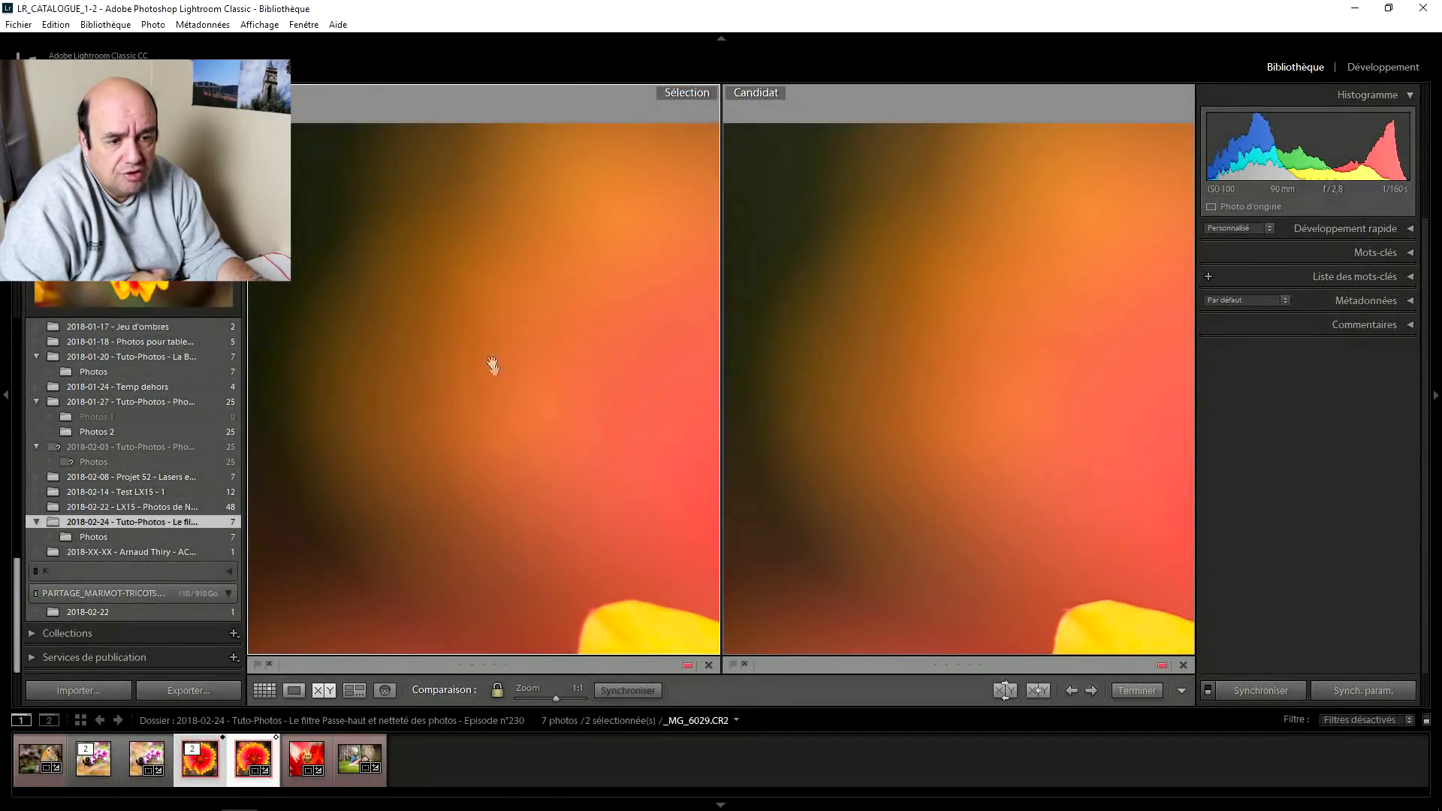
{"action": "left_click_drag", "start_coordinate": [488, 333], "coordinate": [421, 282]}
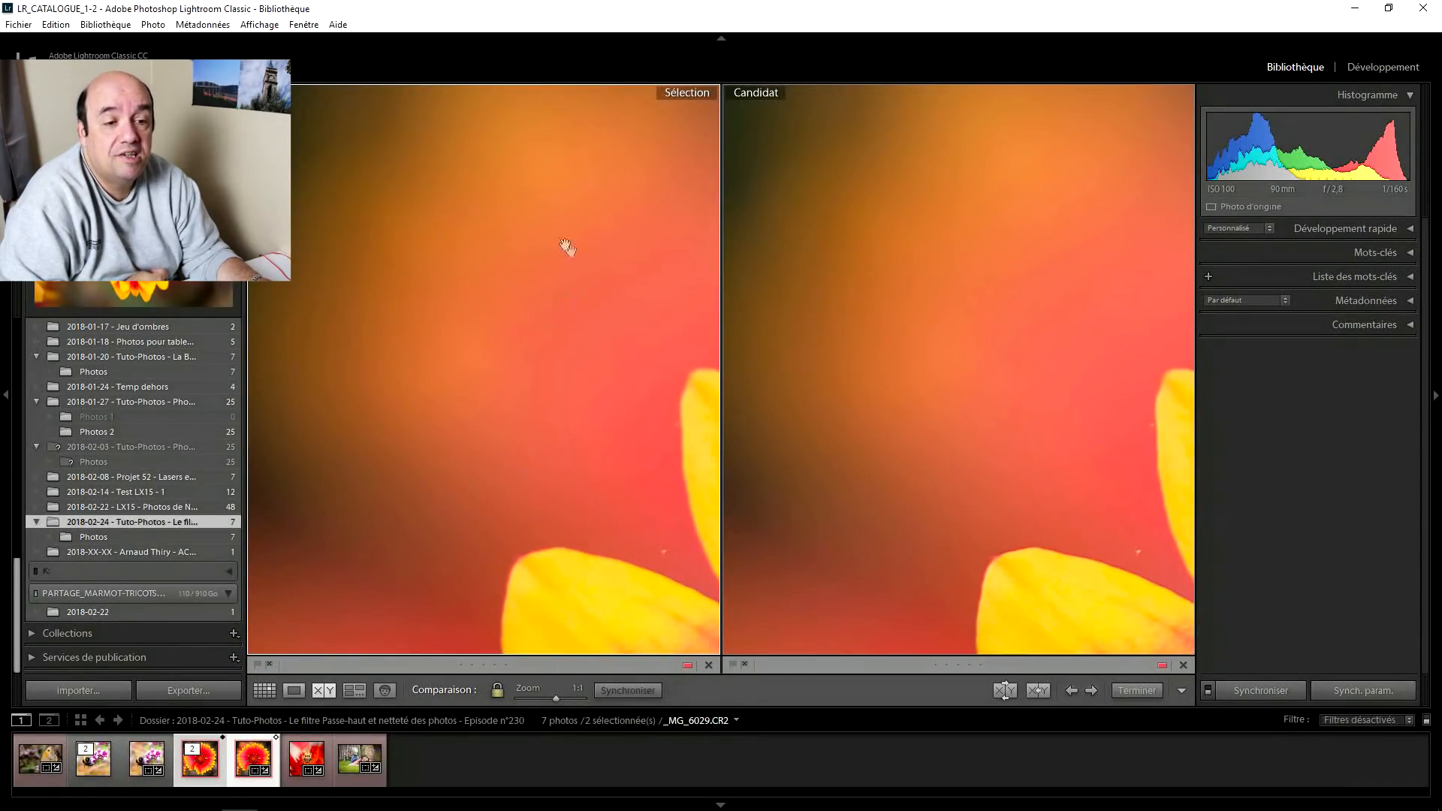
{"action": "left_click_drag", "start_coordinate": [565, 244], "coordinate": [482, 273]}
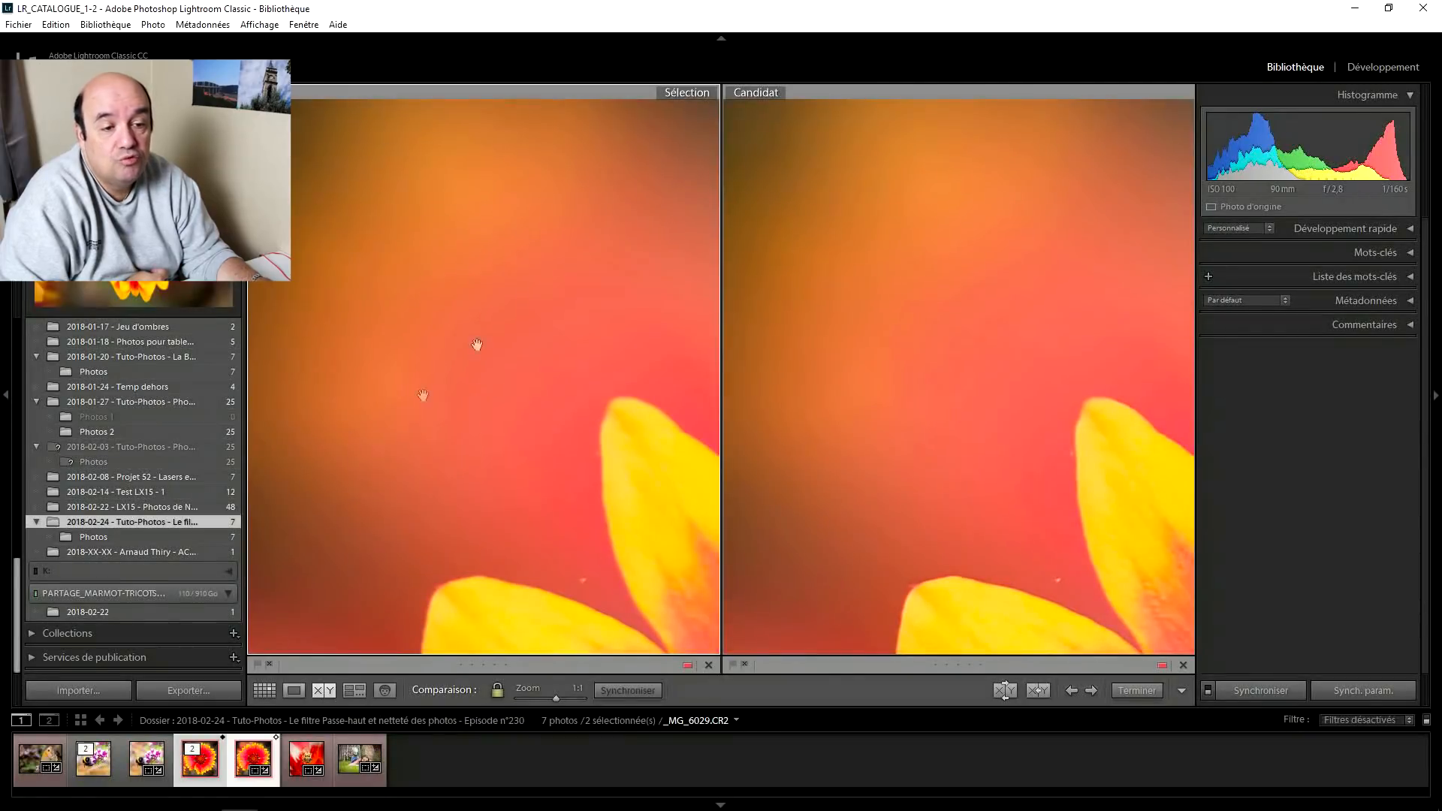
- Compare the yellow petal tips and the petal texture of the two versions along the flower's edge
{"action": "left_click_drag", "start_coordinate": [491, 369], "coordinate": [376, 290]}
{"action": "left_click_drag", "start_coordinate": [444, 412], "coordinate": [646, 279]}
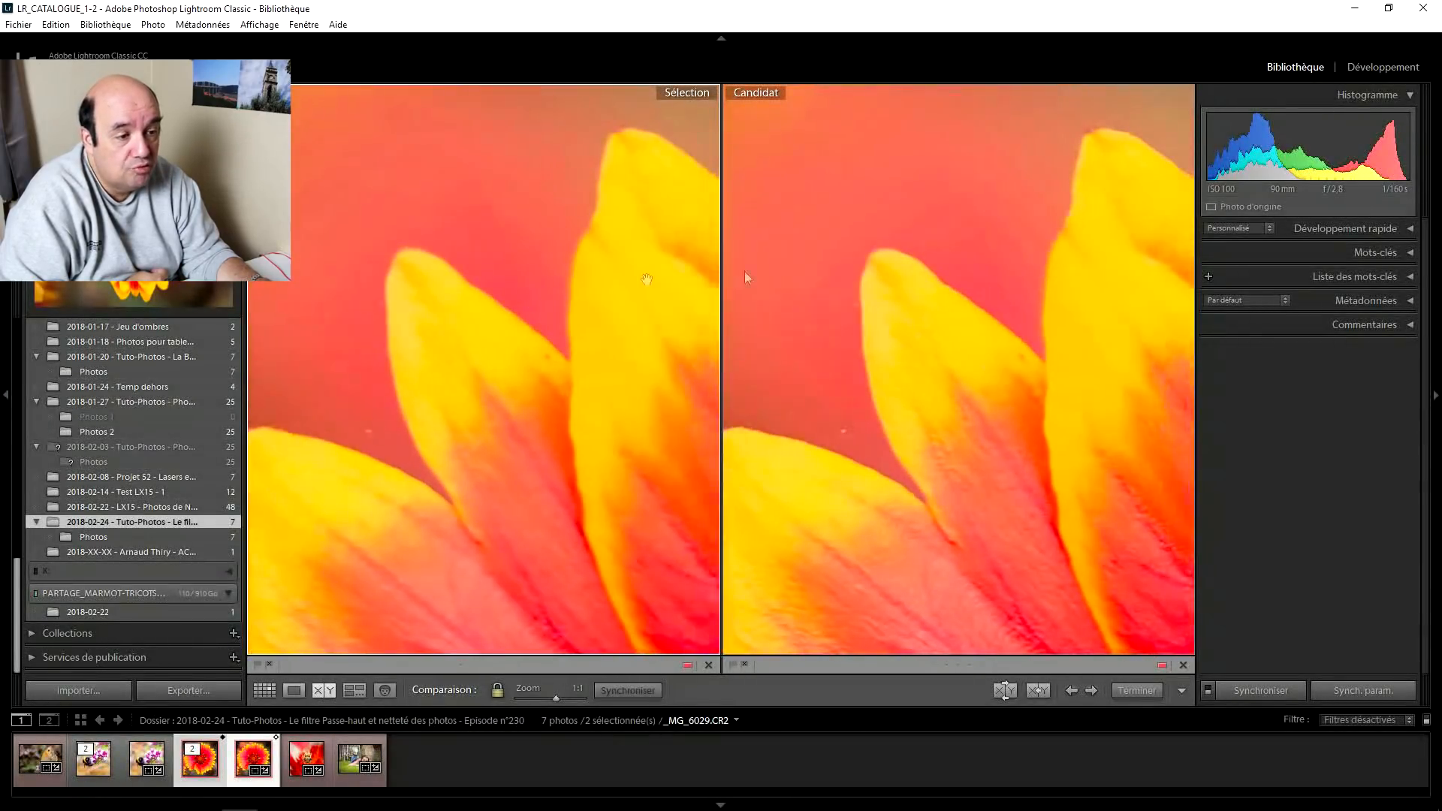
{"action": "left_click_drag", "start_coordinate": [591, 356], "coordinate": [319, 444]}
{"action": "left_click_drag", "start_coordinate": [608, 261], "coordinate": [338, 184]}
{"action": "left_click_drag", "start_coordinate": [583, 499], "coordinate": [474, 332]}
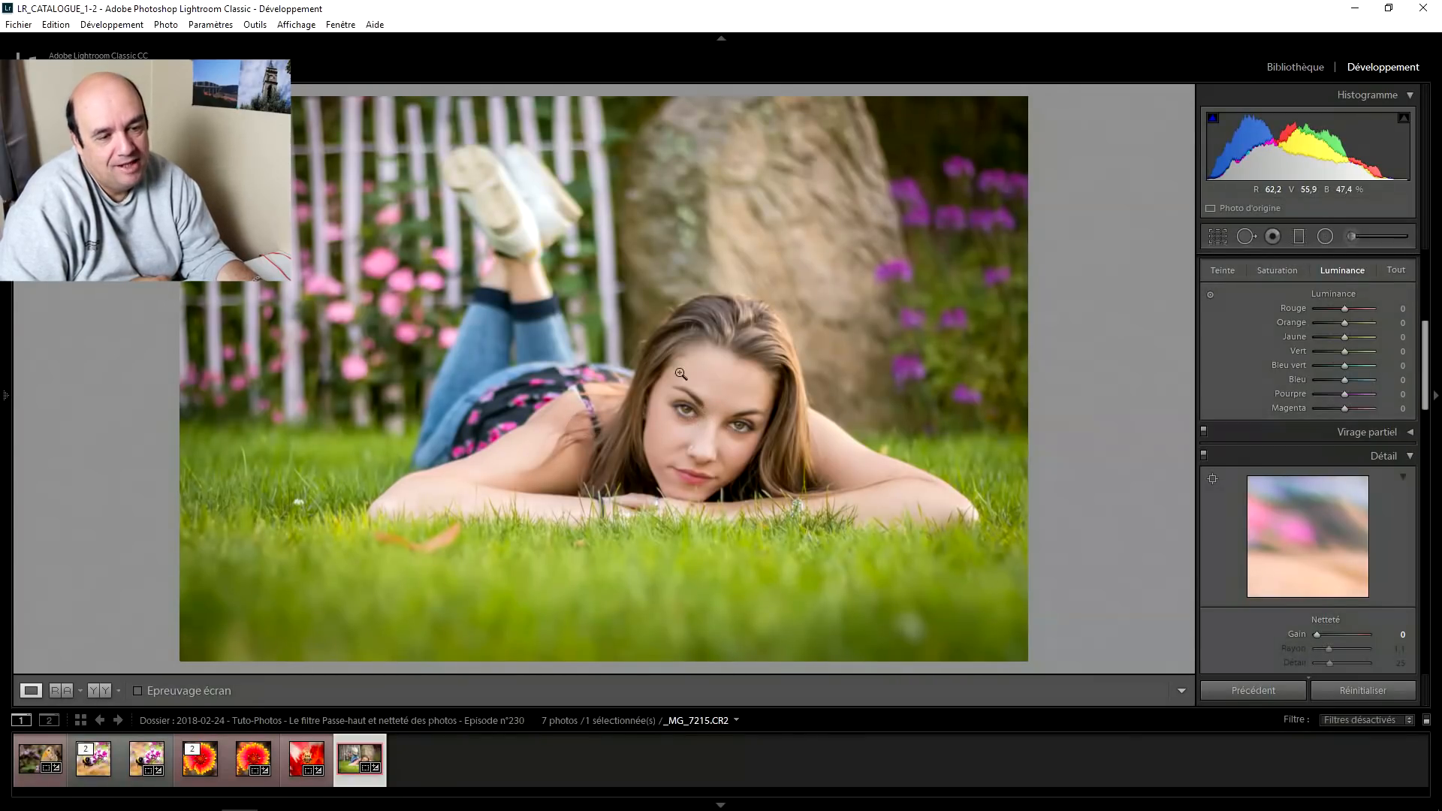
- Examine the woman's face up close in _MG_7215.CR2 and open the photo for editing in Adobe Photoshop CC 2018
{"action": "left_click", "coordinate": [702, 411]}
{"action": "left_click_drag", "start_coordinate": [654, 451], "coordinate": [606, 323]}
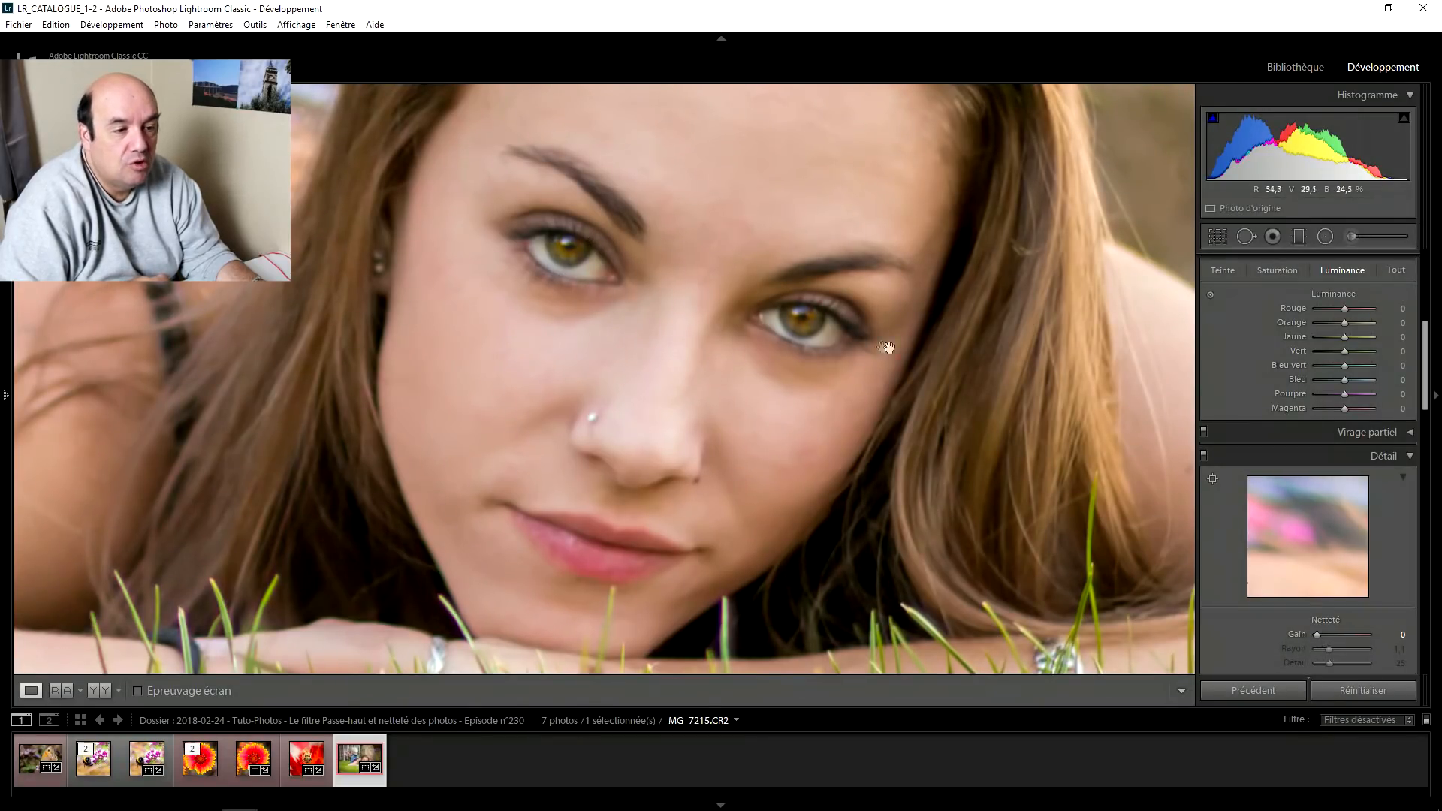
{"action": "left_click", "coordinate": [571, 283]}
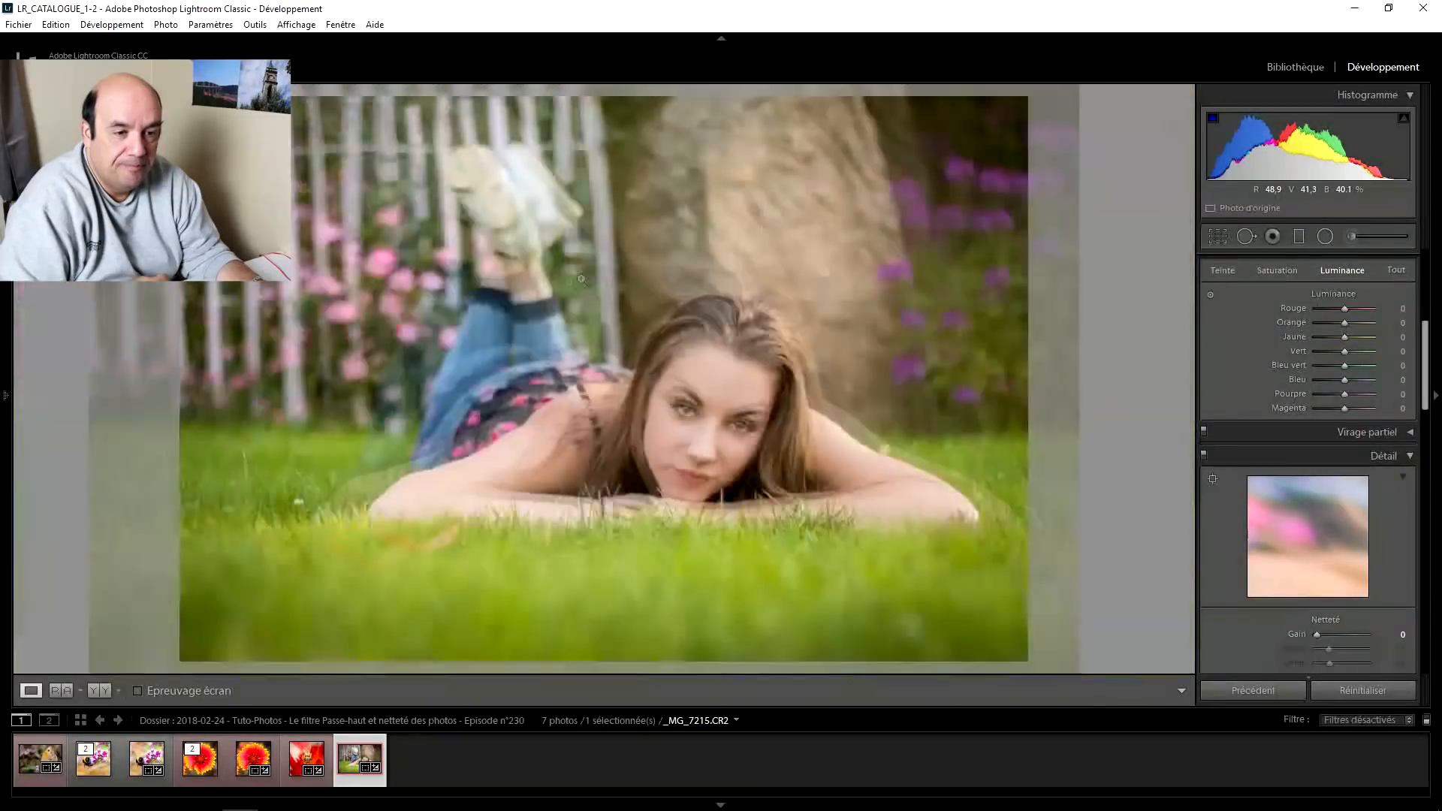
{"action": "left_click", "coordinate": [167, 25]}
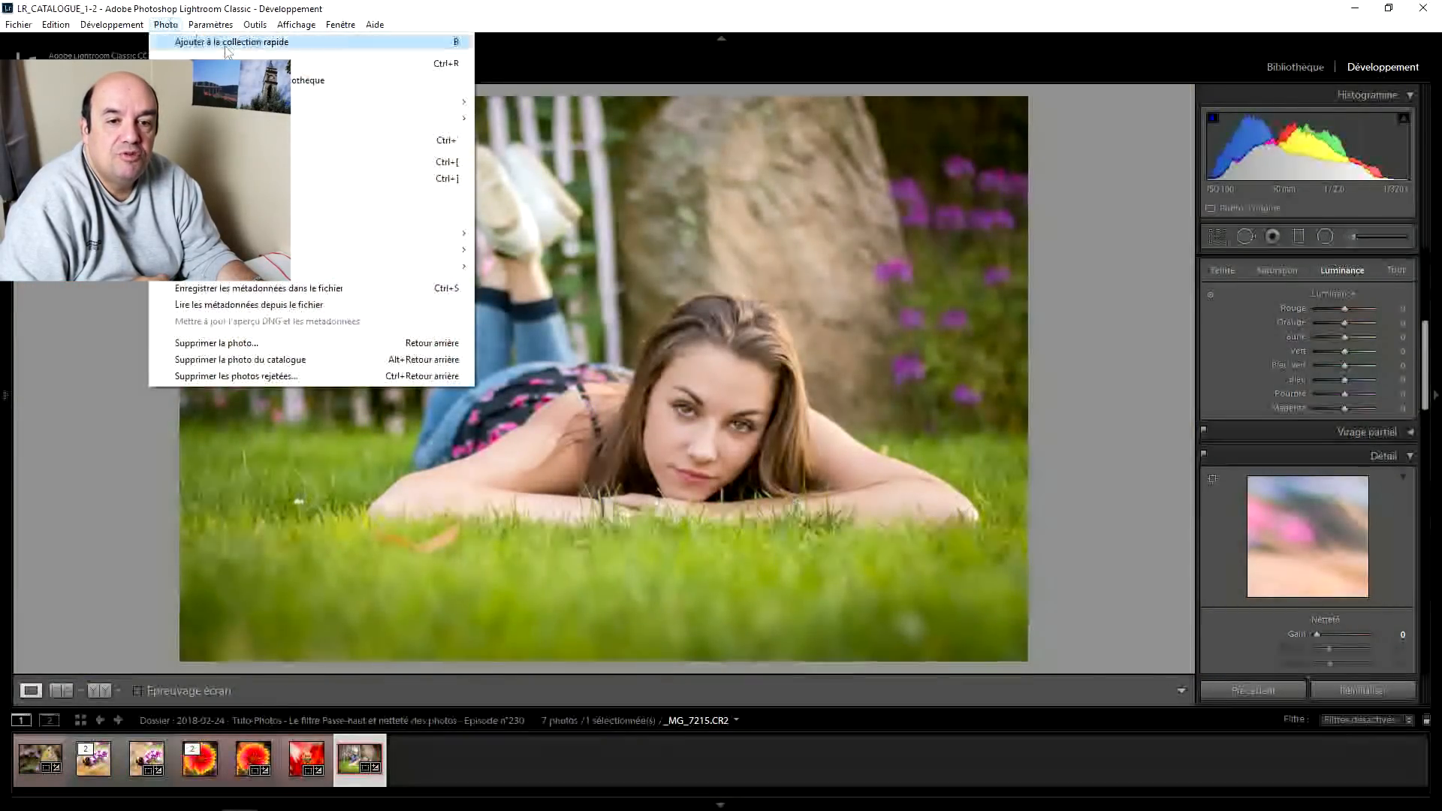
{"action": "mouse_move", "coordinate": [342, 106]}
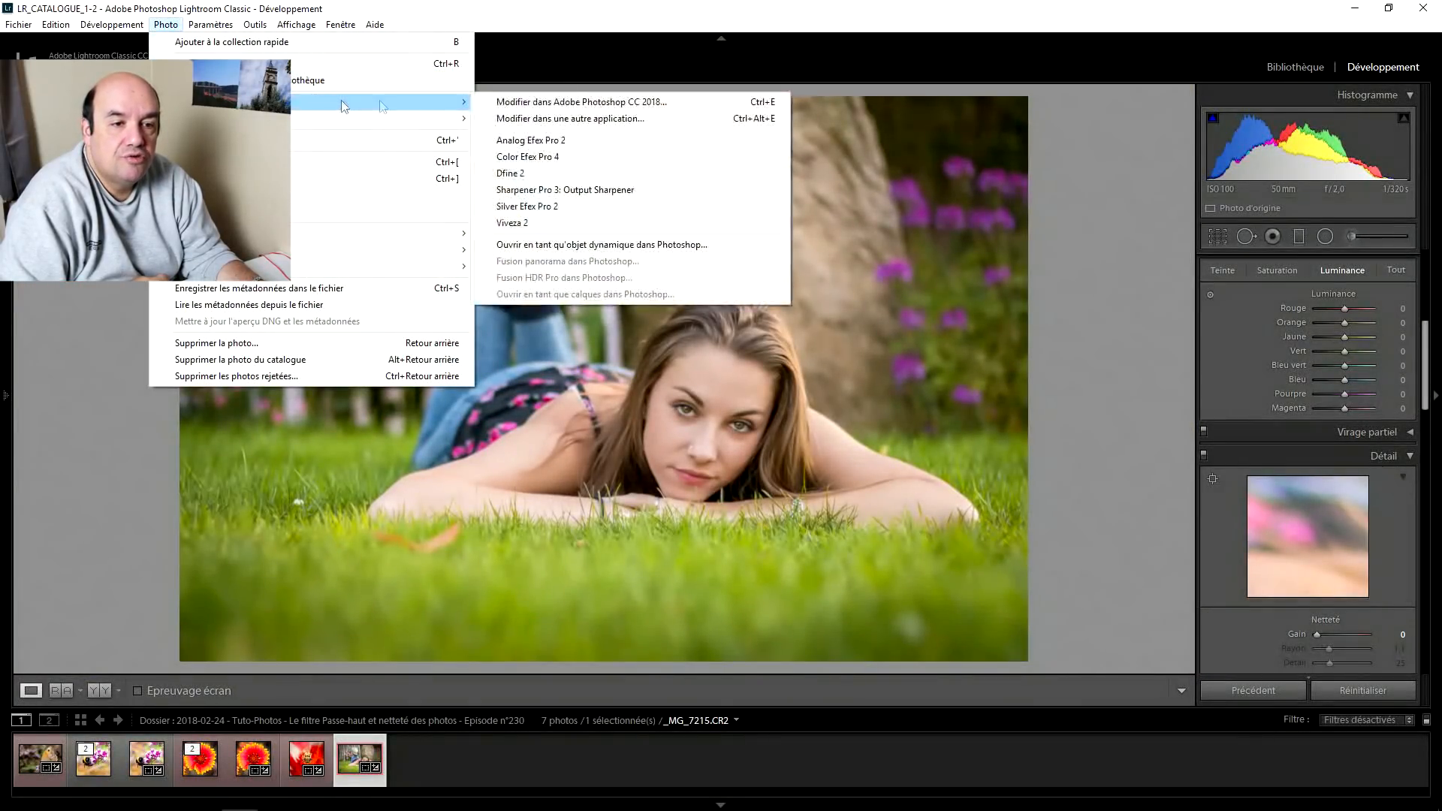
{"action": "left_click", "coordinate": [526, 102]}
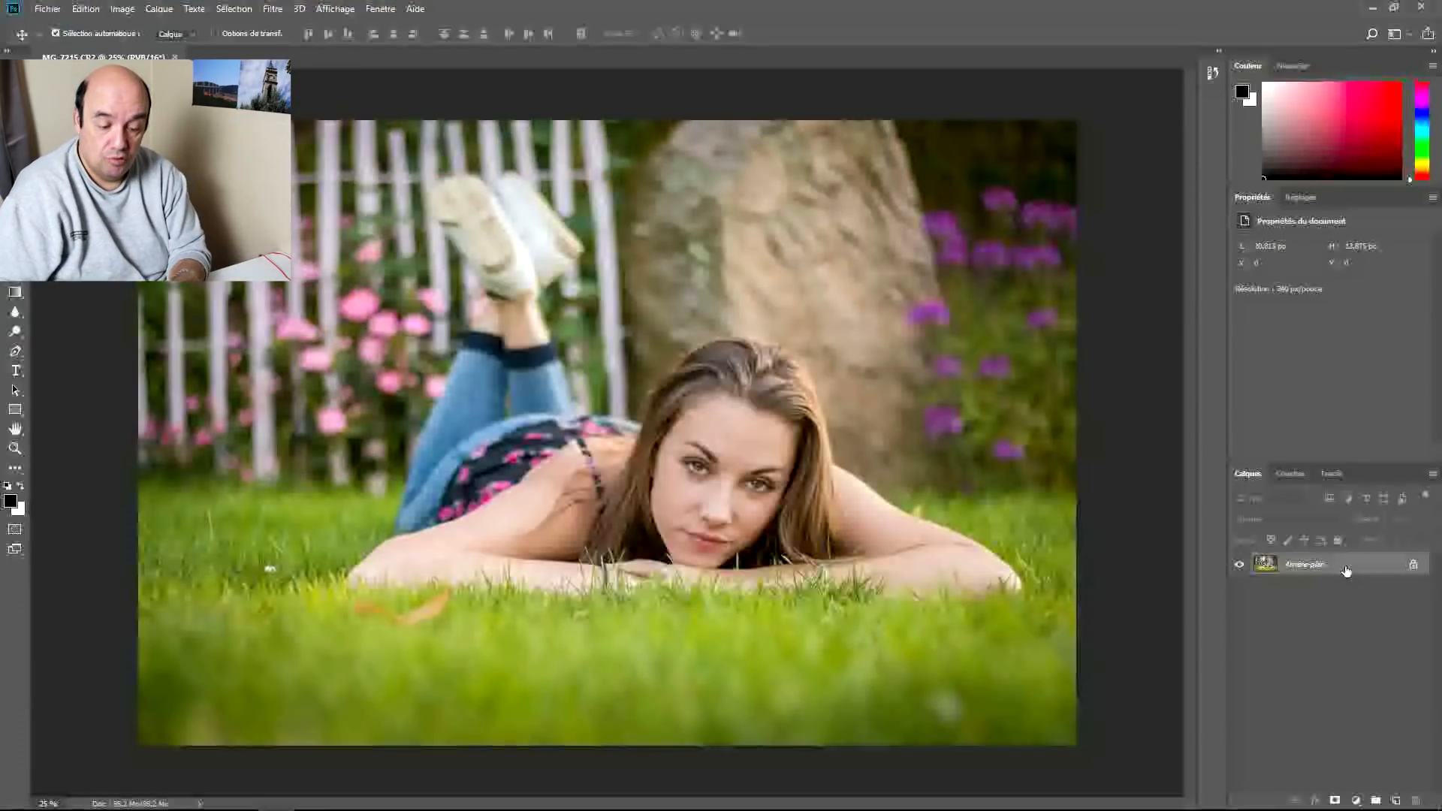
- Duplicate the background layer and set the copy's blend mode to Incrustation
{"action": "key", "text": "ctrl+j"}
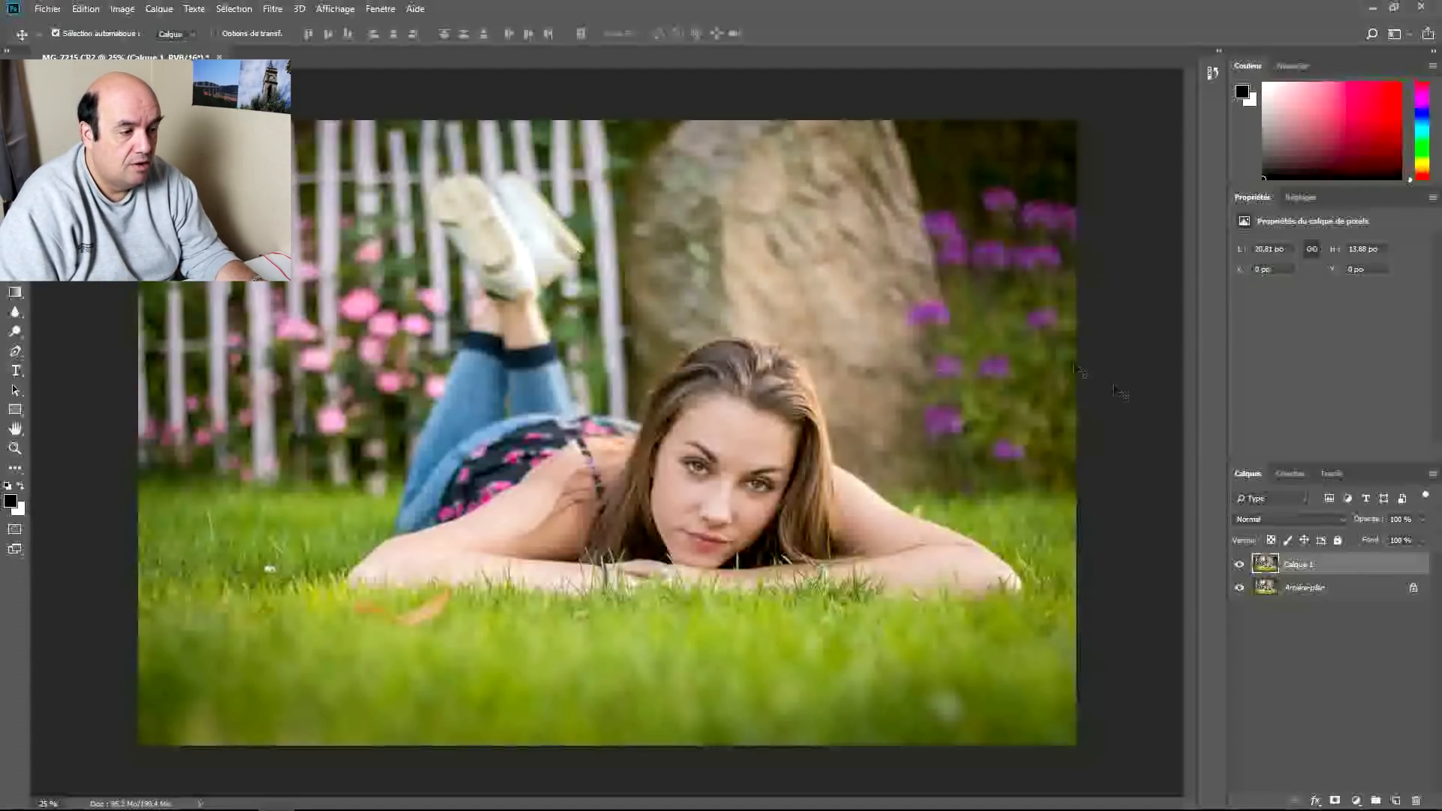
{"action": "left_click", "coordinate": [1338, 520]}
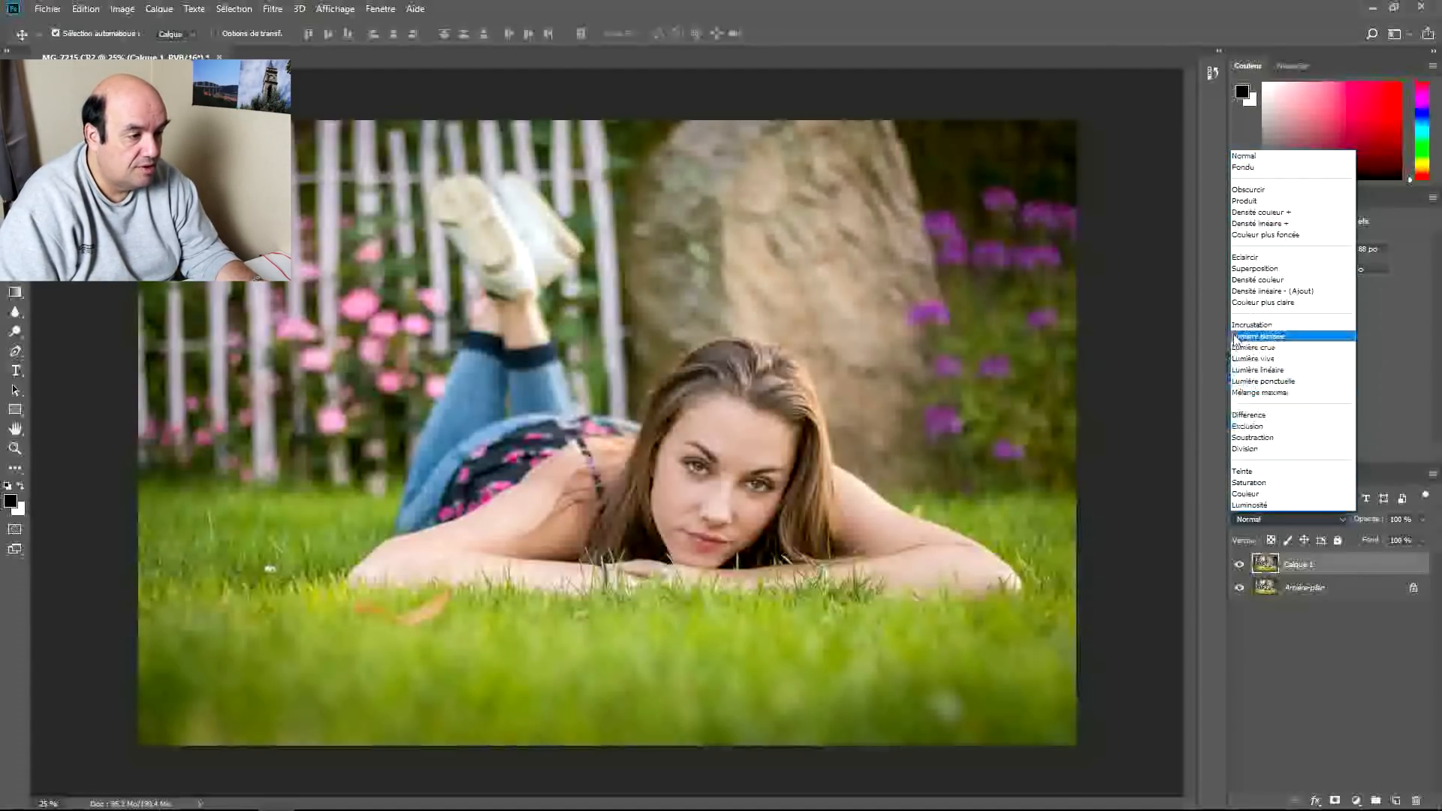
{"action": "left_click", "coordinate": [1270, 323]}
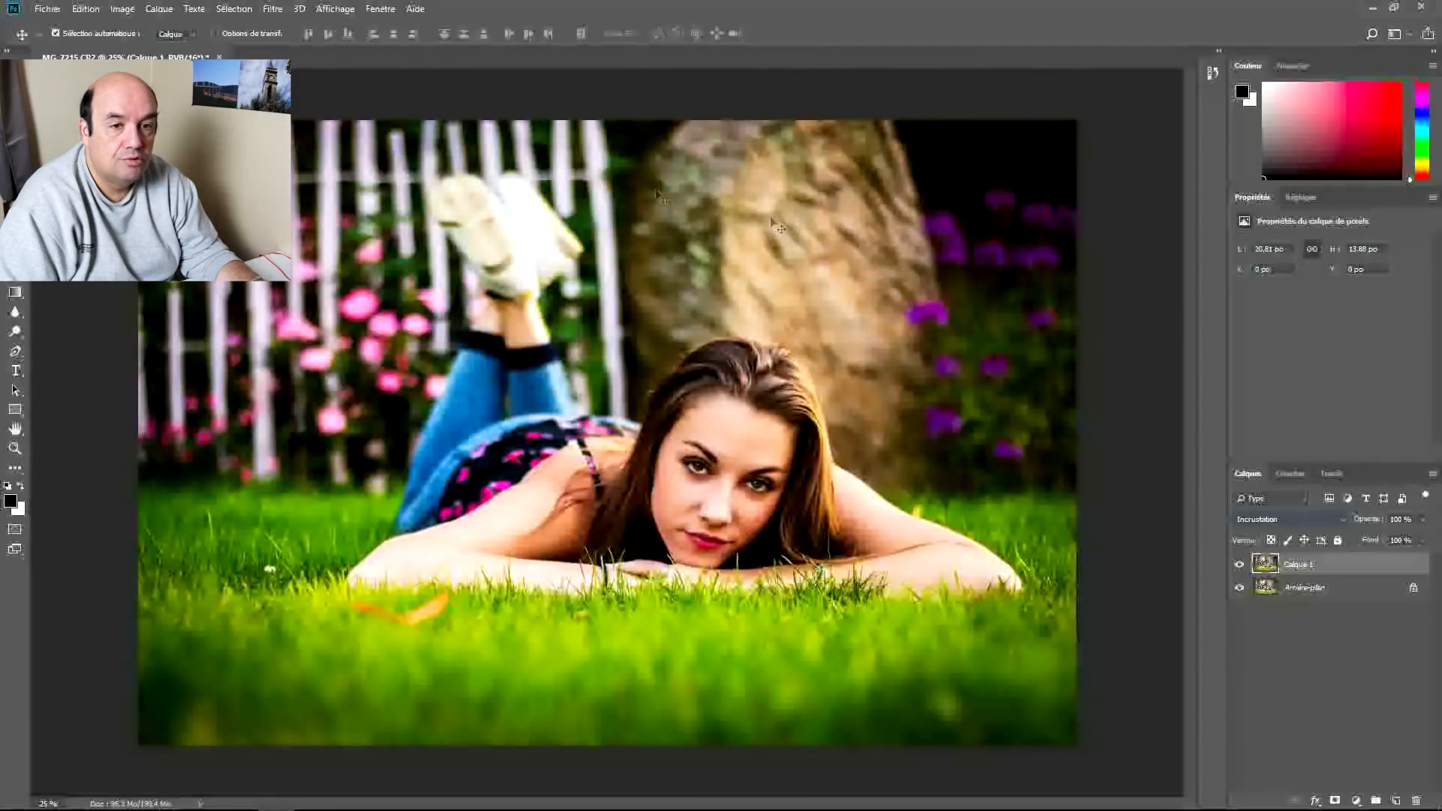
- Apply the Passe-haut filter with a radius of 1,5 pixels to the duplicated layer and desaturate it
{"action": "left_click", "coordinate": [273, 9]}
{"action": "mouse_move", "coordinate": [421, 308]}
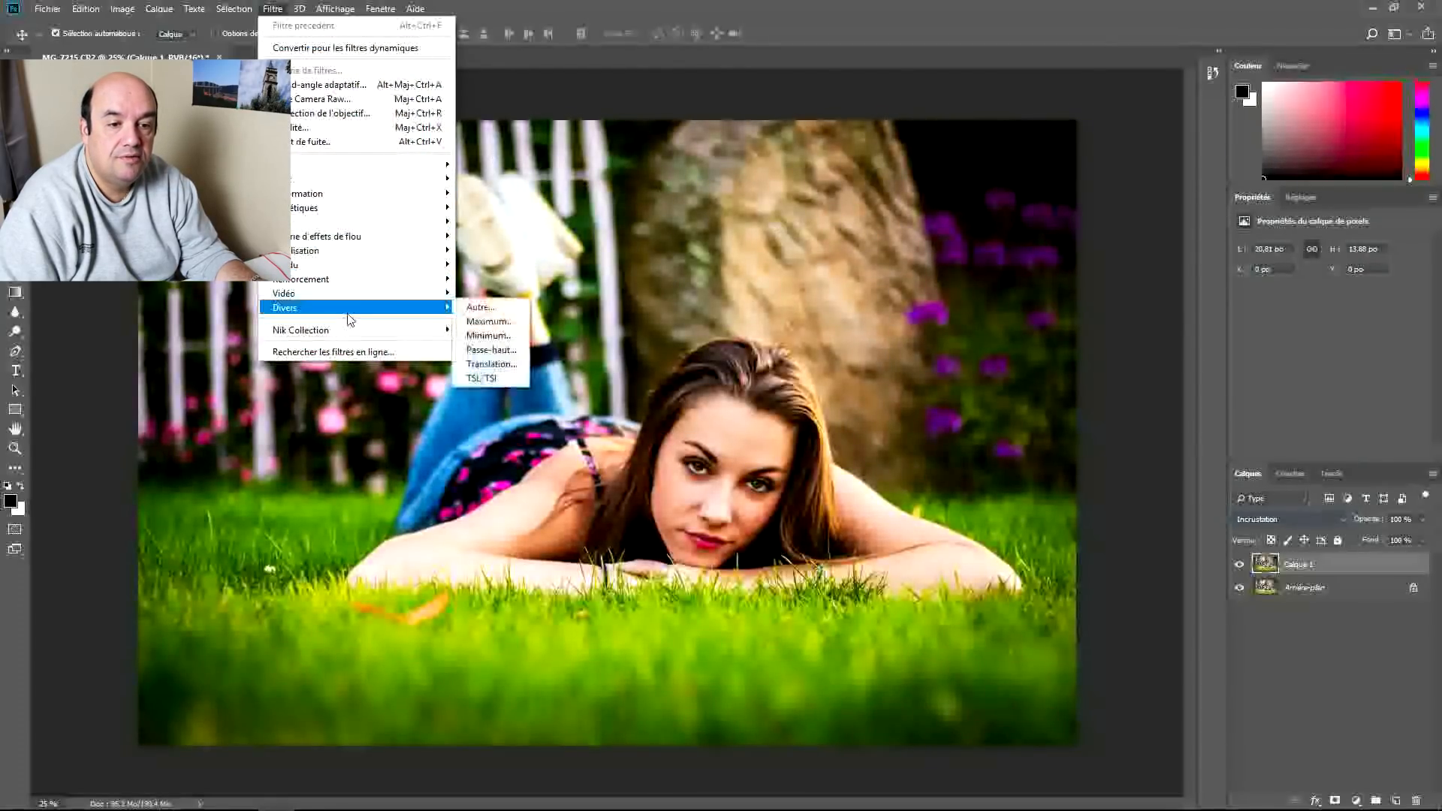
{"action": "left_click", "coordinate": [520, 350]}
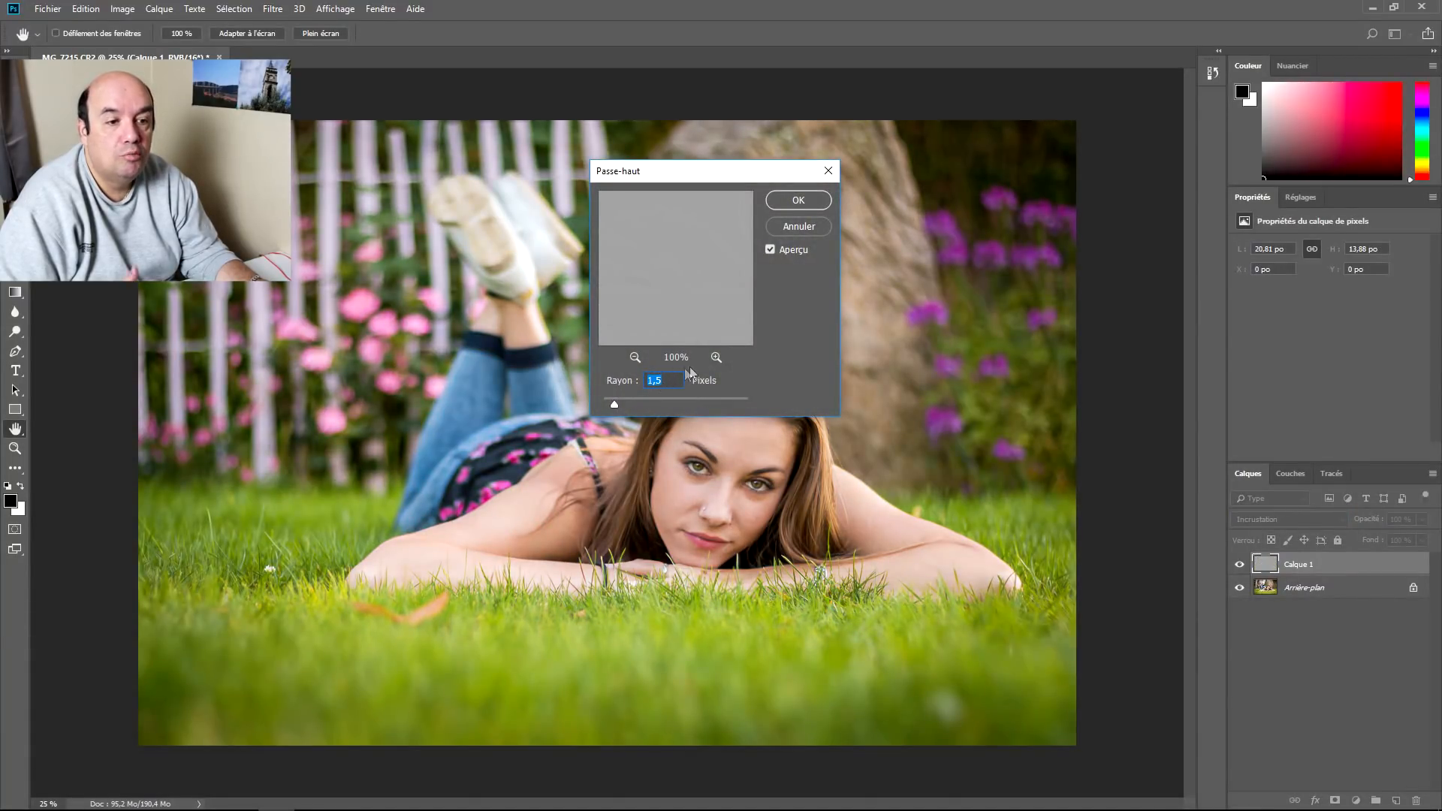
{"action": "left_click", "coordinate": [797, 202]}
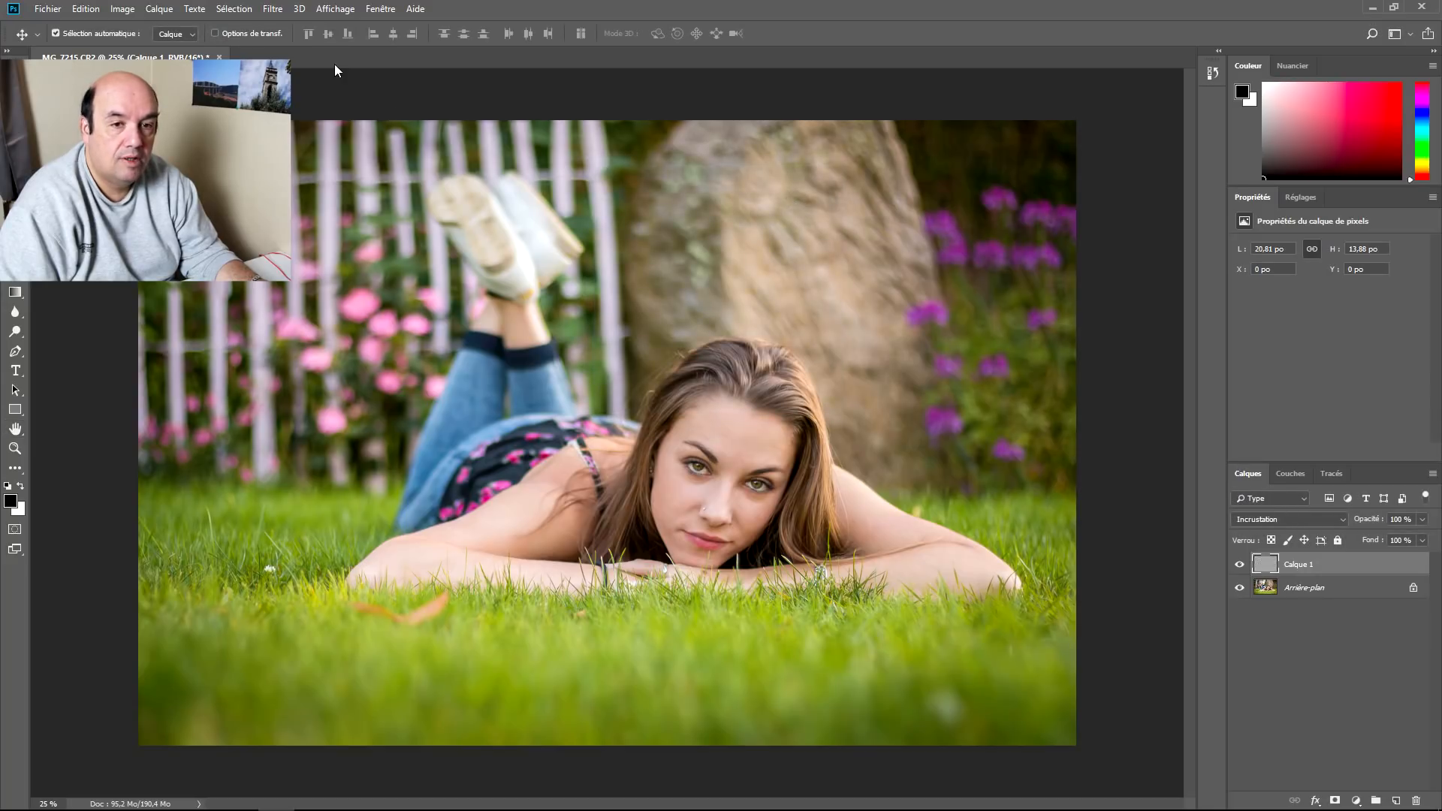
{"action": "left_click", "coordinate": [122, 9]}
{"action": "mouse_move", "coordinate": [139, 50]}
{"action": "left_click", "coordinate": [365, 337]}
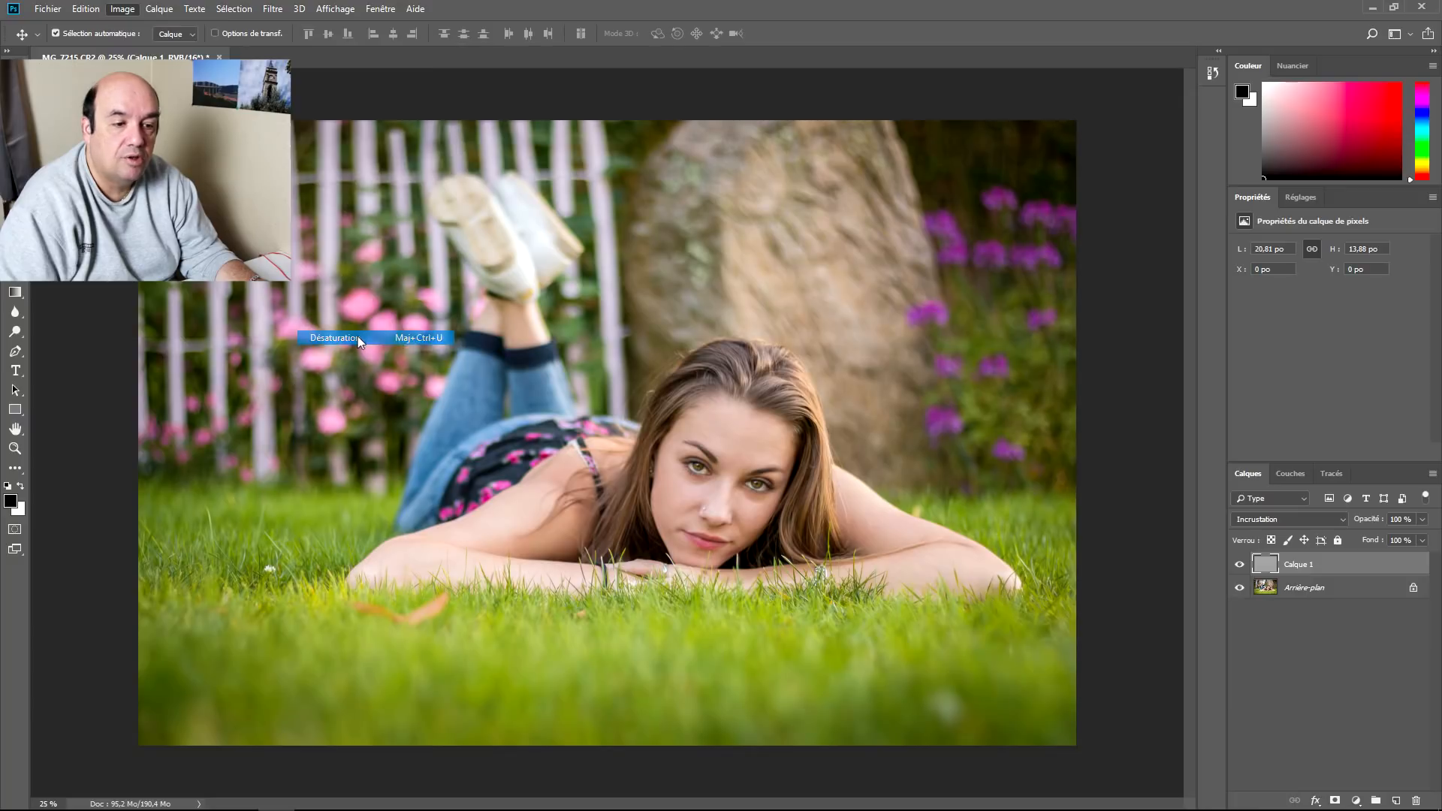
- Place the high-pass layer in a new group and duplicate it twice inside that group
{"action": "key", "text": "ctrl+plus"}
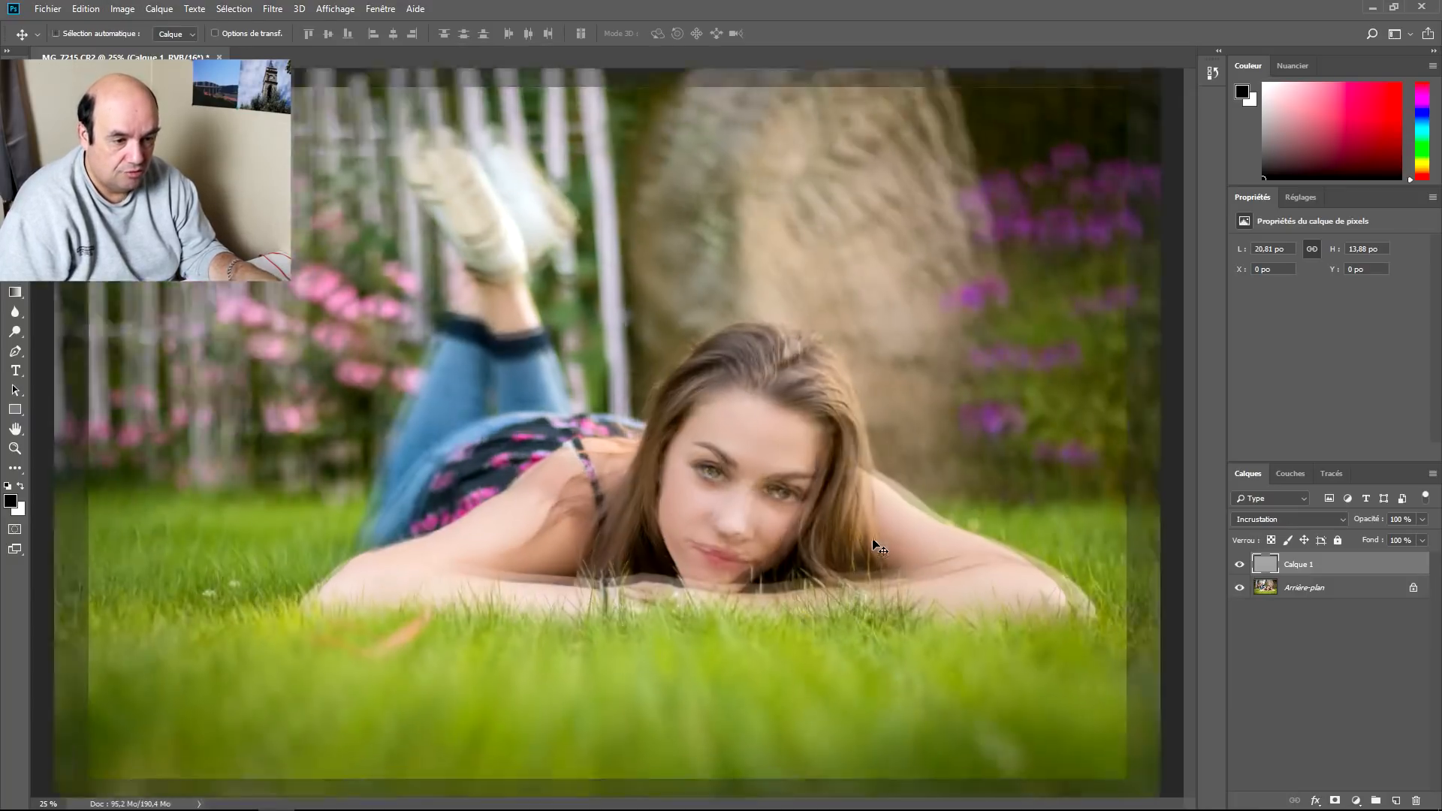
{"action": "key", "text": "ctrl+plus"}
{"action": "left_click_drag", "start_coordinate": [903, 583], "coordinate": [755, 475]}
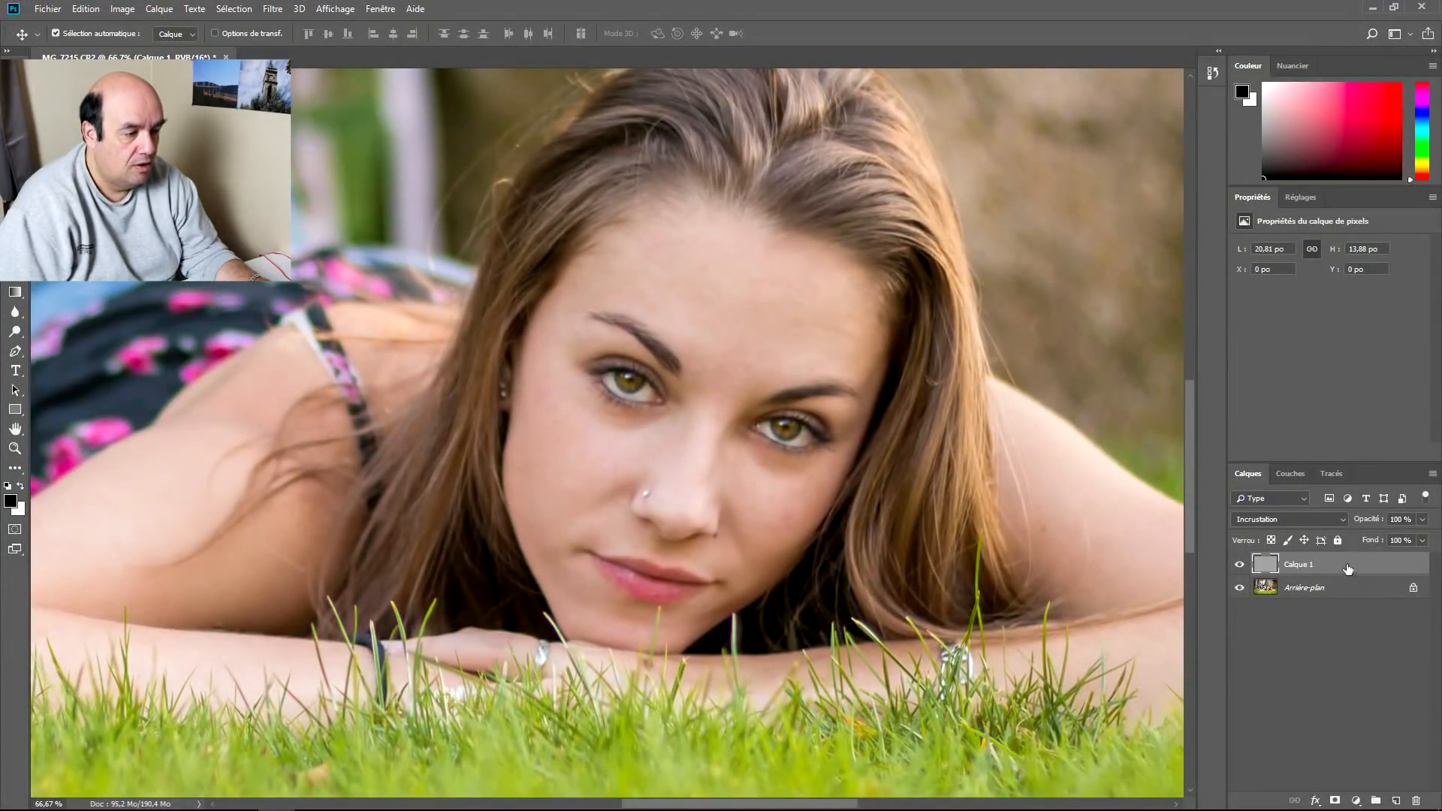
{"action": "left_click", "coordinate": [1375, 801]}
{"action": "mouse_move", "coordinate": [1302, 588]}
{"action": "left_mouse_down"}
{"action": "mouse_move", "coordinate": [1311, 563]}
{"action": "mouse_move", "coordinate": [1309, 580]}
{"action": "left_mouse_up"}
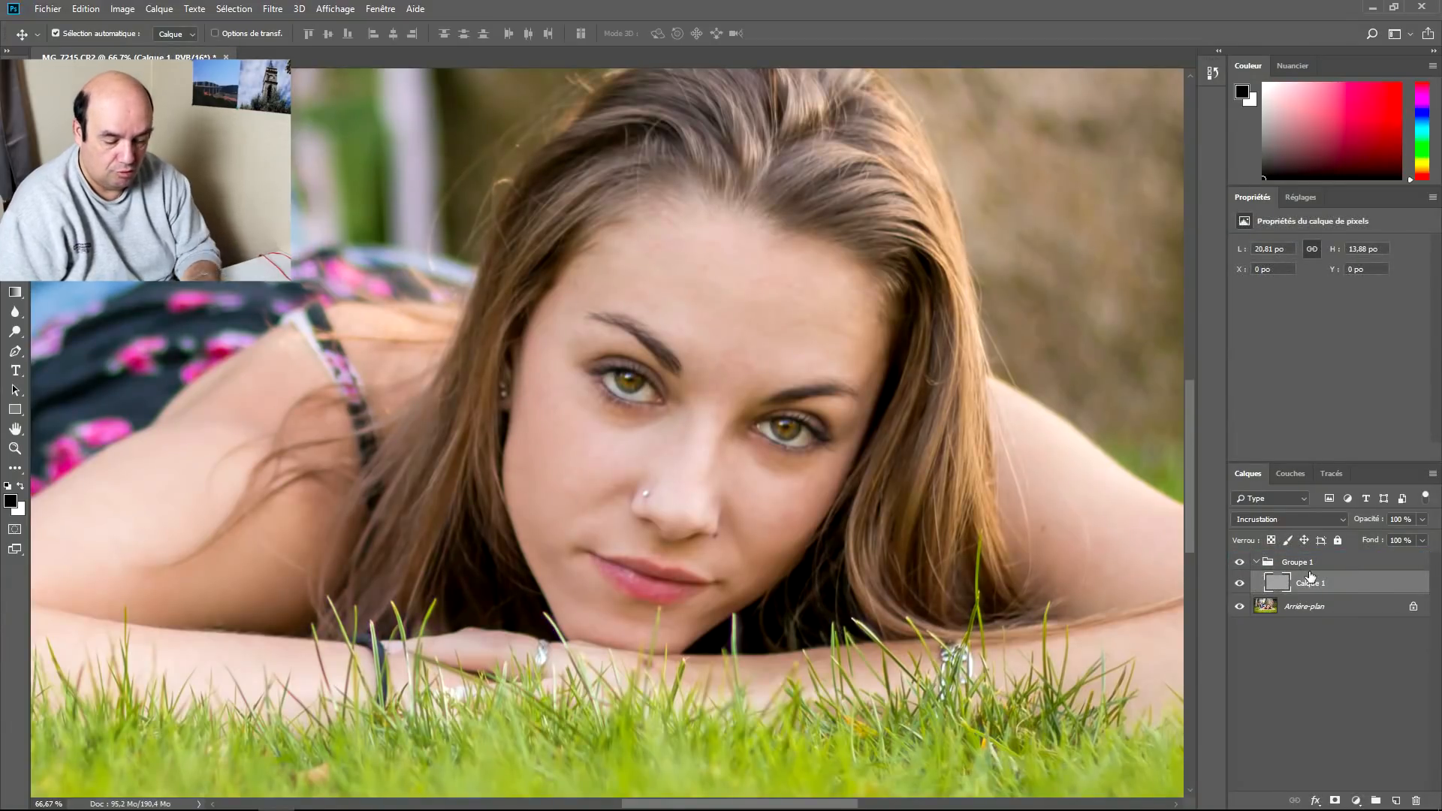
{"action": "key", "text": "ctrl+j"}
{"action": "key", "text": "ctrl+j"}
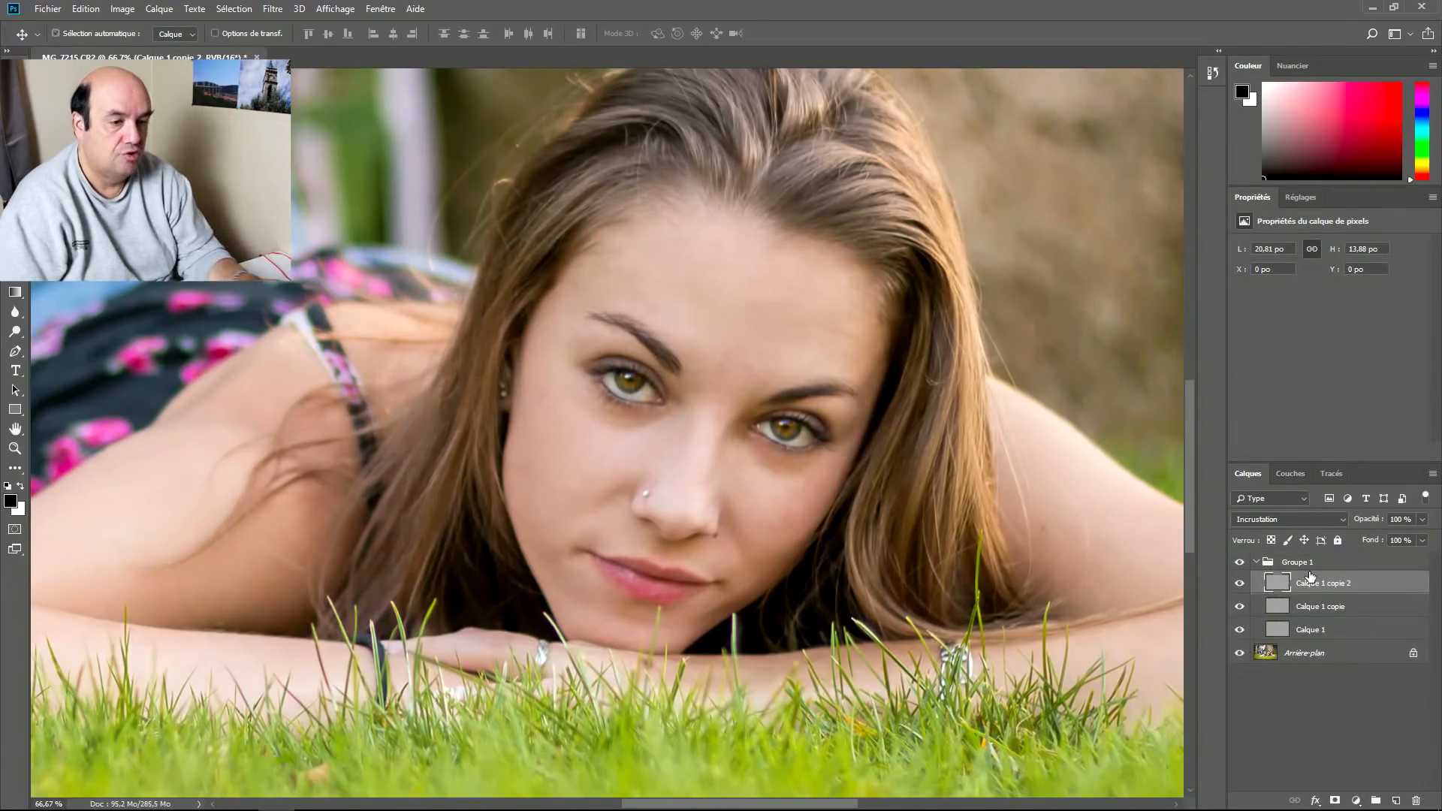
- Collapse the layer group and compare the woman's eyes and skin at 200 % with the group hidden and shown
{"action": "left_click", "coordinate": [1258, 564]}
{"action": "left_click", "coordinate": [1241, 563]}
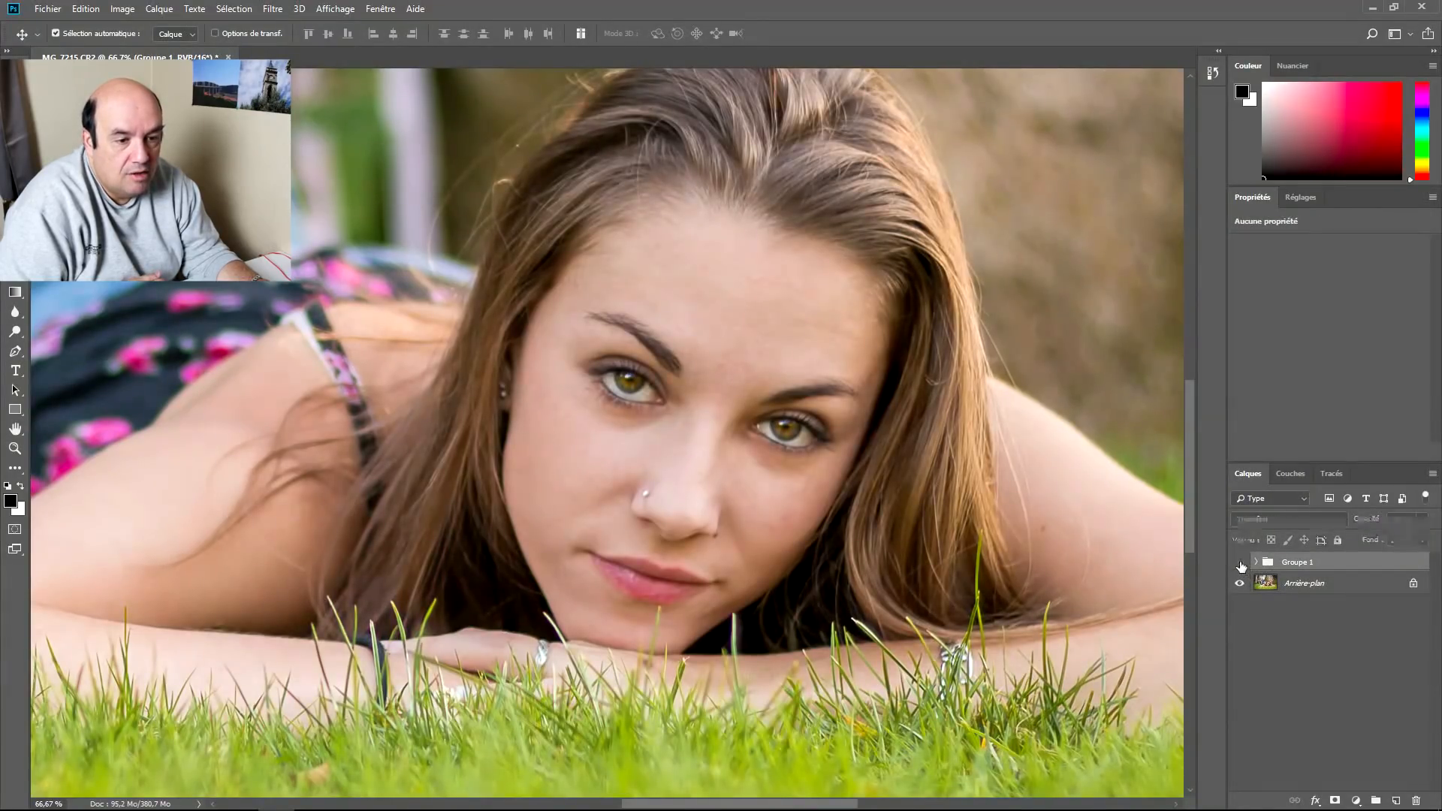
{"action": "key", "text": "ctrl+plus"}
{"action": "key", "text": "ctrl+plus"}
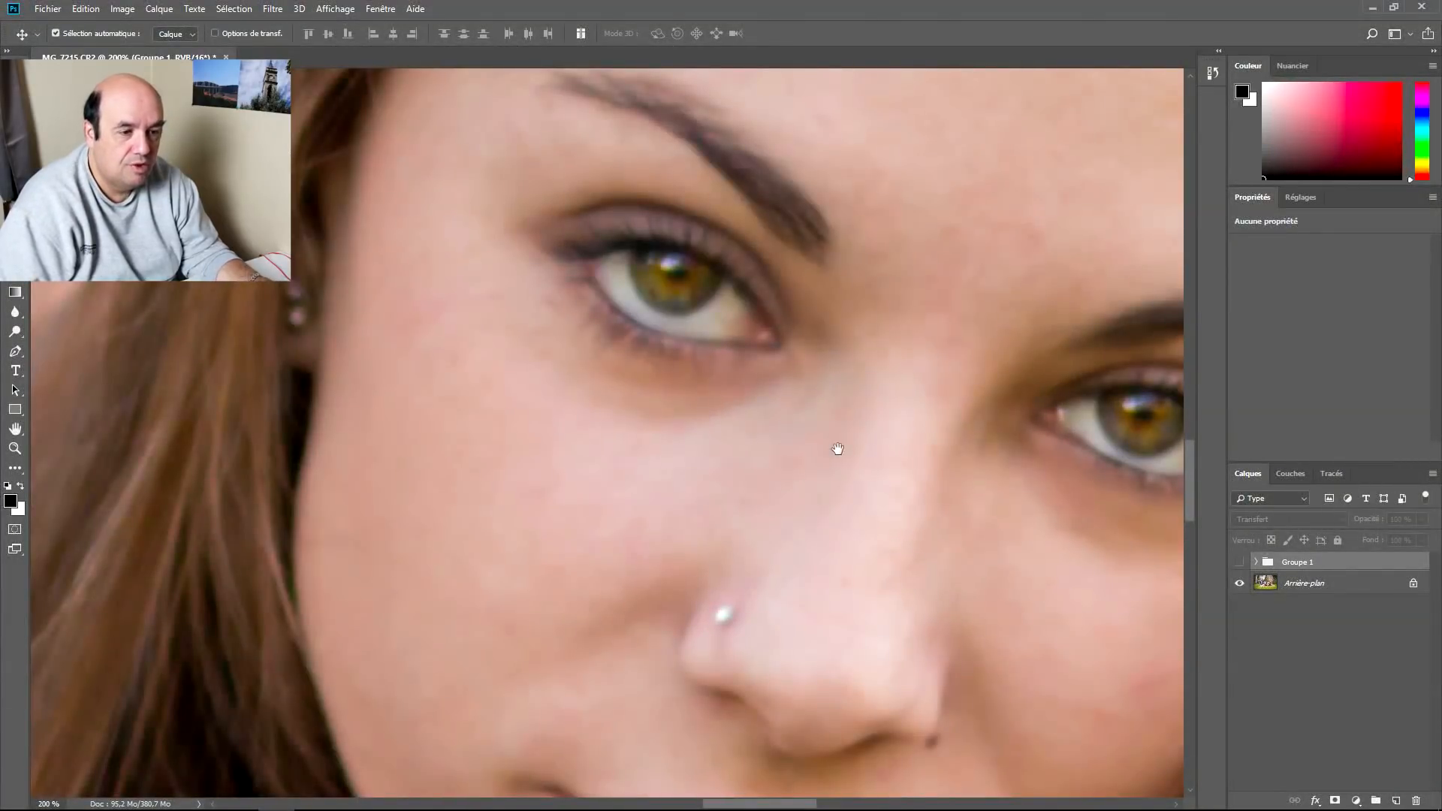
{"action": "left_click_drag", "start_coordinate": [838, 448], "coordinate": [583, 499]}
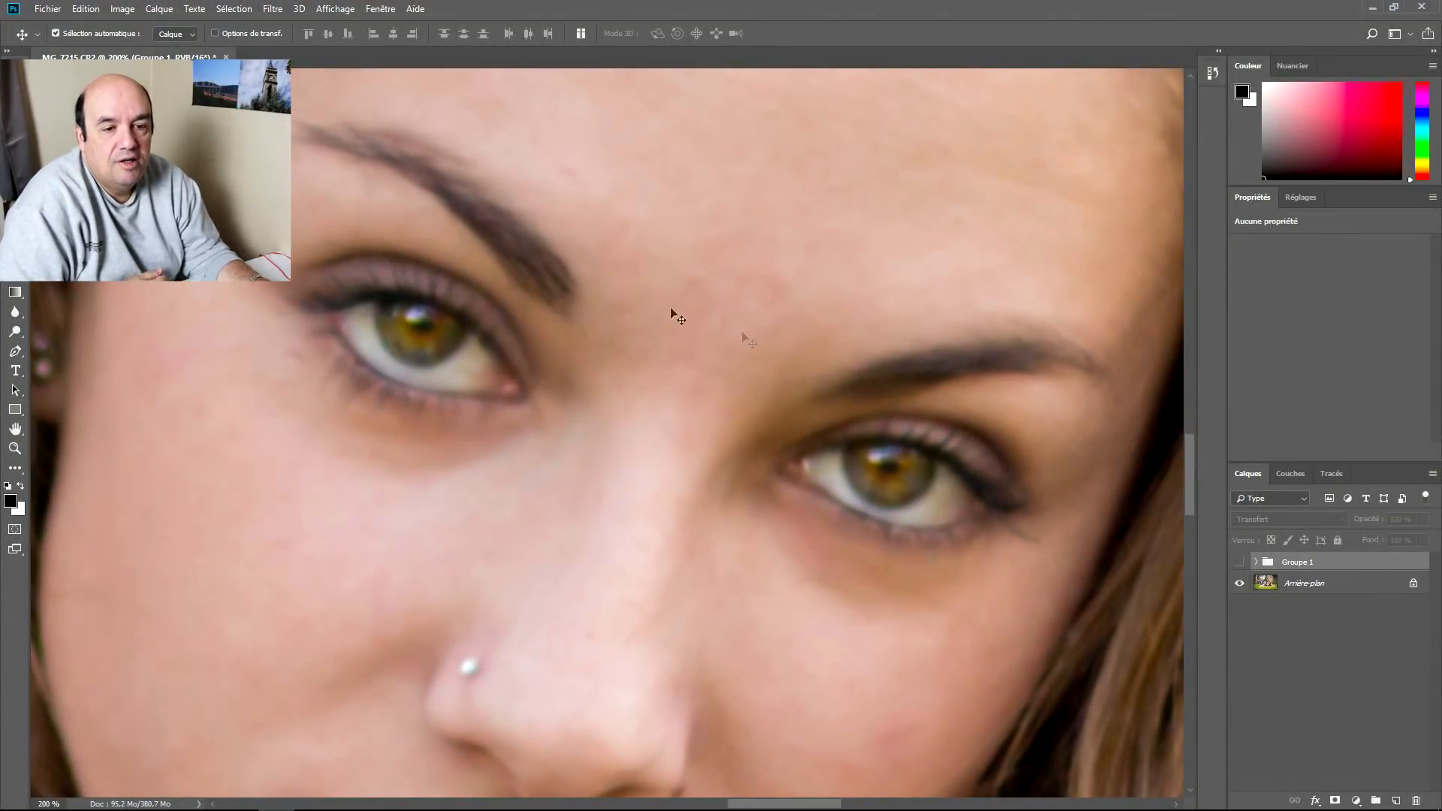
{"action": "left_click", "coordinate": [1240, 562]}
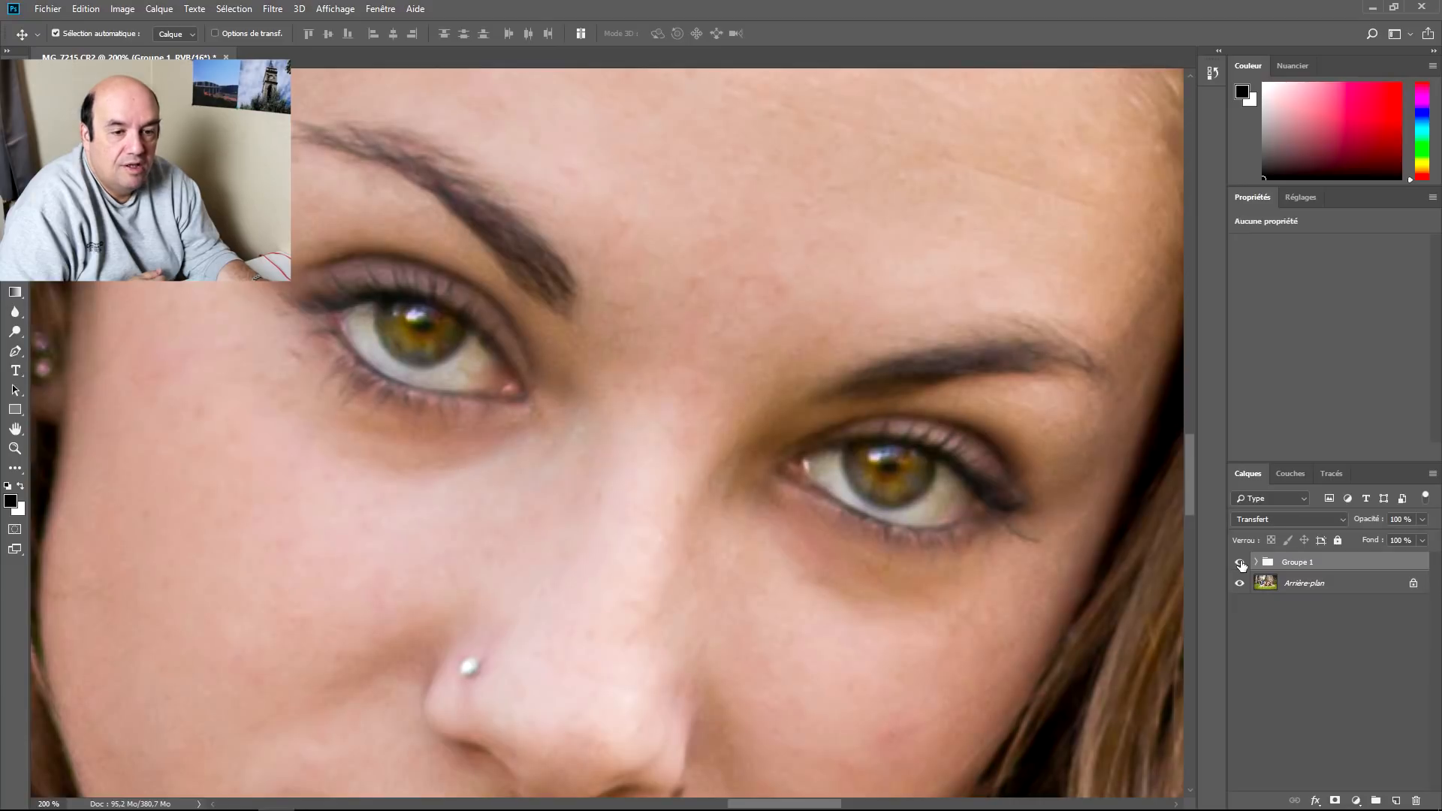
{"action": "left_click", "coordinate": [1240, 562]}
{"action": "left_click", "coordinate": [1241, 563]}
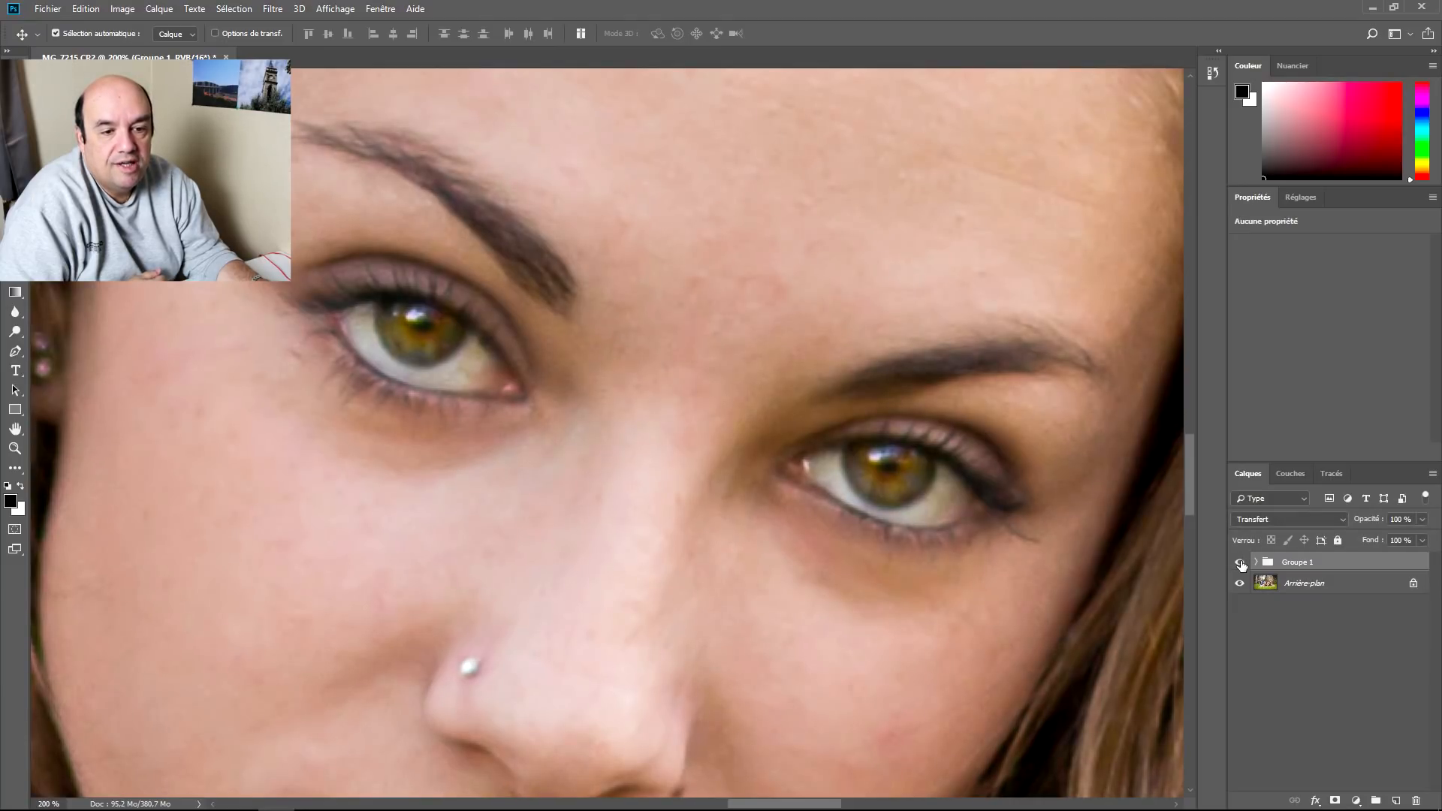
- Toggle the layer group's visibility several times to judge how the sharpening affects the skin texture, leaving the group shown
{"action": "left_click", "coordinate": [1241, 562]}
{"action": "left_click", "coordinate": [1241, 562]}
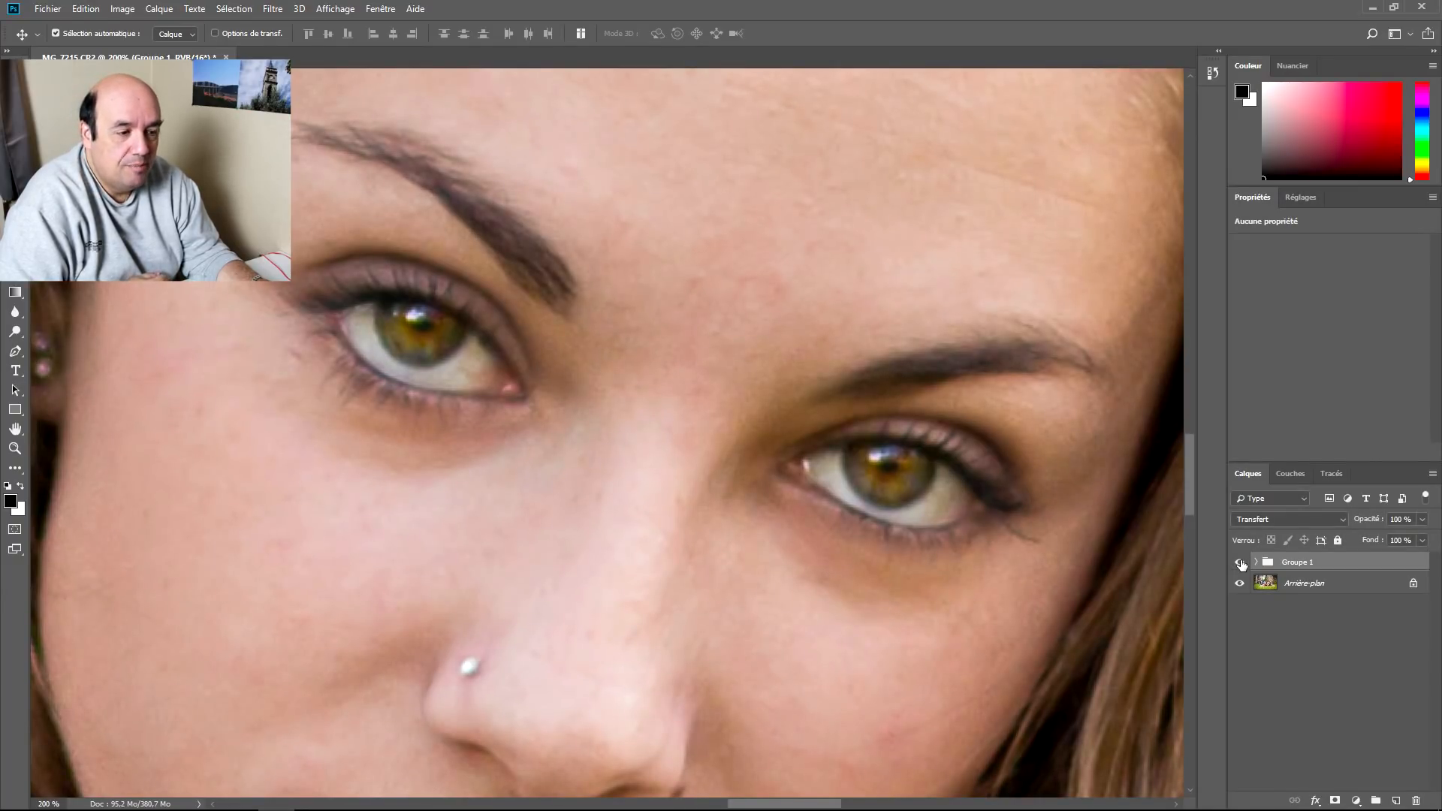
{"action": "left_click", "coordinate": [1240, 563]}
{"action": "left_click", "coordinate": [1241, 563]}
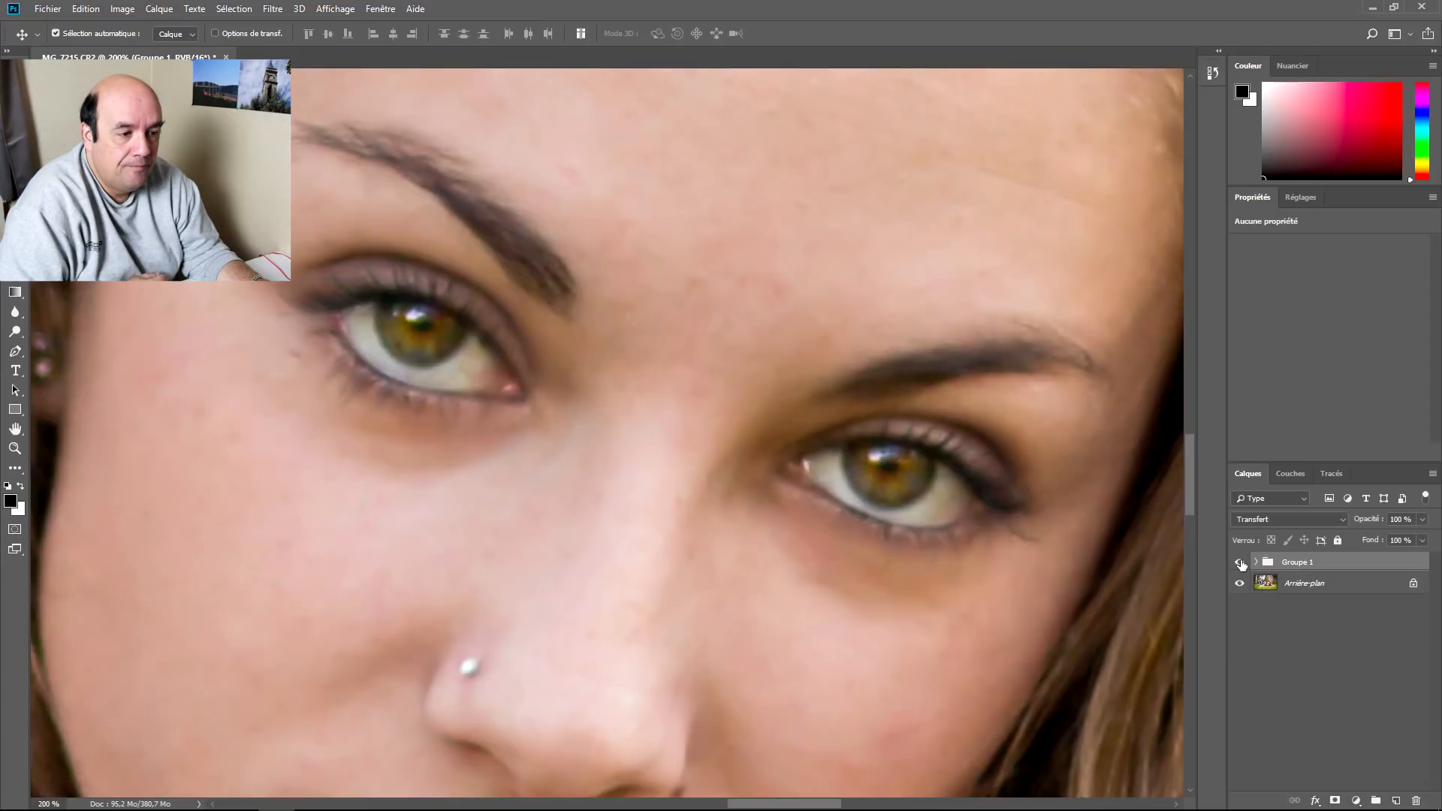
{"action": "left_click", "coordinate": [1240, 562]}
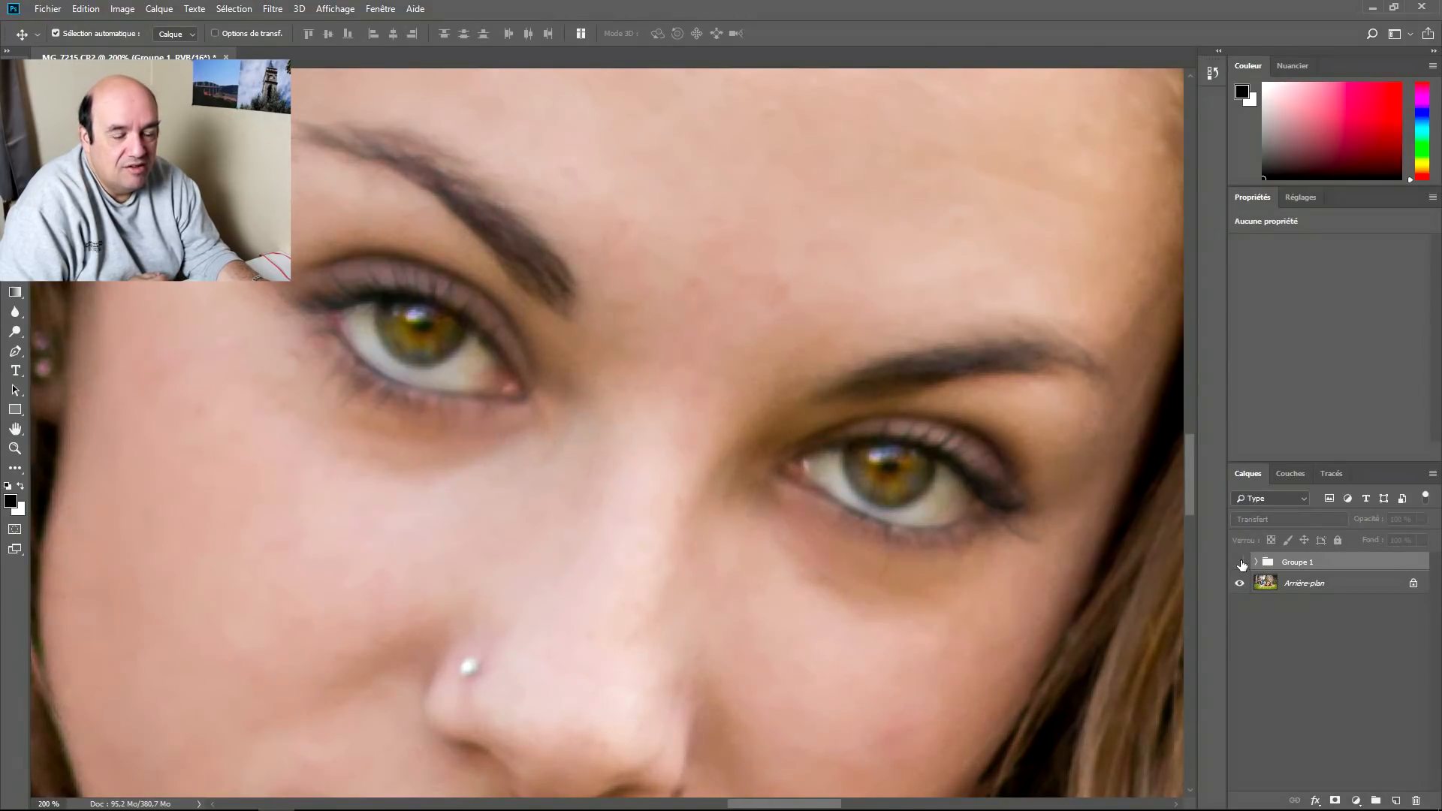
{"action": "left_click", "coordinate": [1240, 563]}
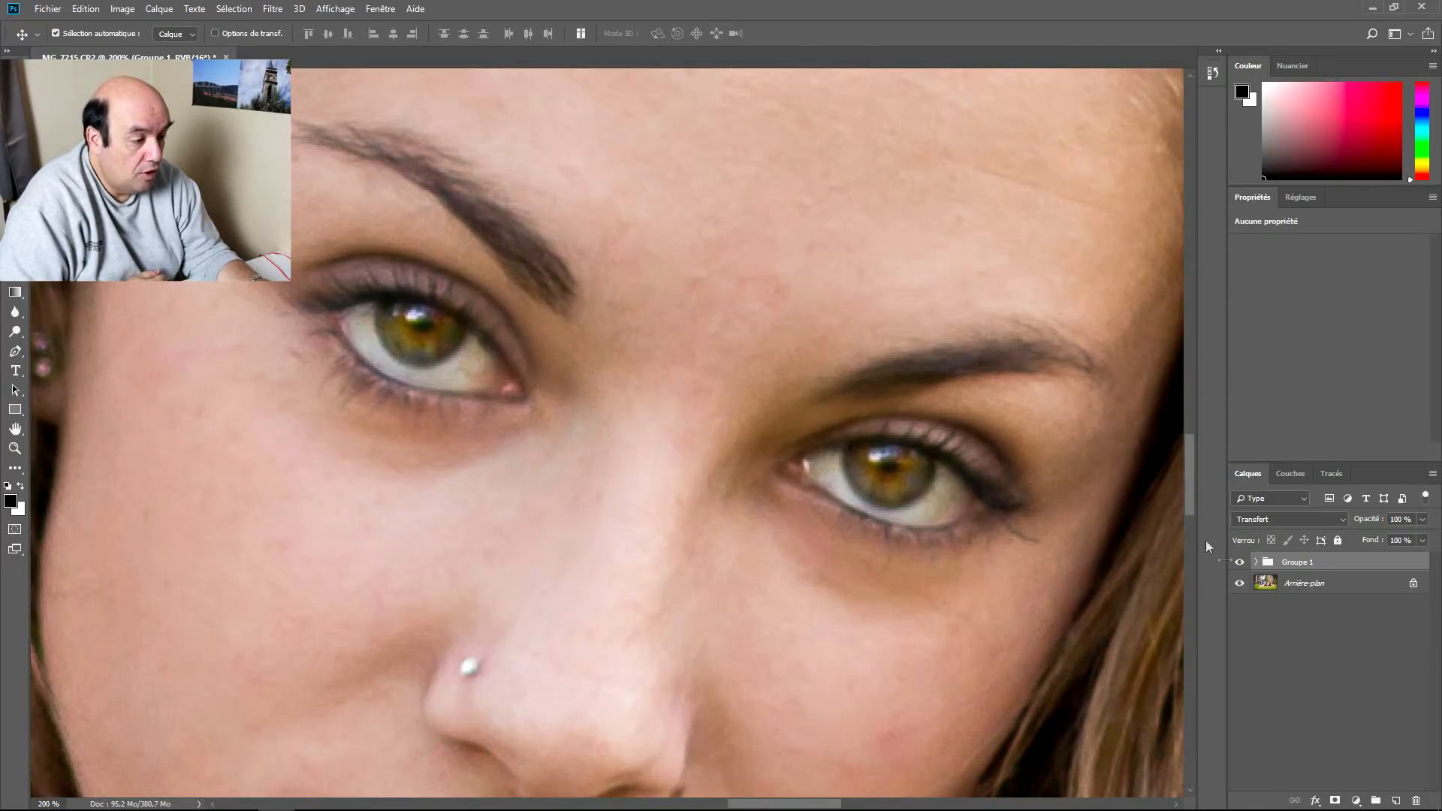
- Add a layer mask to Groupe 1 and invert it to black, with the brush sized to 104 pixels
{"action": "left_click", "coordinate": [1335, 801]}
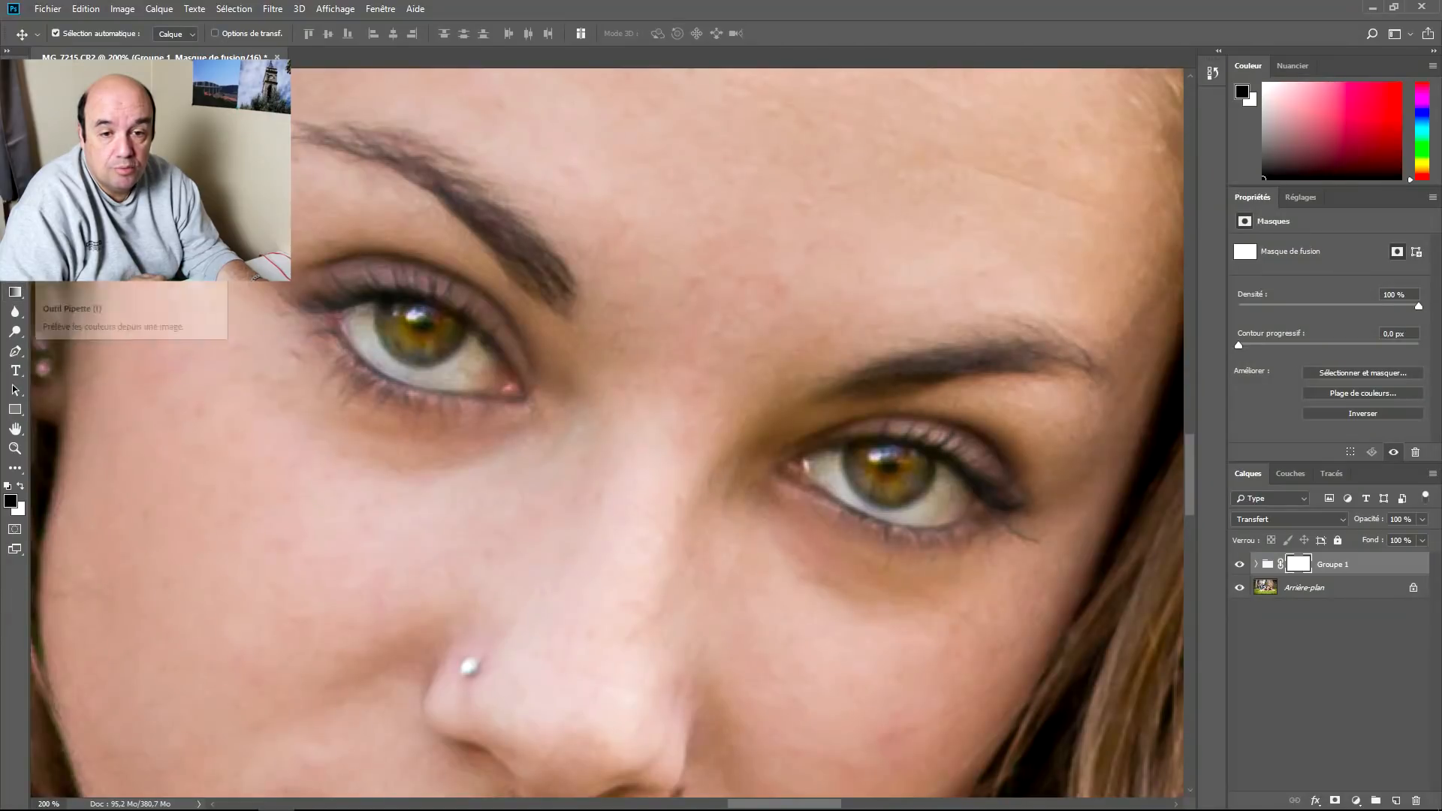
{"action": "left_click", "coordinate": [15, 213]}
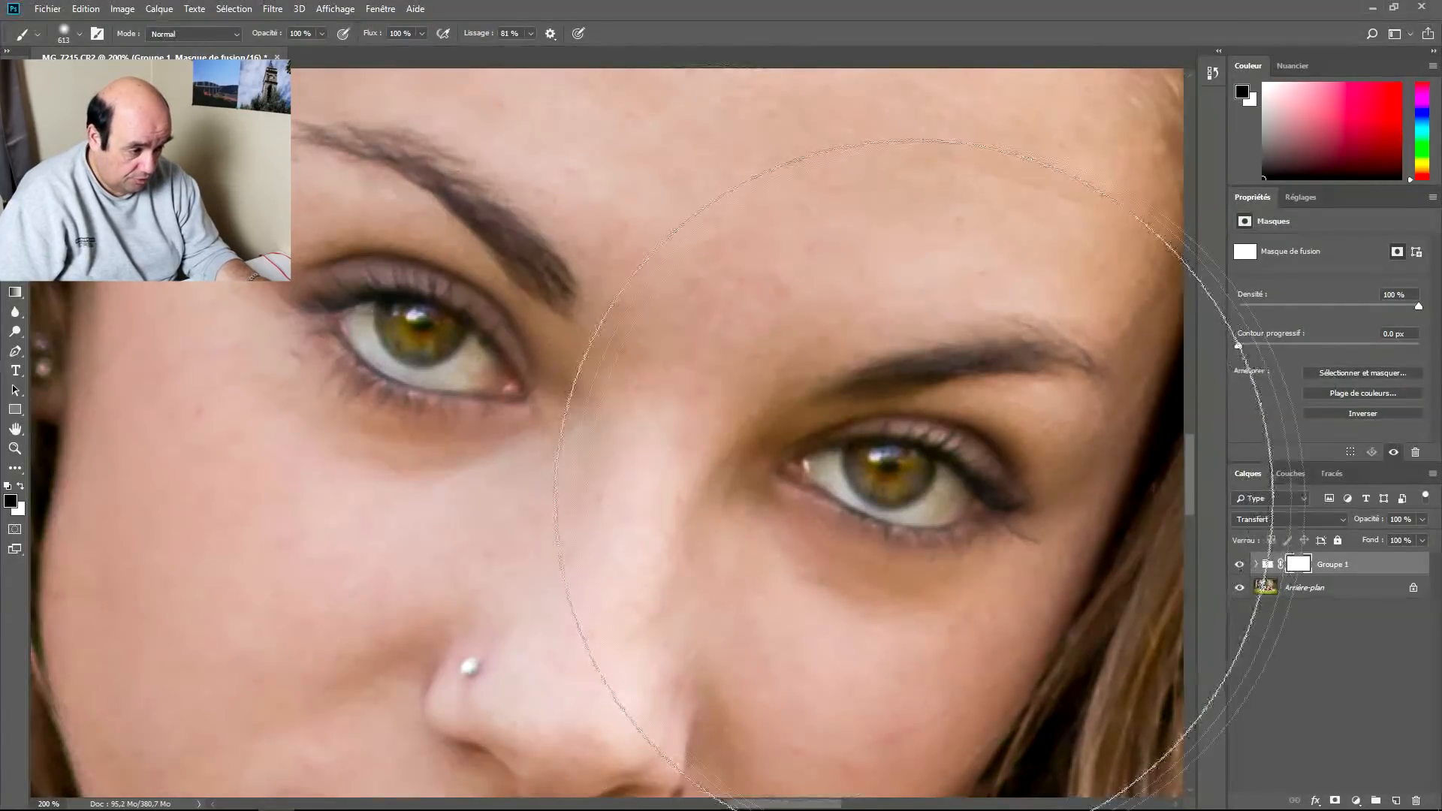
{"action": "left_click_drag", "start_coordinate": [715, 428], "coordinate": [329, 489]}
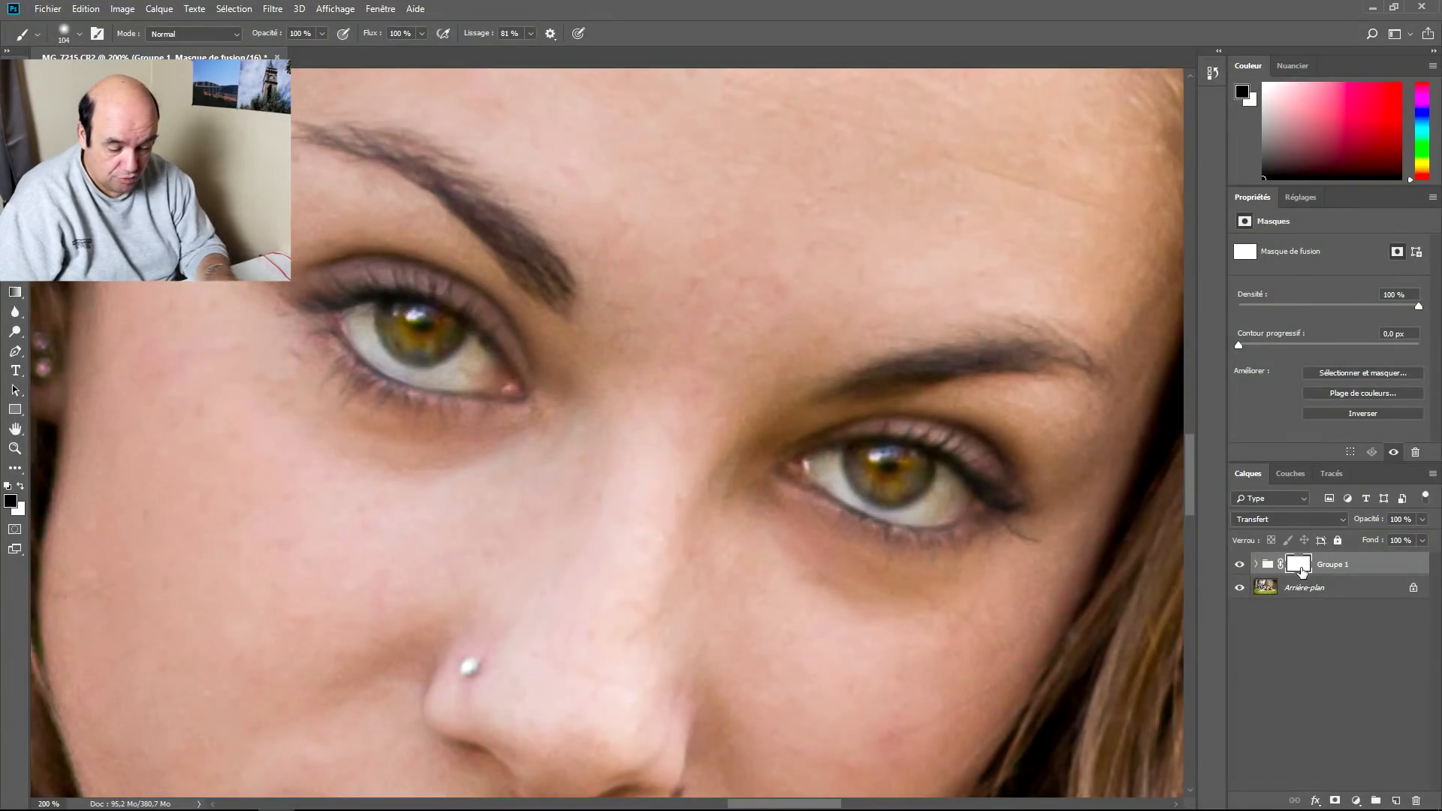
{"action": "key", "text": "ctrl+i"}
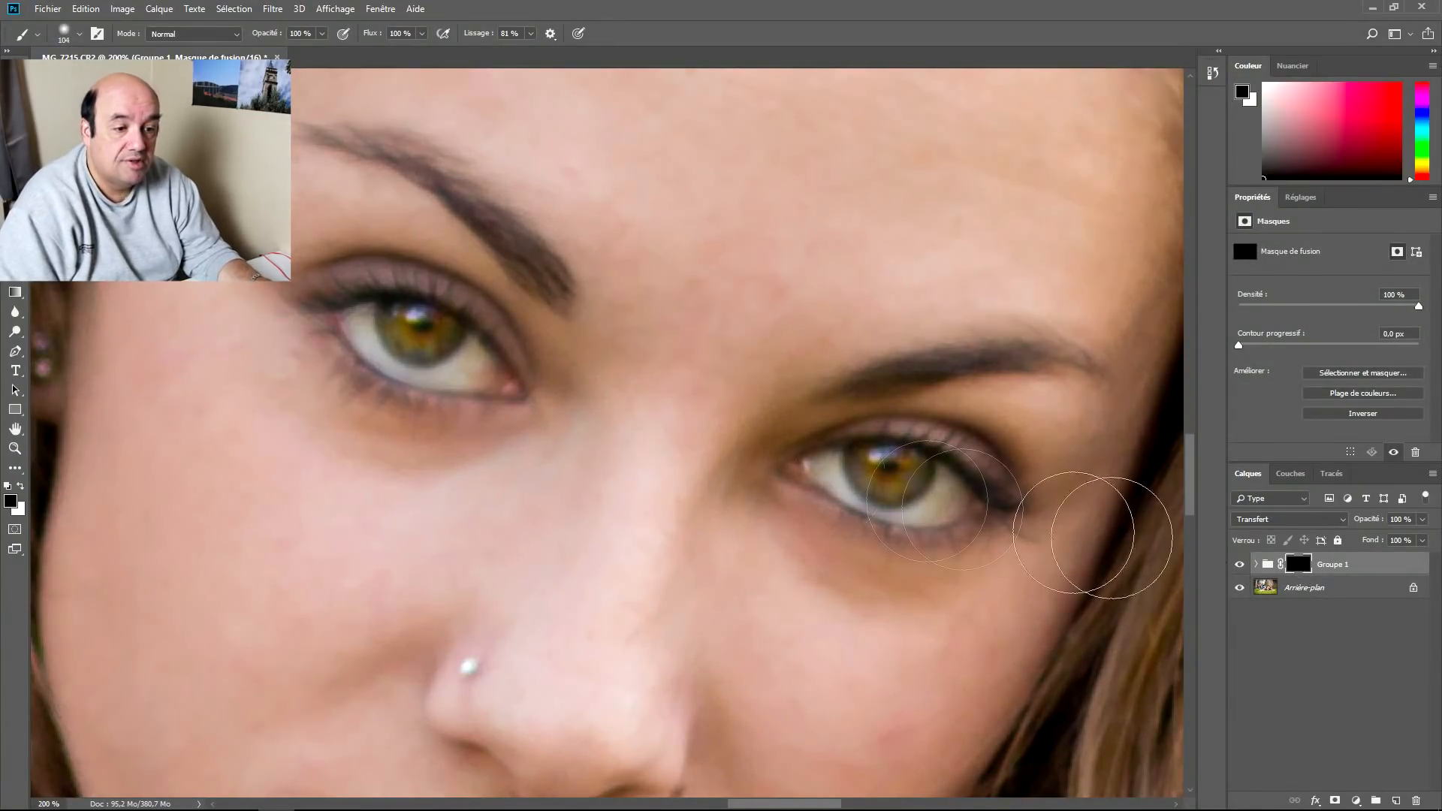
- Paint white over both eyes and their lashes on the group mask, using a brush of size 52
{"action": "left_click", "coordinate": [22, 485]}
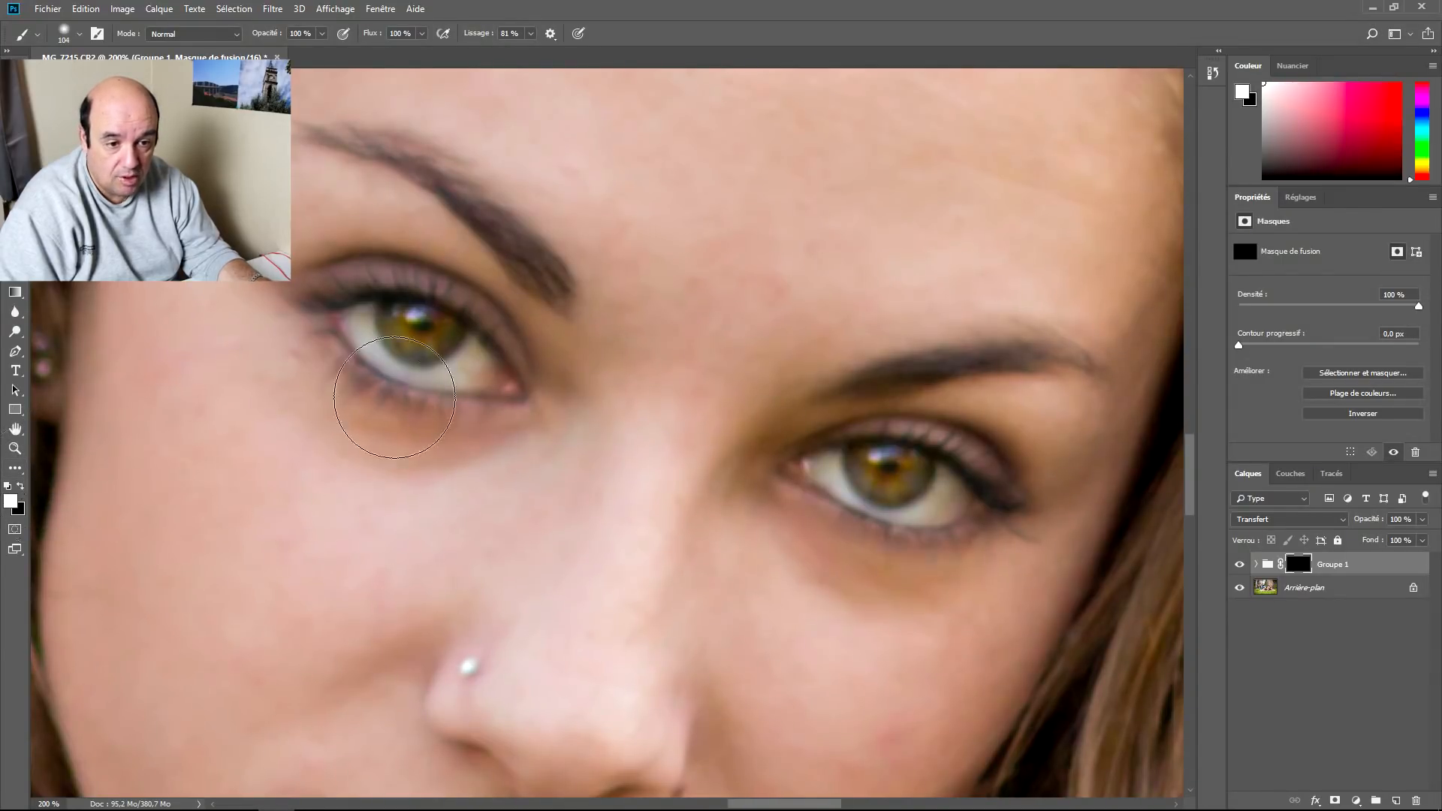
{"action": "mouse_move", "coordinate": [467, 362]}
{"action": "left_mouse_down"}
{"action": "mouse_move", "coordinate": [487, 359]}
{"action": "mouse_move", "coordinate": [419, 353]}
{"action": "mouse_move", "coordinate": [421, 323]}
{"action": "mouse_move", "coordinate": [458, 325]}
{"action": "mouse_move", "coordinate": [473, 363]}
{"action": "mouse_move", "coordinate": [441, 392]}
{"action": "mouse_move", "coordinate": [372, 372]}
{"action": "mouse_move", "coordinate": [313, 289]}
{"action": "left_mouse_up"}
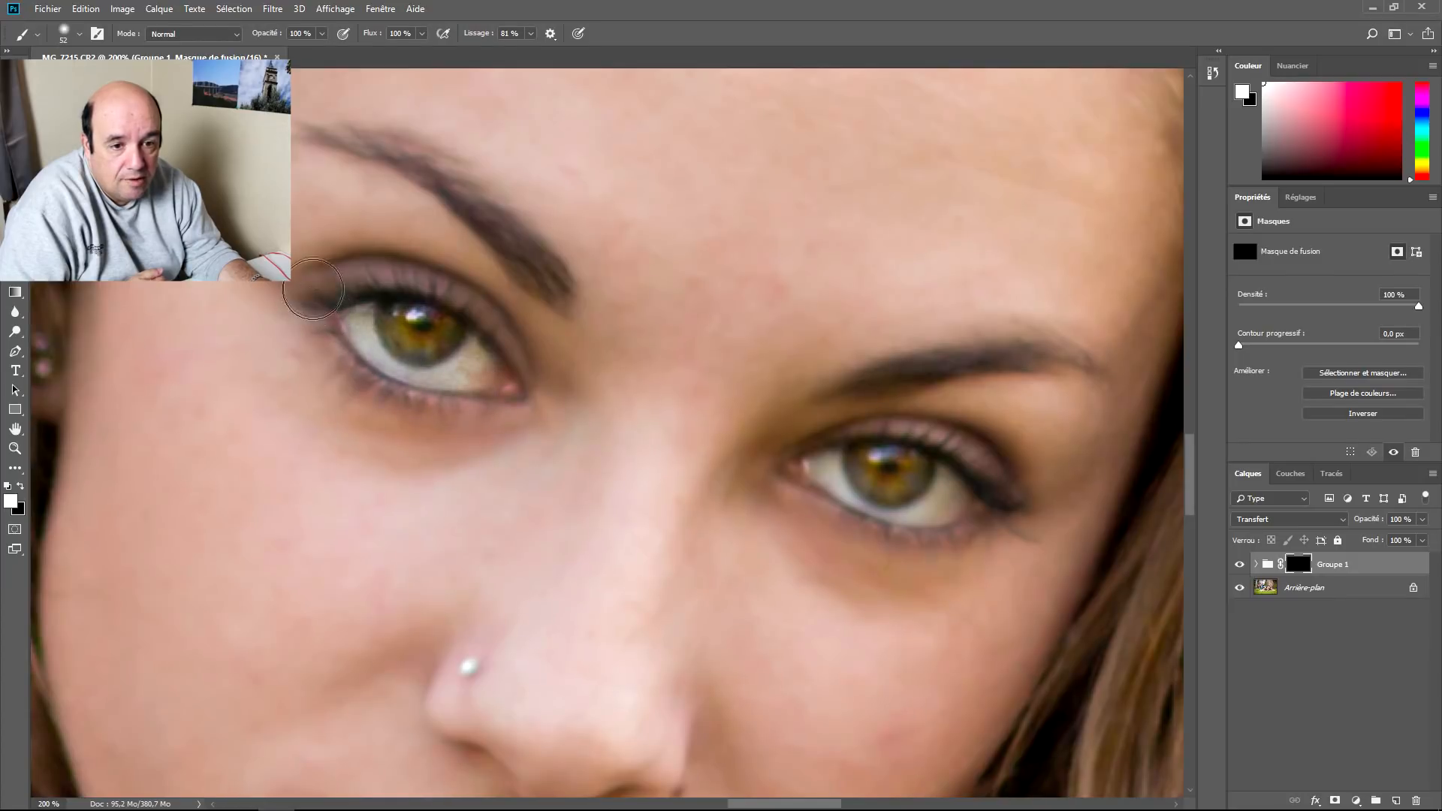
{"action": "mouse_move", "coordinate": [370, 365]}
{"action": "left_mouse_down"}
{"action": "mouse_move", "coordinate": [431, 350]}
{"action": "mouse_move", "coordinate": [460, 321]}
{"action": "left_mouse_up"}
{"action": "mouse_move", "coordinate": [493, 405]}
{"action": "left_mouse_down"}
{"action": "mouse_move", "coordinate": [422, 380]}
{"action": "mouse_move", "coordinate": [522, 397]}
{"action": "left_mouse_up"}
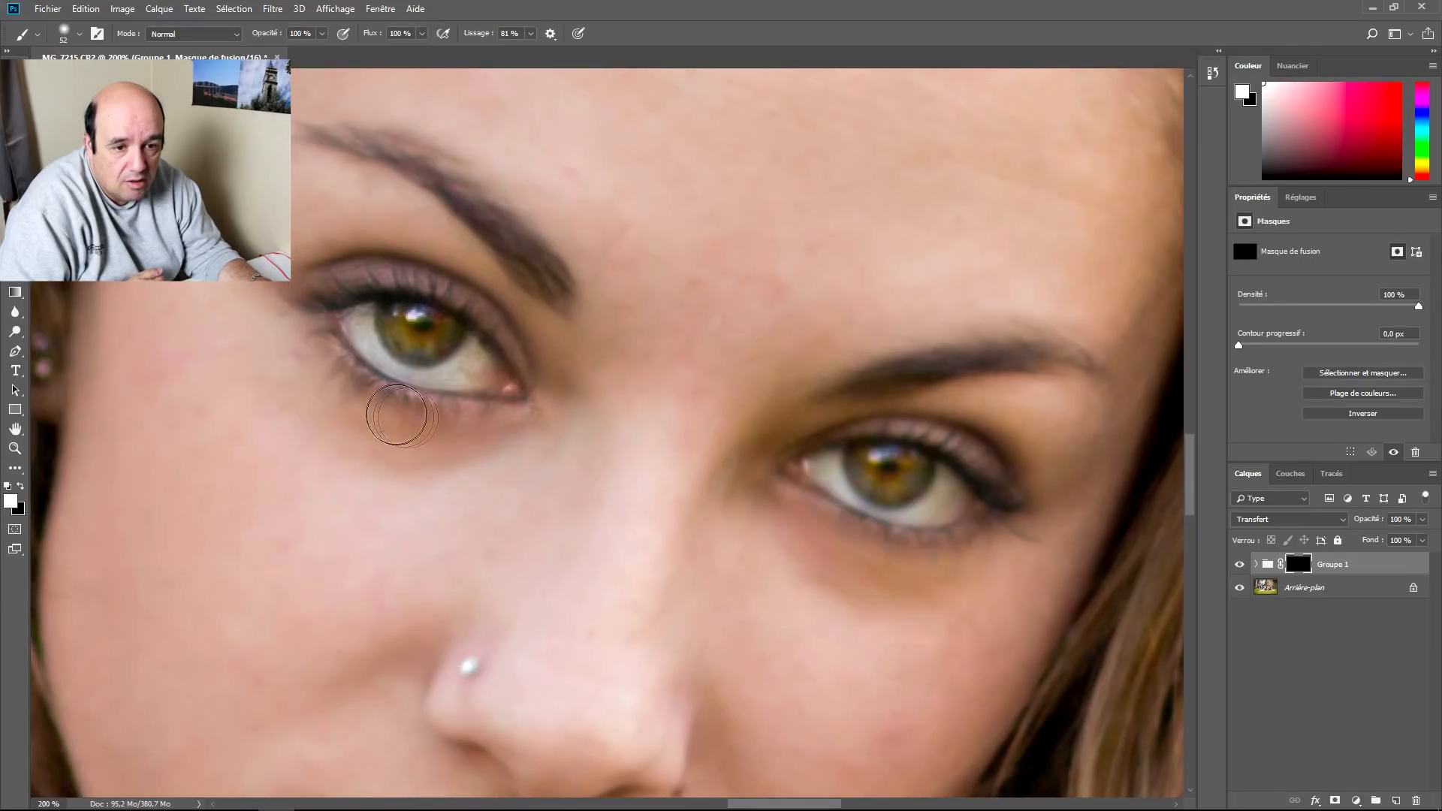
{"action": "mouse_move", "coordinate": [801, 470]}
{"action": "left_mouse_down"}
{"action": "mouse_move", "coordinate": [929, 447]}
{"action": "mouse_move", "coordinate": [1017, 491]}
{"action": "mouse_move", "coordinate": [967, 532]}
{"action": "mouse_move", "coordinate": [768, 480]}
{"action": "mouse_move", "coordinate": [866, 465]}
{"action": "mouse_move", "coordinate": [951, 502]}
{"action": "mouse_move", "coordinate": [1010, 492]}
{"action": "mouse_move", "coordinate": [991, 527]}
{"action": "mouse_move", "coordinate": [879, 520]}
{"action": "mouse_move", "coordinate": [799, 473]}
{"action": "mouse_move", "coordinate": [851, 448]}
{"action": "mouse_move", "coordinate": [955, 463]}
{"action": "mouse_move", "coordinate": [1004, 489]}
{"action": "mouse_move", "coordinate": [916, 497]}
{"action": "mouse_move", "coordinate": [846, 467]}
{"action": "mouse_move", "coordinate": [886, 468]}
{"action": "mouse_move", "coordinate": [817, 465]}
{"action": "left_mouse_up"}
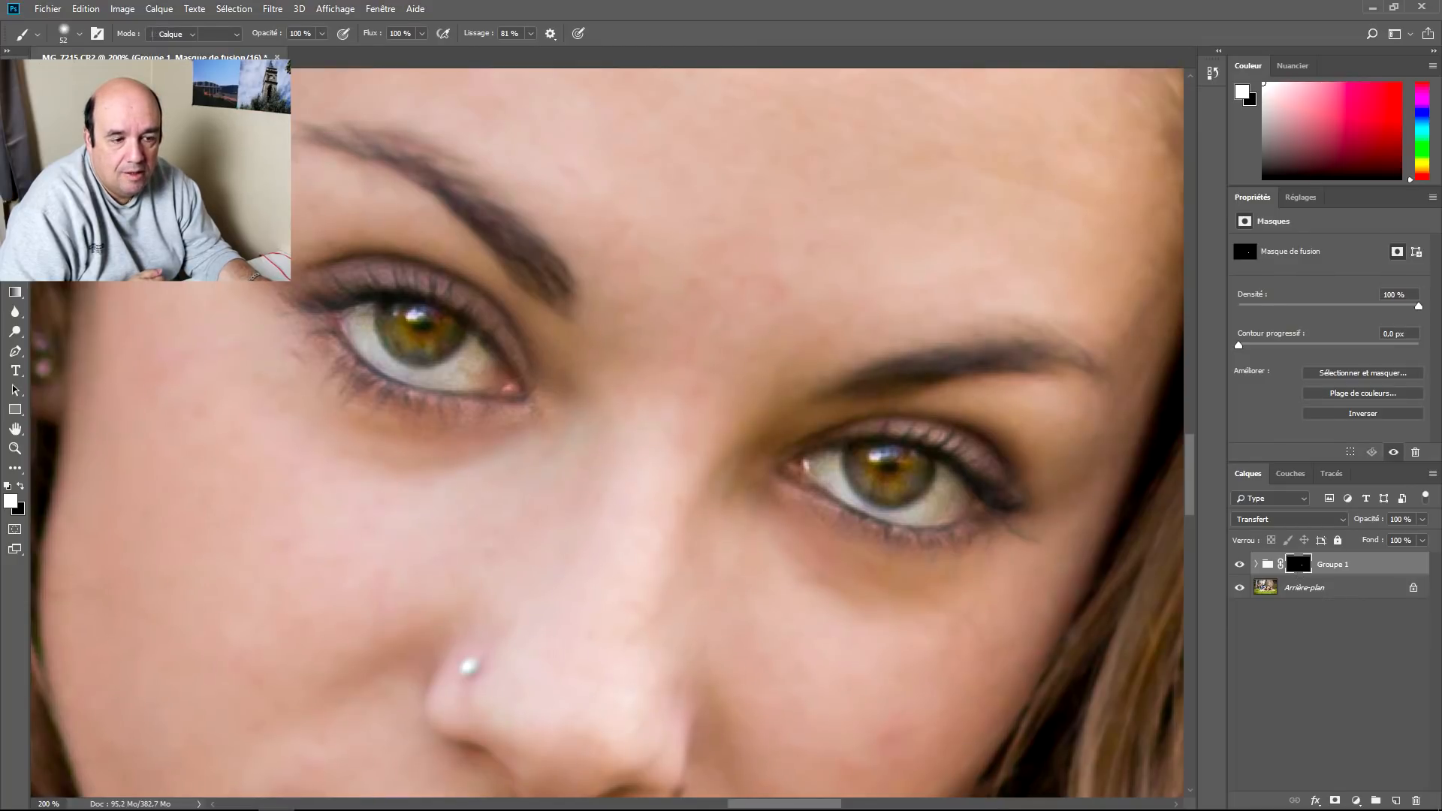
- Compare the masked sharpening on the eyes at 200 % by hiding and showing Groupe 1
{"action": "key", "text": "v"}
{"action": "left_click", "coordinate": [1240, 565]}
{"action": "left_click", "coordinate": [1241, 567]}
{"action": "left_click", "coordinate": [1240, 566]}
{"action": "left_click", "coordinate": [1240, 566]}
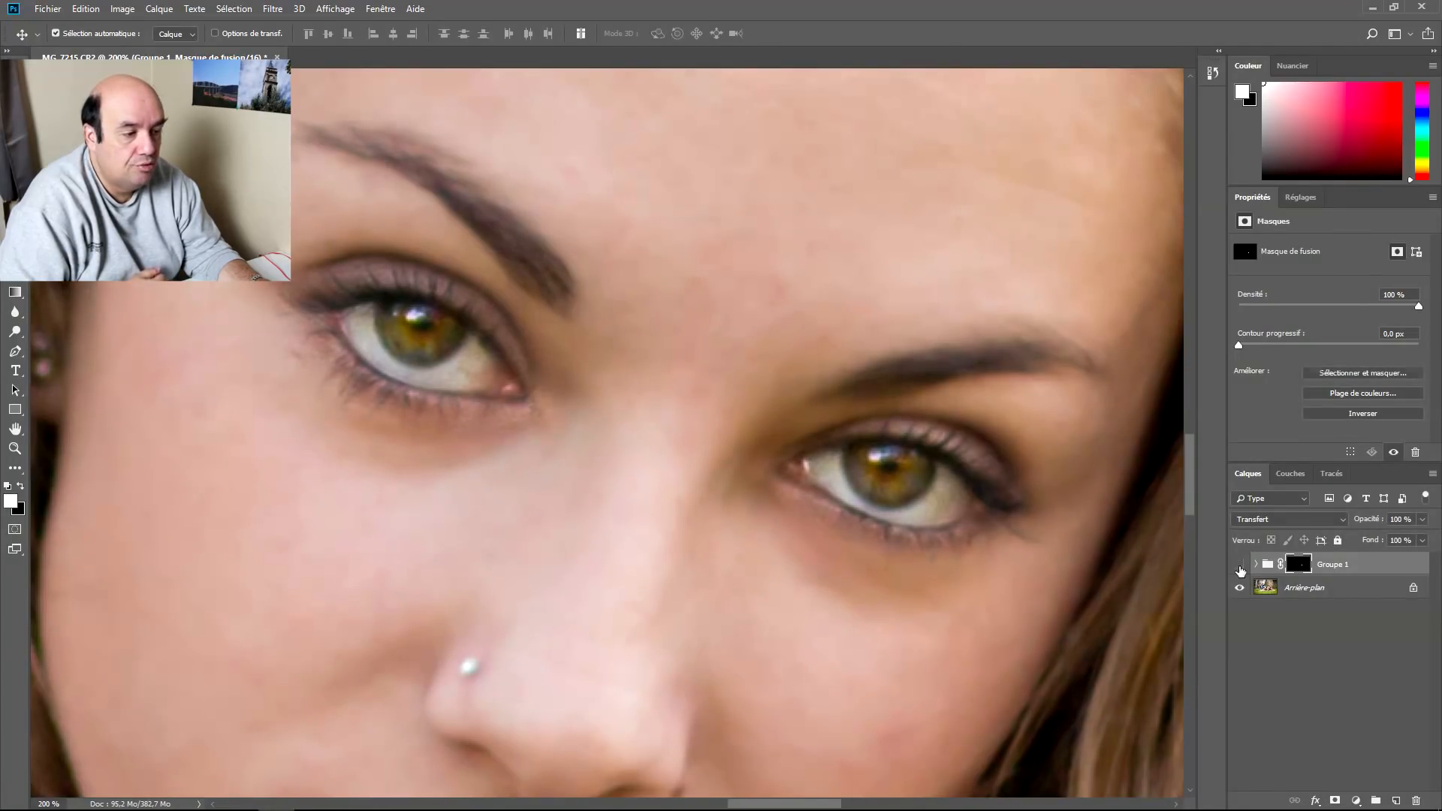
{"action": "left_click", "coordinate": [1240, 567]}
- Compare the portrait with the masked group hidden and shown at 66,67 % and 33,33 % magnification
{"action": "key", "text": "ctrl+1"}
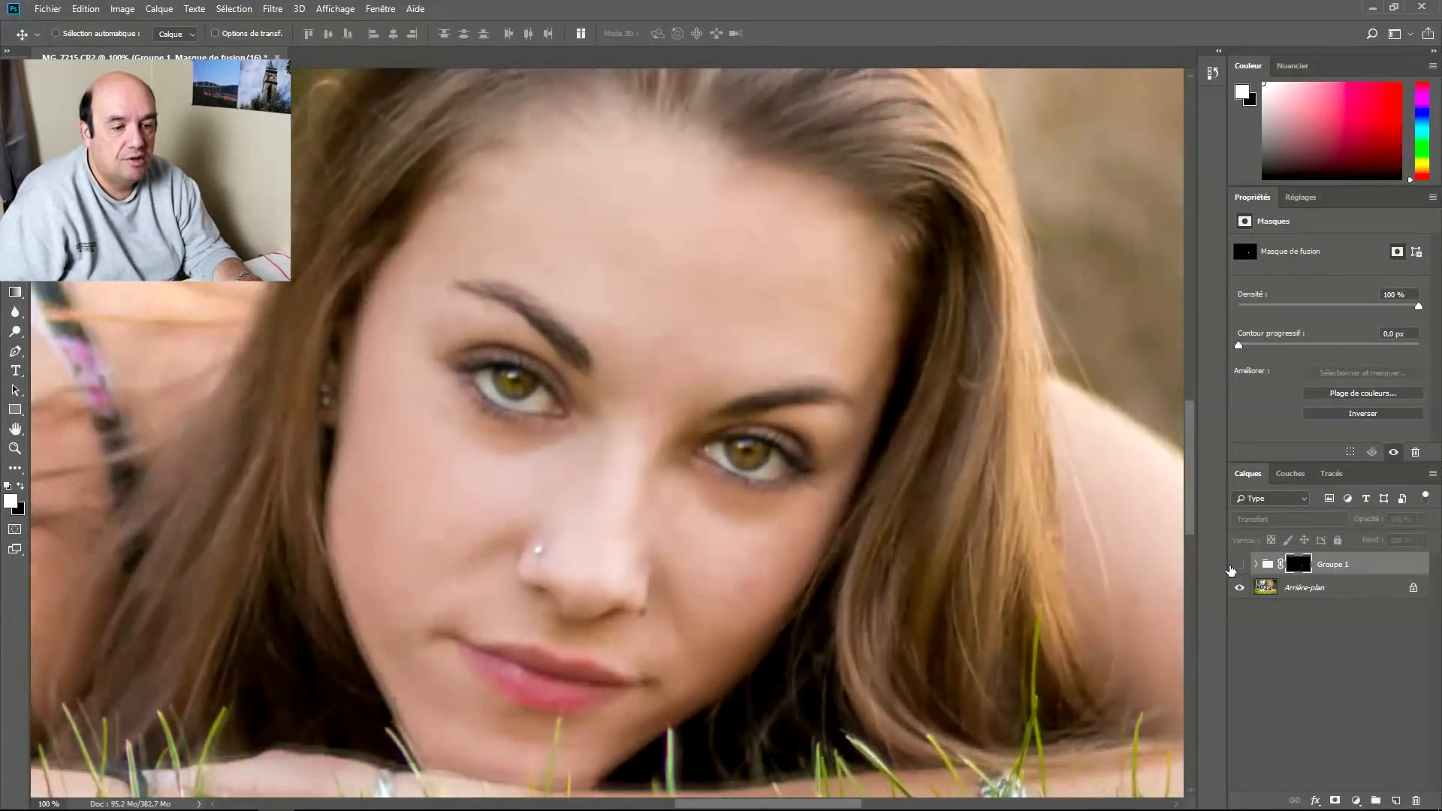
{"action": "key", "text": "ctrl+minus"}
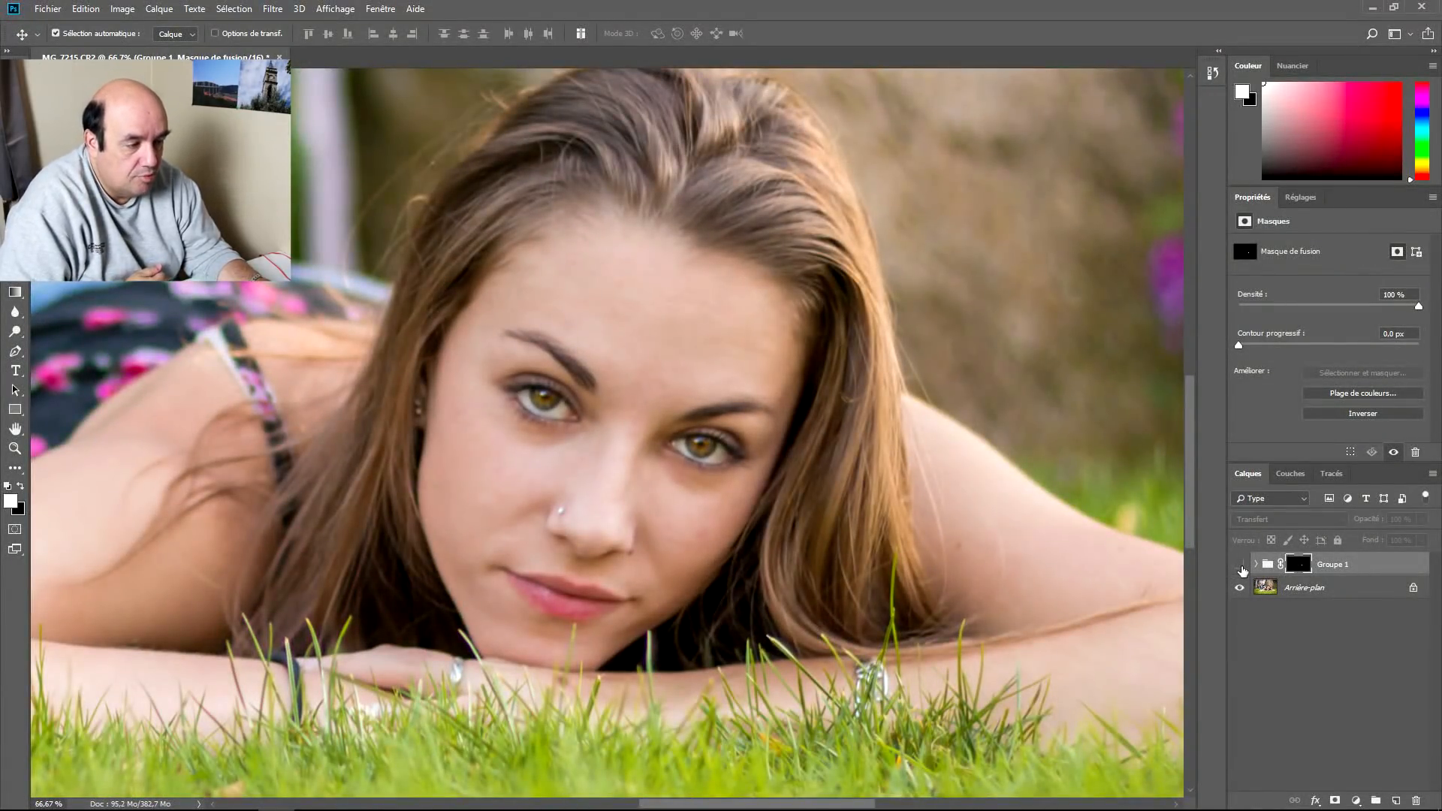
{"action": "left_click", "coordinate": [1241, 566]}
{"action": "left_click", "coordinate": [1240, 567]}
{"action": "left_click", "coordinate": [1240, 567]}
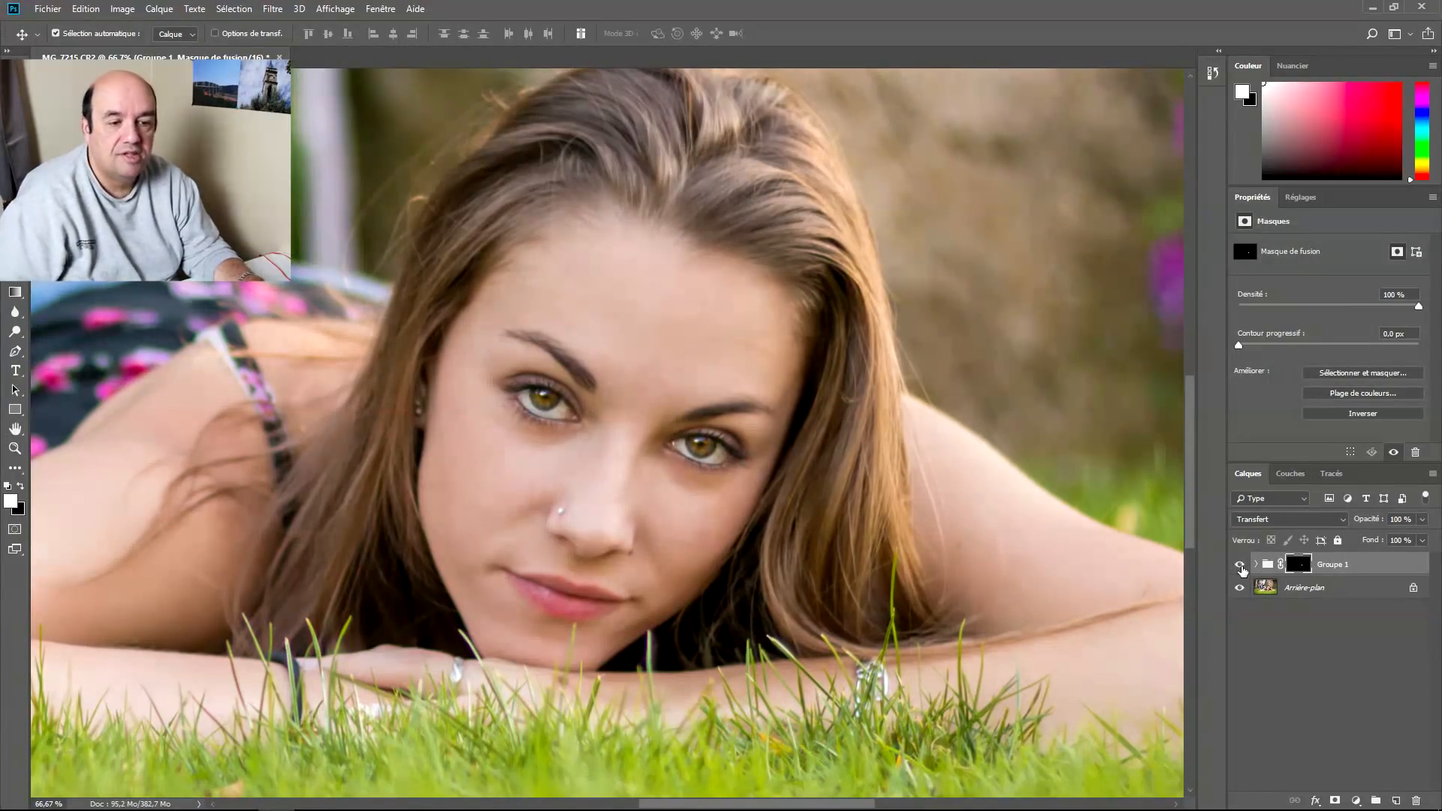
{"action": "key", "text": "ctrl+minus"}
{"action": "key", "text": "ctrl+minus"}
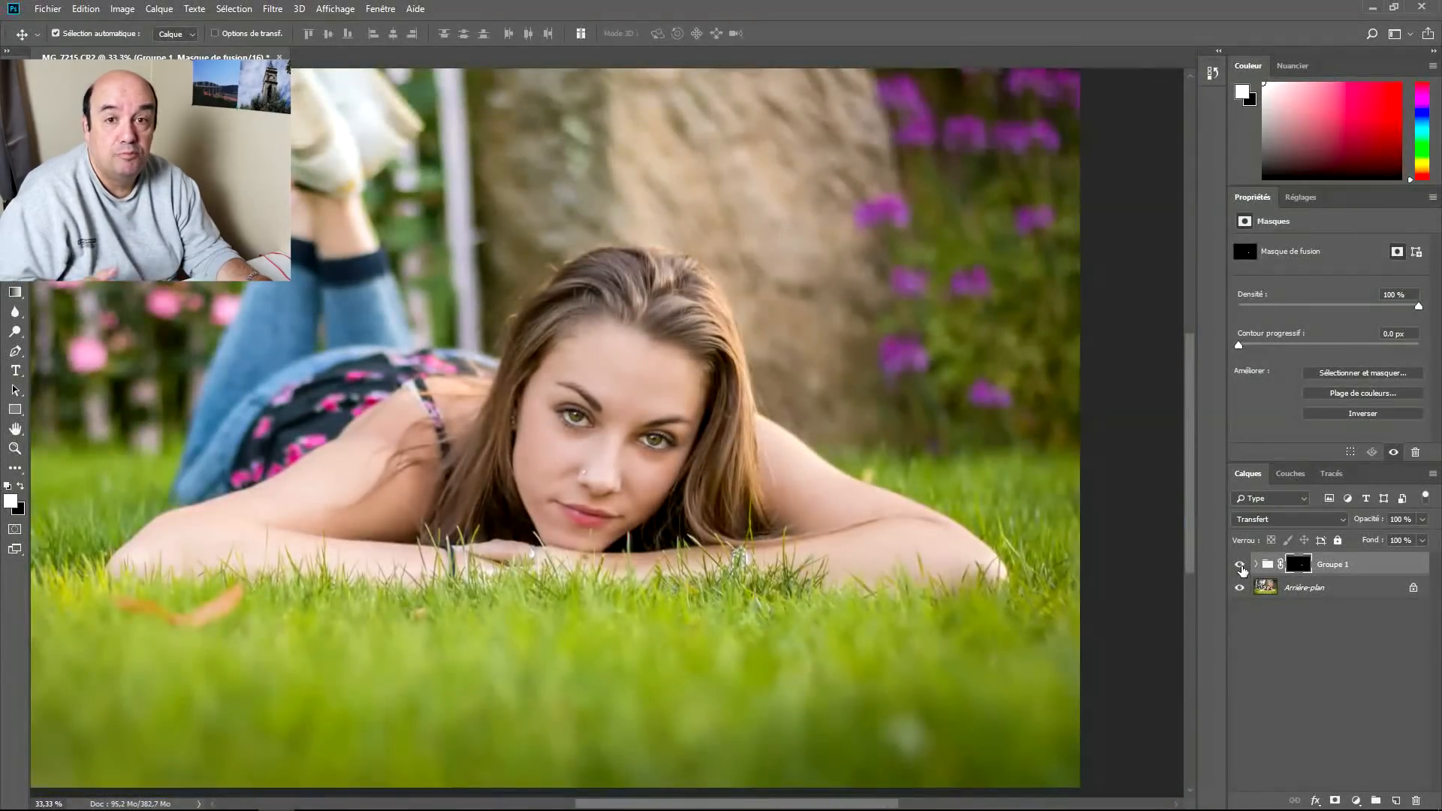
{"action": "left_click", "coordinate": [1240, 567]}
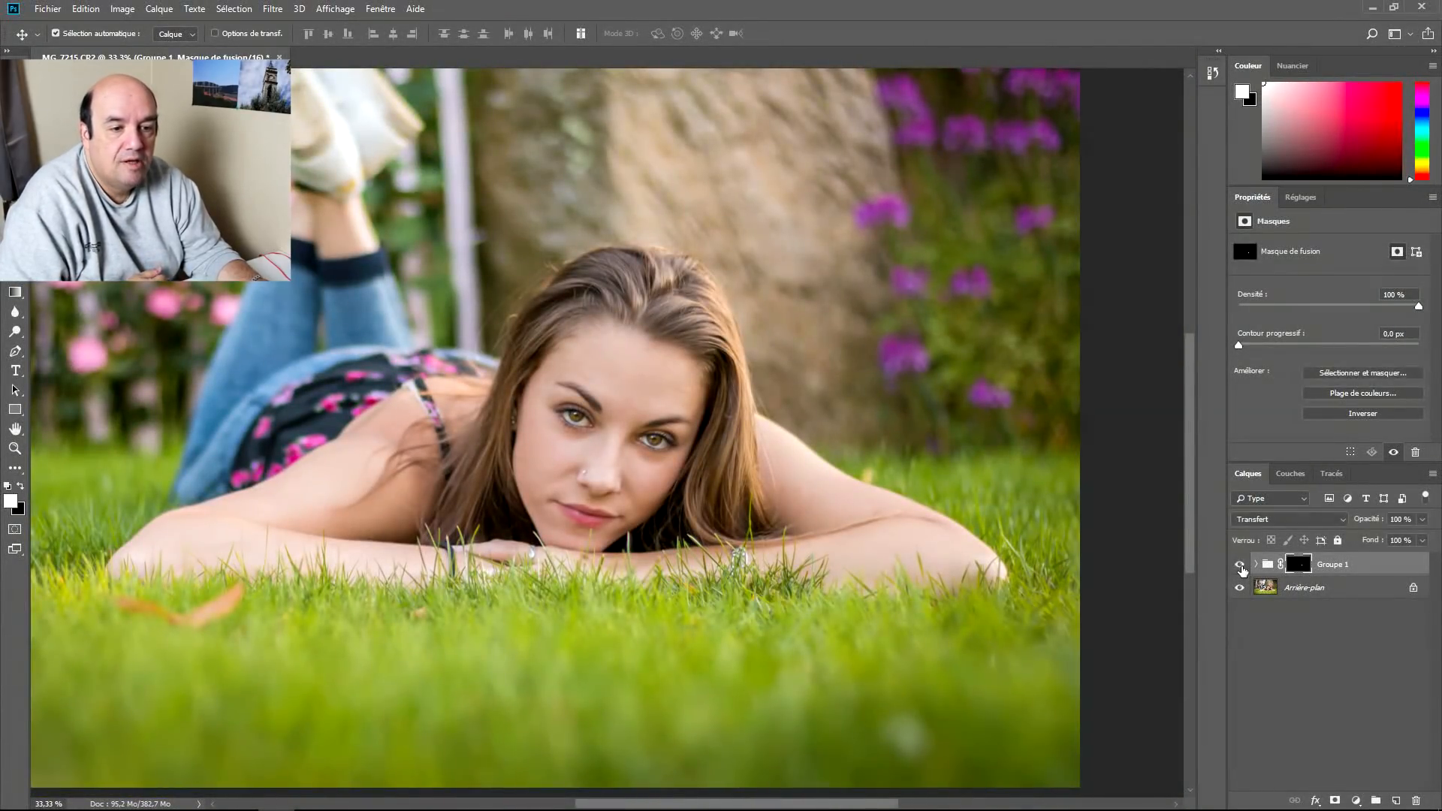